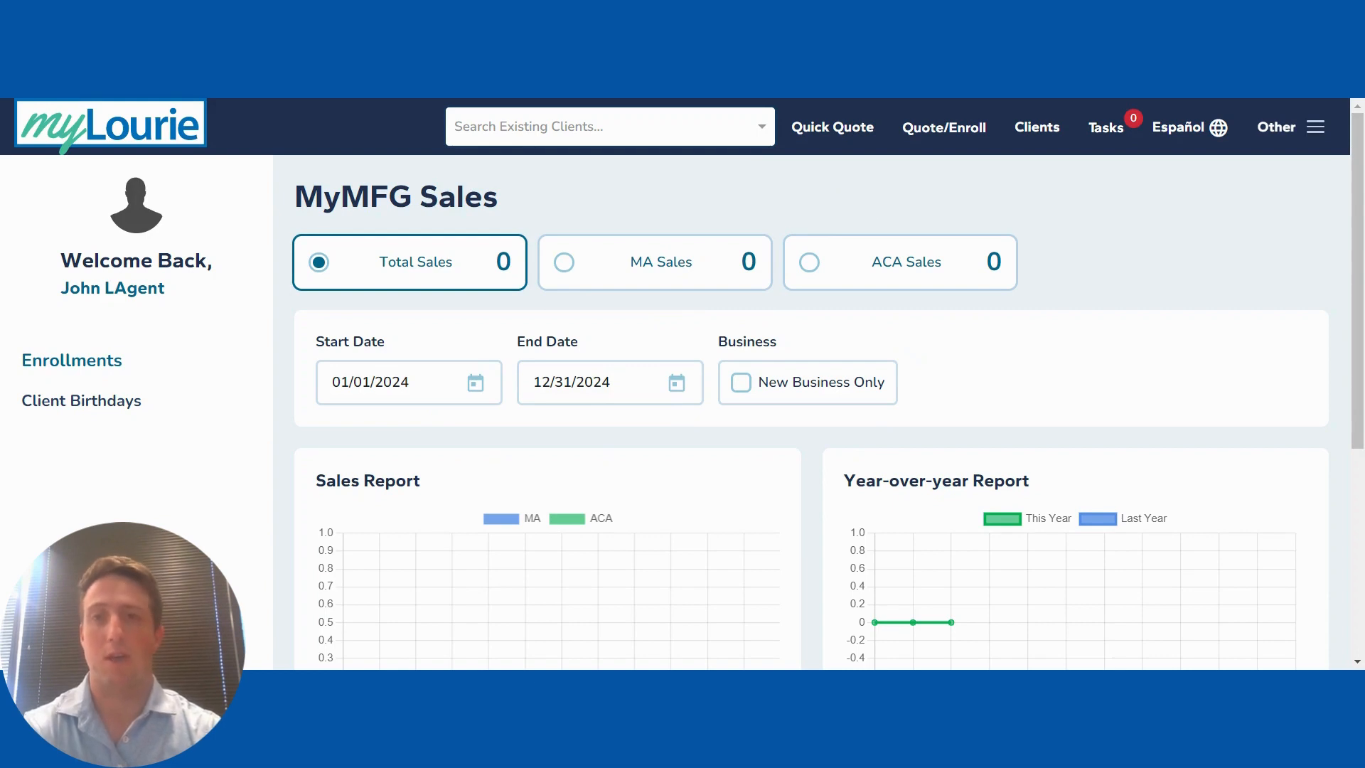
Step: Start a new ACA quick quote for ZIP code 29204
click(829, 135)
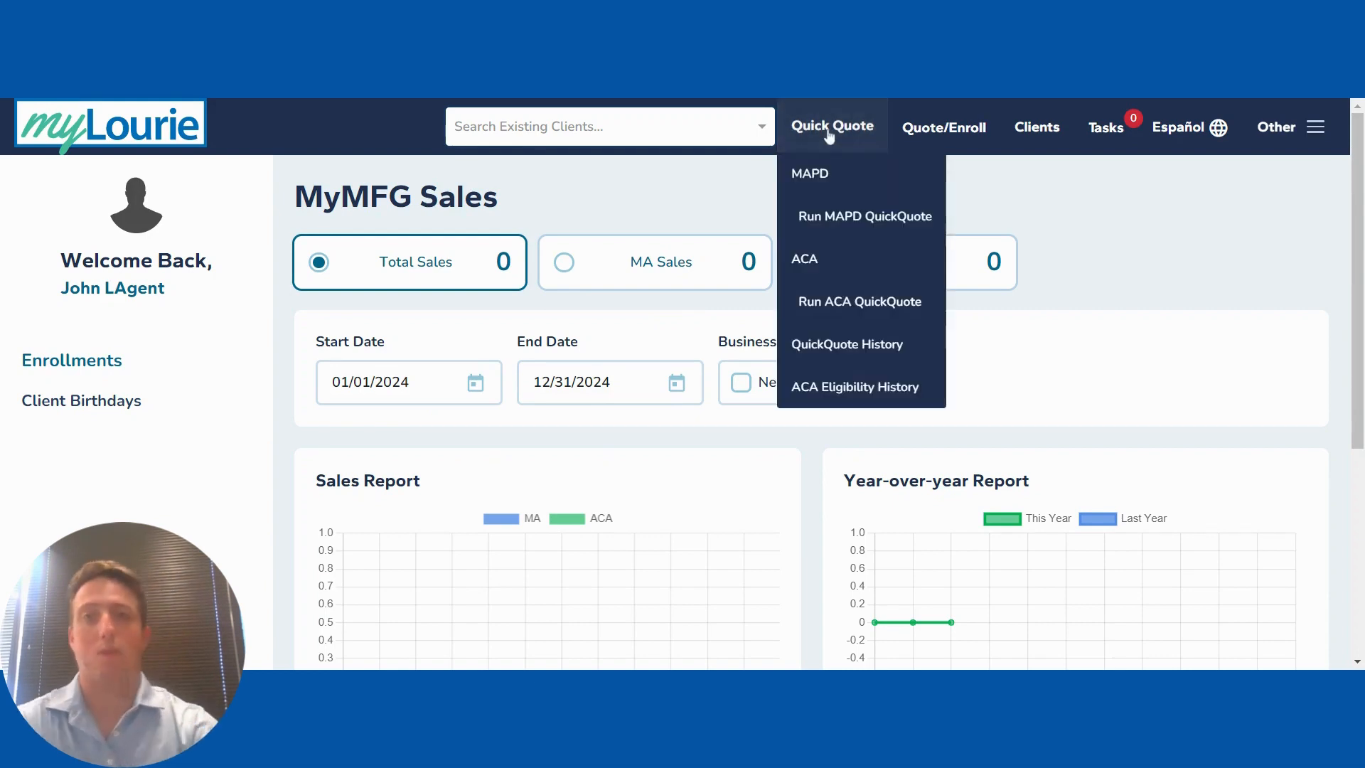
click(830, 303)
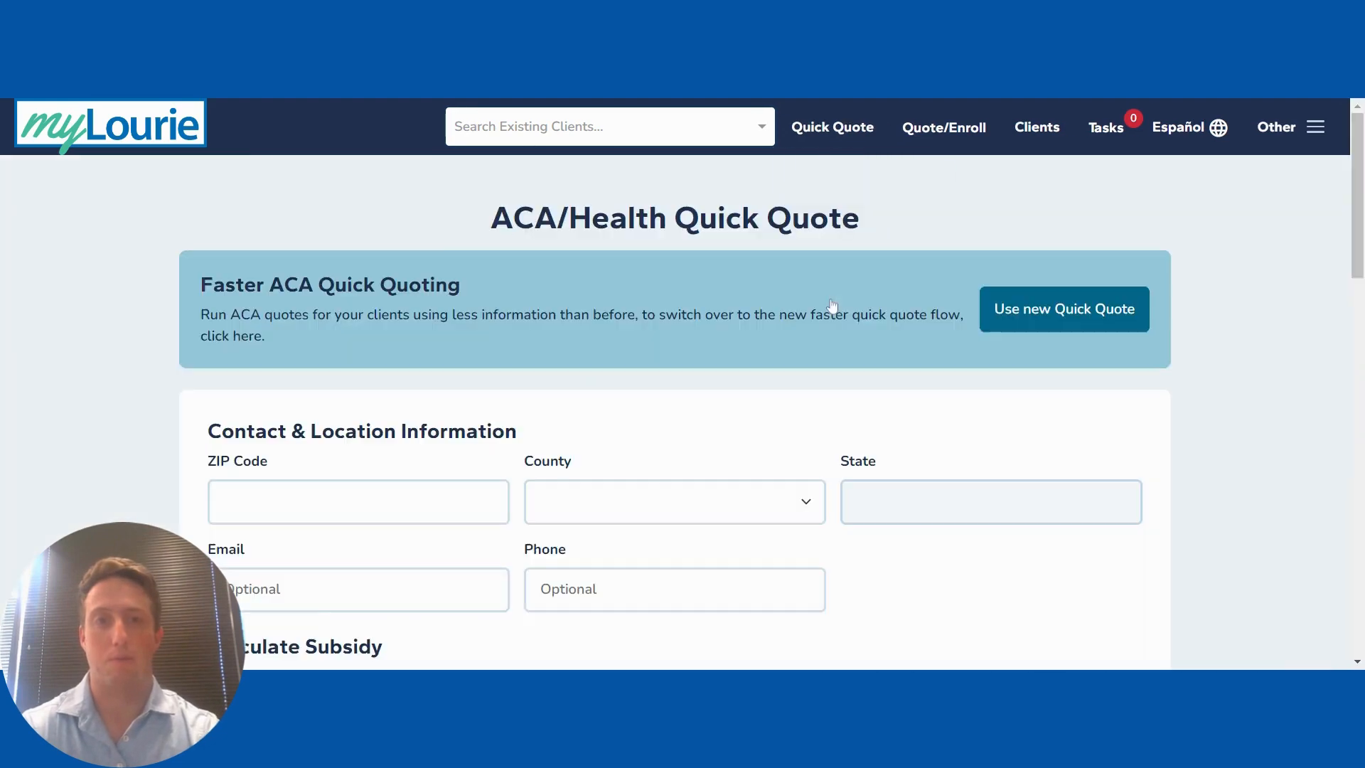
scroll(479, 429, down, 2)
click(398, 335)
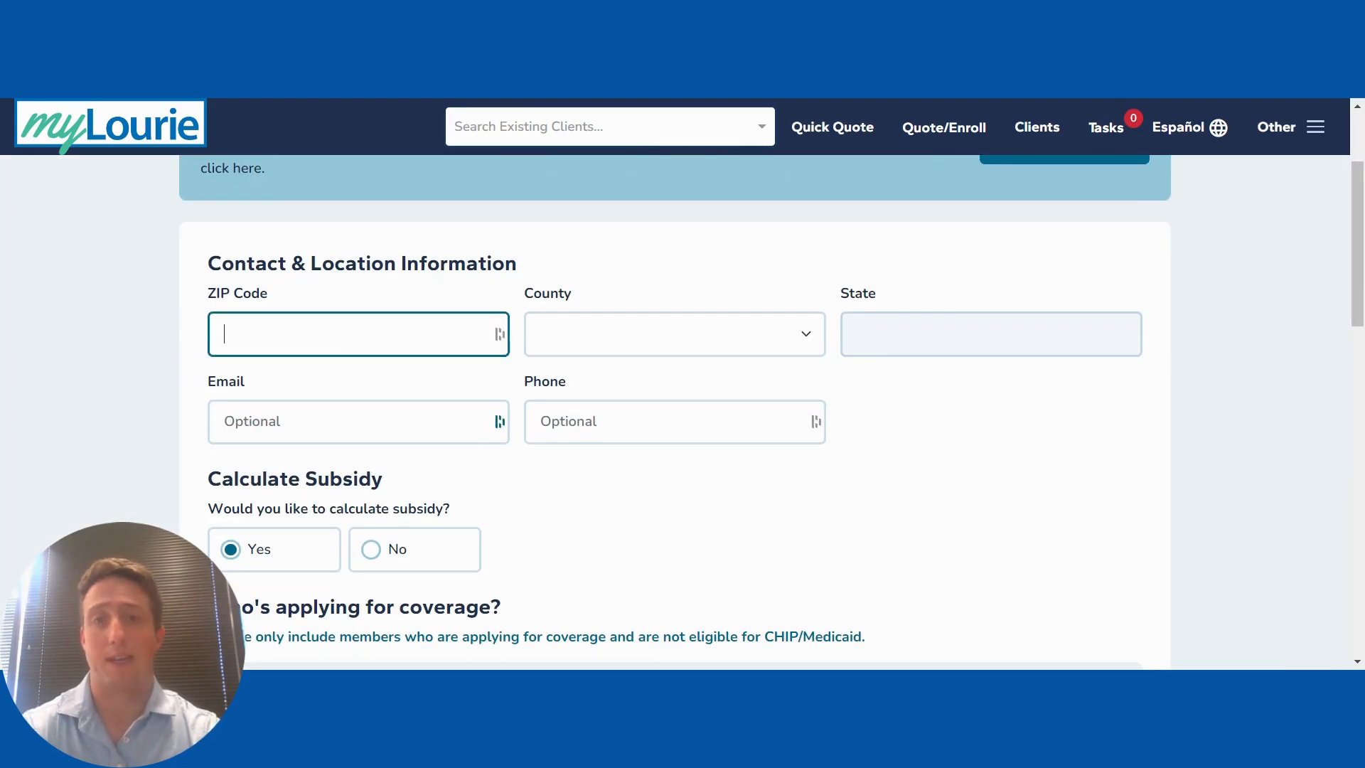
text(29204)
click(820, 545)
scroll(823, 545, down, 6)
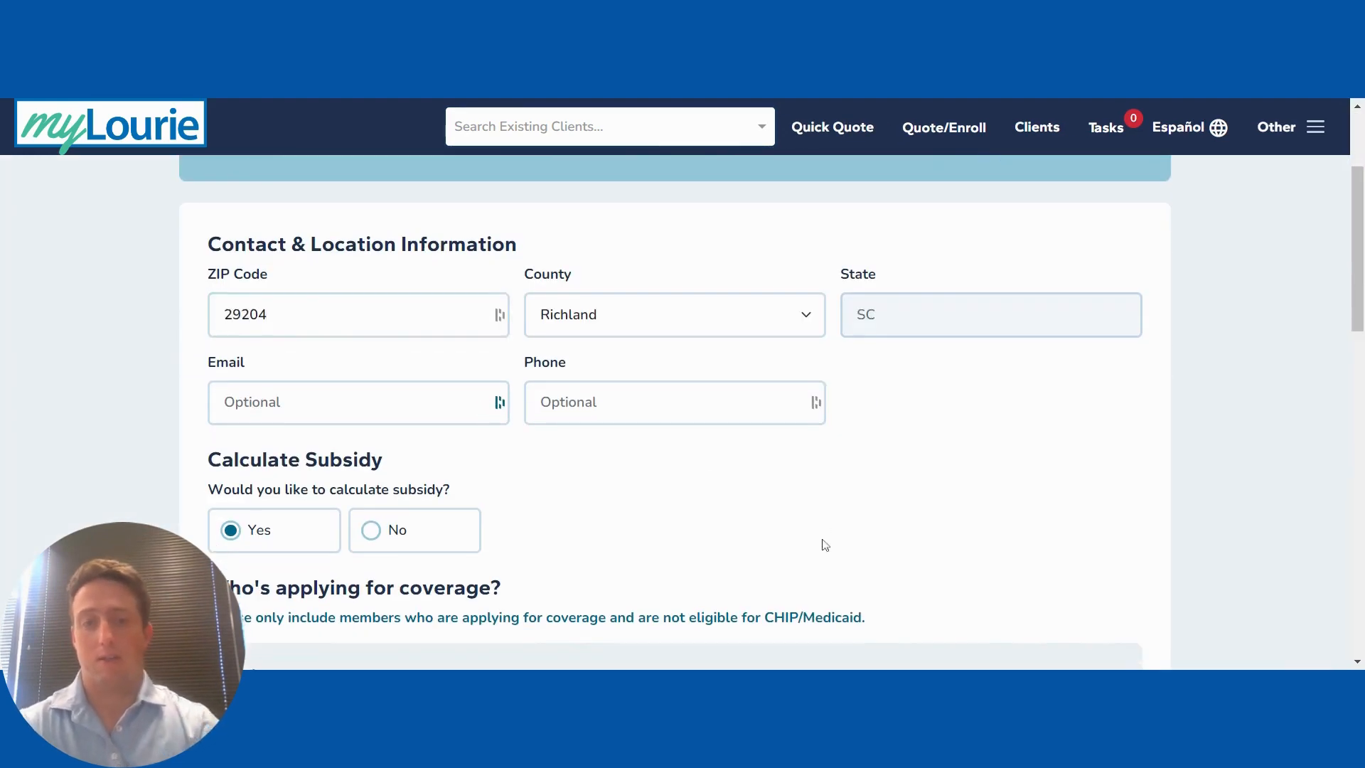
Step: Enter the applicant's first and last name and date of birth 10/10/1965
click(376, 253)
text(Test)
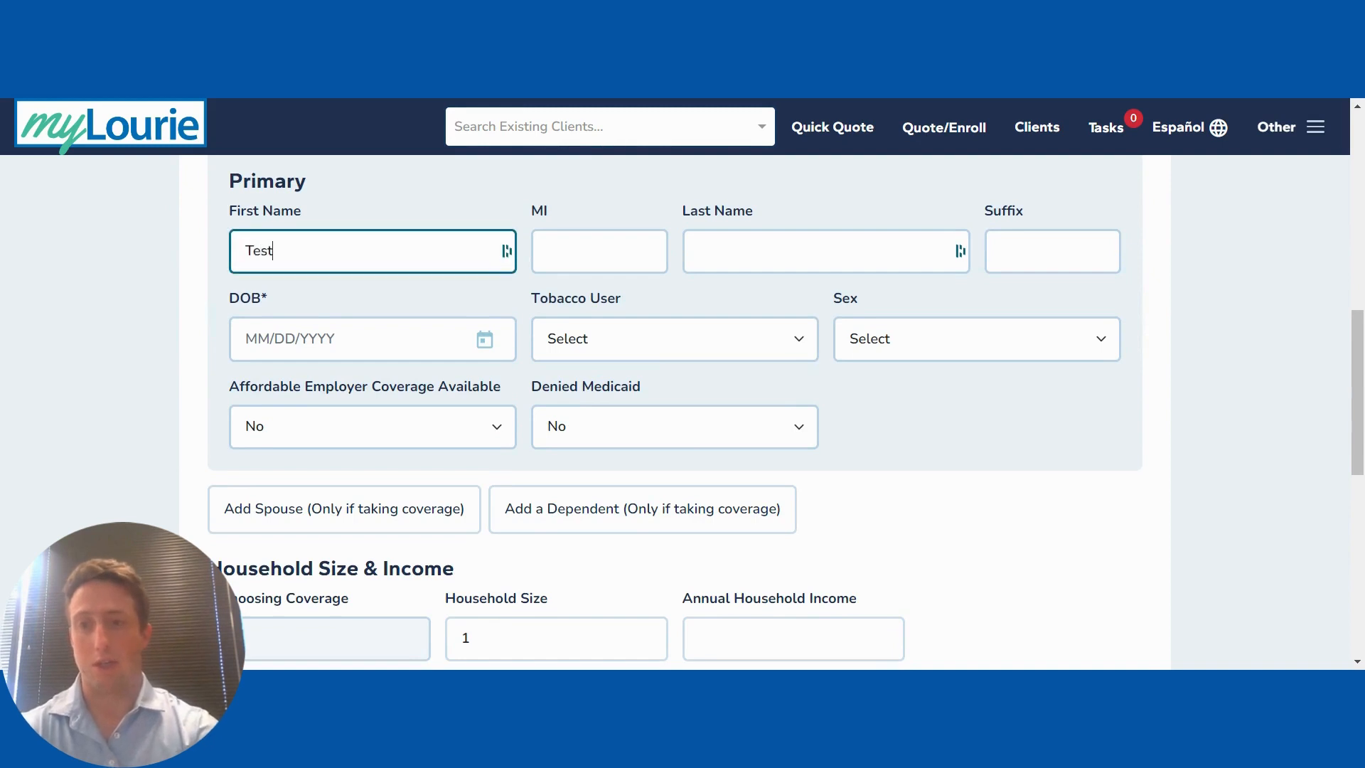
key(Tab)
key(Tab)
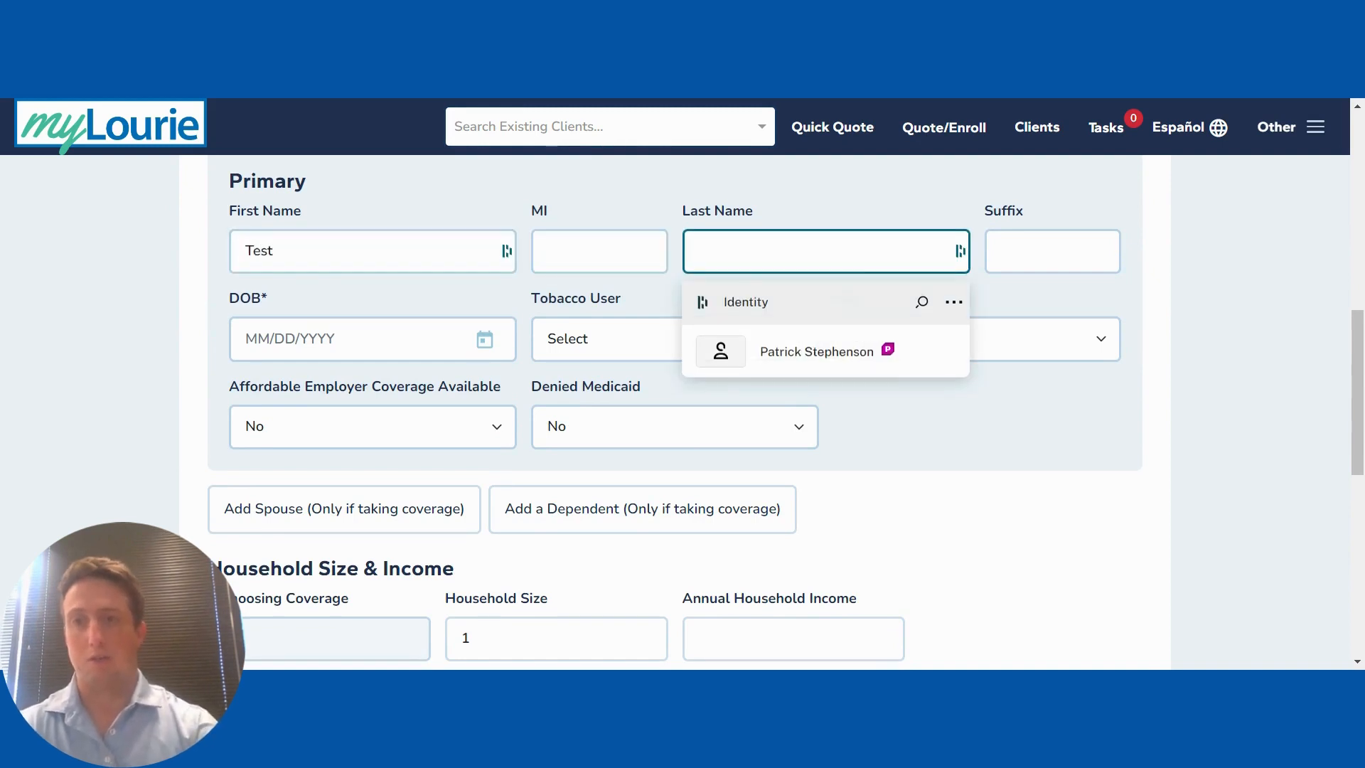
text(Clinet)
key(BackSpace)
key(BackSpace)
key(BackSpace)
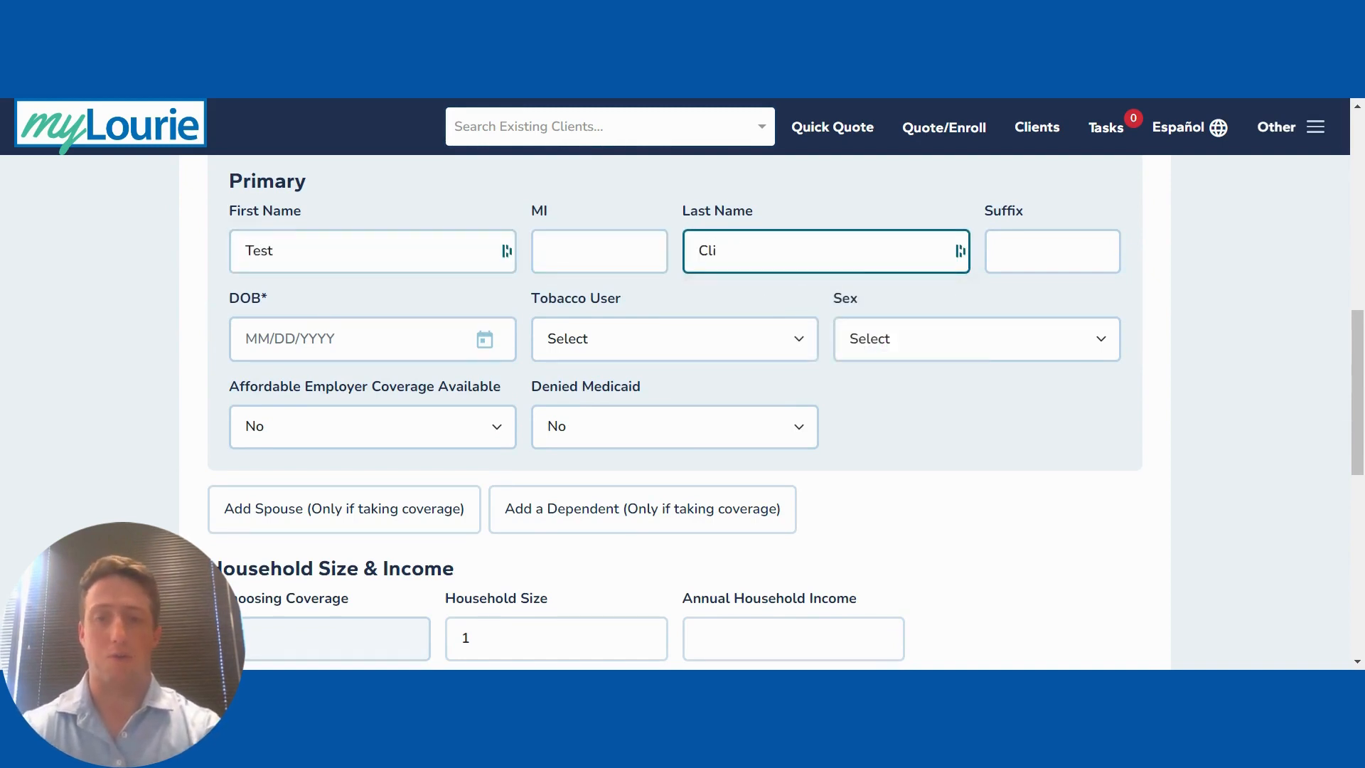
text(ent)
key(Tab)
key(Tab)
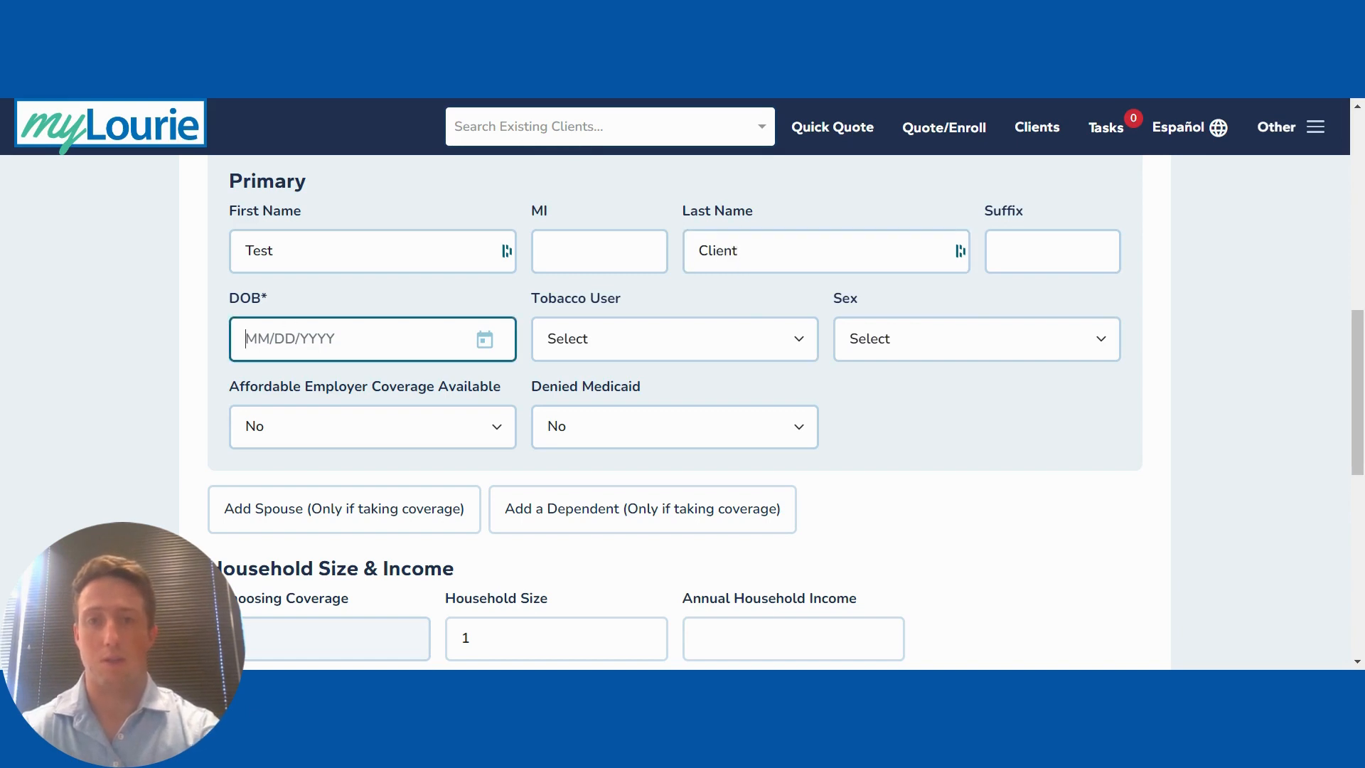
text(10/10)
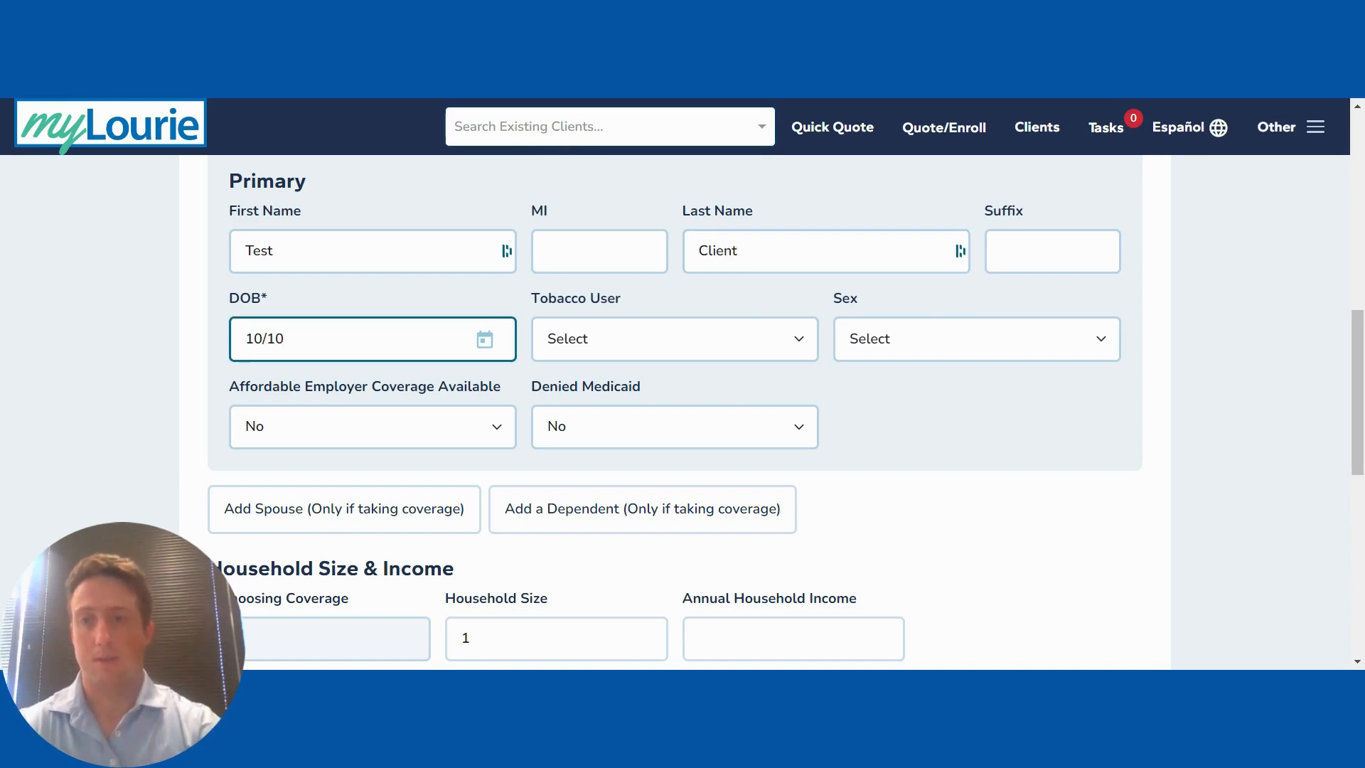
text(1965)
key(BackSpace)
key(BackSpace)
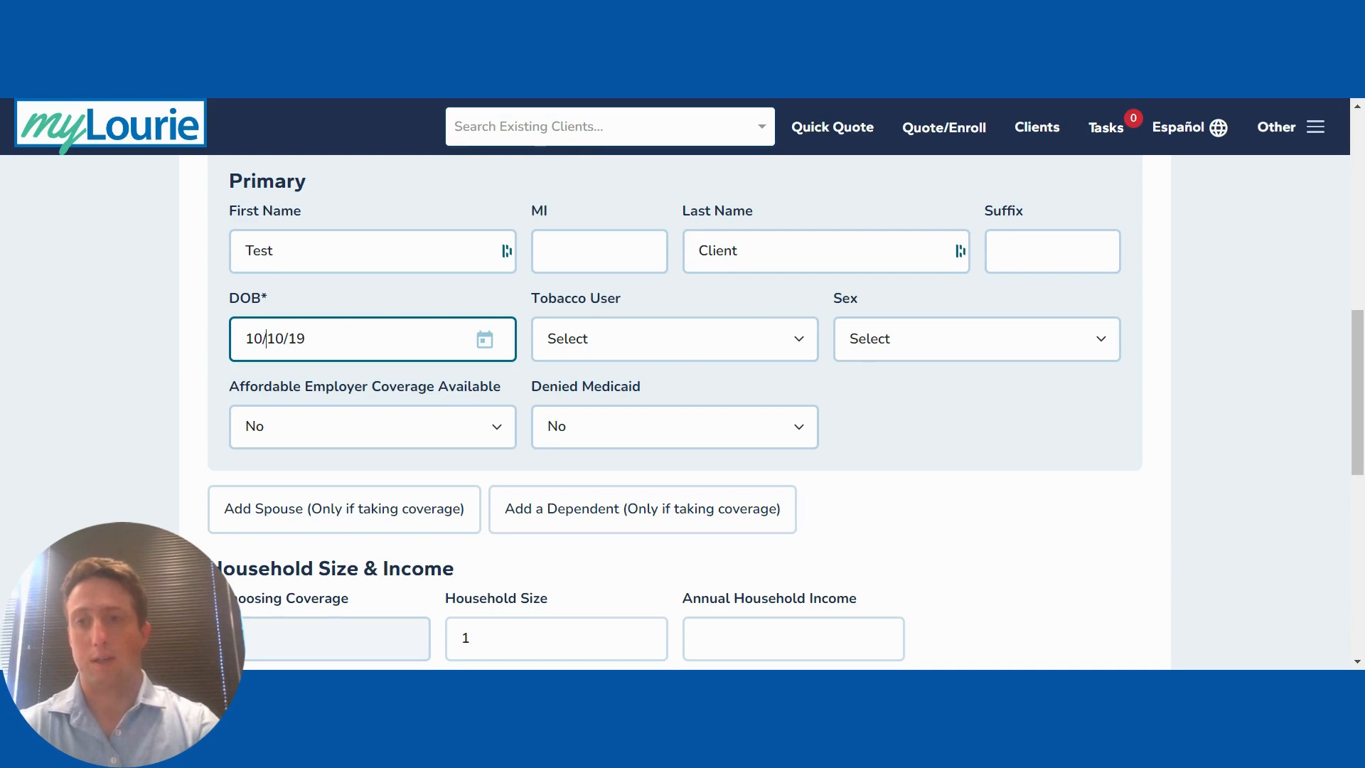
text(65)
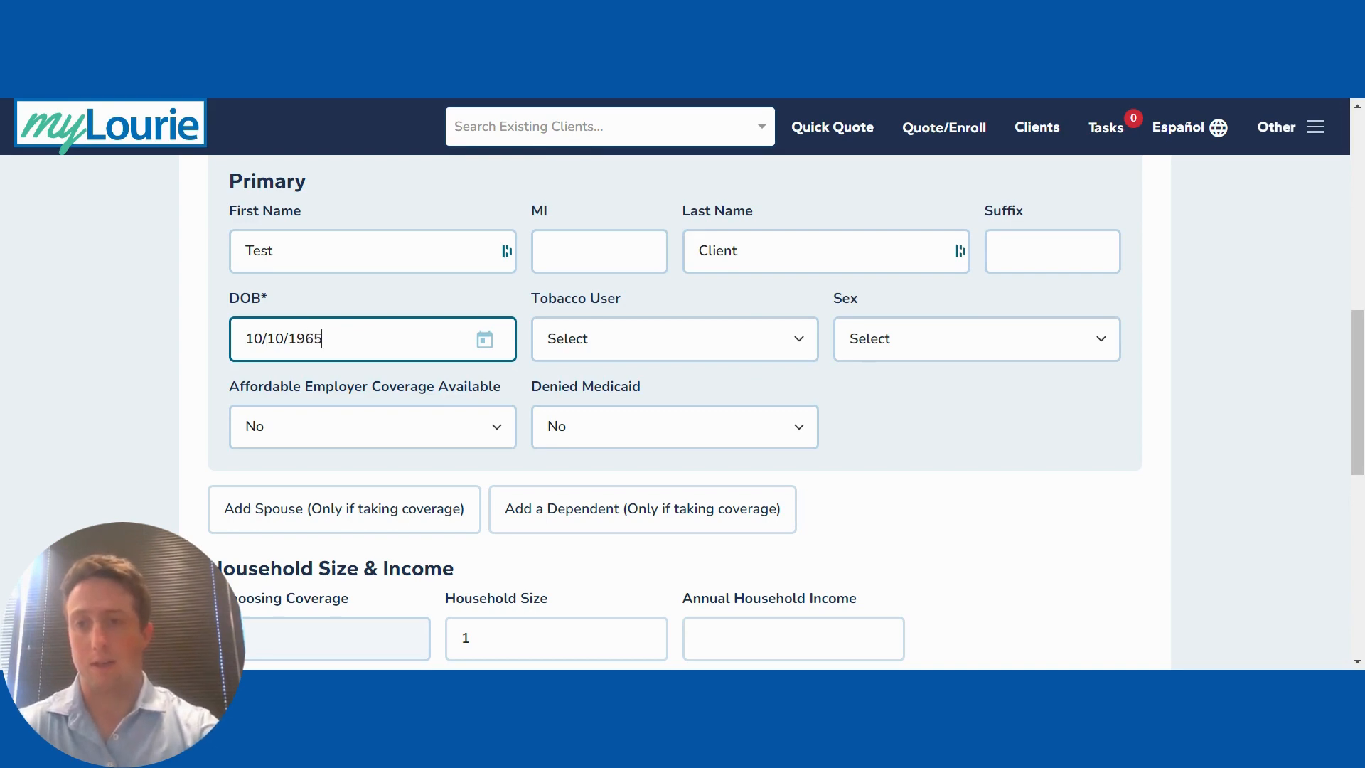
Step: Mark the applicant as a non-tobacco user, Female, and not pregnant
click(569, 352)
click(569, 373)
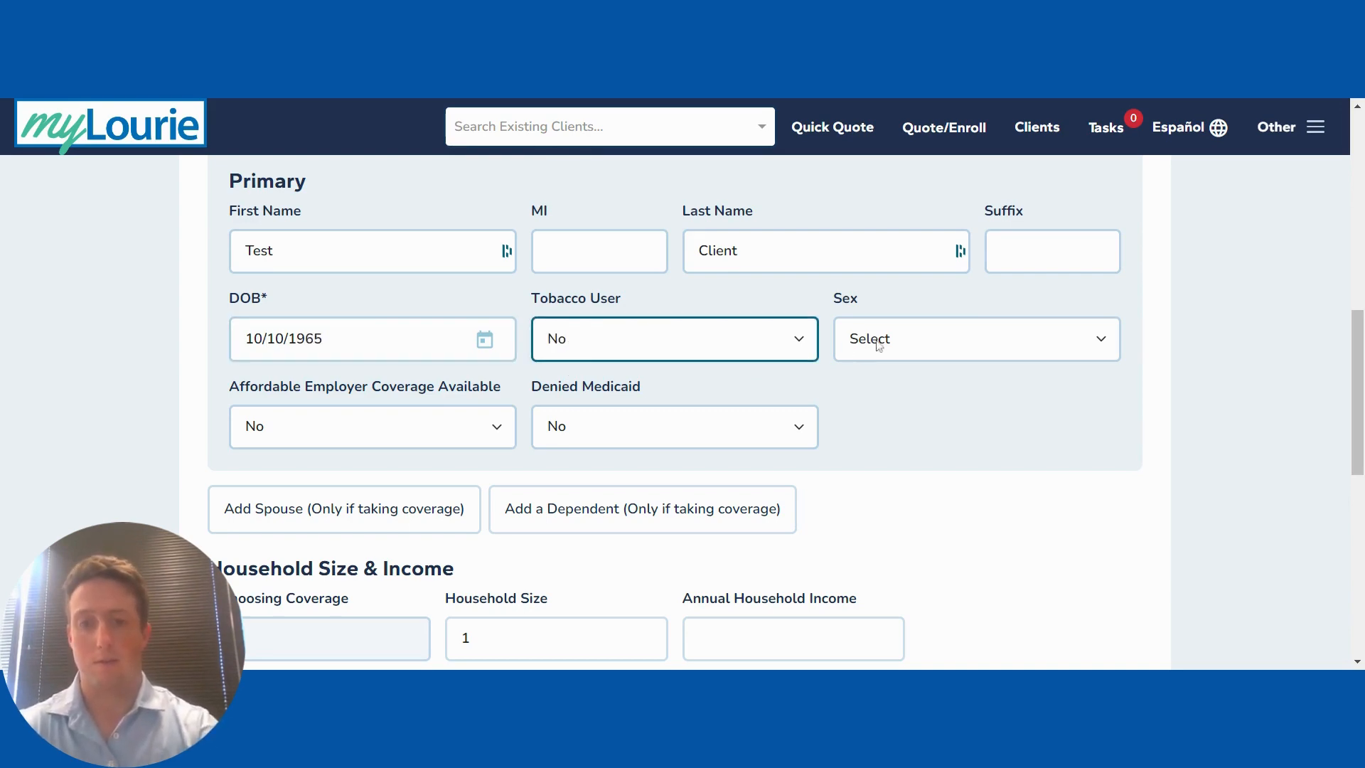
click(908, 338)
click(902, 365)
click(320, 434)
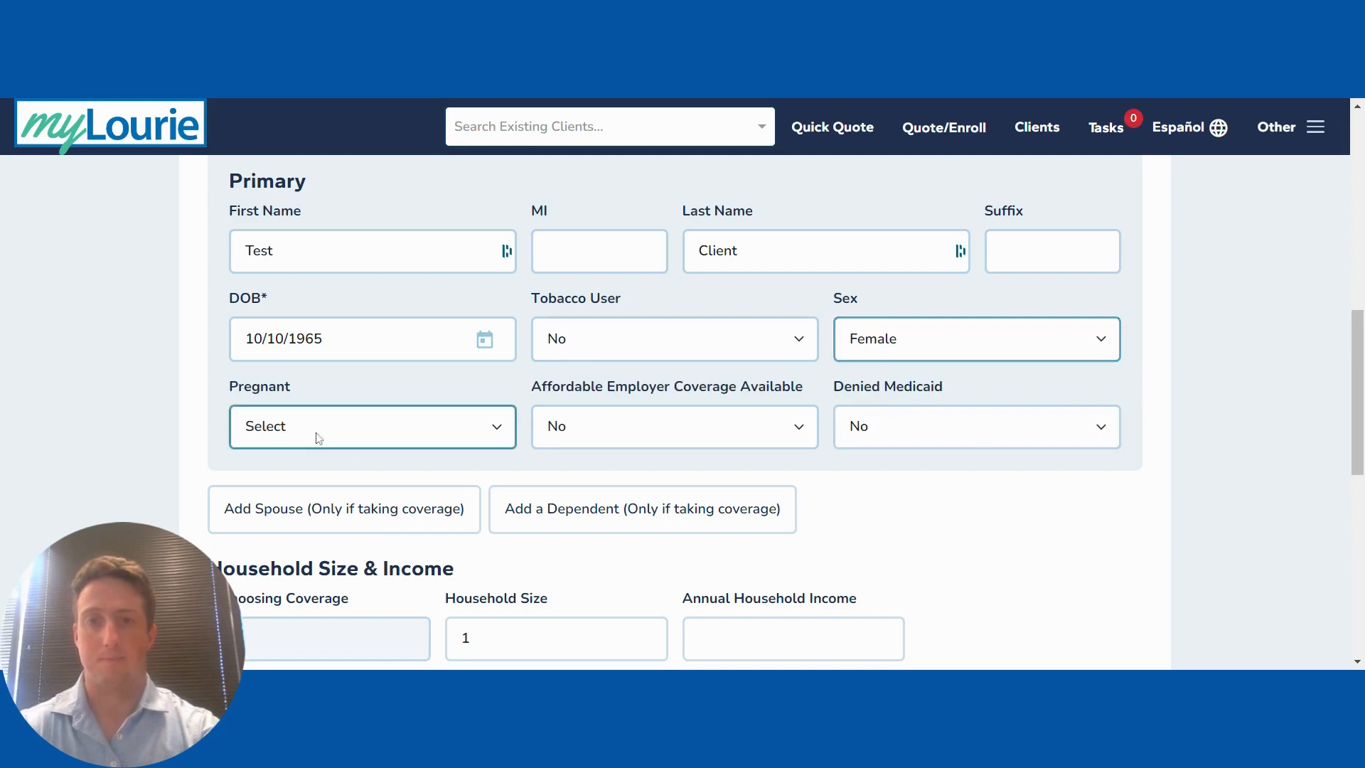
click(306, 468)
scroll(841, 510, down, 4)
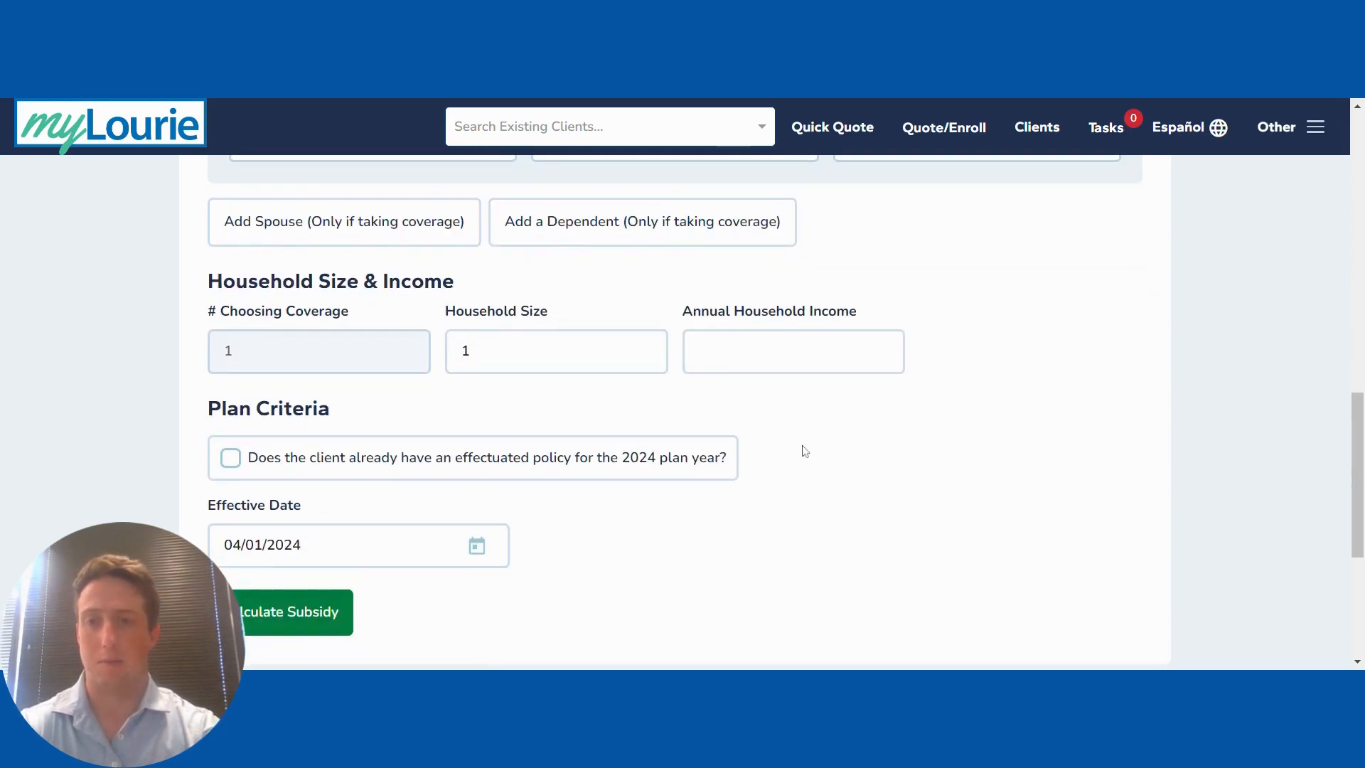
Step: Enter 50000 annual household income and calculate the $752.00 estimated premium subsidy
click(767, 356)
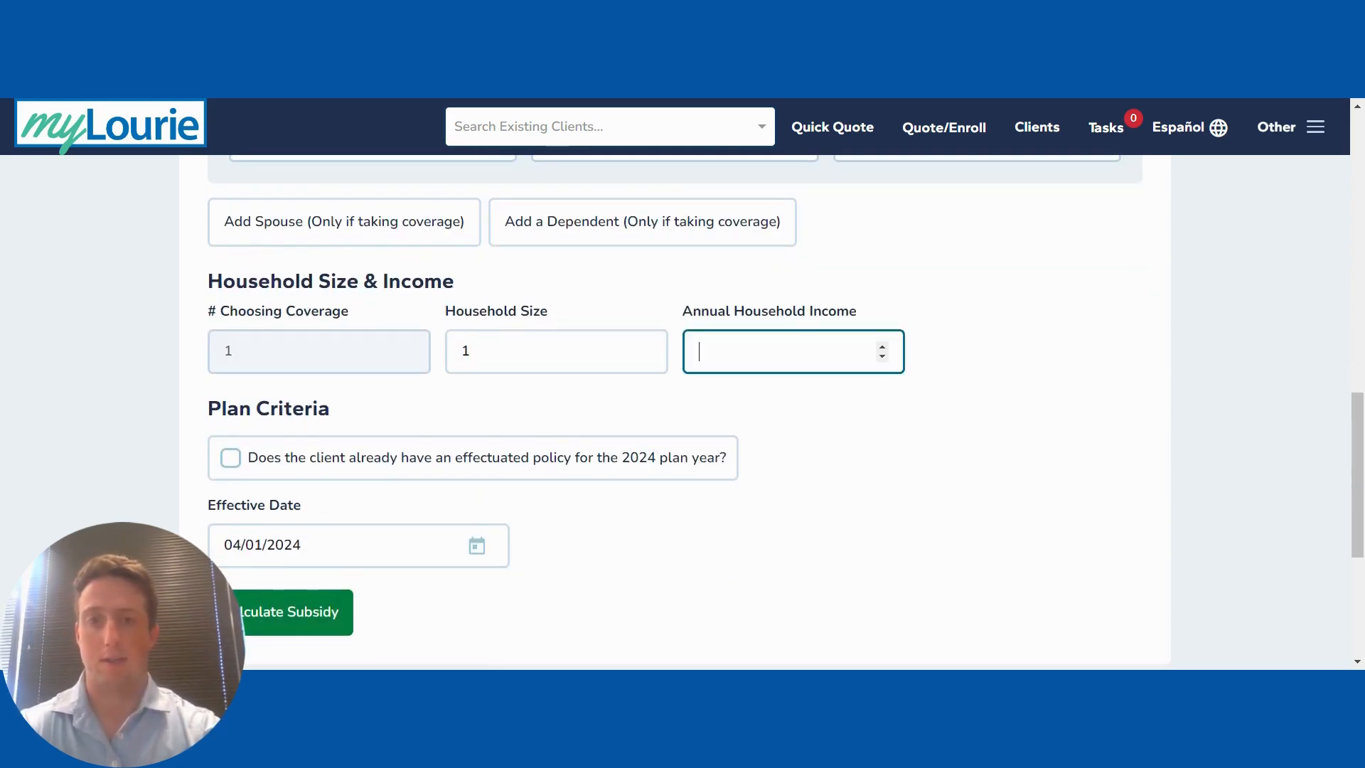
text(50000)
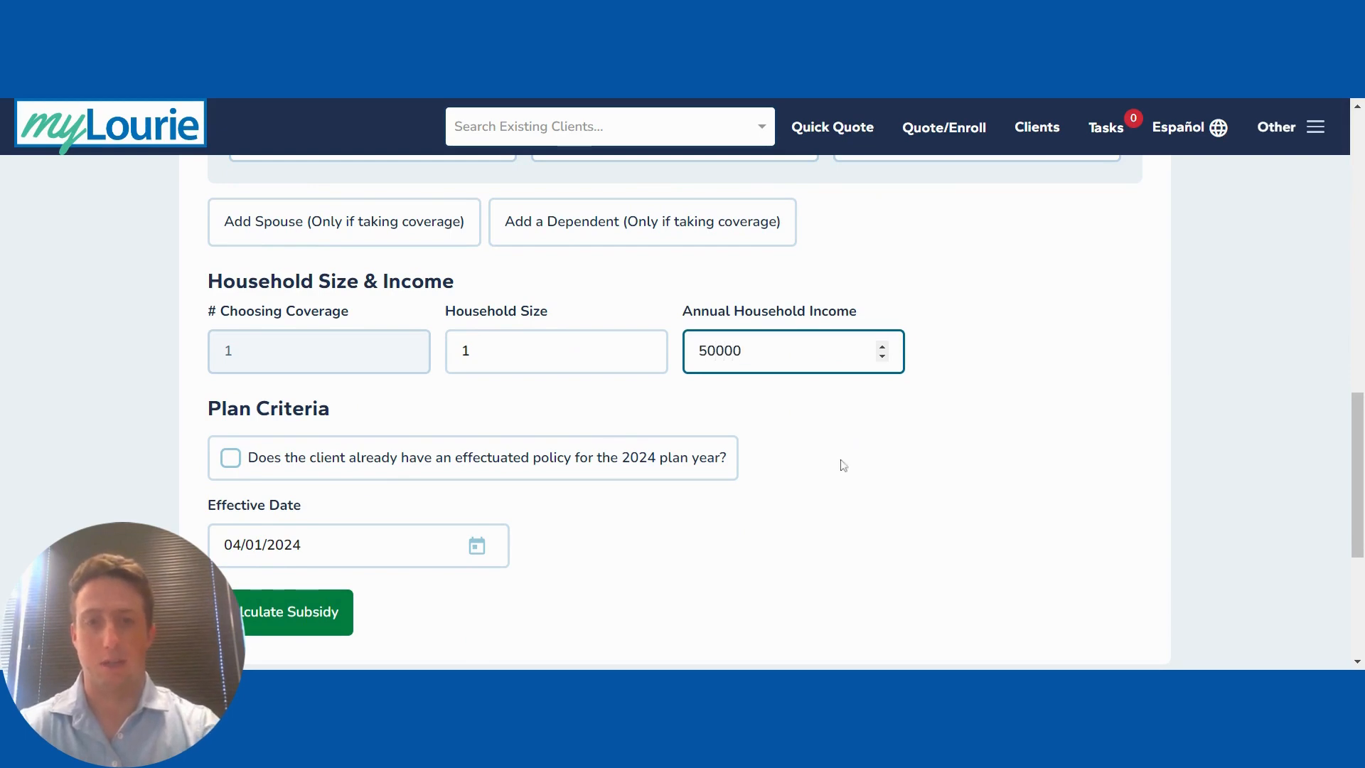
click(843, 465)
scroll(610, 548, down, 3)
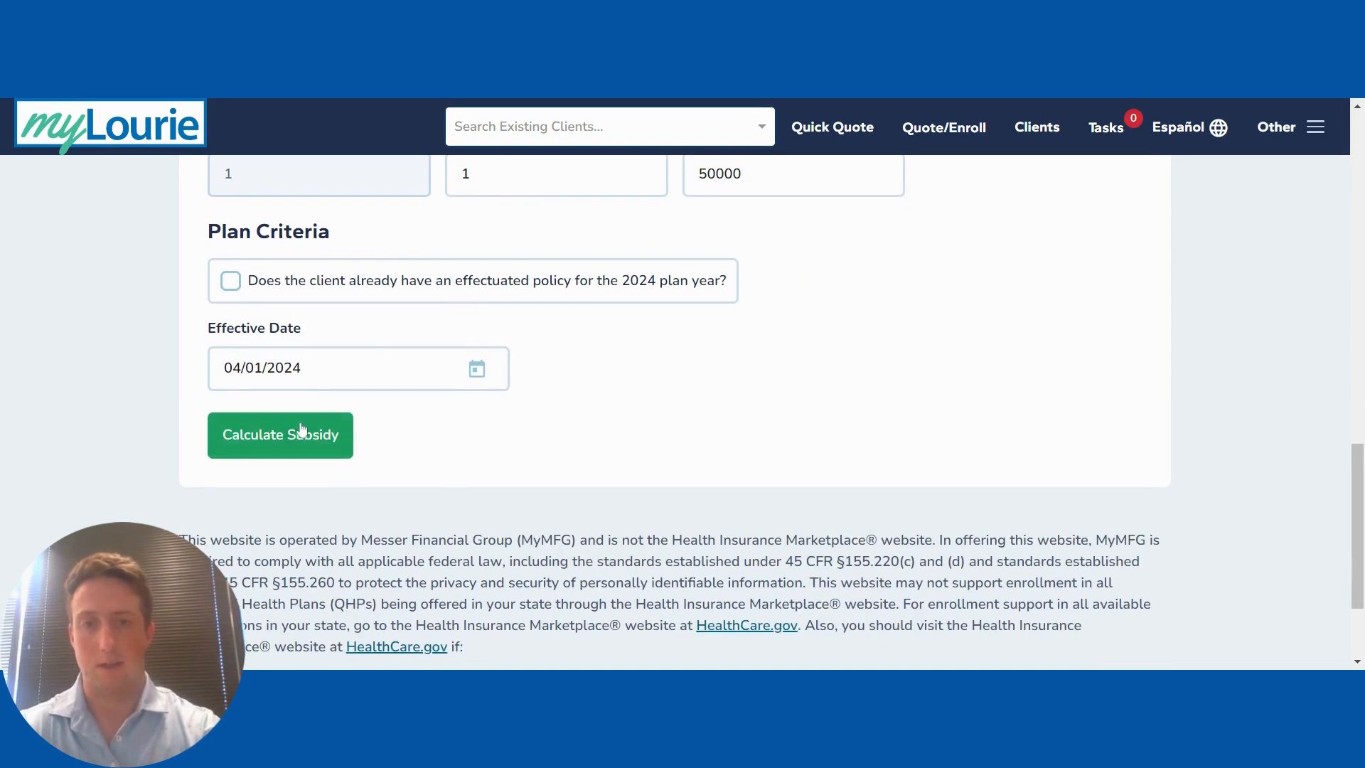
click(245, 439)
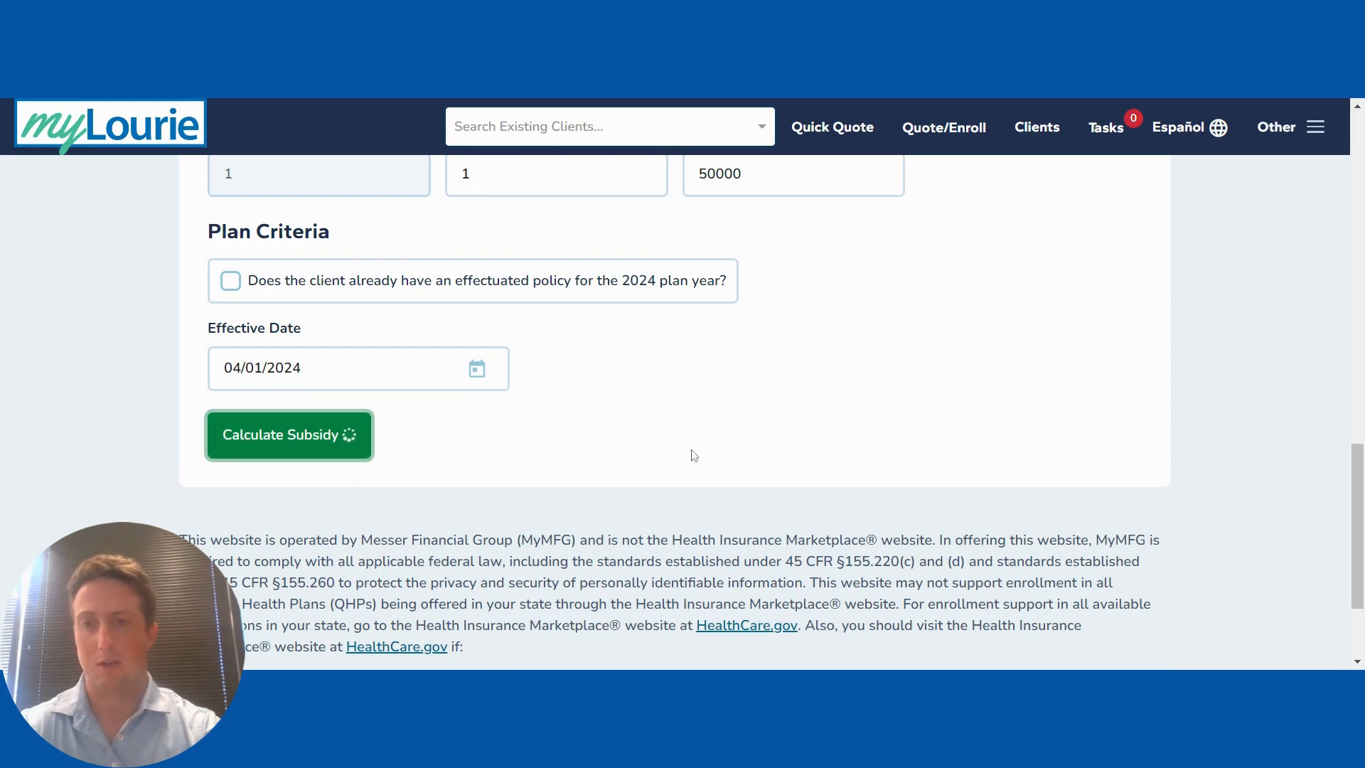
scroll(691, 449, down, 2)
scroll(690, 449, down, 1)
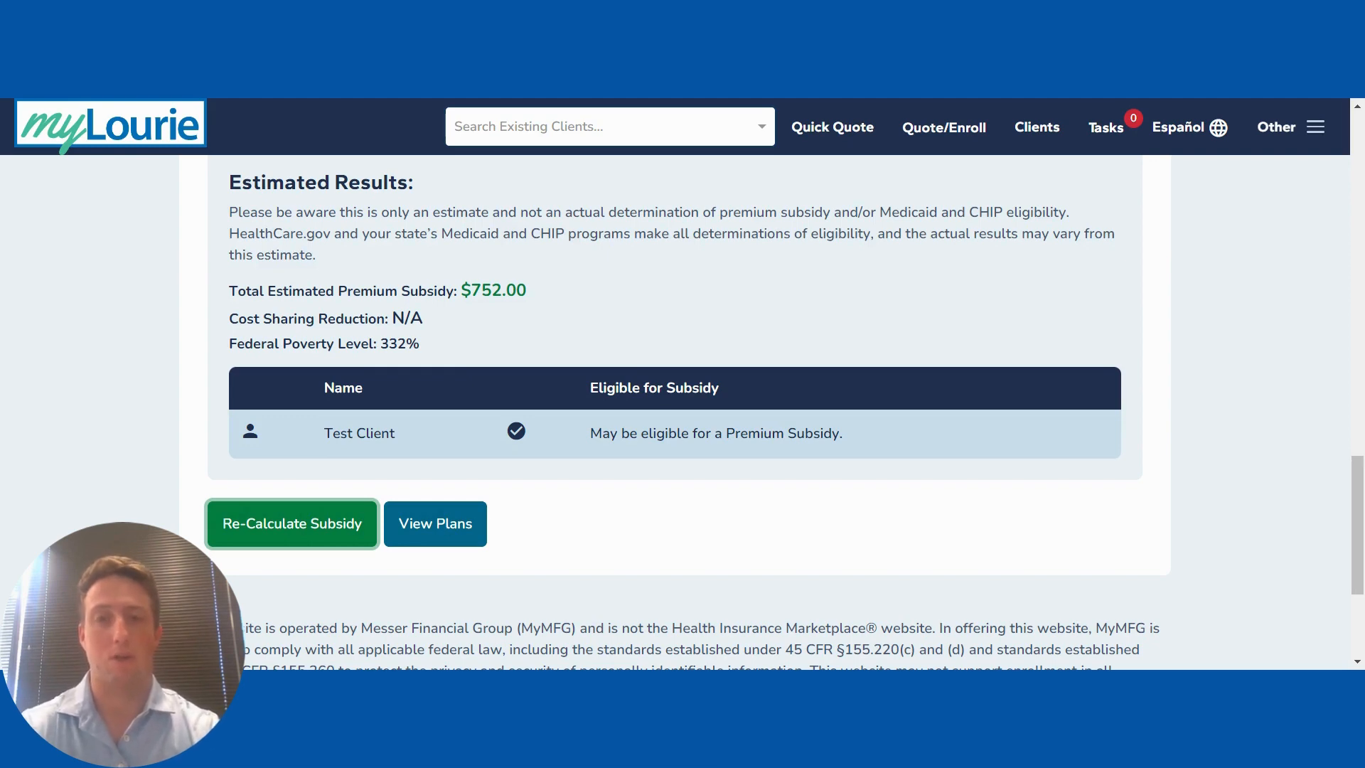
Step: View the subsidized ACA plan quotes, led by First Choice Next Bronze at $0.00
click(421, 525)
scroll(704, 452, up, 15)
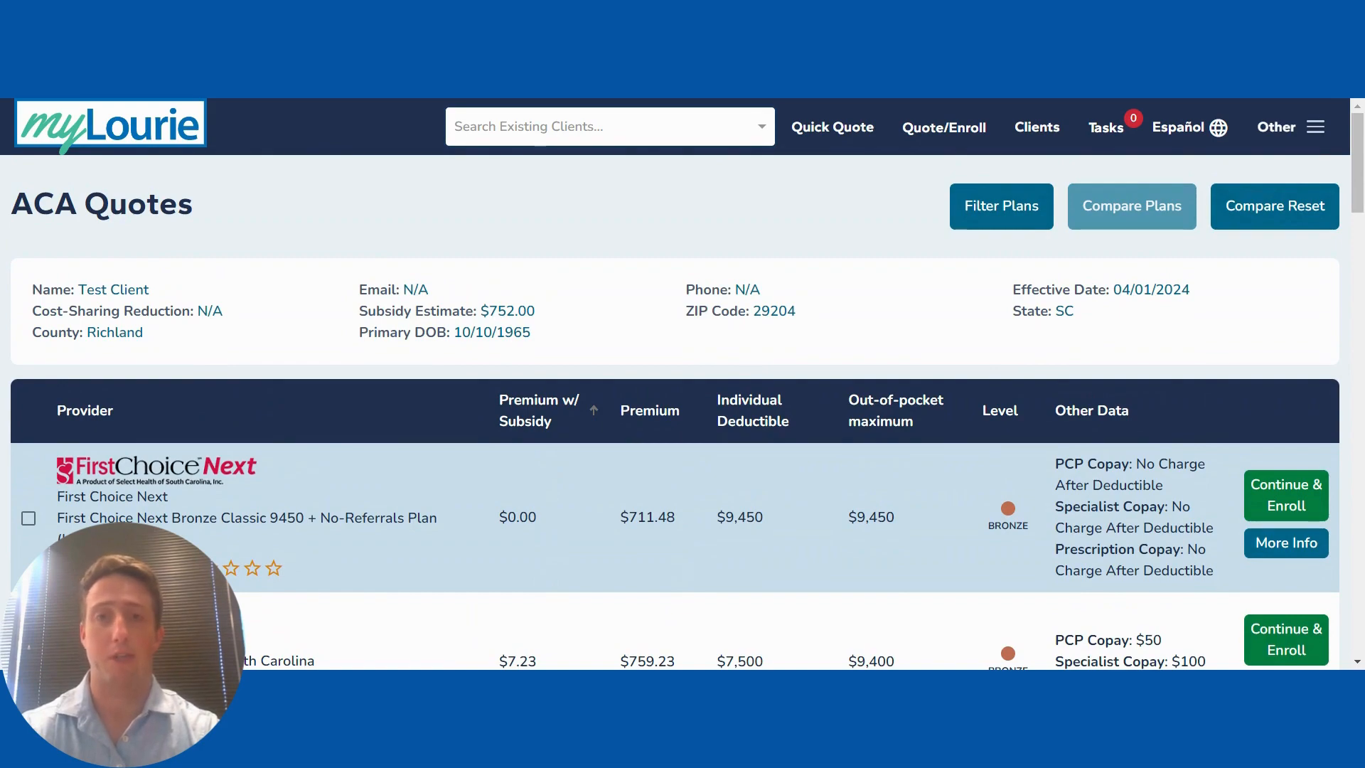
scroll(647, 455, down, 8)
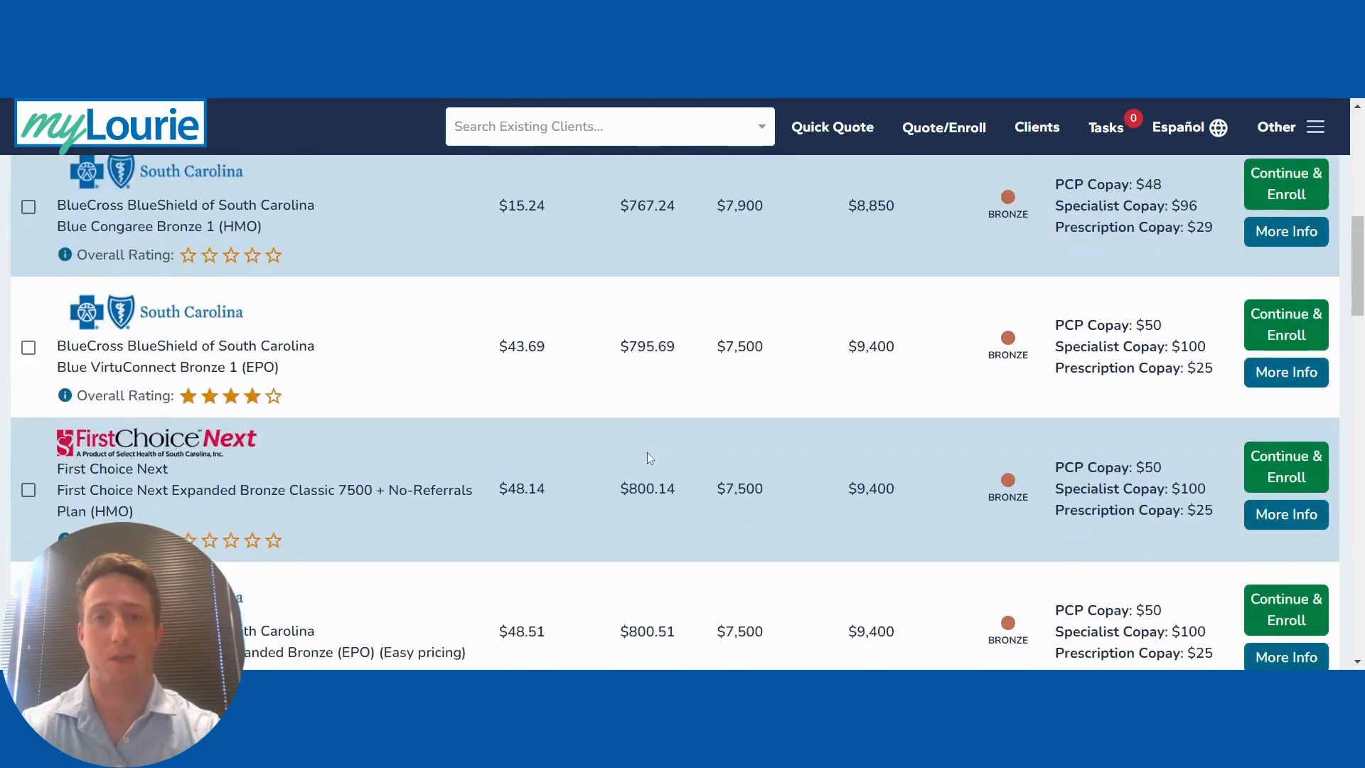
scroll(647, 455, down, 8)
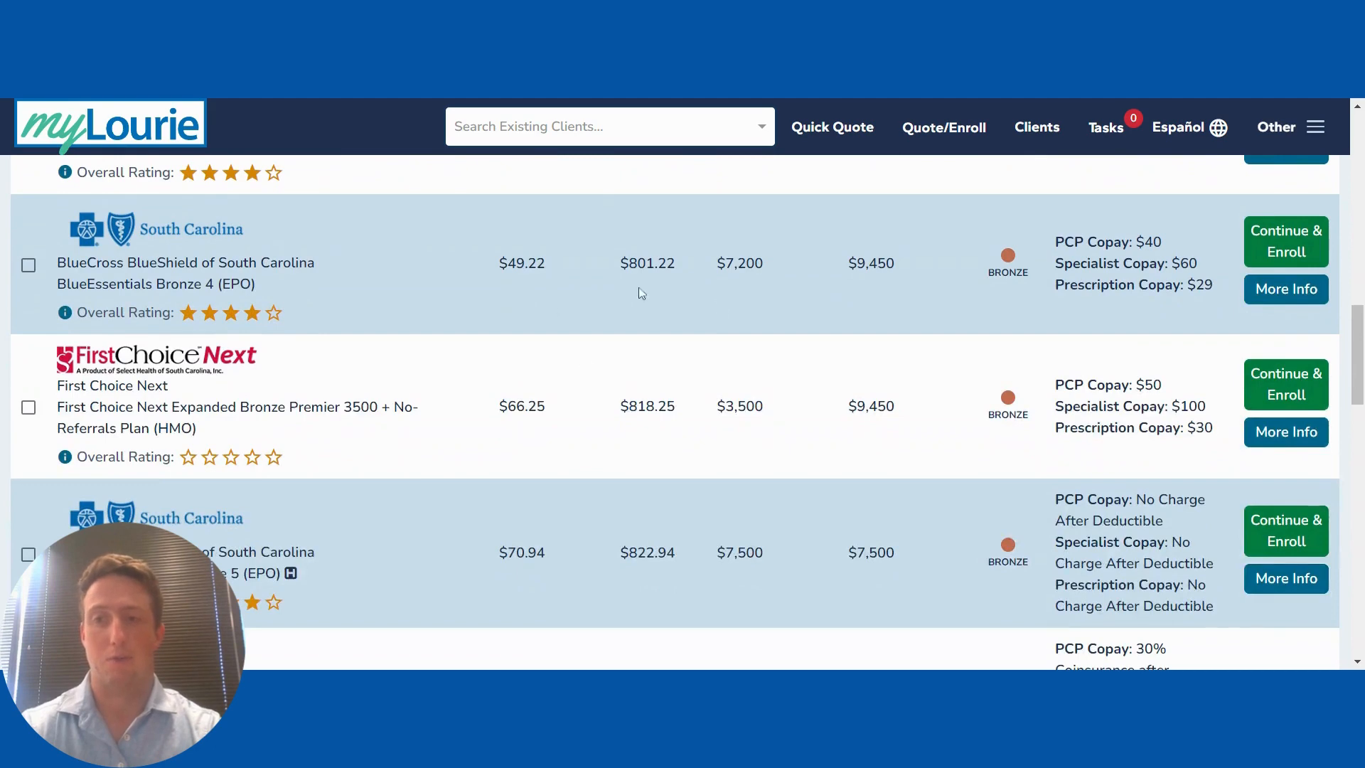
Step: Review the BlueEssentials Bronze 4 (EPO) plan details, priced $49.22 after subsidy
click(1284, 290)
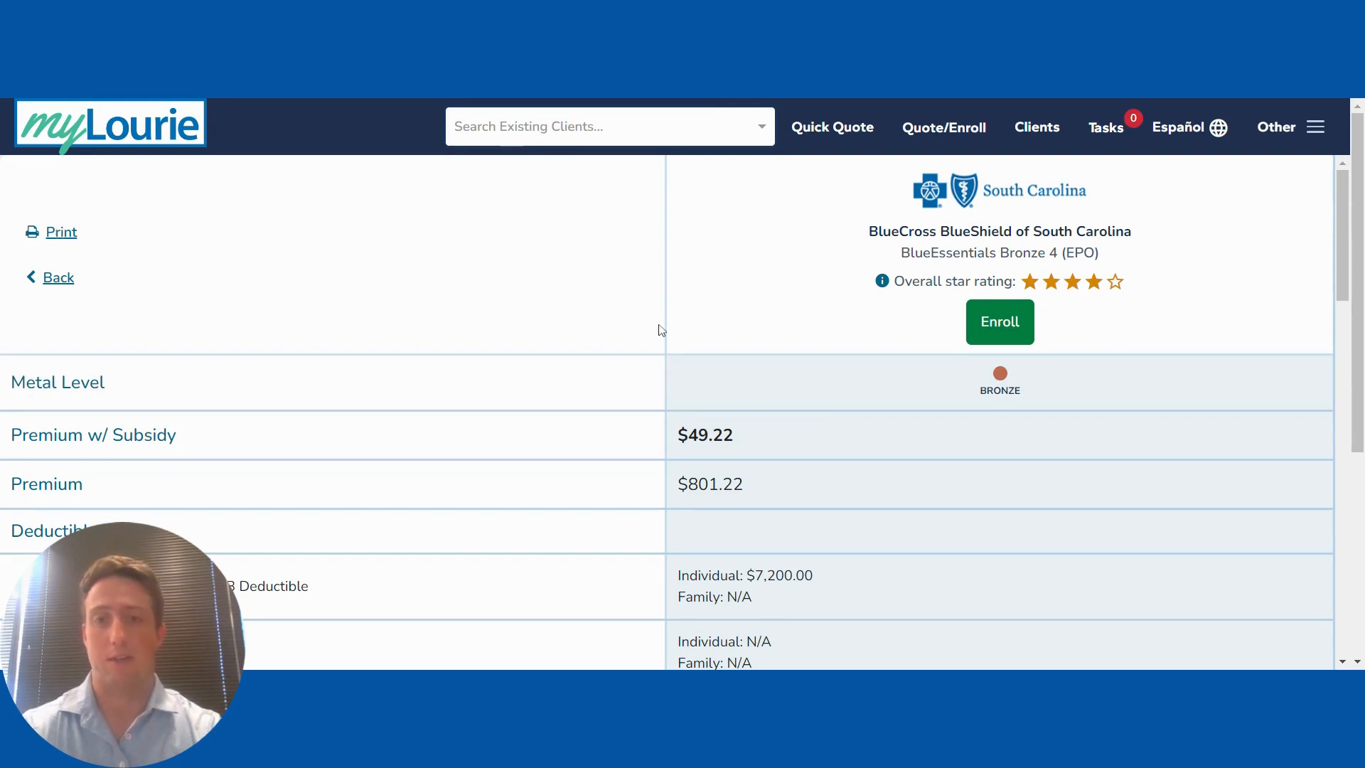
scroll(661, 329, down, 20)
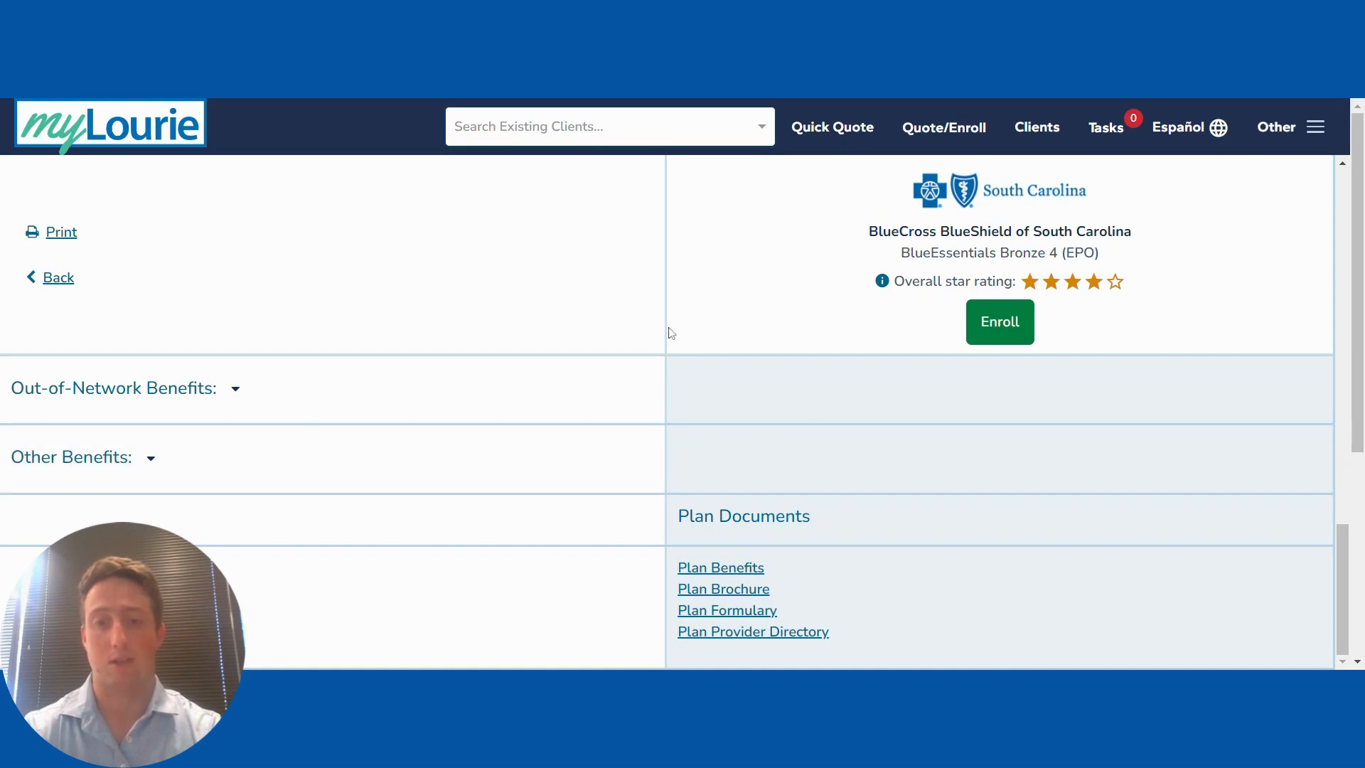
scroll(664, 312, up, 5)
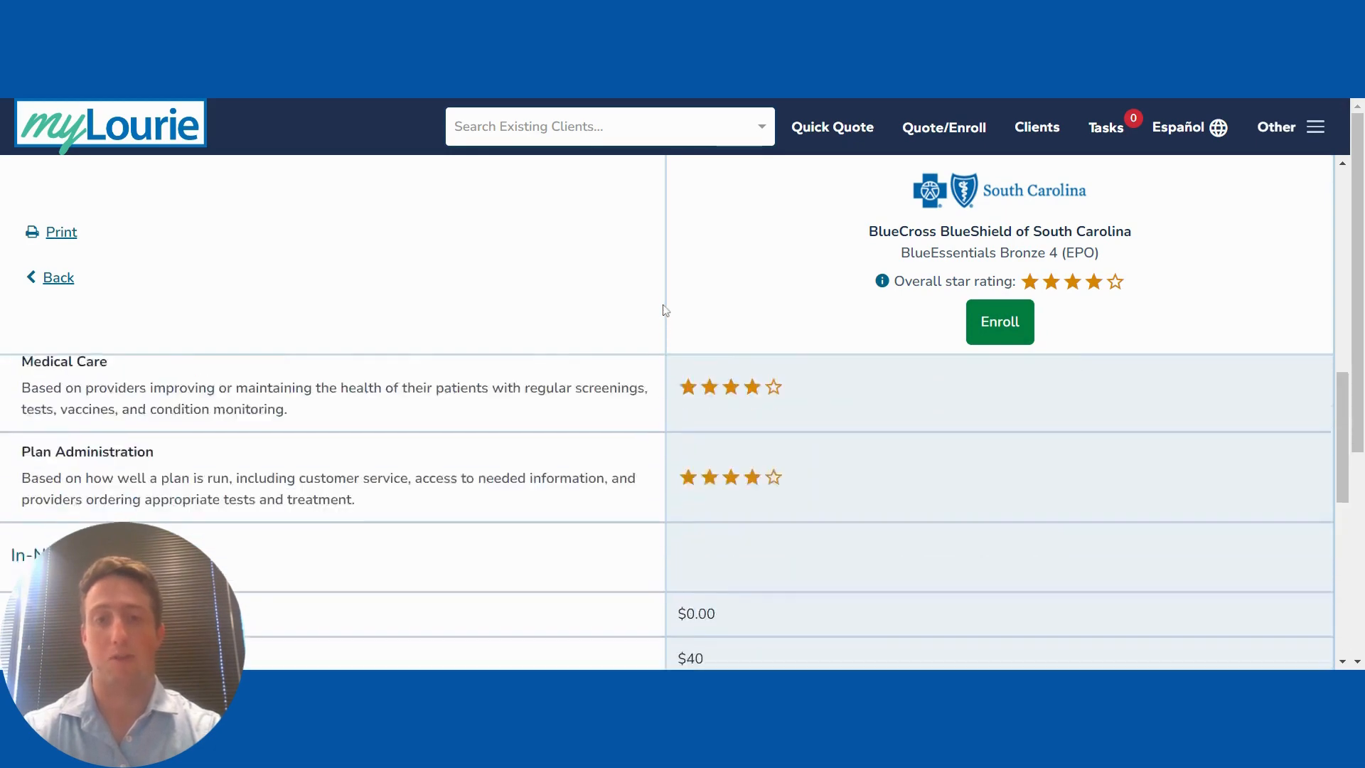
scroll(664, 311, up, 5)
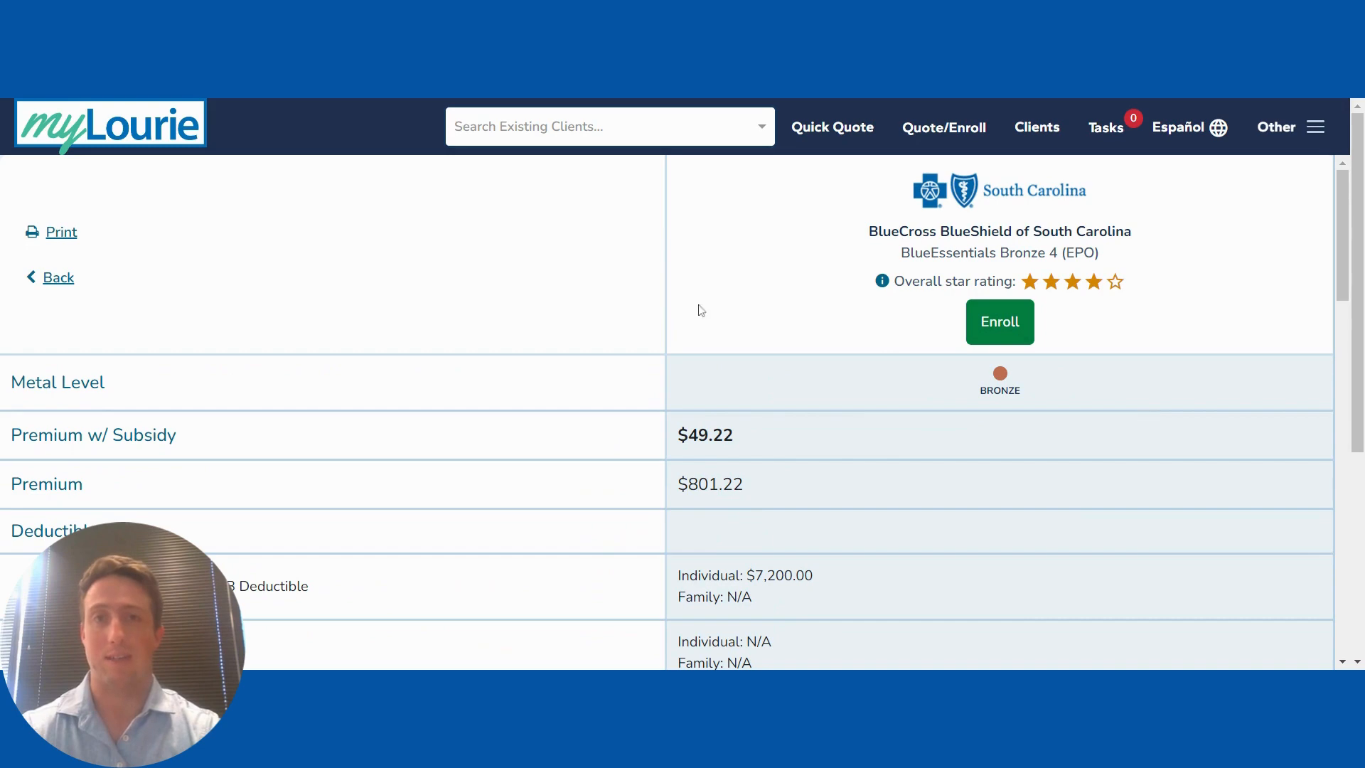
click(1034, 127)
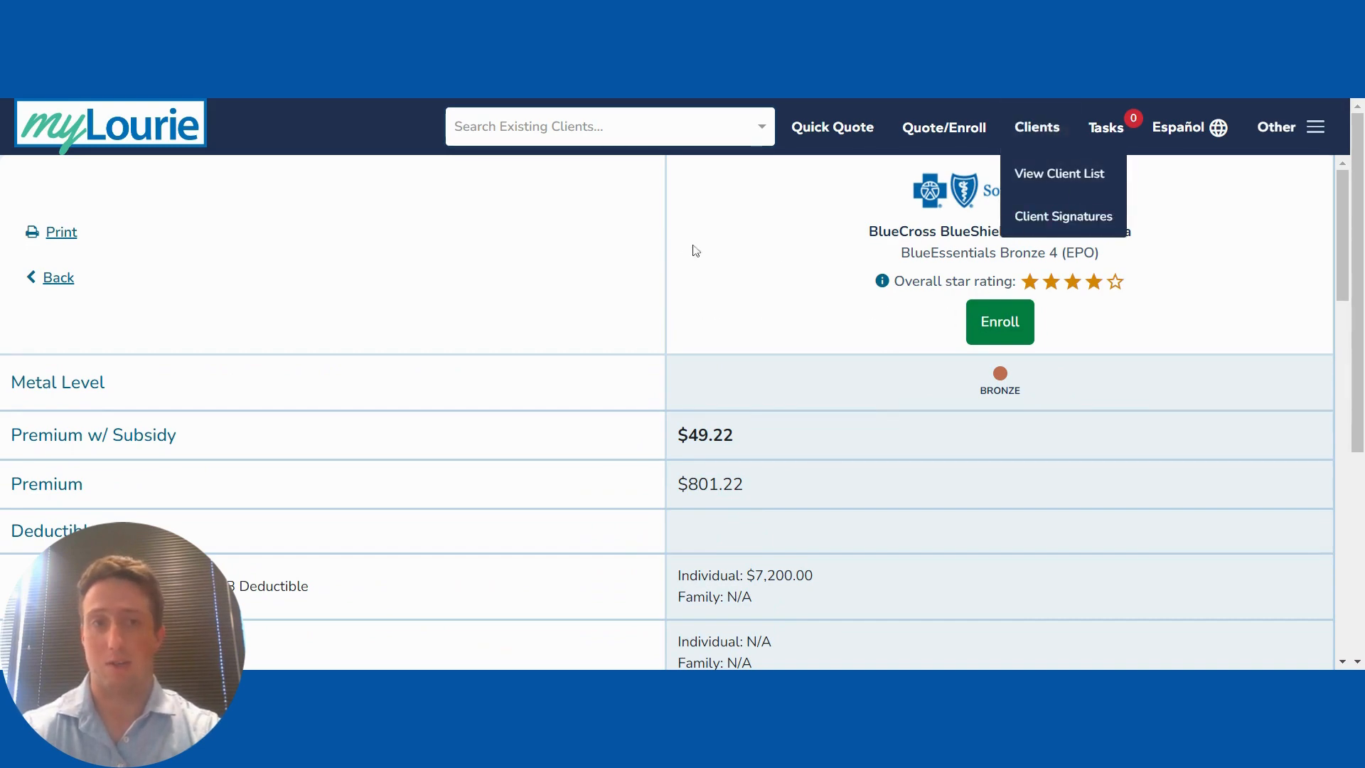
click(621, 239)
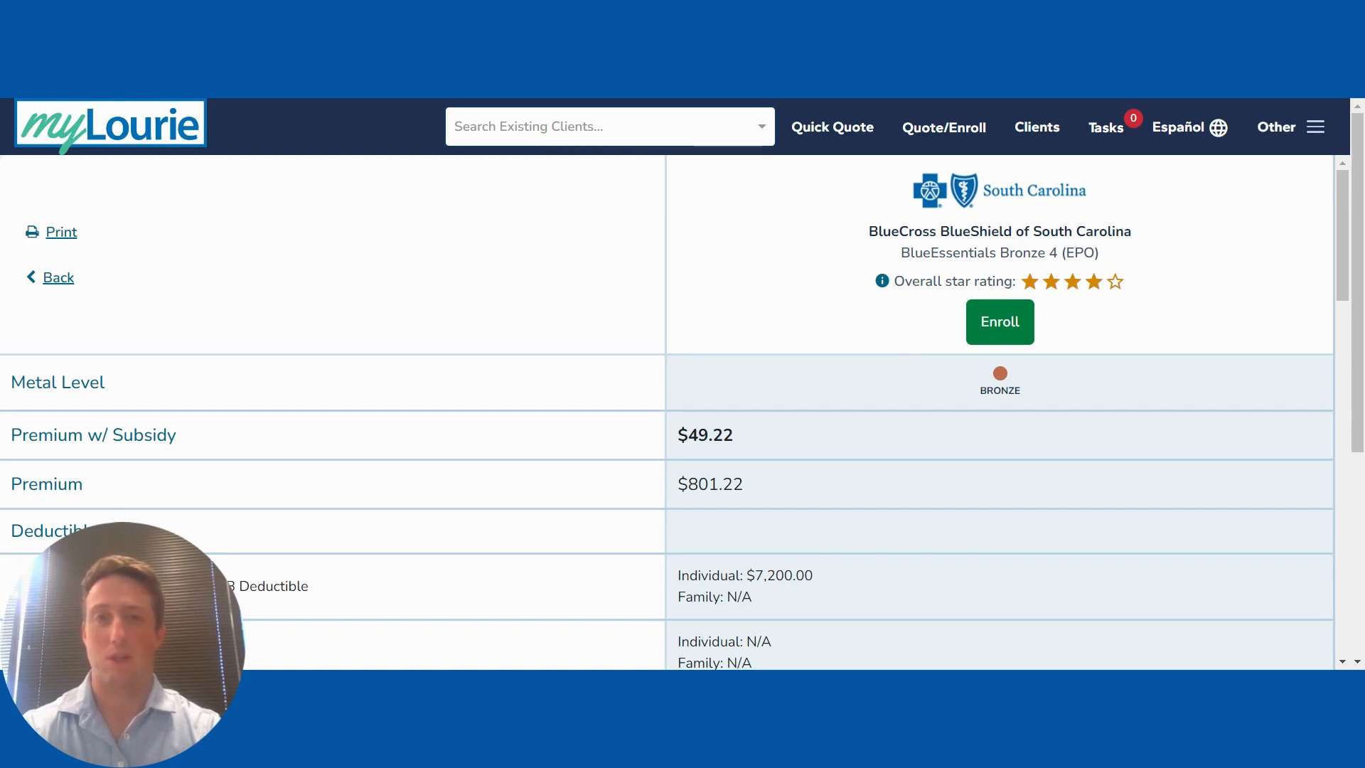
Step: Begin enrolling in the BlueEssentials Bronze 4 plan and start its application
click(985, 333)
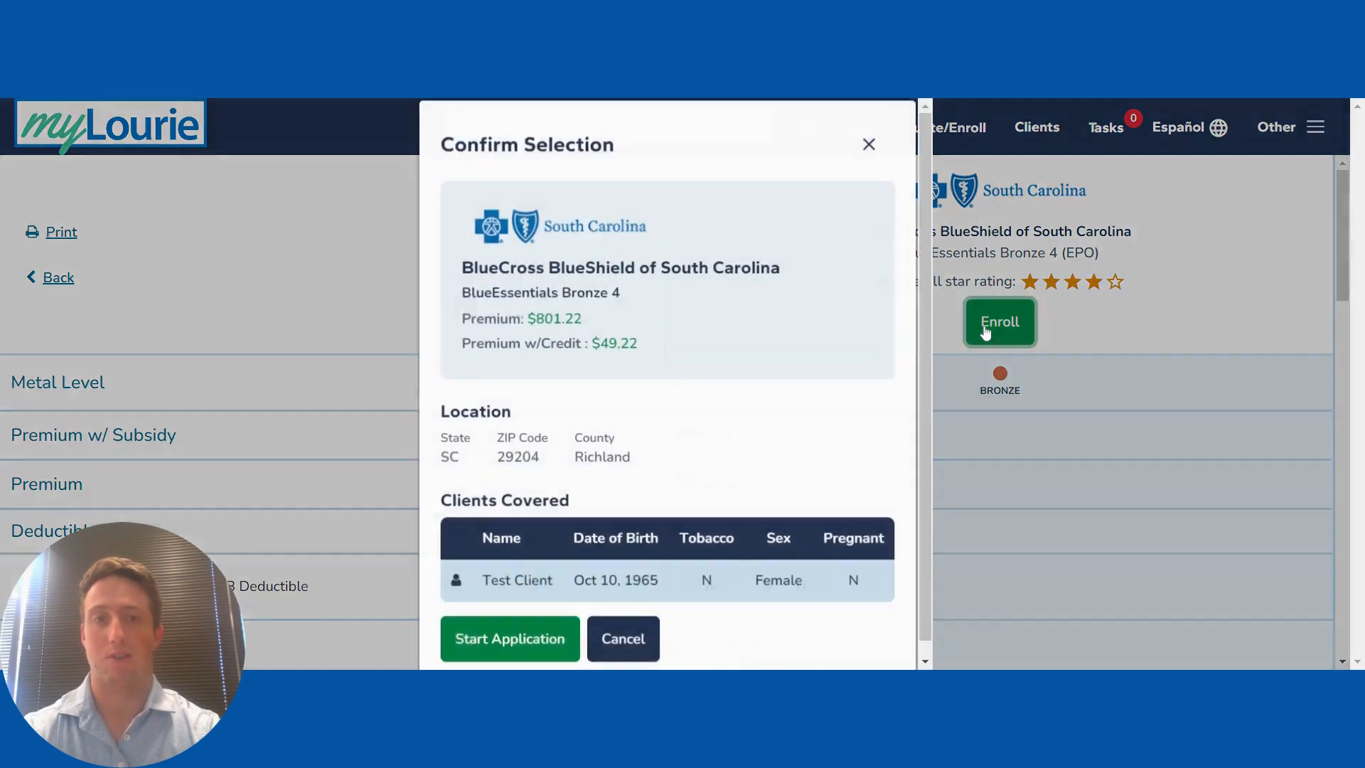
click(505, 641)
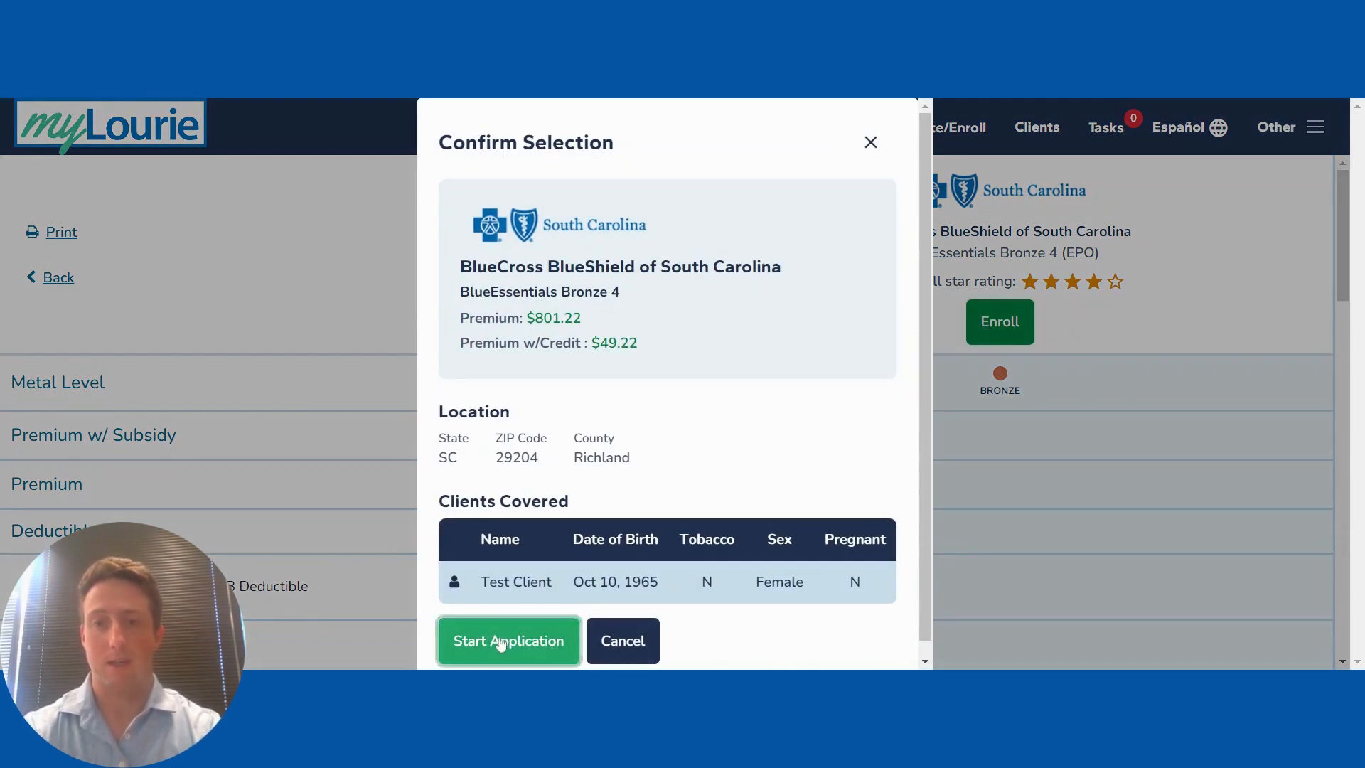
scroll(675, 412, down, 2)
scroll(880, 279, up, 1)
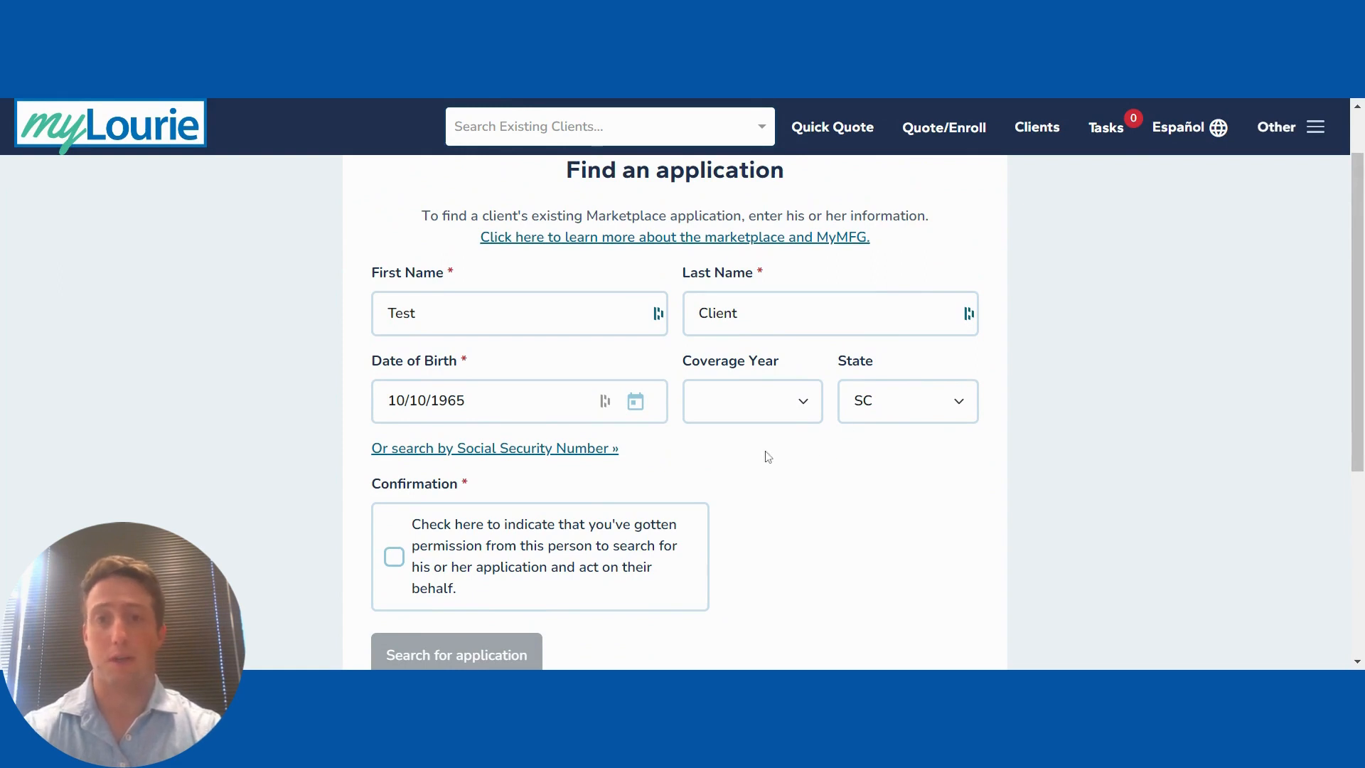
Step: Search for an existing 2024 SC application with permission confirmed, finding 0 matches
click(735, 411)
click(724, 455)
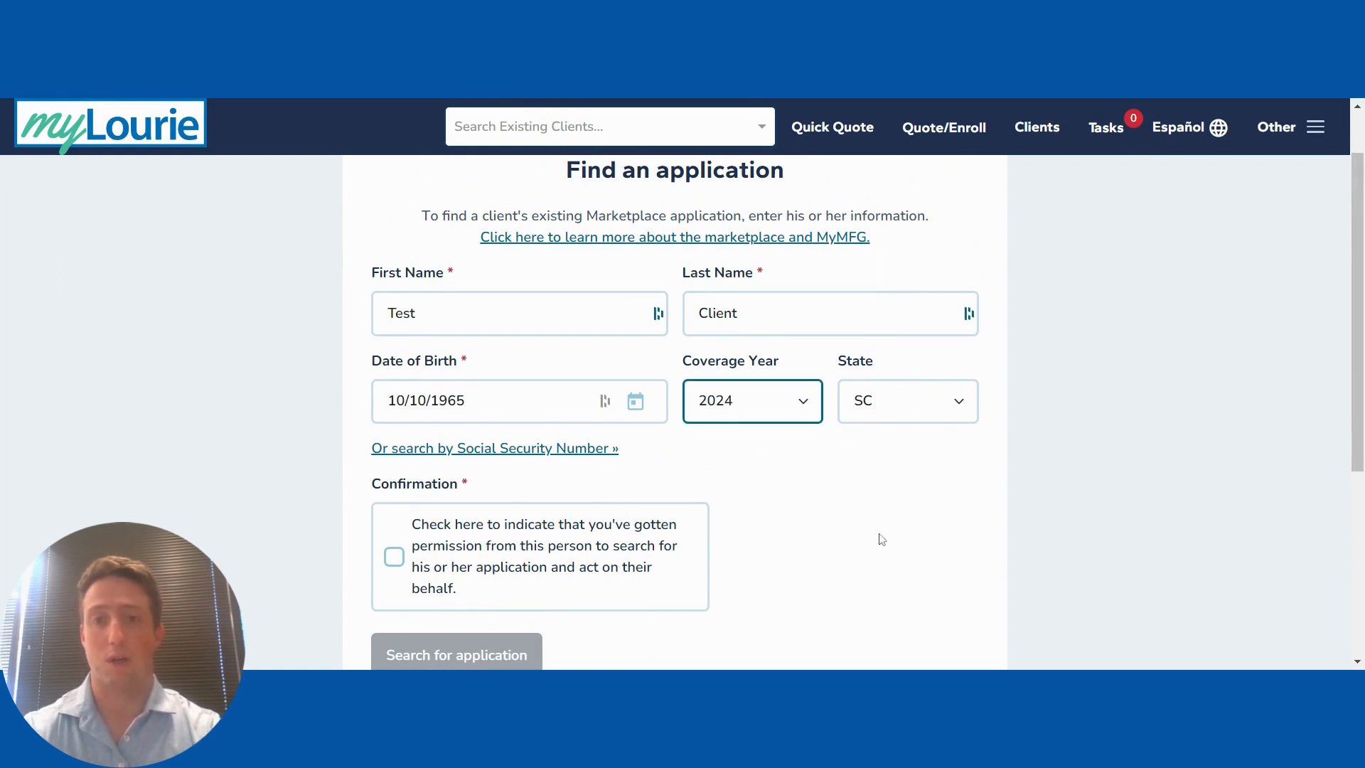
click(882, 539)
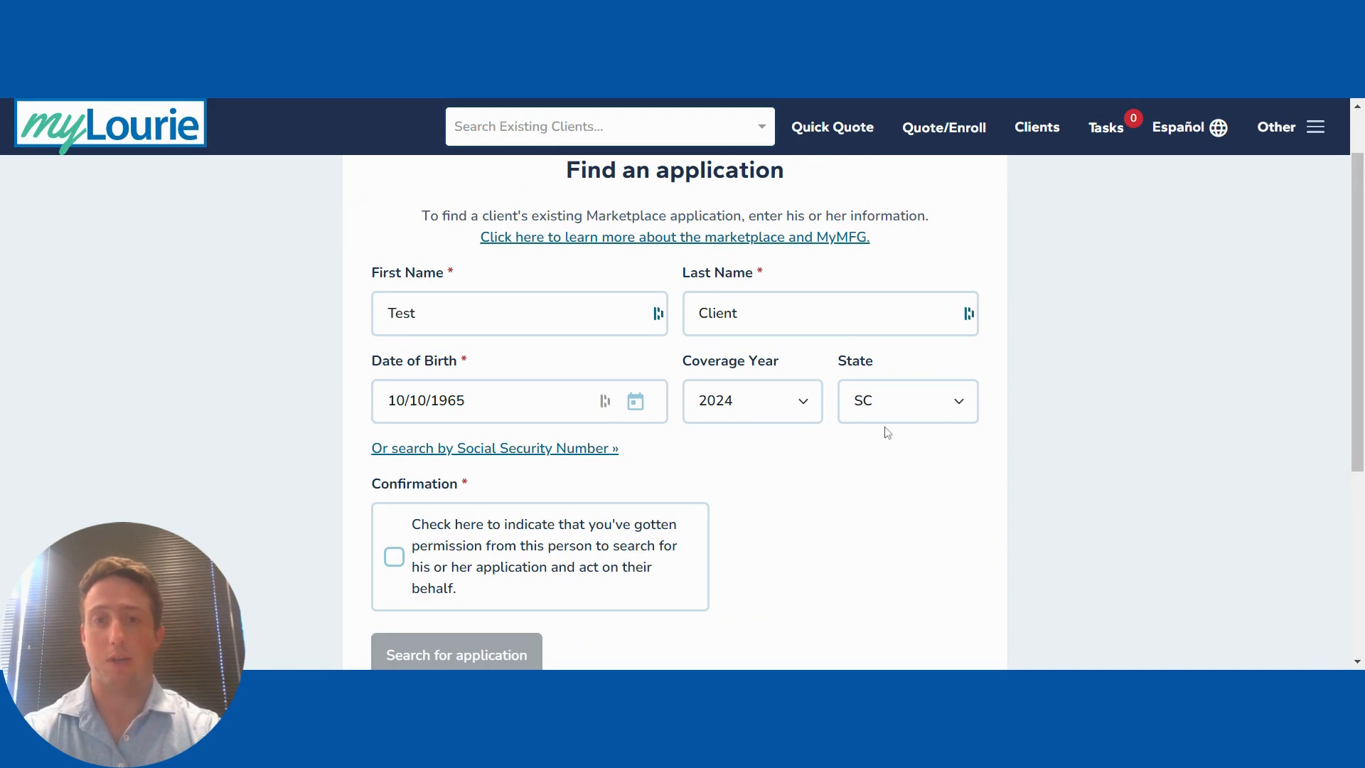
click(881, 402)
click(881, 494)
scroll(757, 480, down, 2)
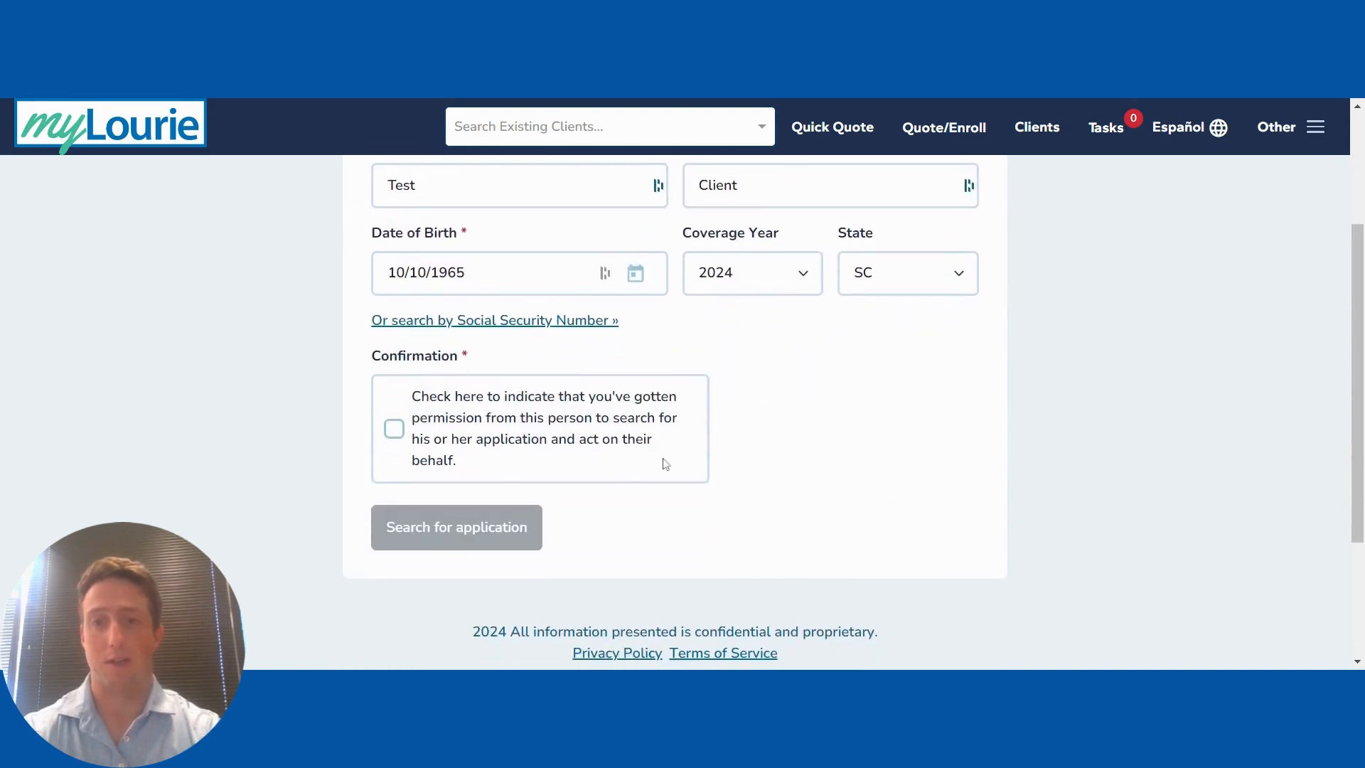
click(469, 469)
click(424, 538)
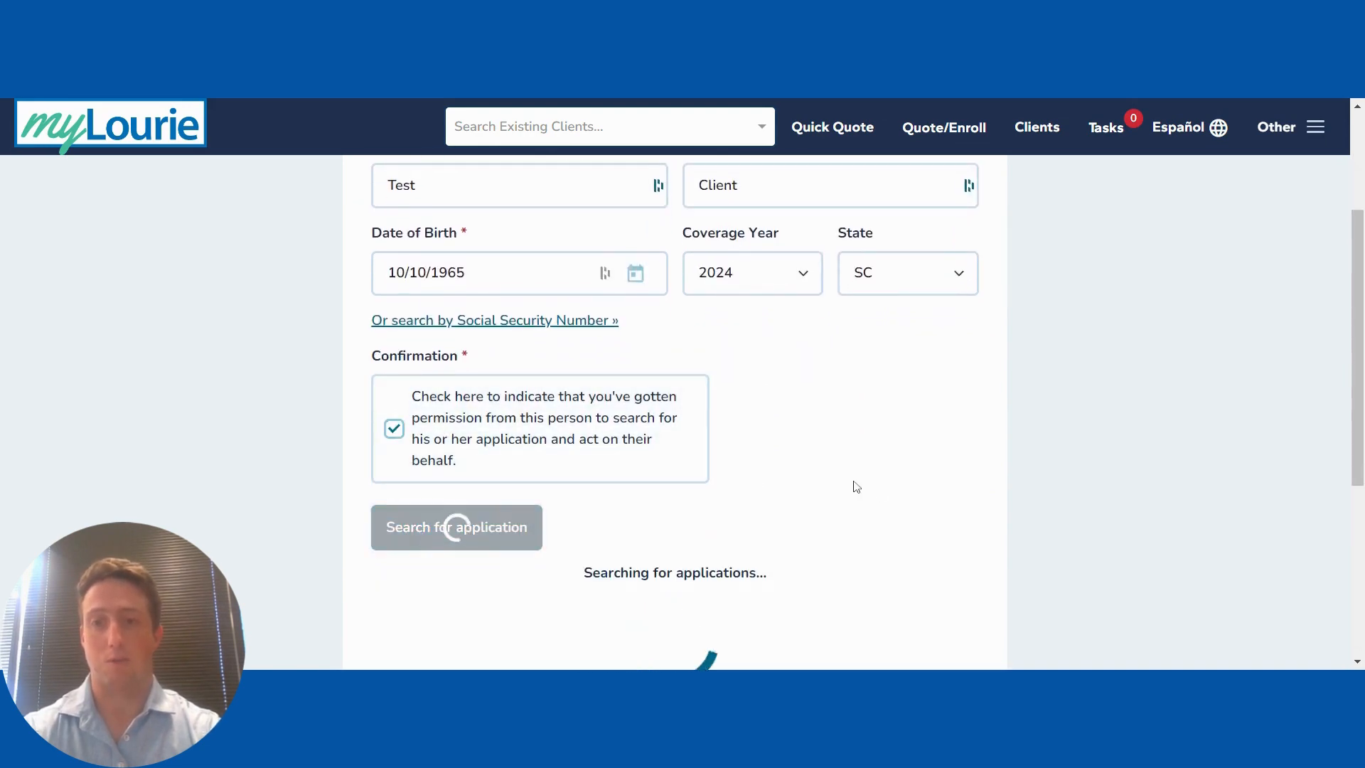
scroll(845, 489, down, 4)
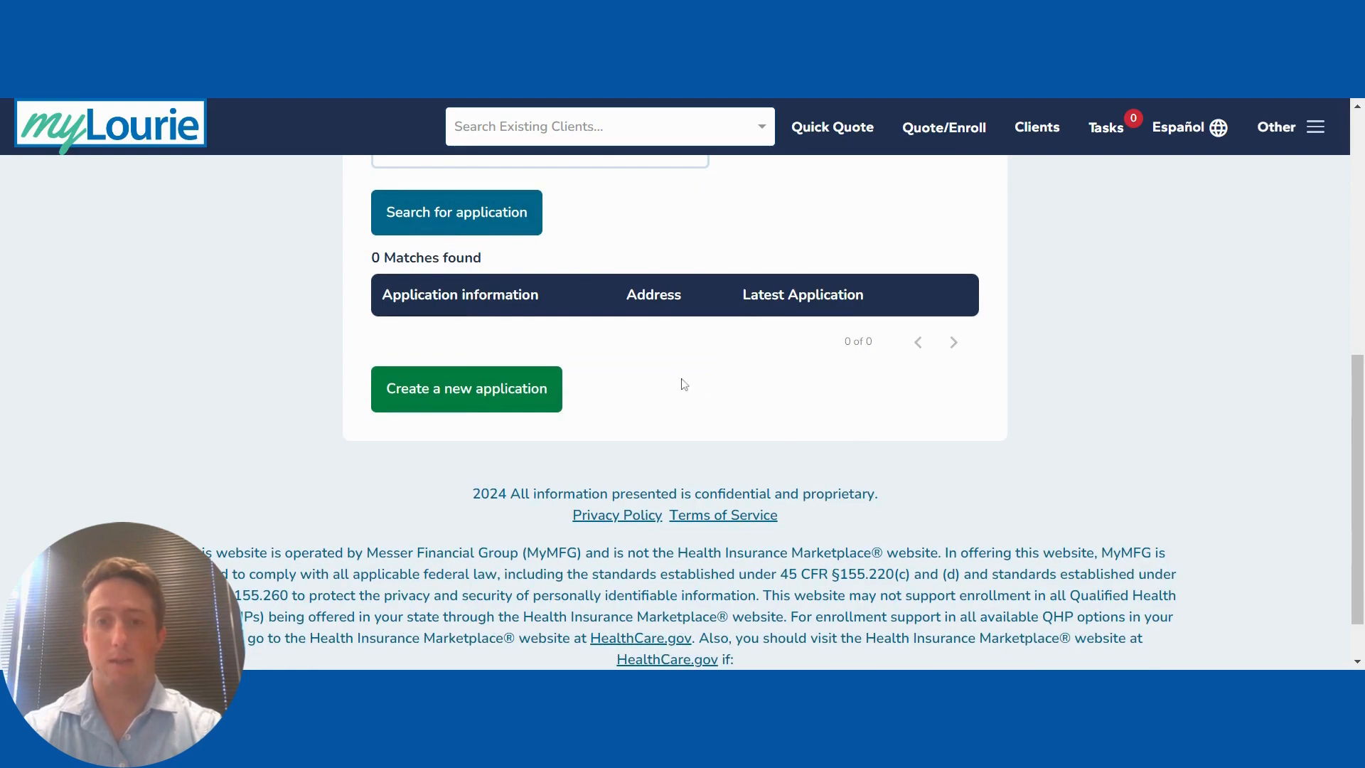
Step: Create a new application, accept both consents, and continue the screener for SC 2024
click(471, 398)
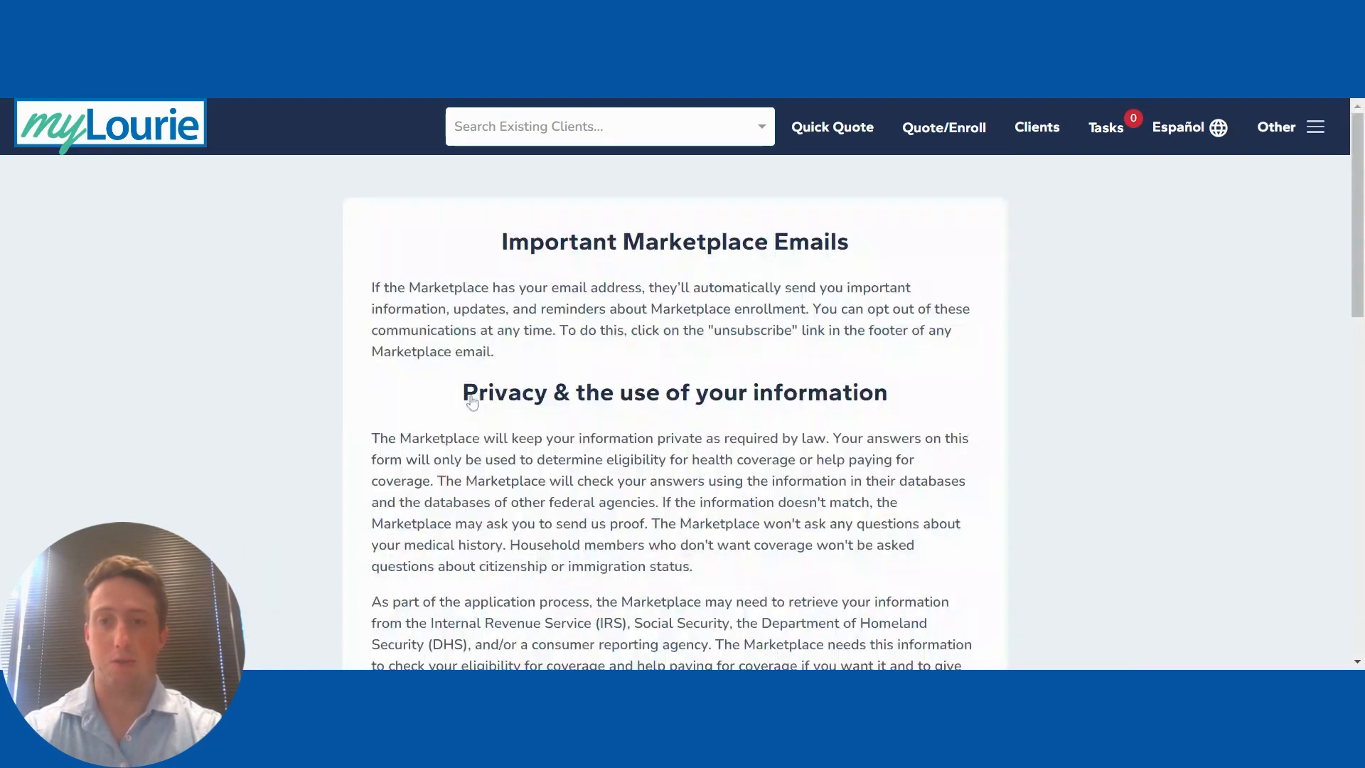
scroll(471, 402, down, 9)
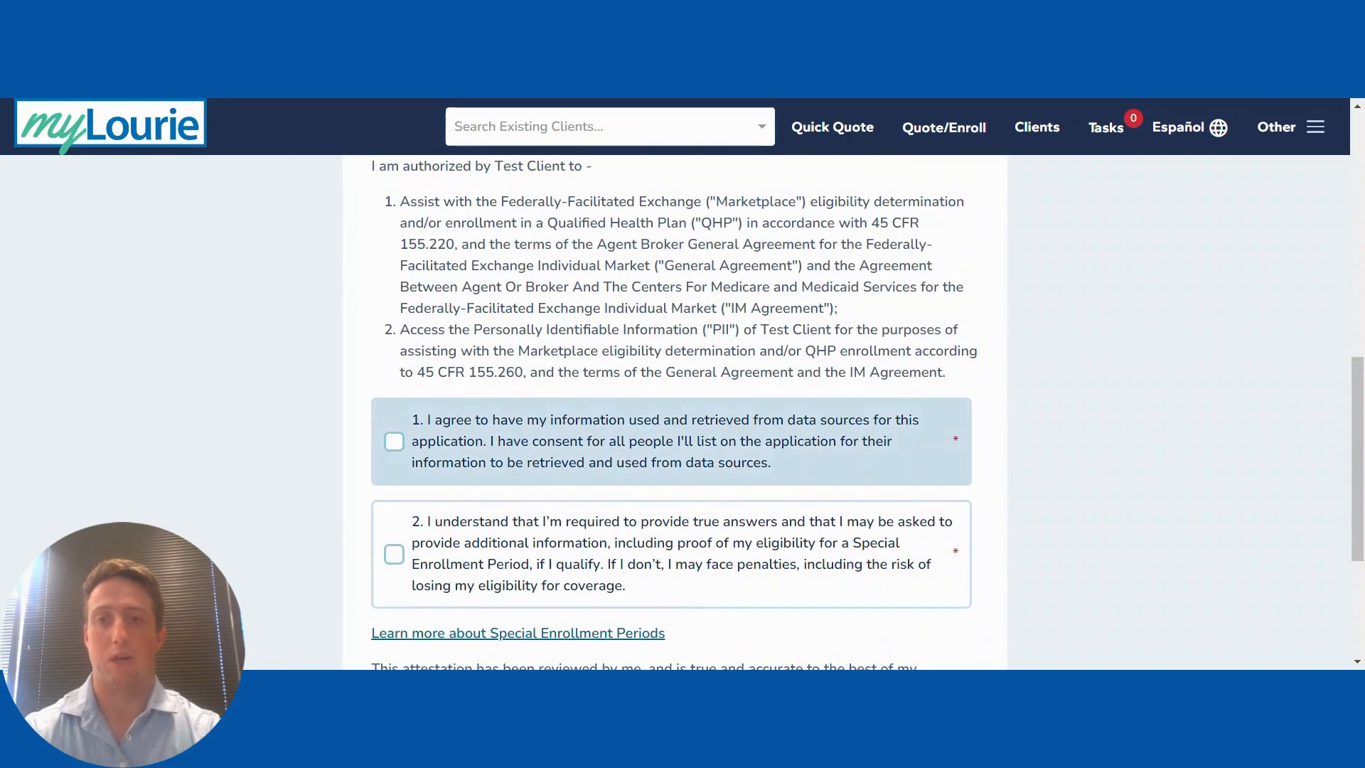
click(394, 441)
click(394, 553)
scroll(298, 502, down, 3)
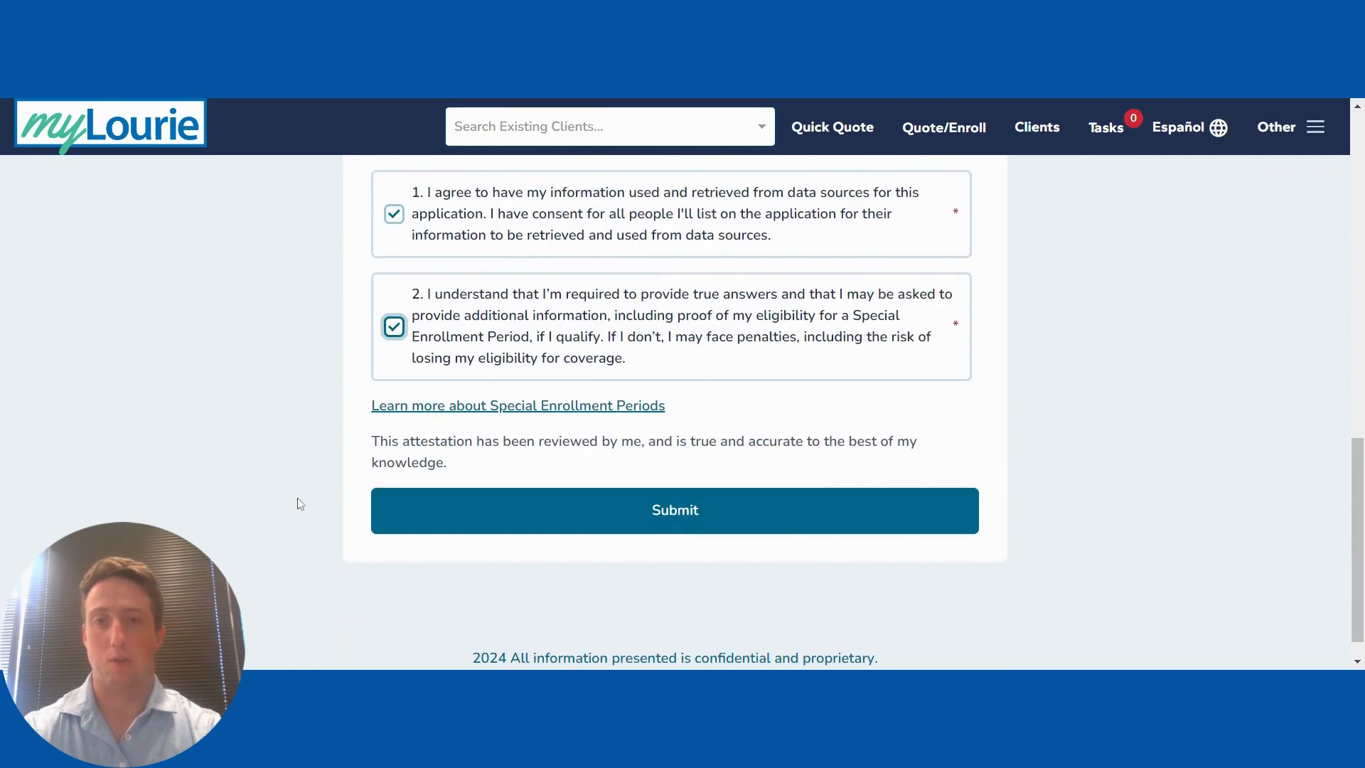
click(579, 509)
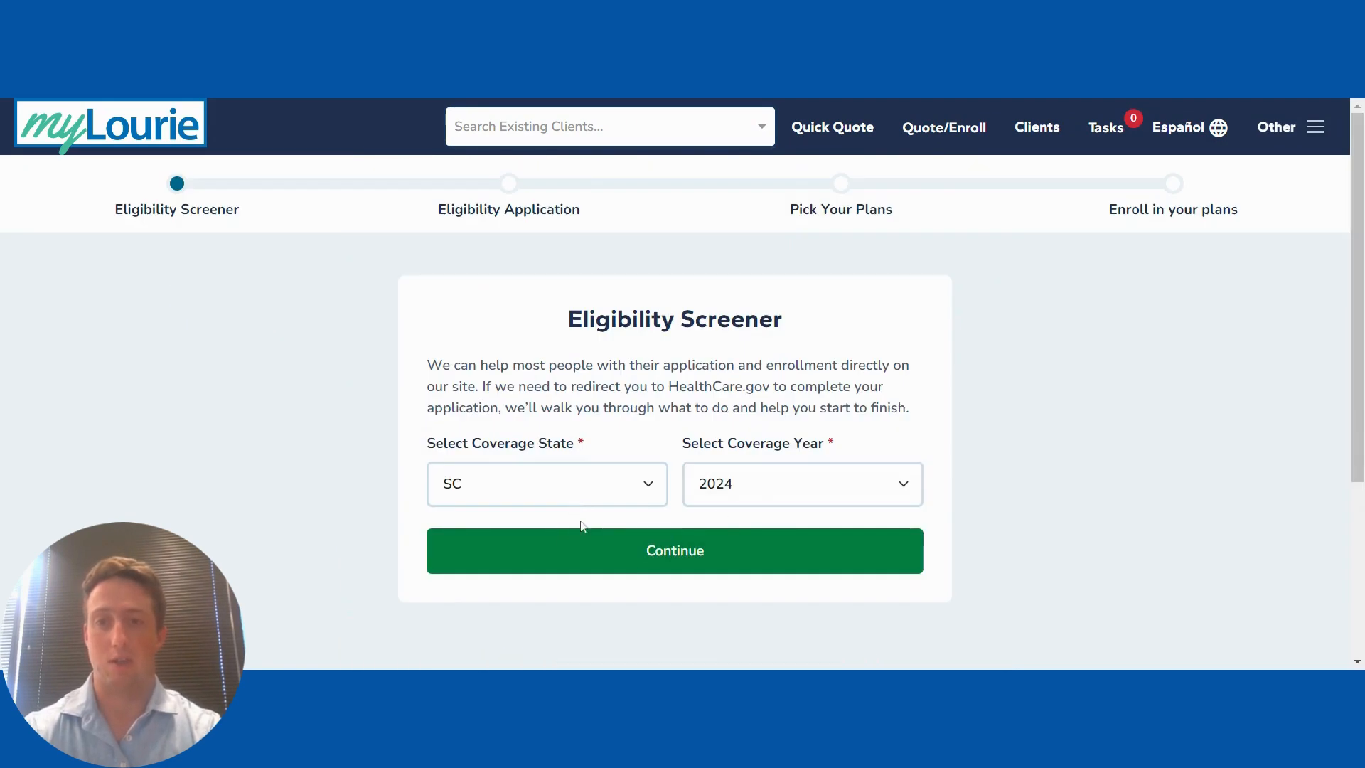
click(635, 562)
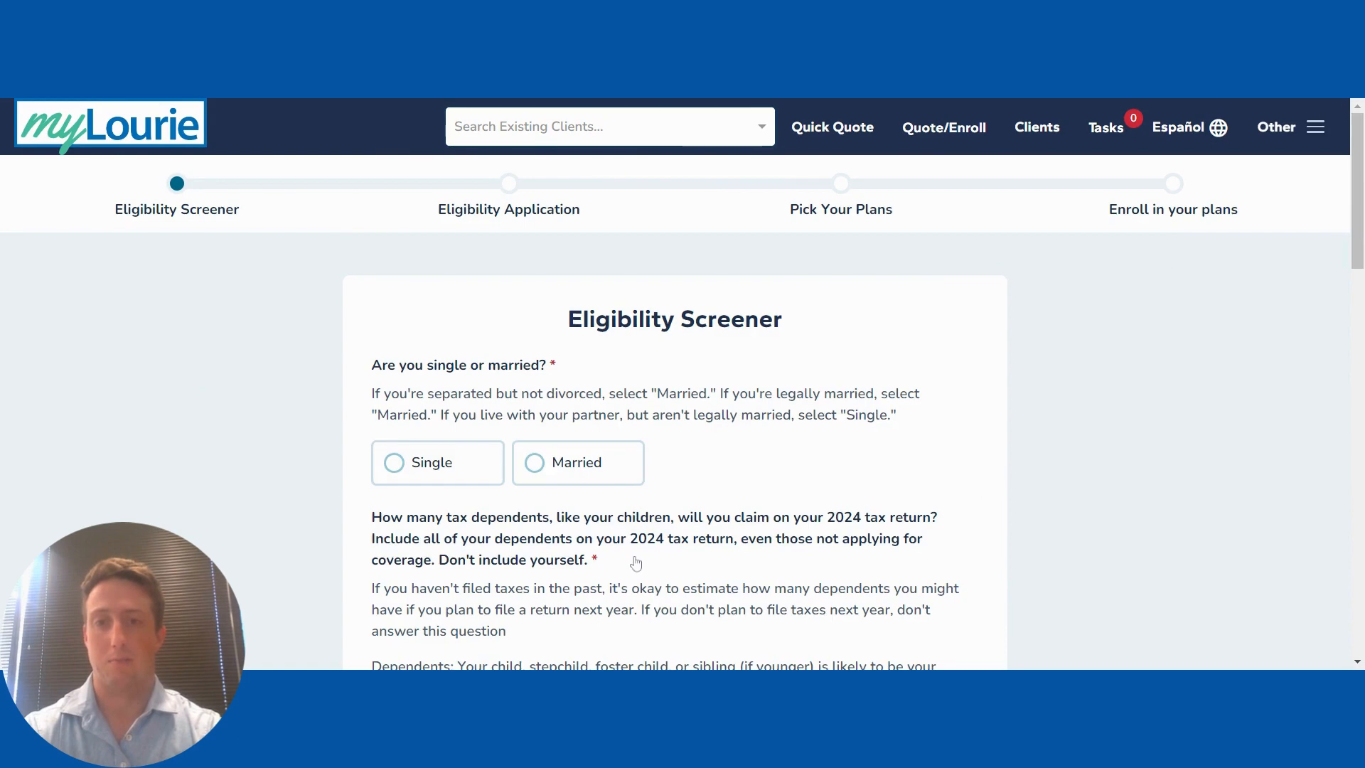
Step: Mark the client as single with 0 tax dependents
scroll(634, 562, down, 2)
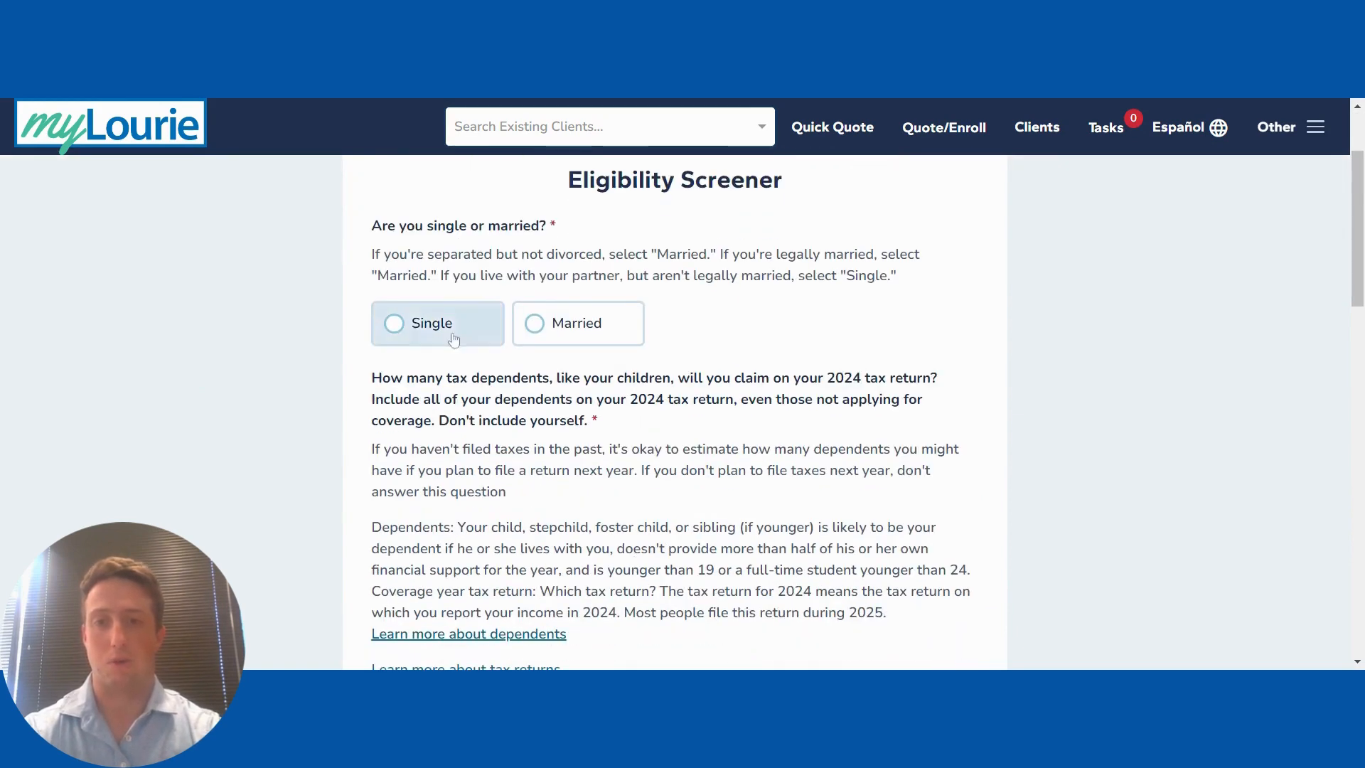
click(426, 324)
scroll(427, 323, down, 2)
scroll(629, 619, up, 1)
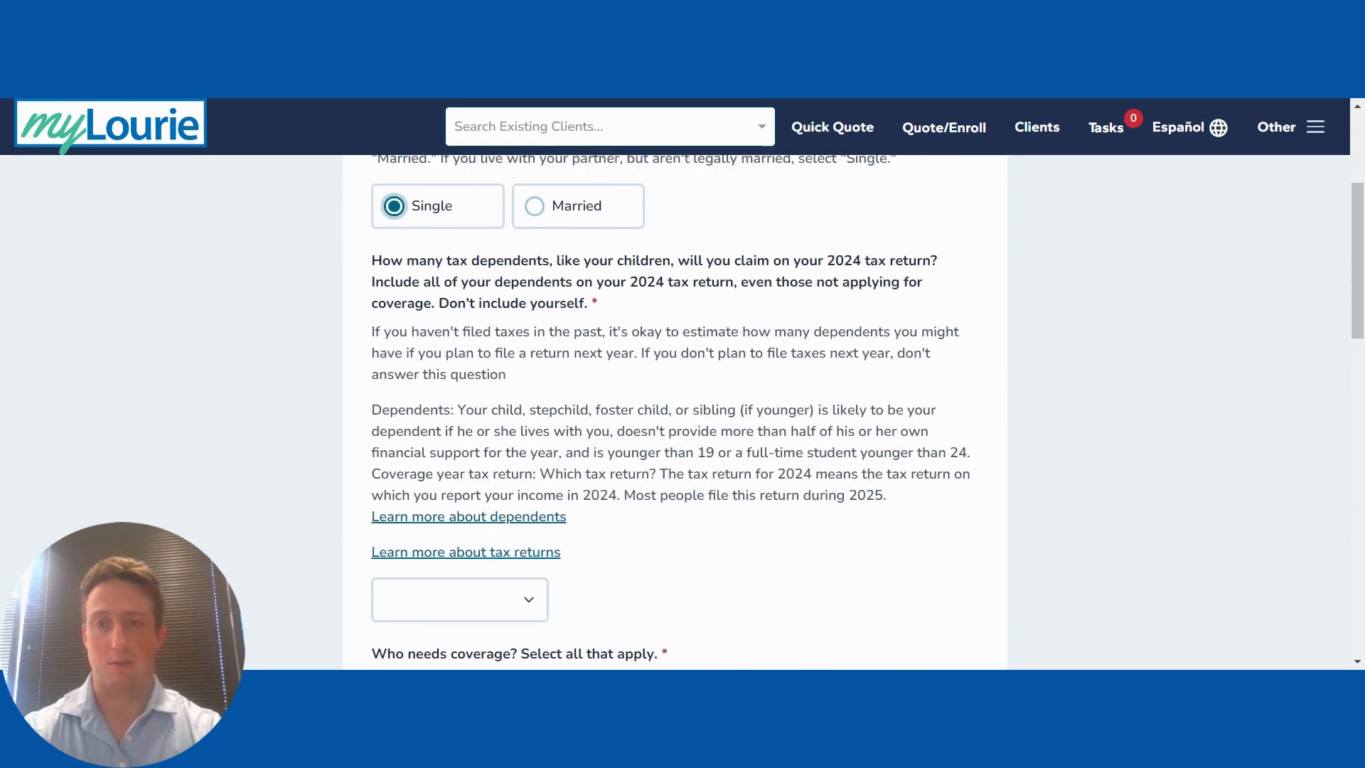
click(446, 604)
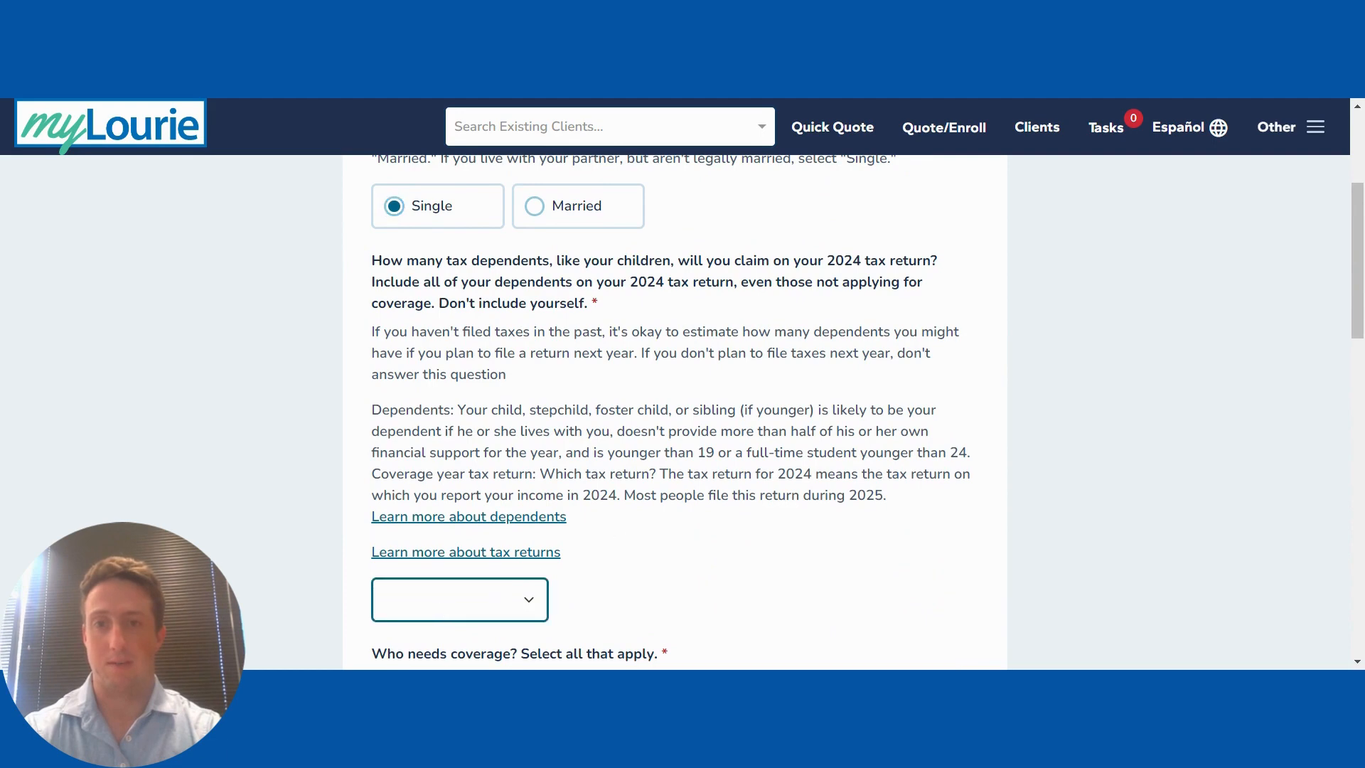
click(550, 412)
scroll(550, 412, down, 1)
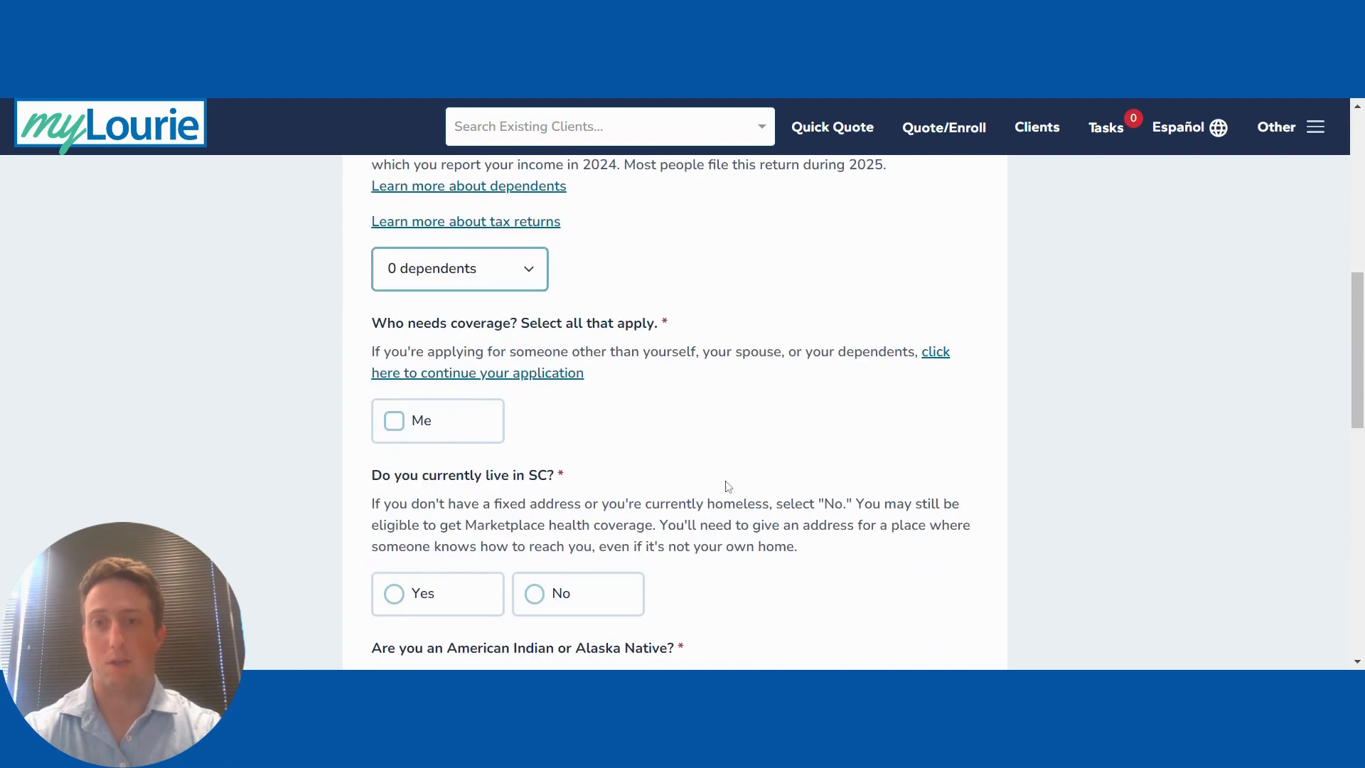
Step: Answer coverage needed, income $60,240 or less, help paying, SC resident, and filing 2024 taxes
click(437, 421)
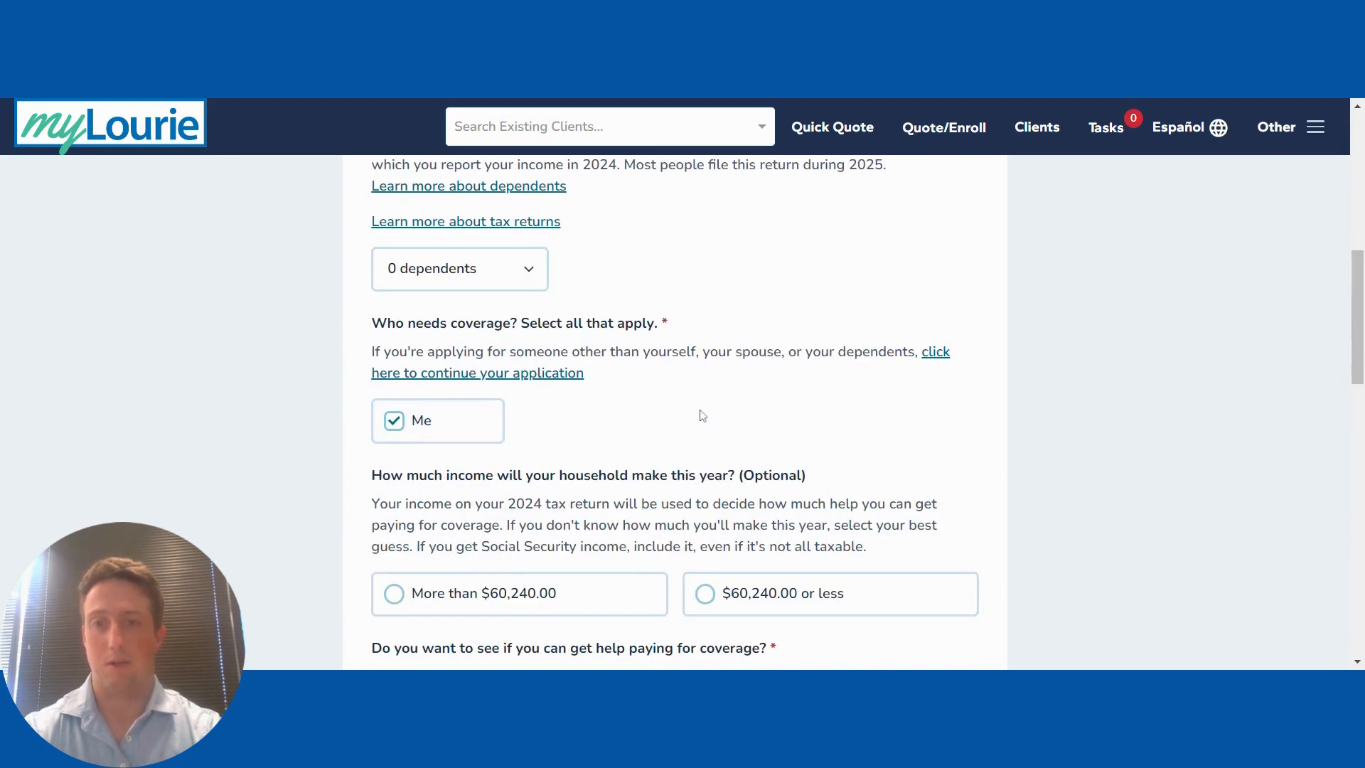
click(809, 593)
scroll(727, 442, down, 5)
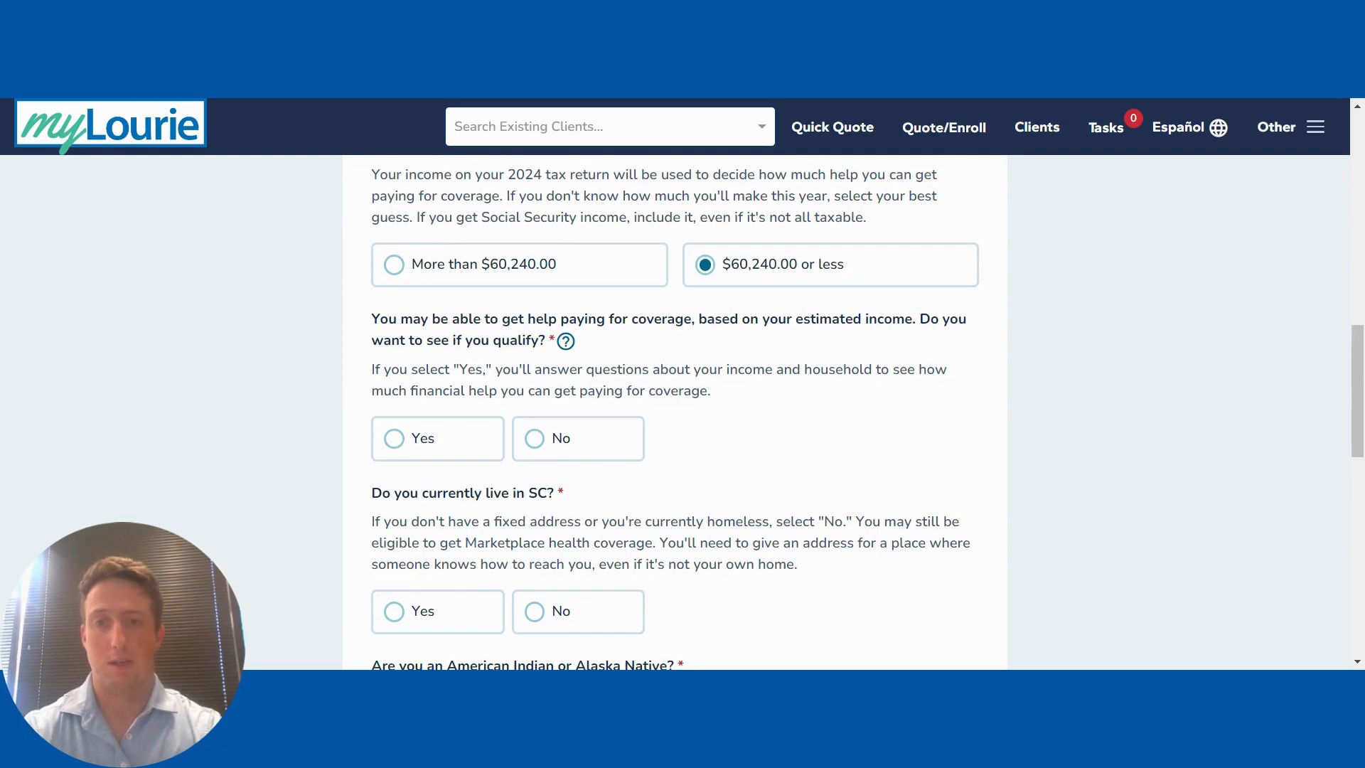
click(451, 436)
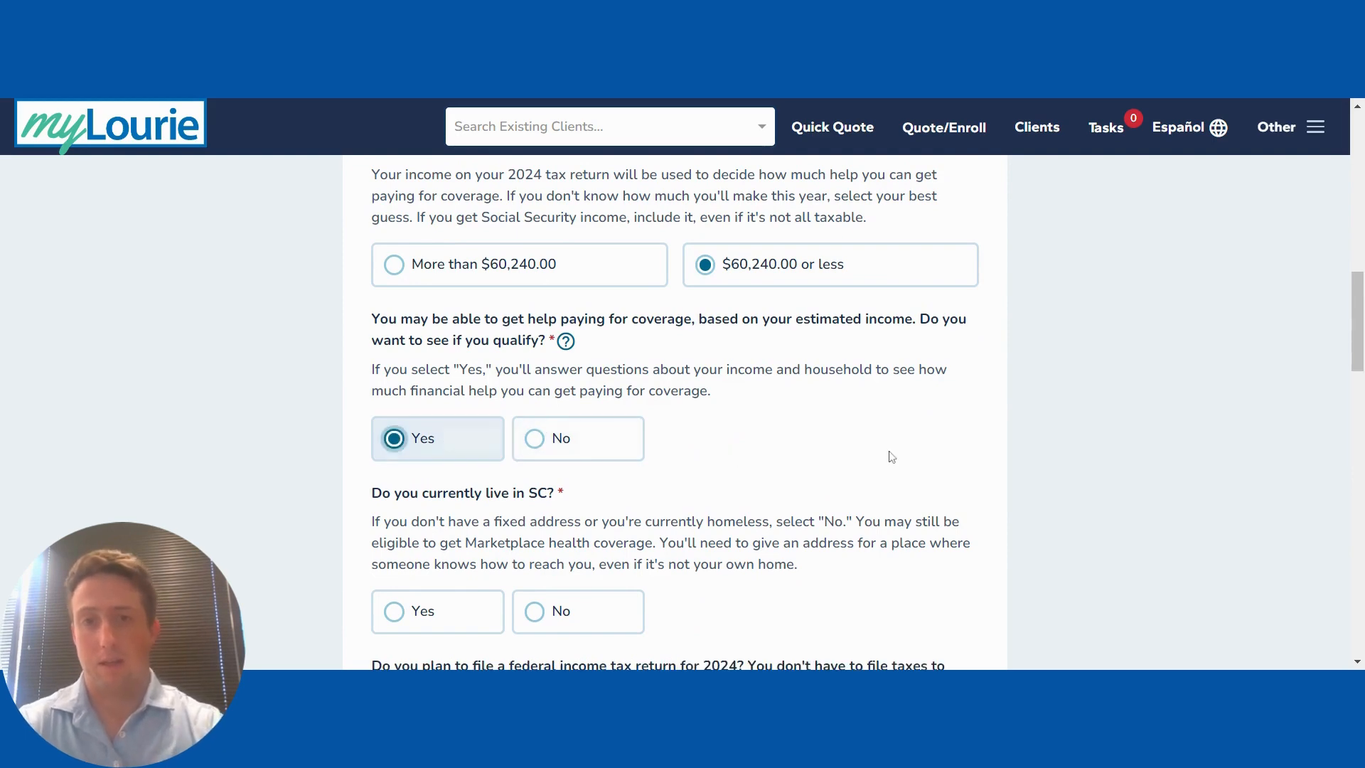
scroll(686, 429, down, 4)
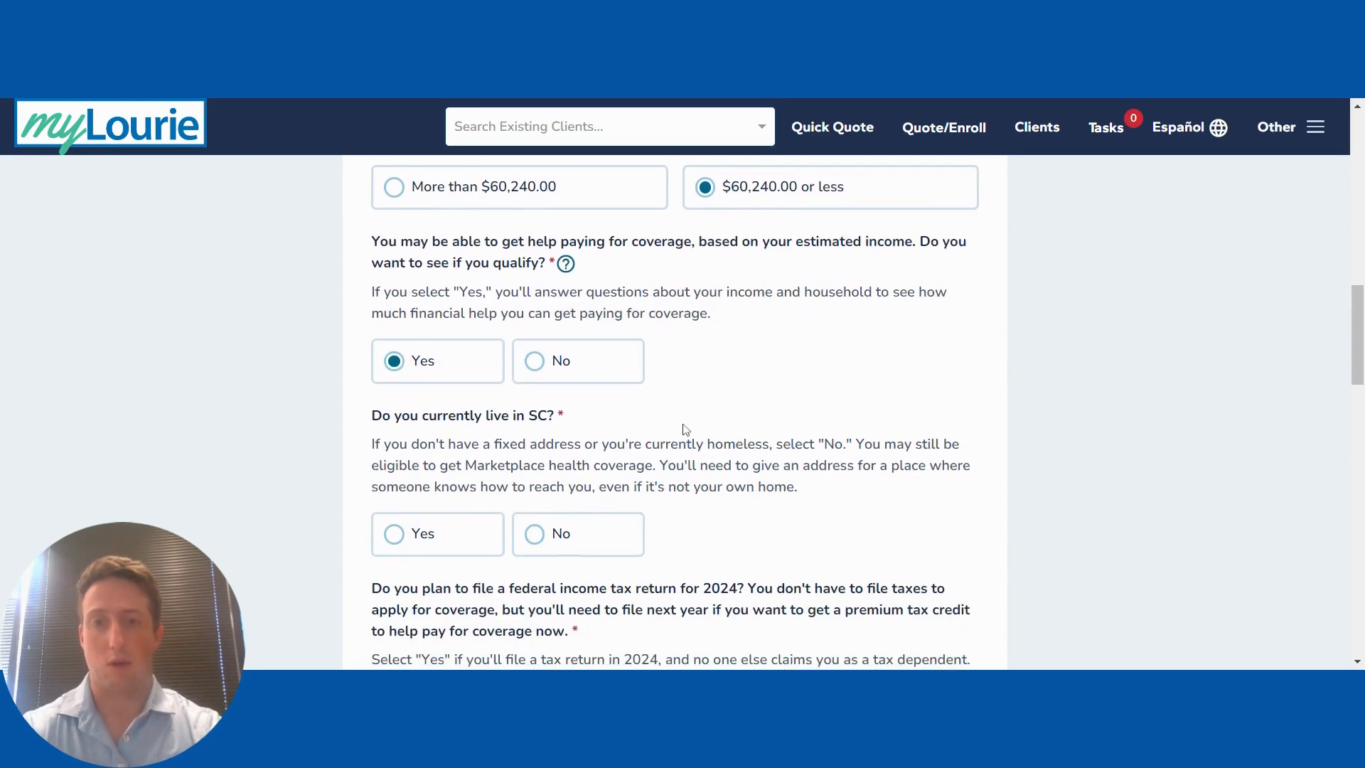
click(462, 356)
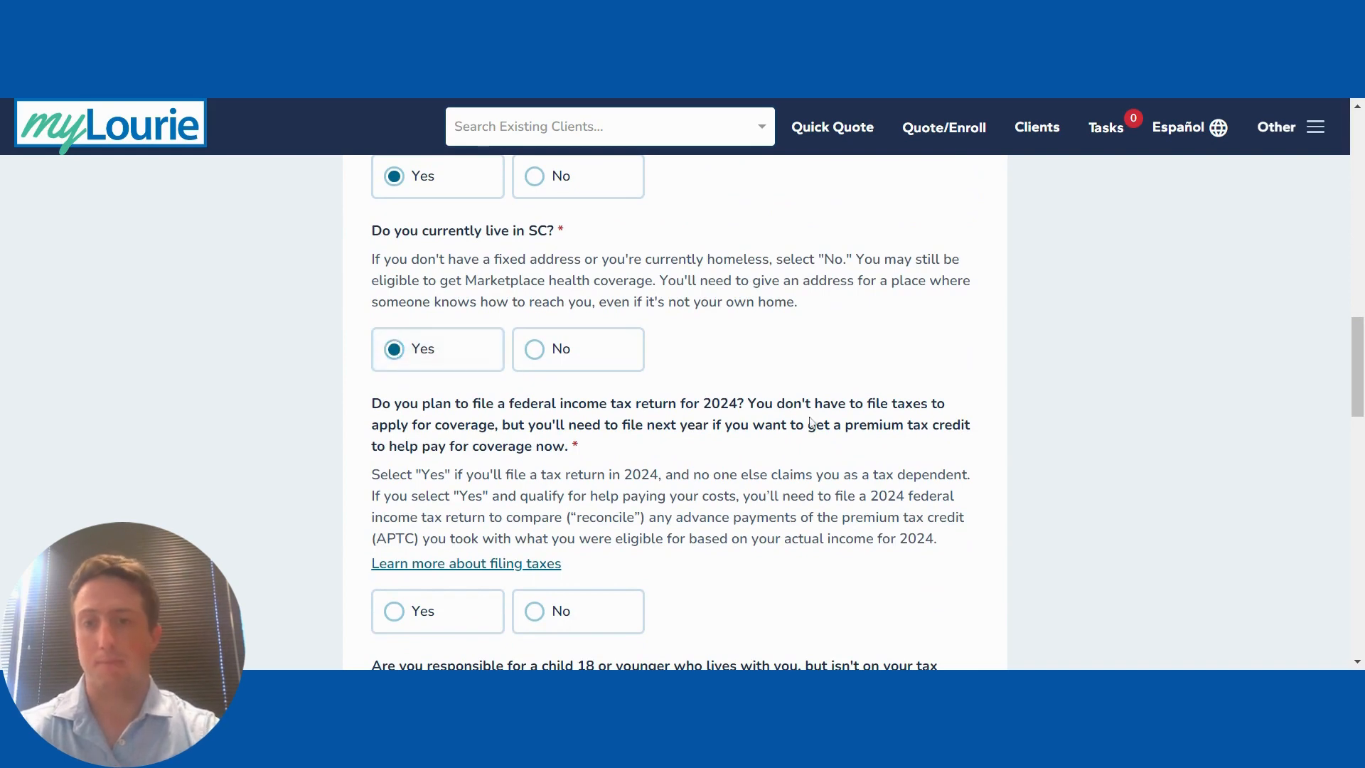
scroll(814, 423, down, 3)
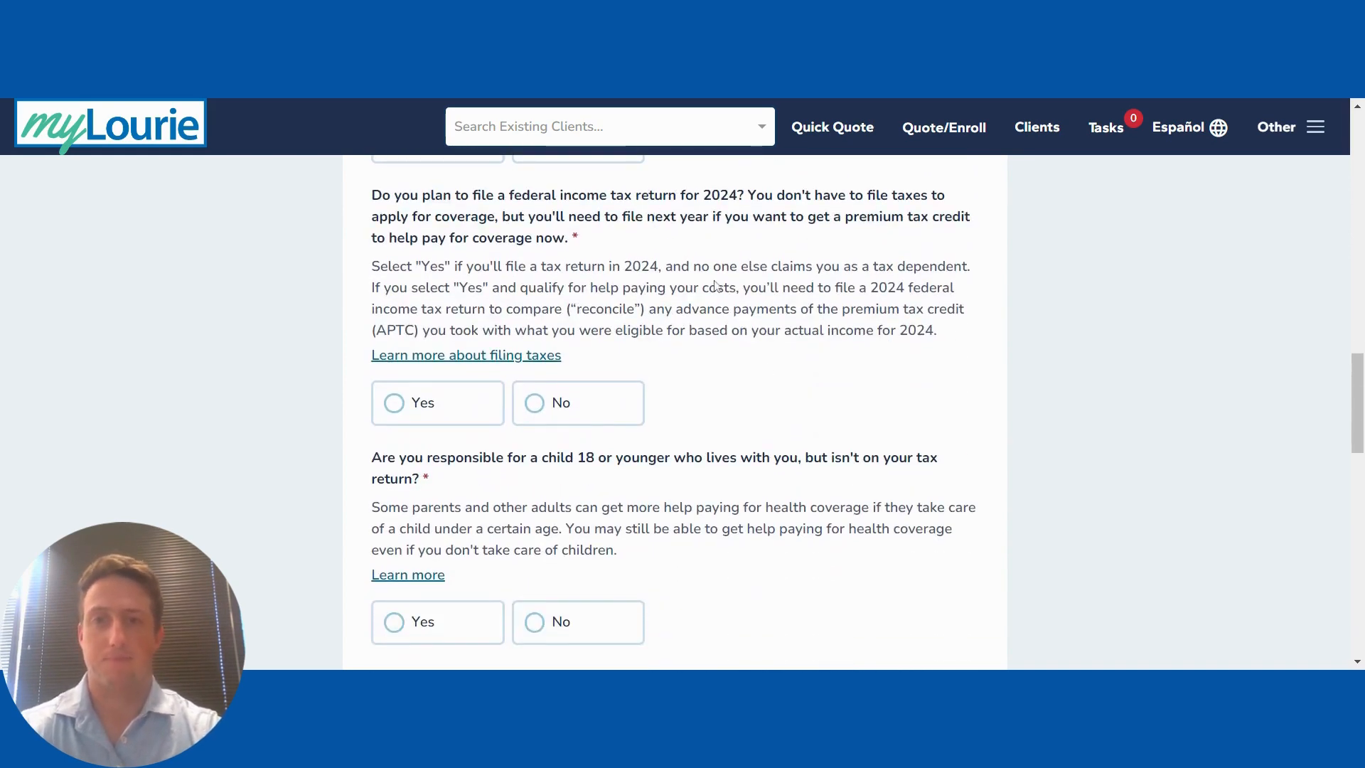
click(448, 412)
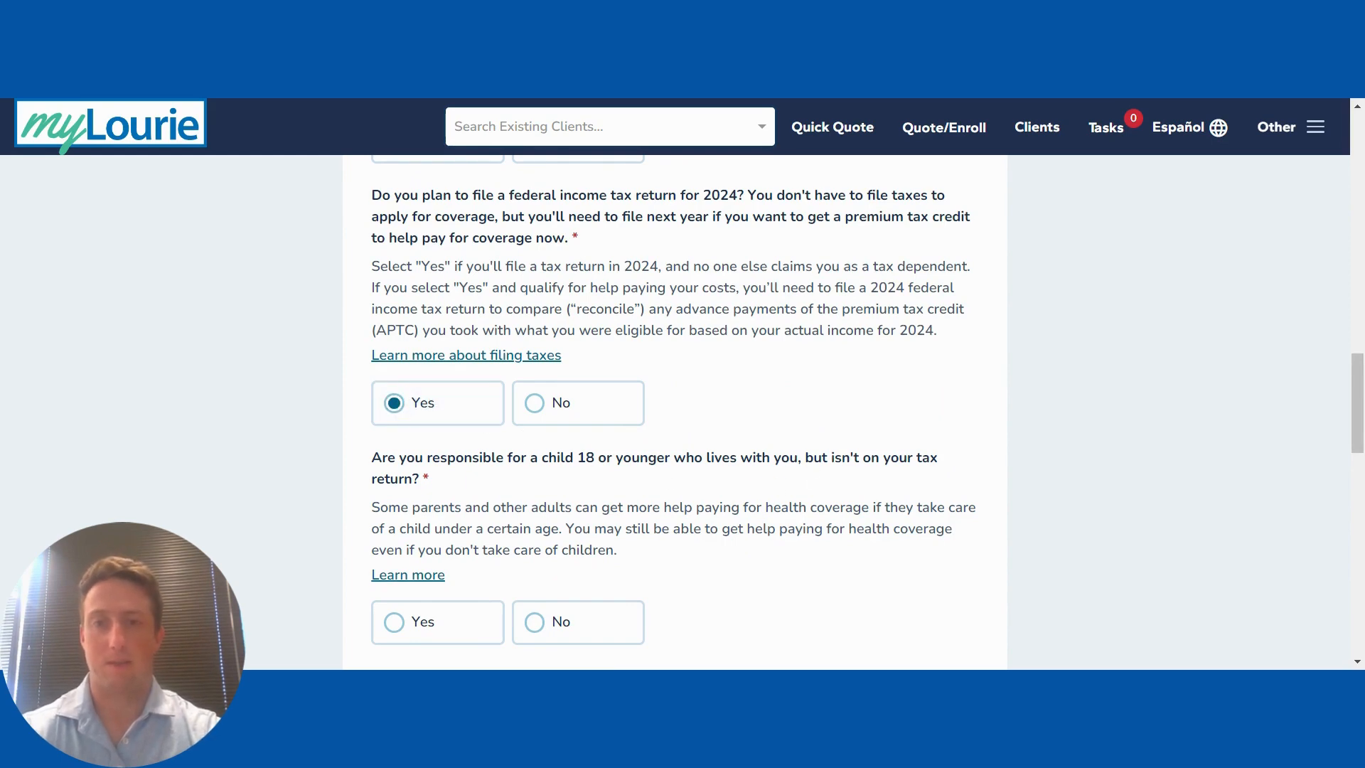
scroll(675, 413, down, 1)
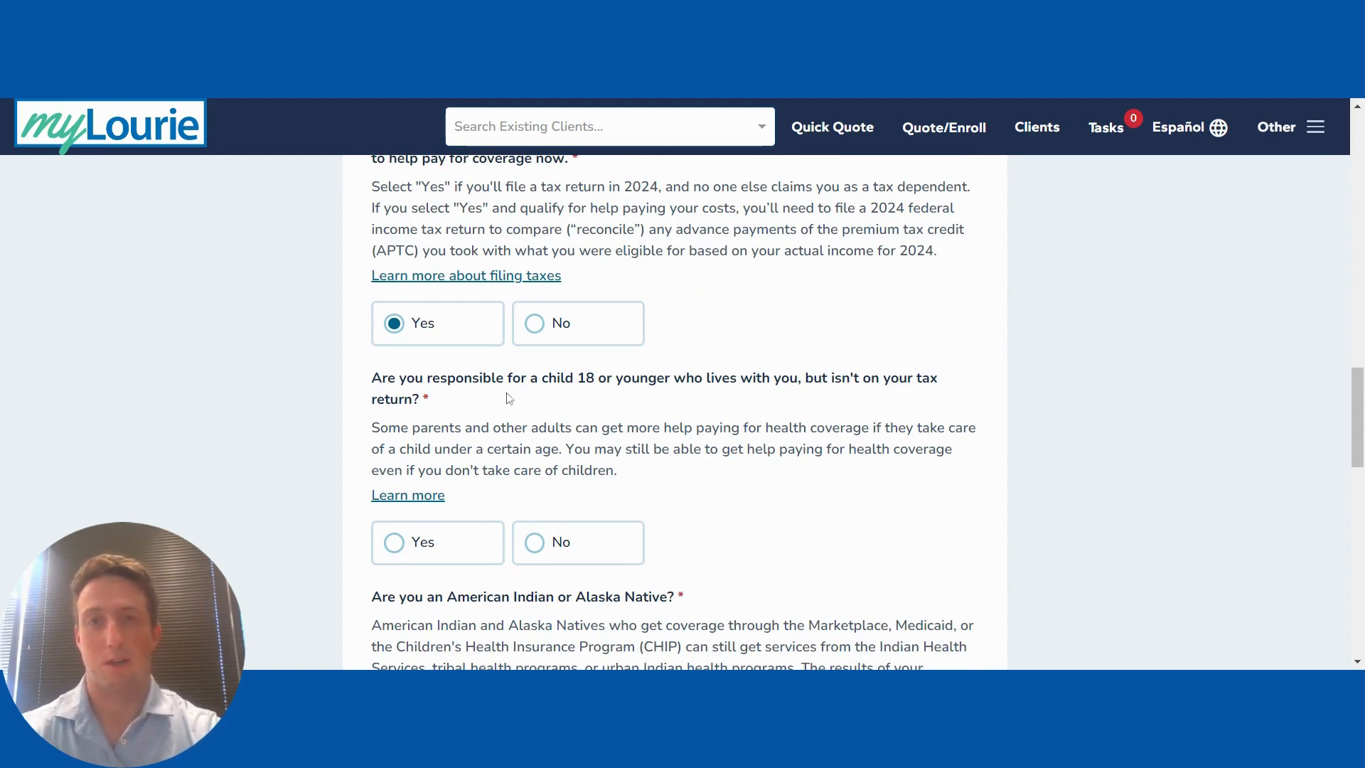
scroll(679, 448, down, 1)
Step: Answer No to the off-return child and American Indian or Alaska Native questions
click(565, 449)
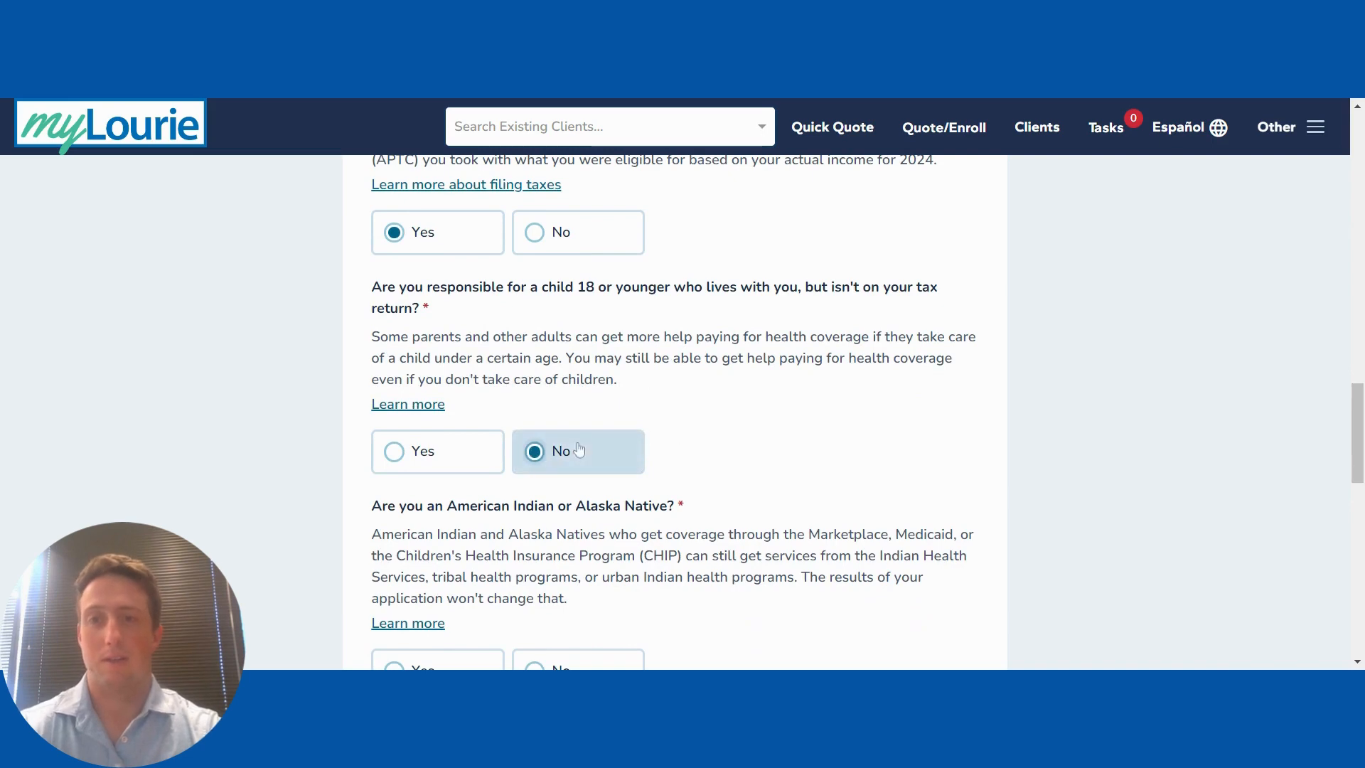
scroll(725, 451, down, 2)
scroll(727, 452, down, 1)
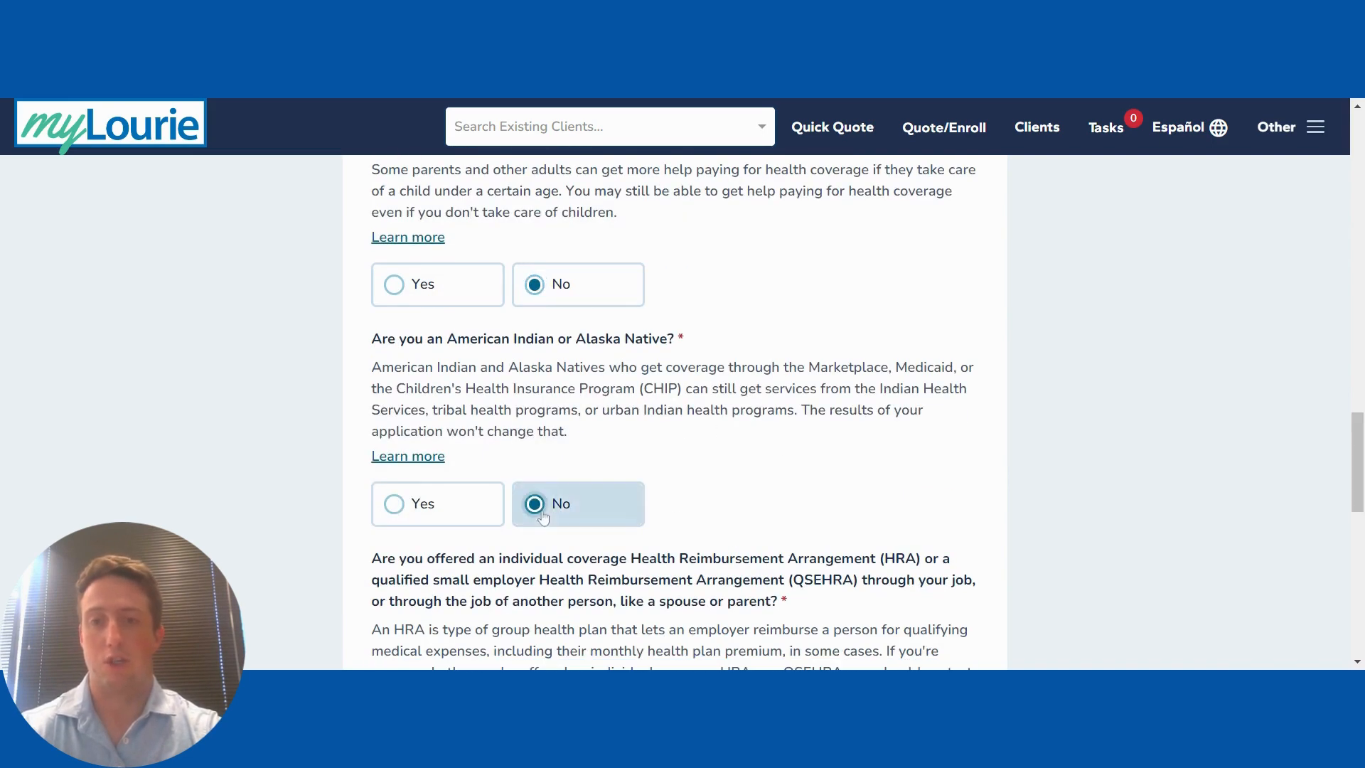
click(565, 495)
scroll(817, 455, down, 1)
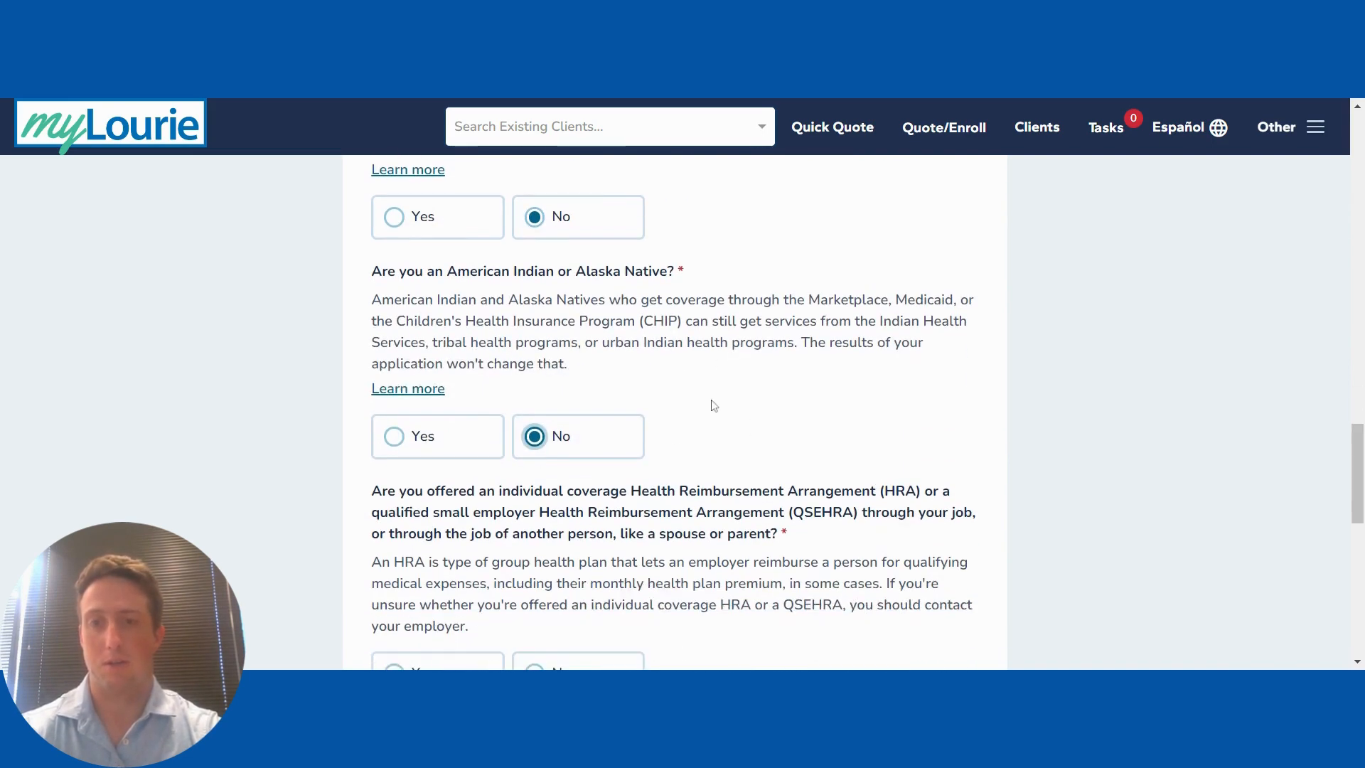
scroll(715, 405, down, 4)
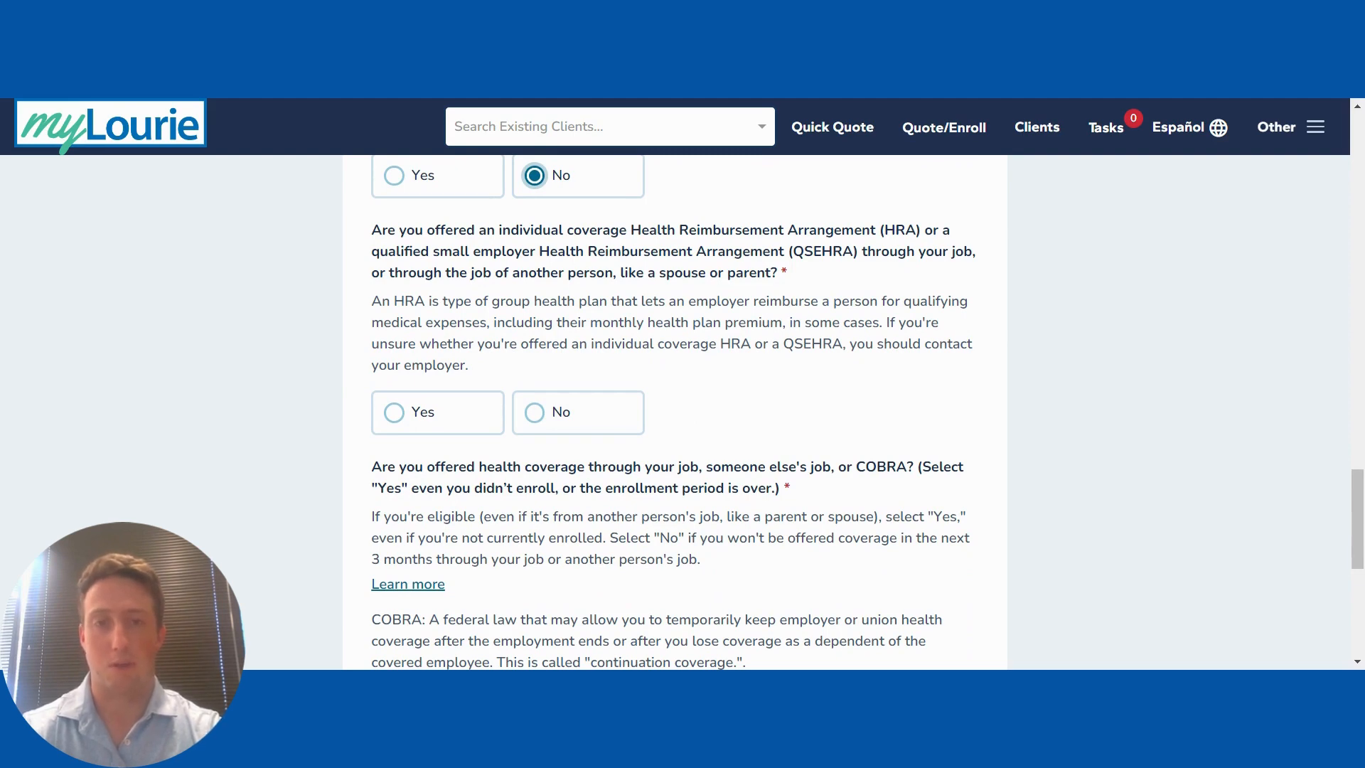
Step: Answer No to HRA and job-based or COBRA coverage, then submit the screener
click(620, 406)
scroll(828, 396, down, 3)
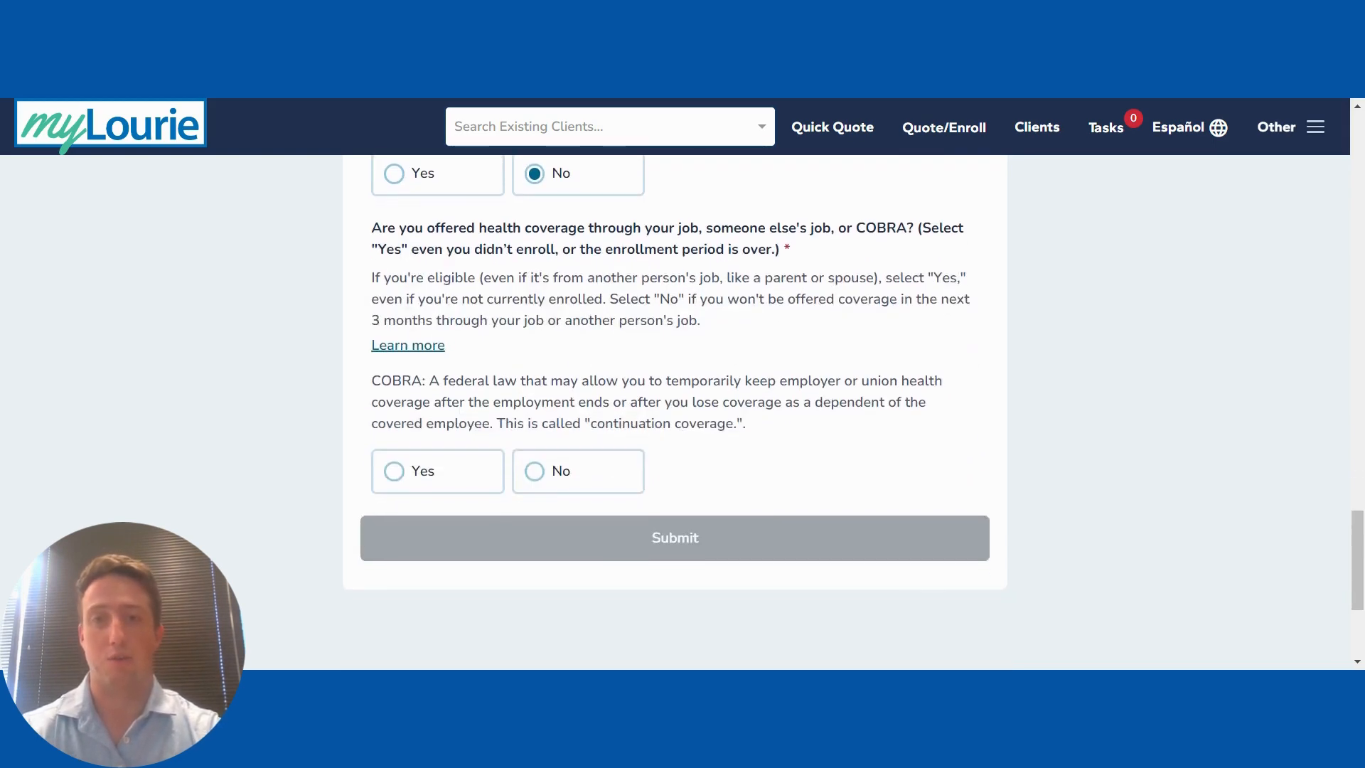
scroll(680, 409, up, 1)
click(594, 512)
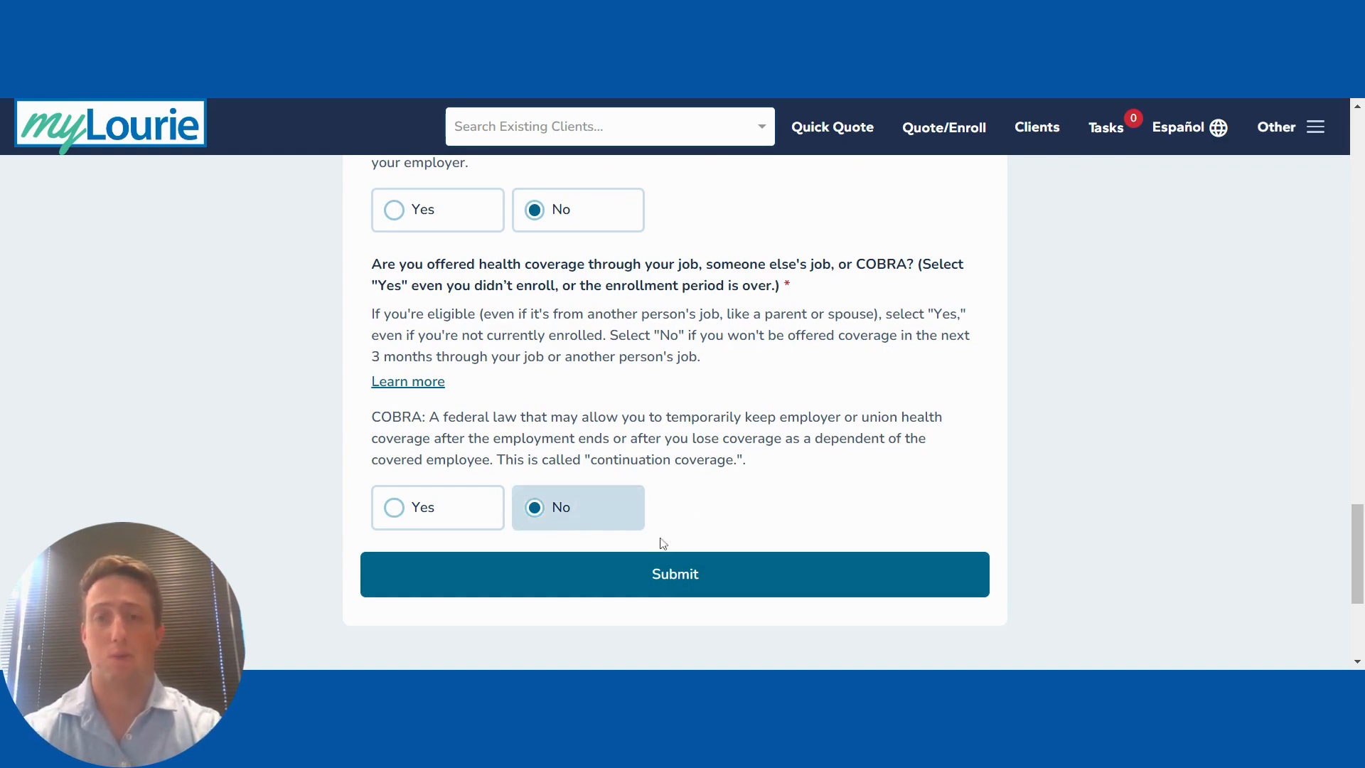
click(624, 572)
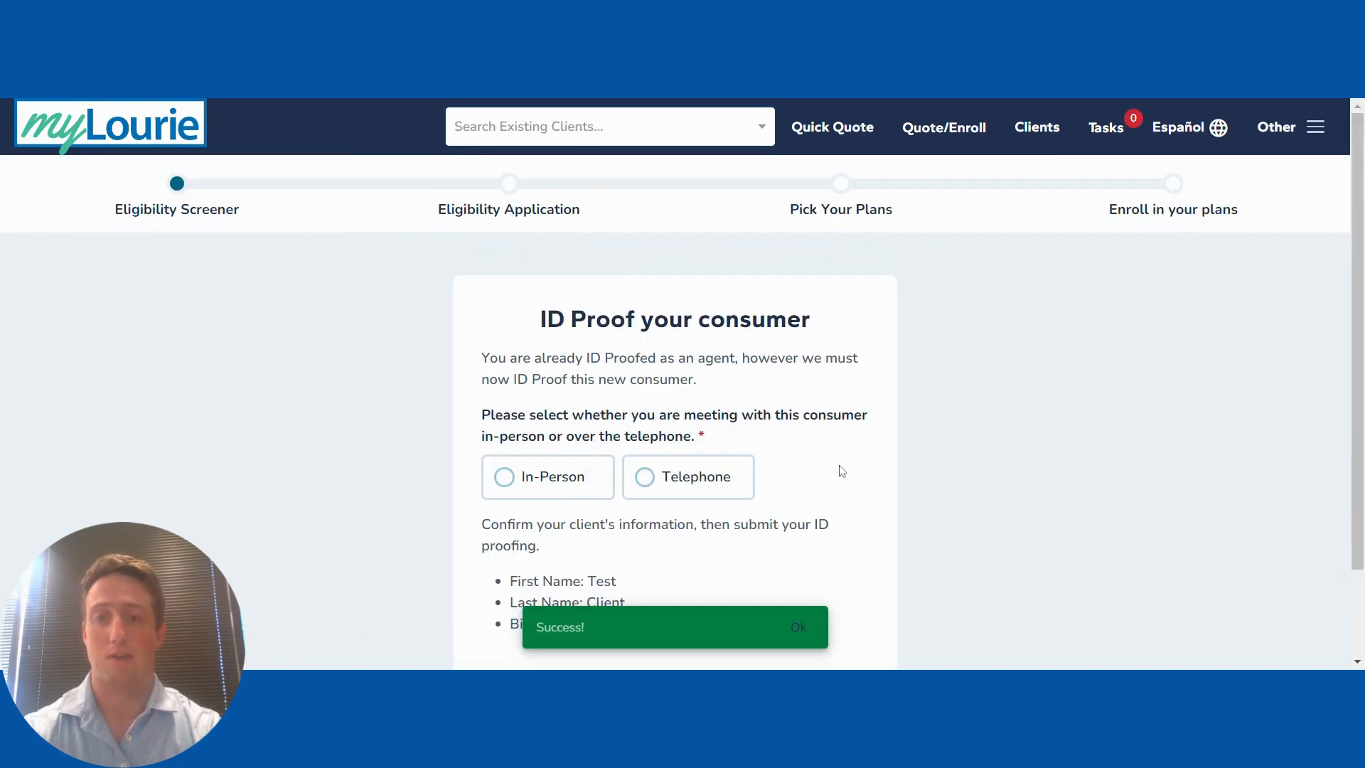
Step: Prove the client's identity by telephone, attest to it, and submit the ID proofing
scroll(841, 470, down, 2)
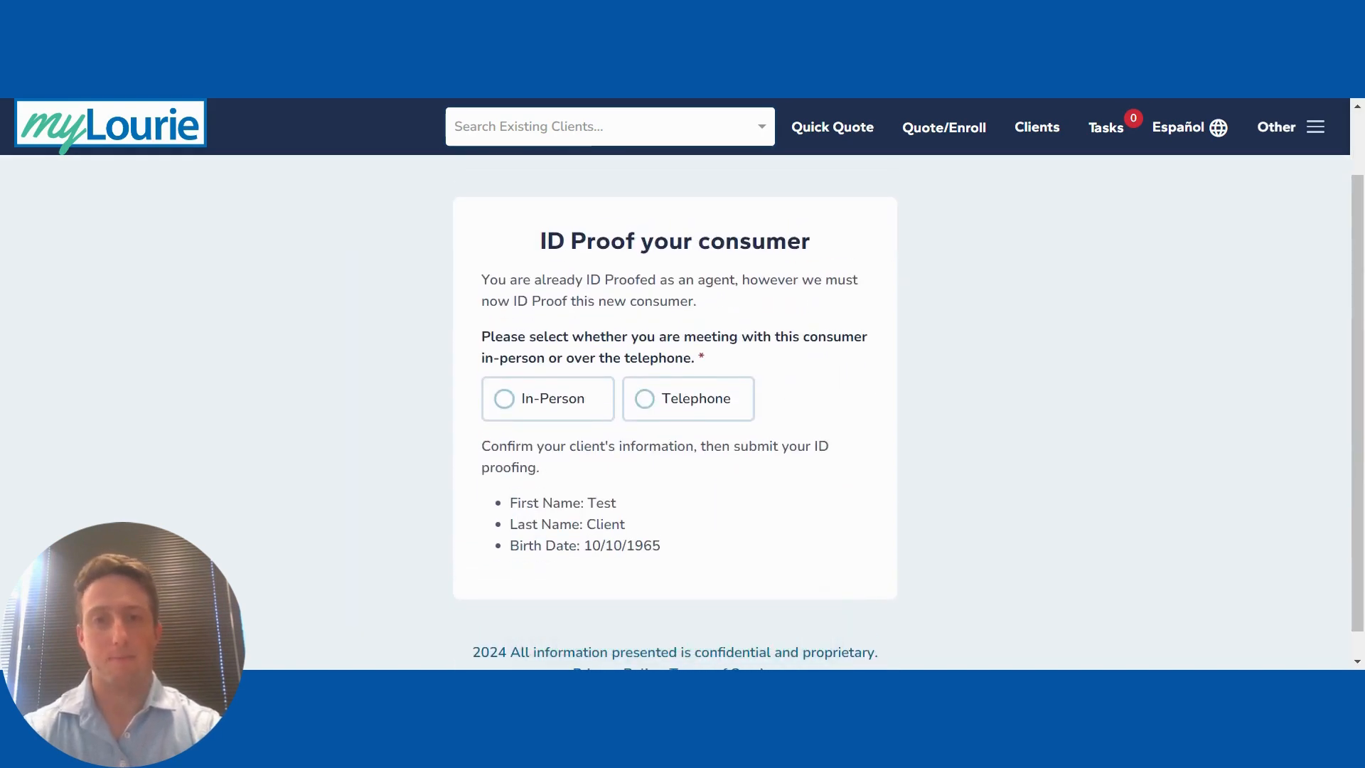
click(533, 399)
scroll(676, 426, down, 2)
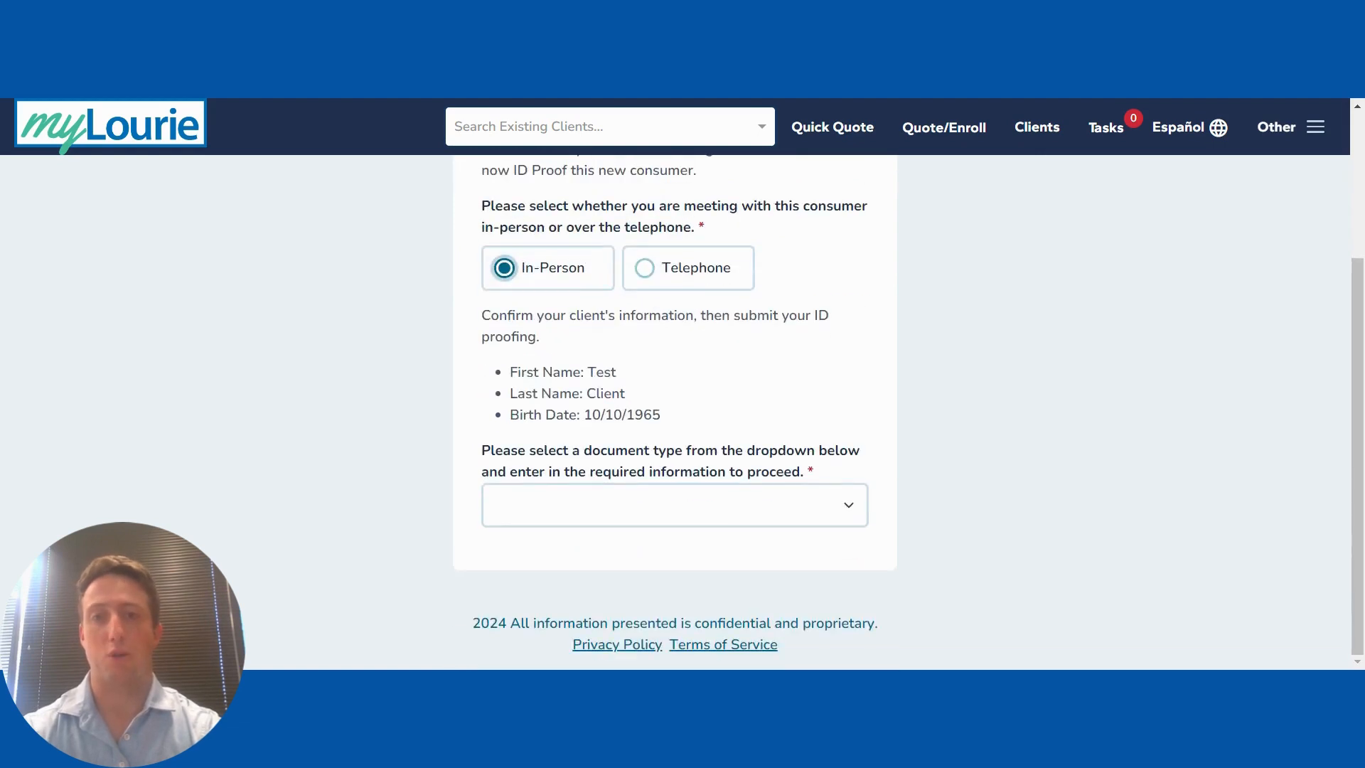
click(739, 459)
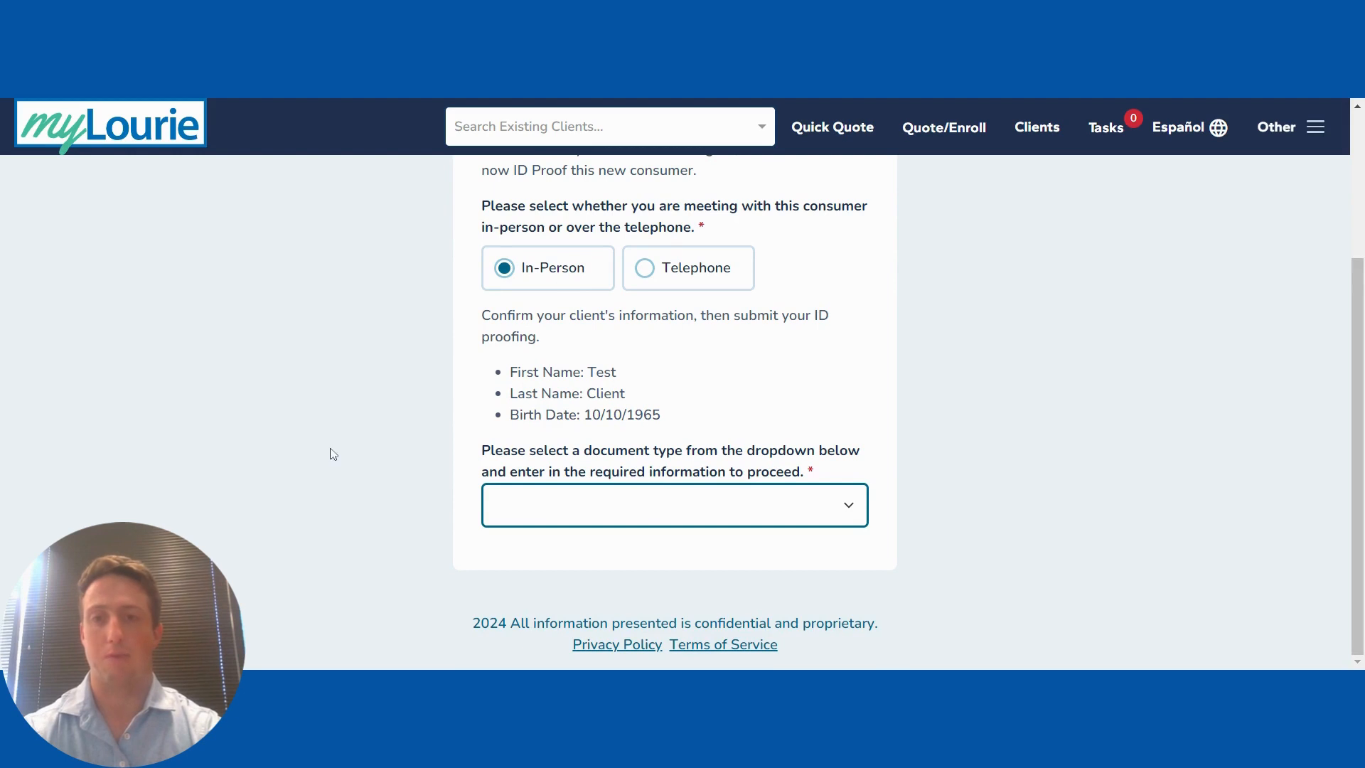
click(649, 270)
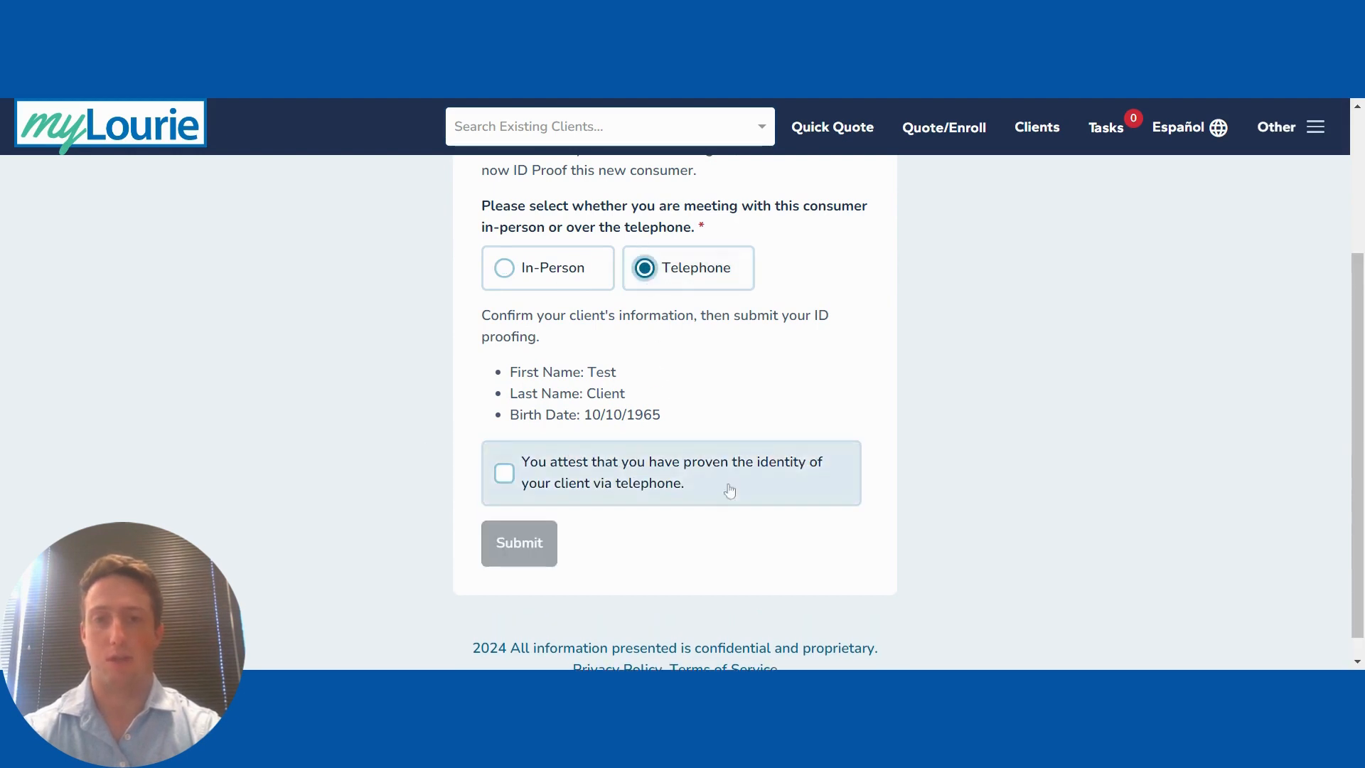
click(615, 477)
click(534, 548)
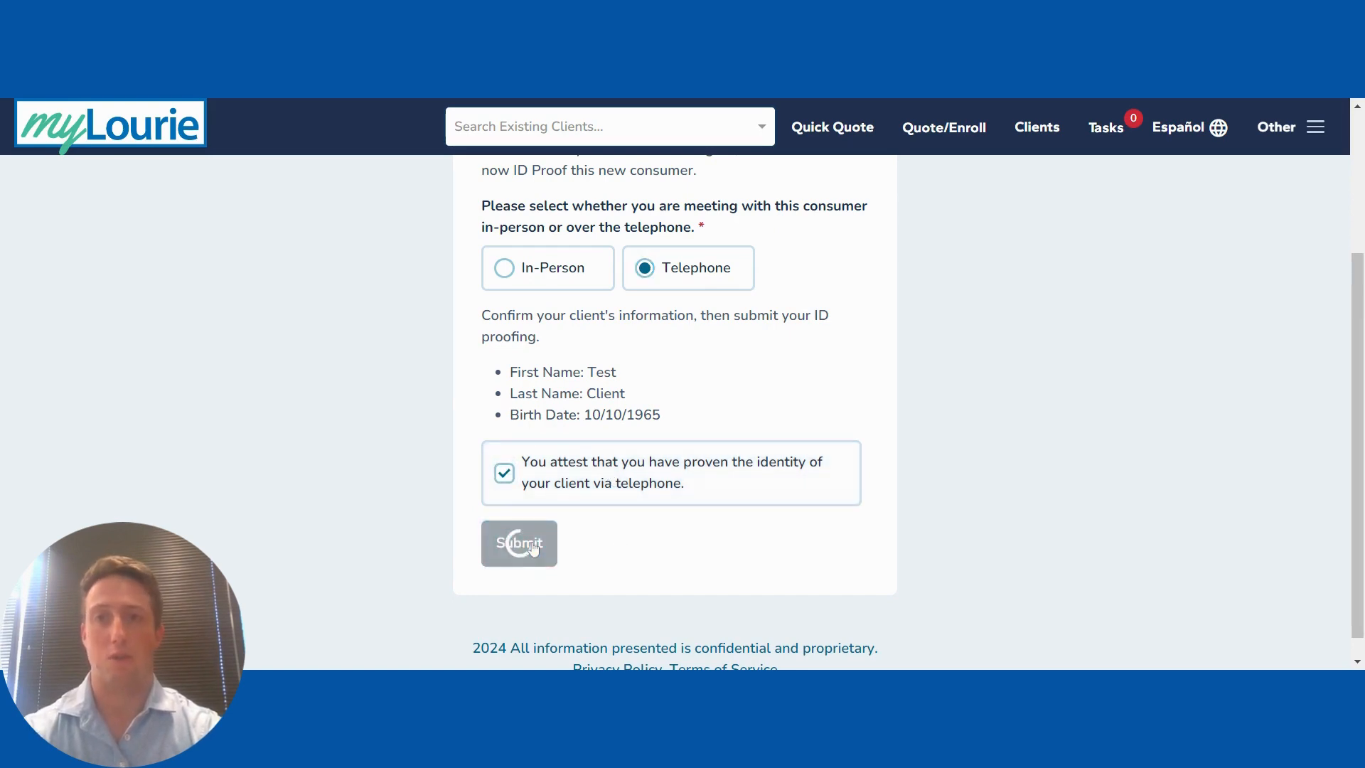
scroll(711, 558, down, 2)
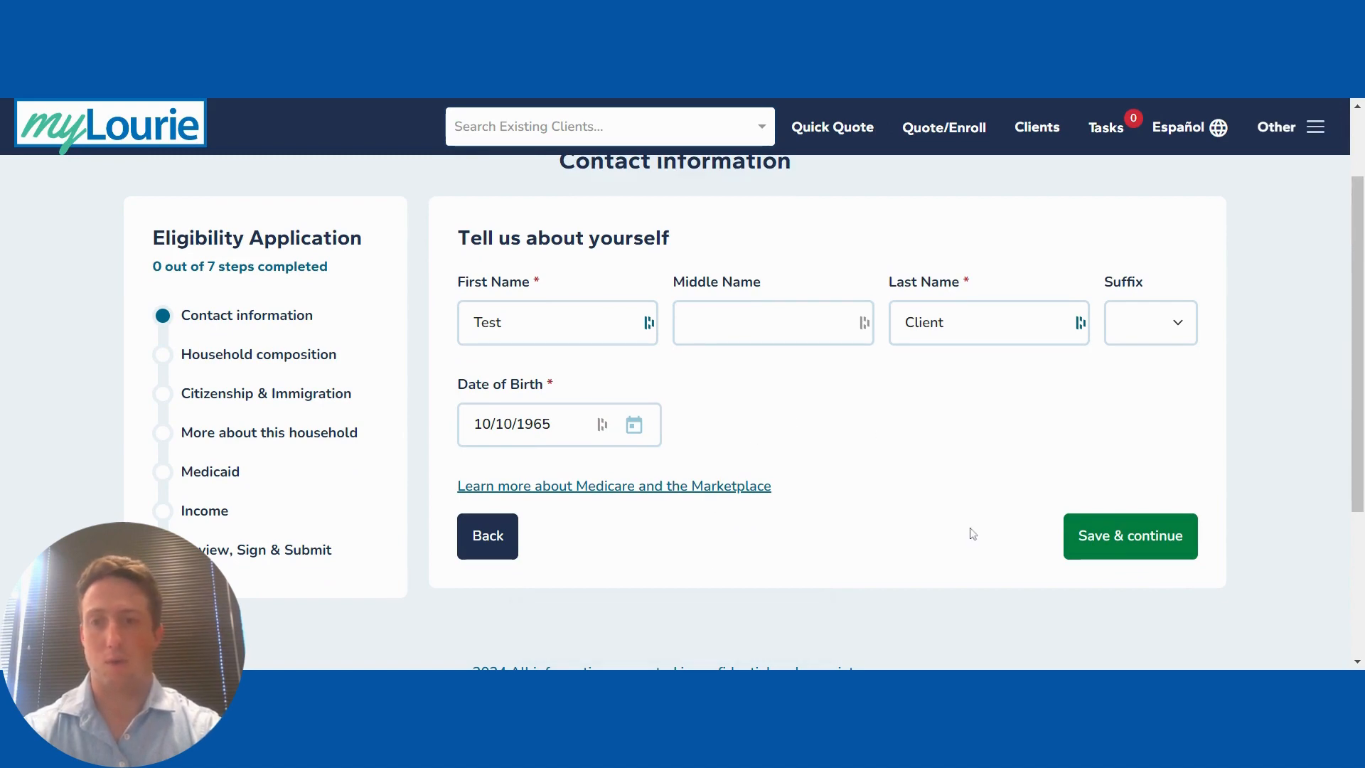
Step: Save name and birth date, then enter the client's street, suite, city and ZIP for verification
click(1115, 552)
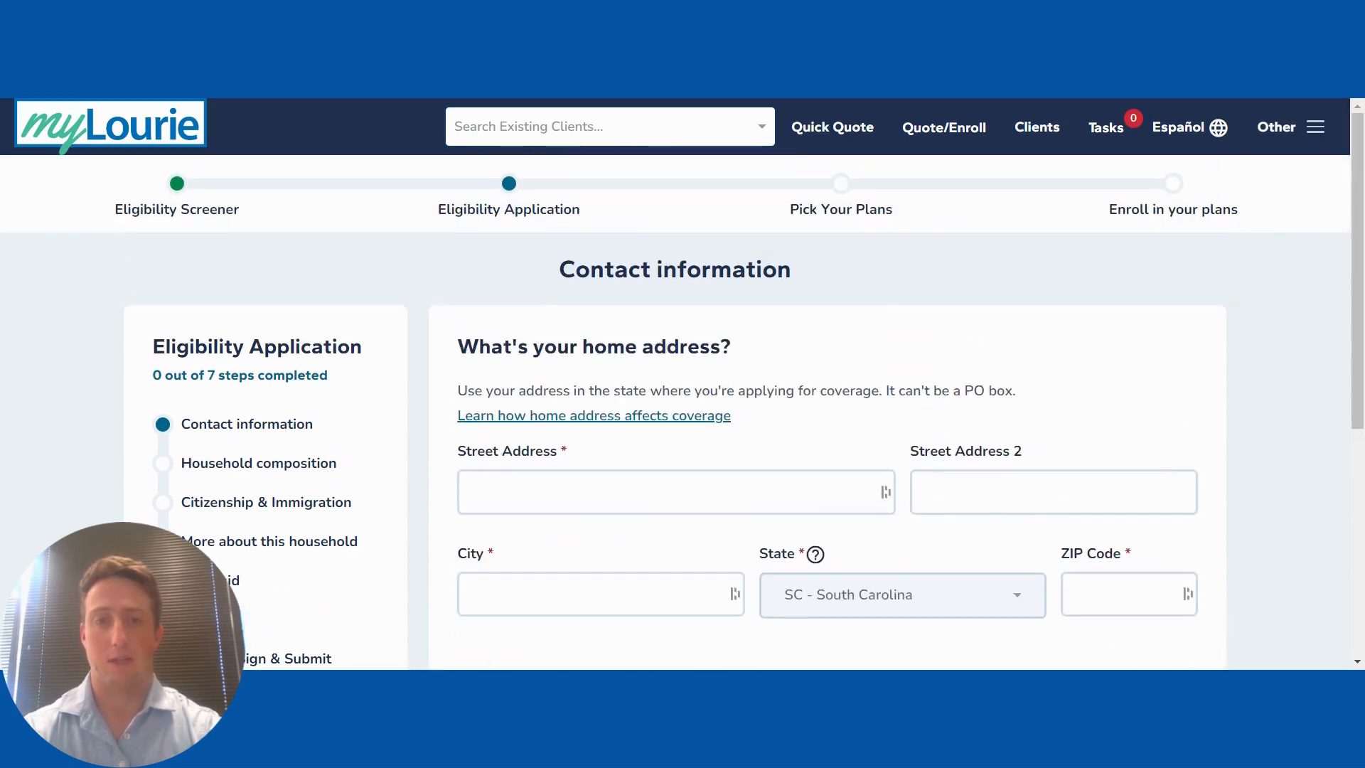
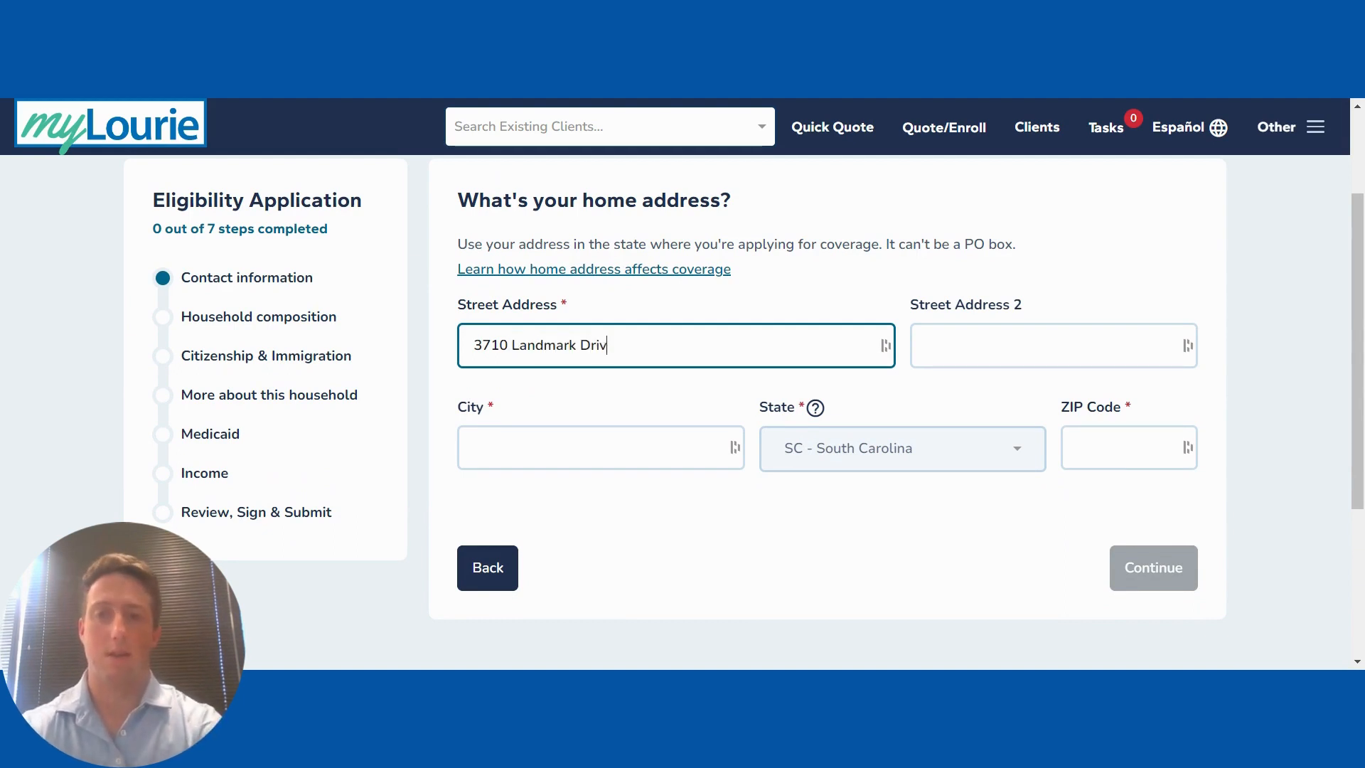
key(Tab)
text(Suite )
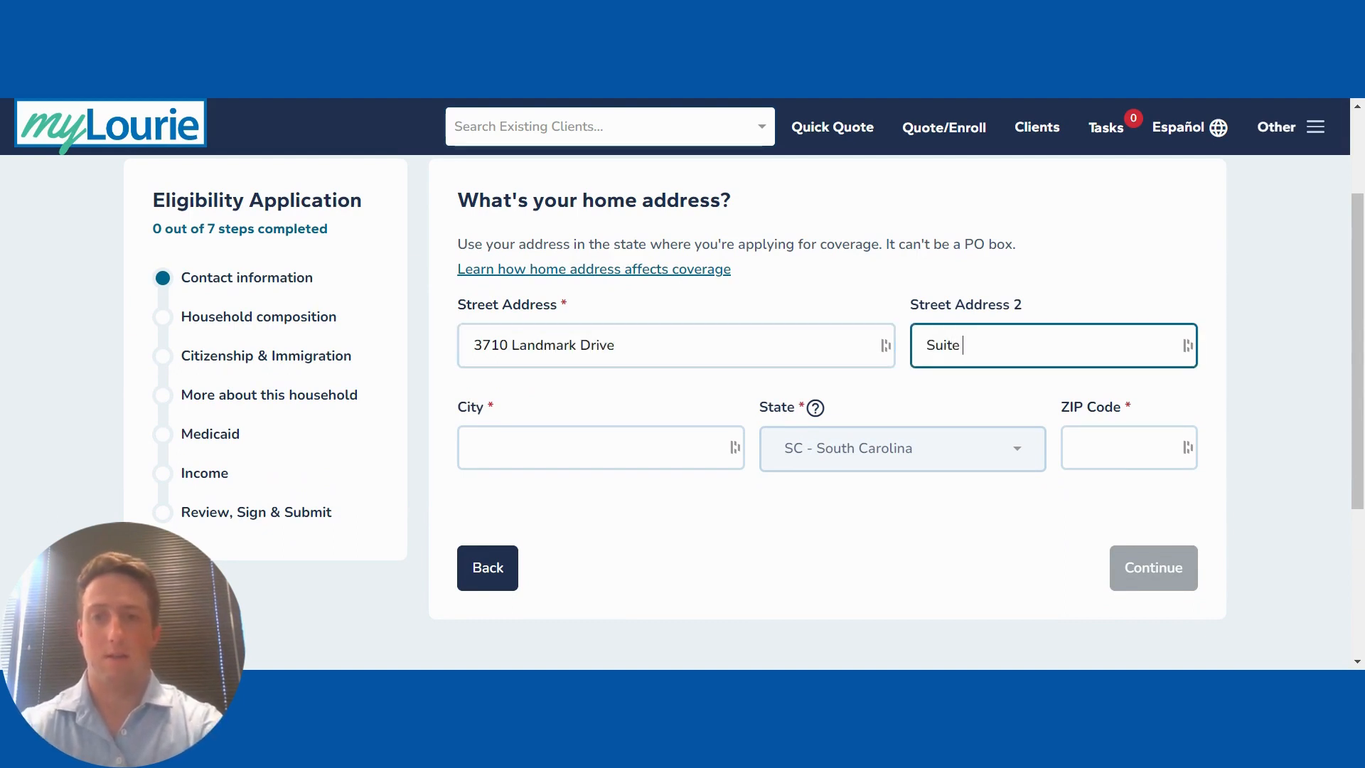
text(206)
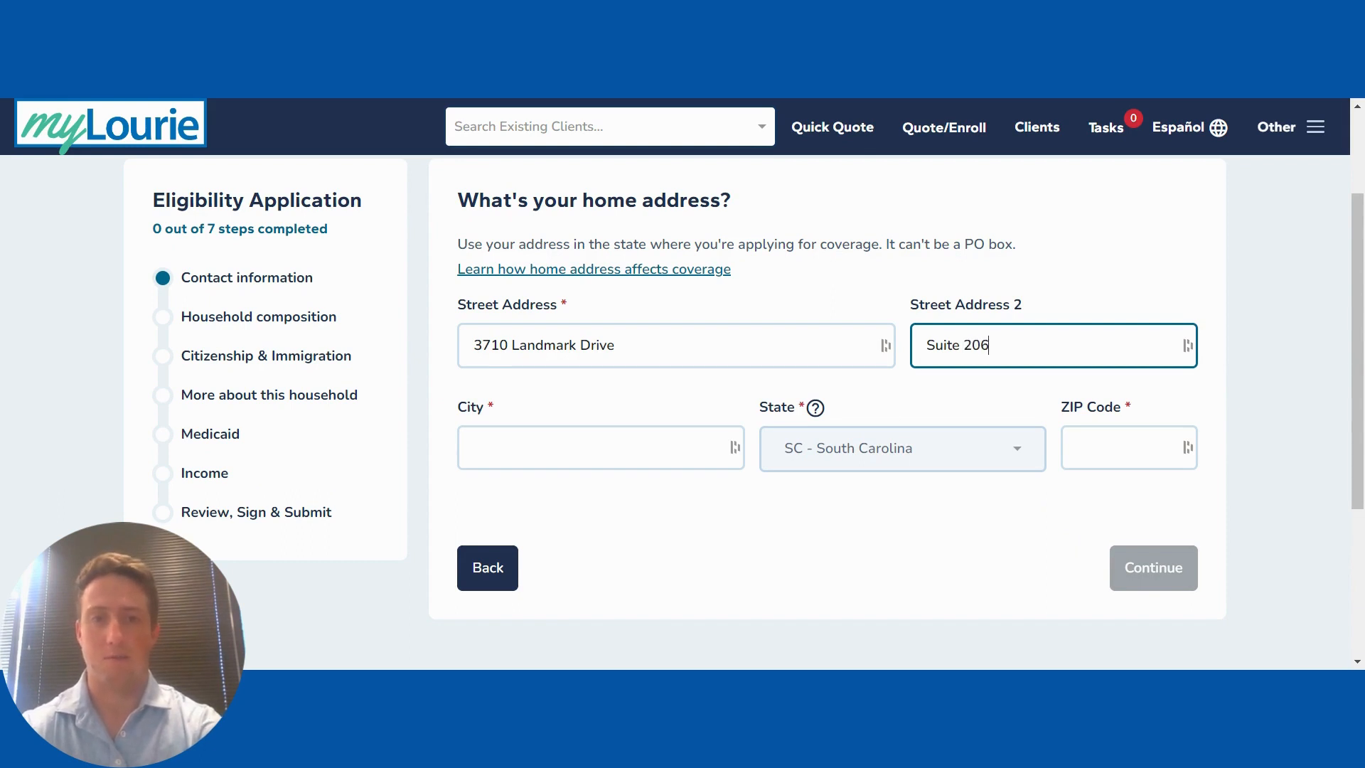
click(583, 428)
text(C)
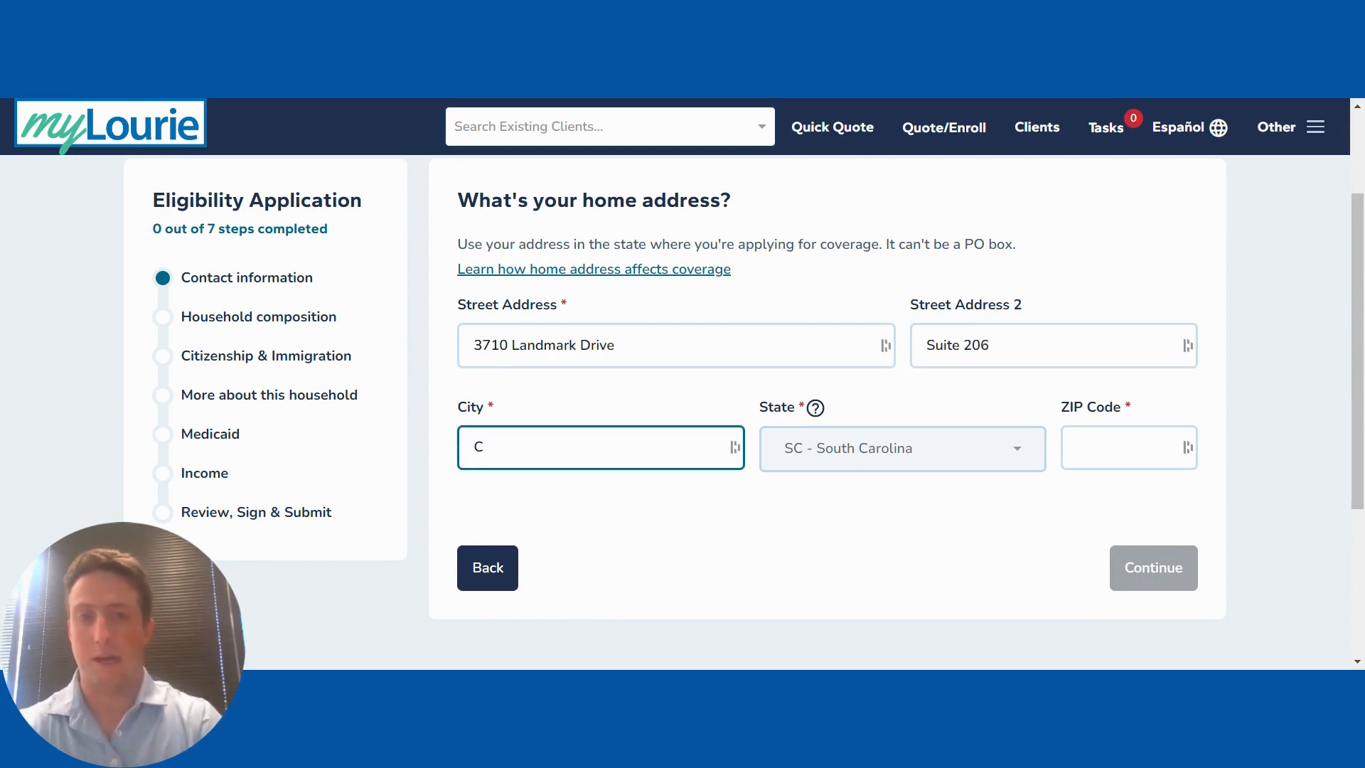
text(olumbia)
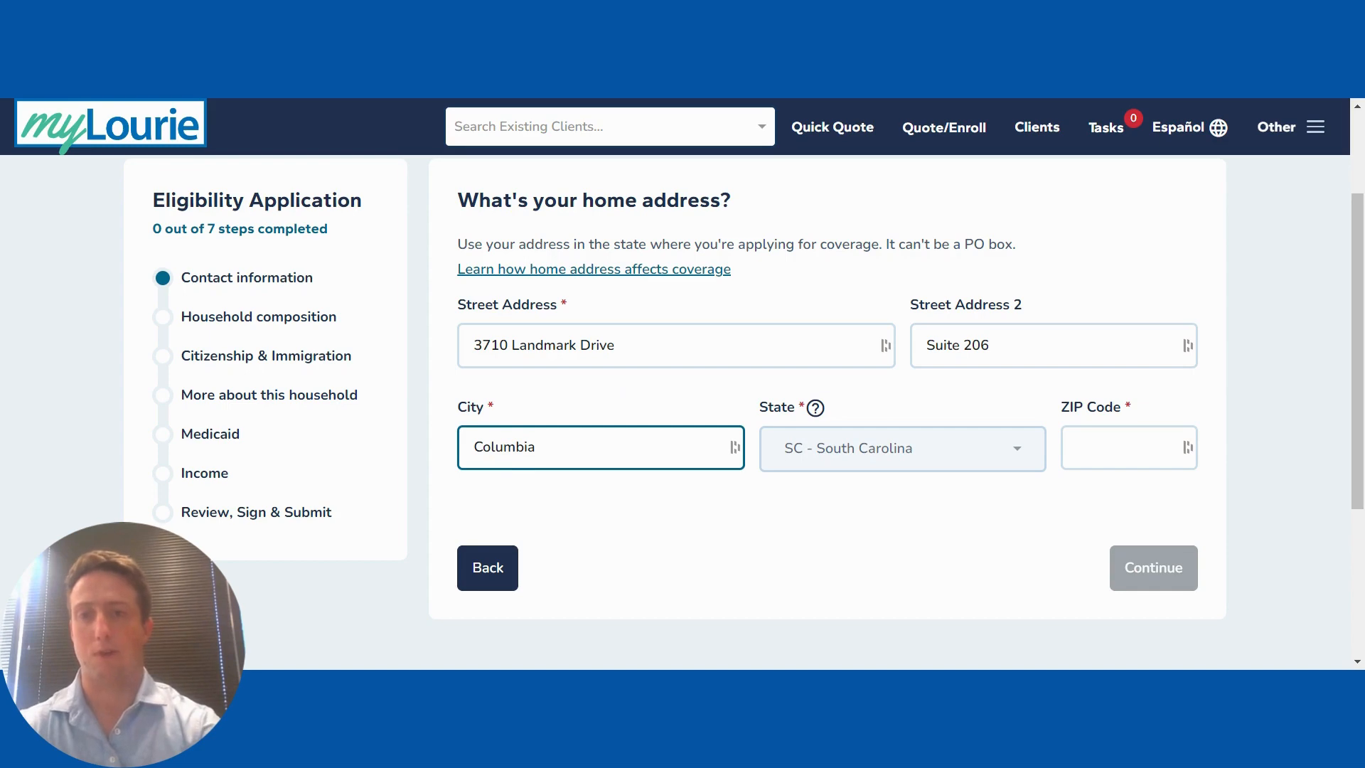
key(Tab)
text(29204)
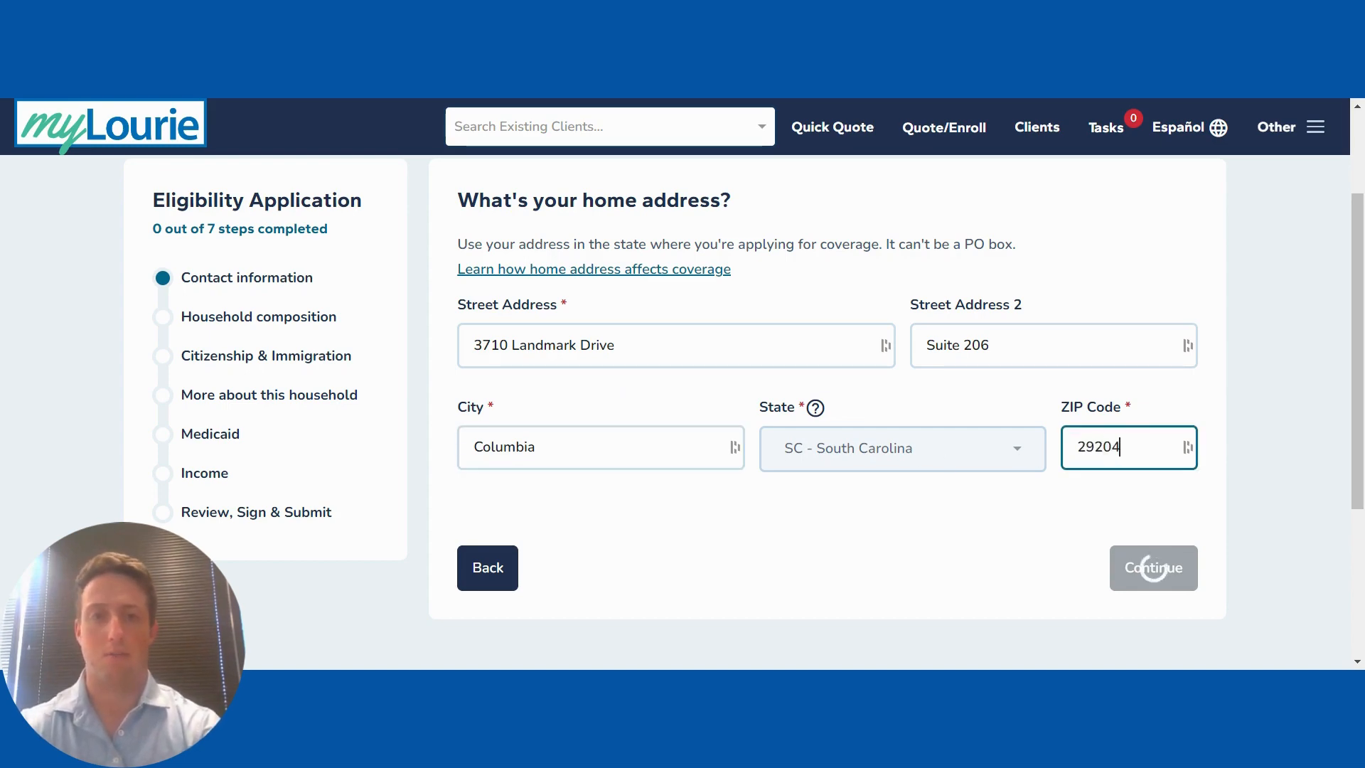
click(1145, 577)
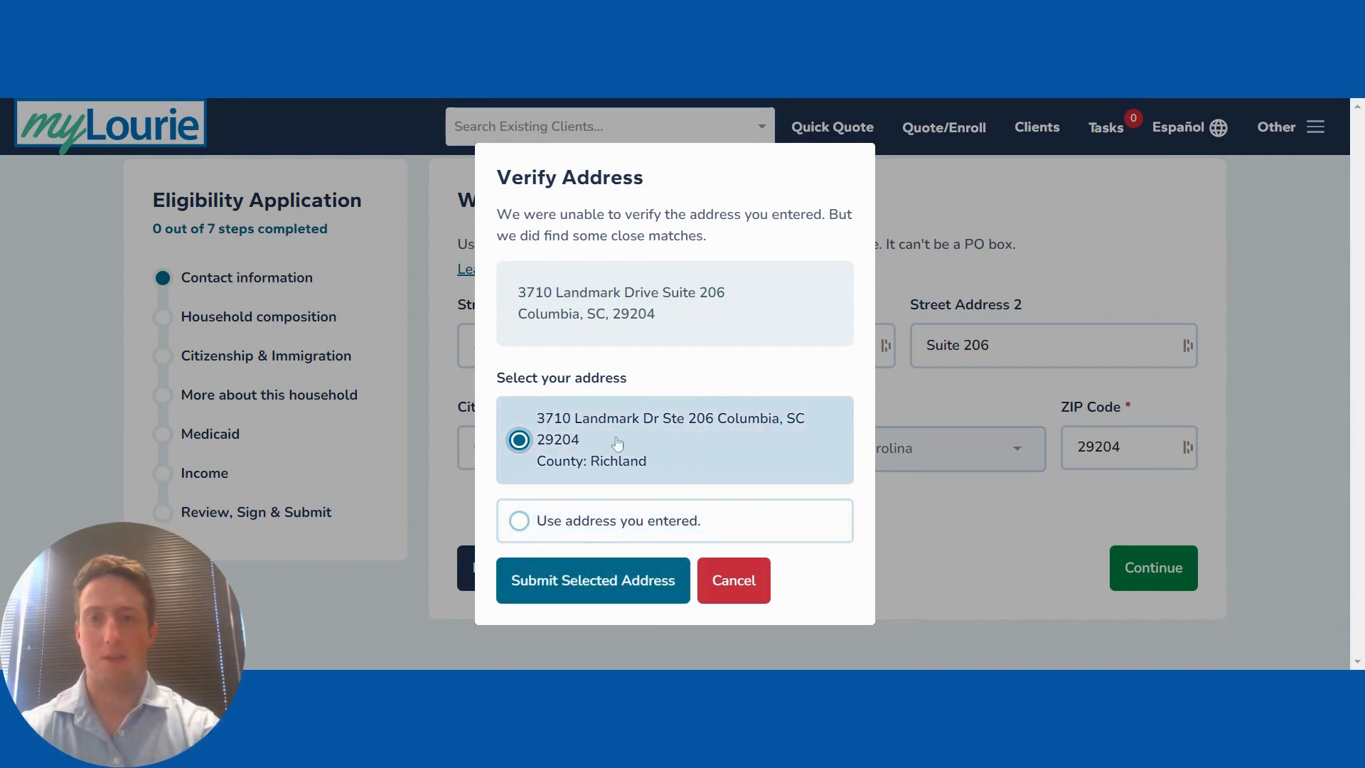
Step: Accept the suggested address, use it as the mailing address, and skip the email
click(561, 580)
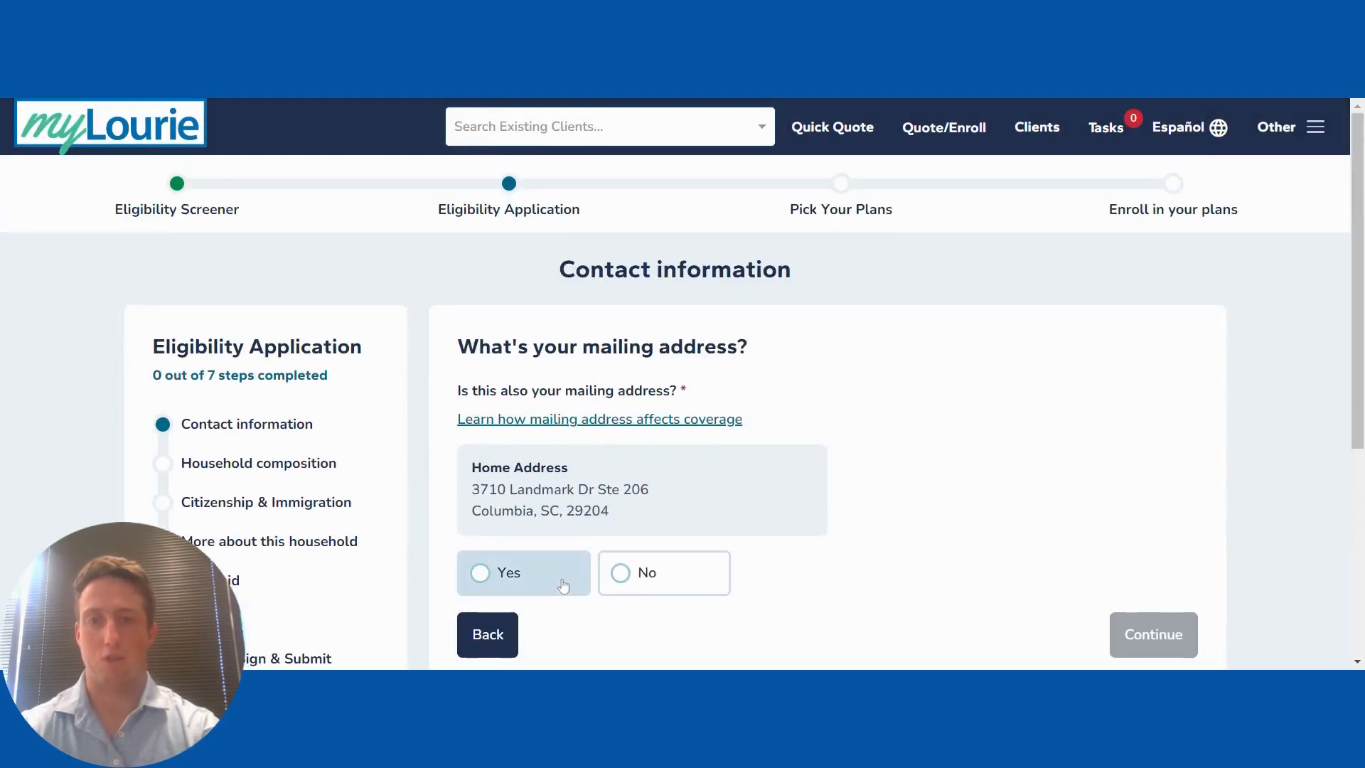
scroll(873, 511, down, 1)
click(516, 475)
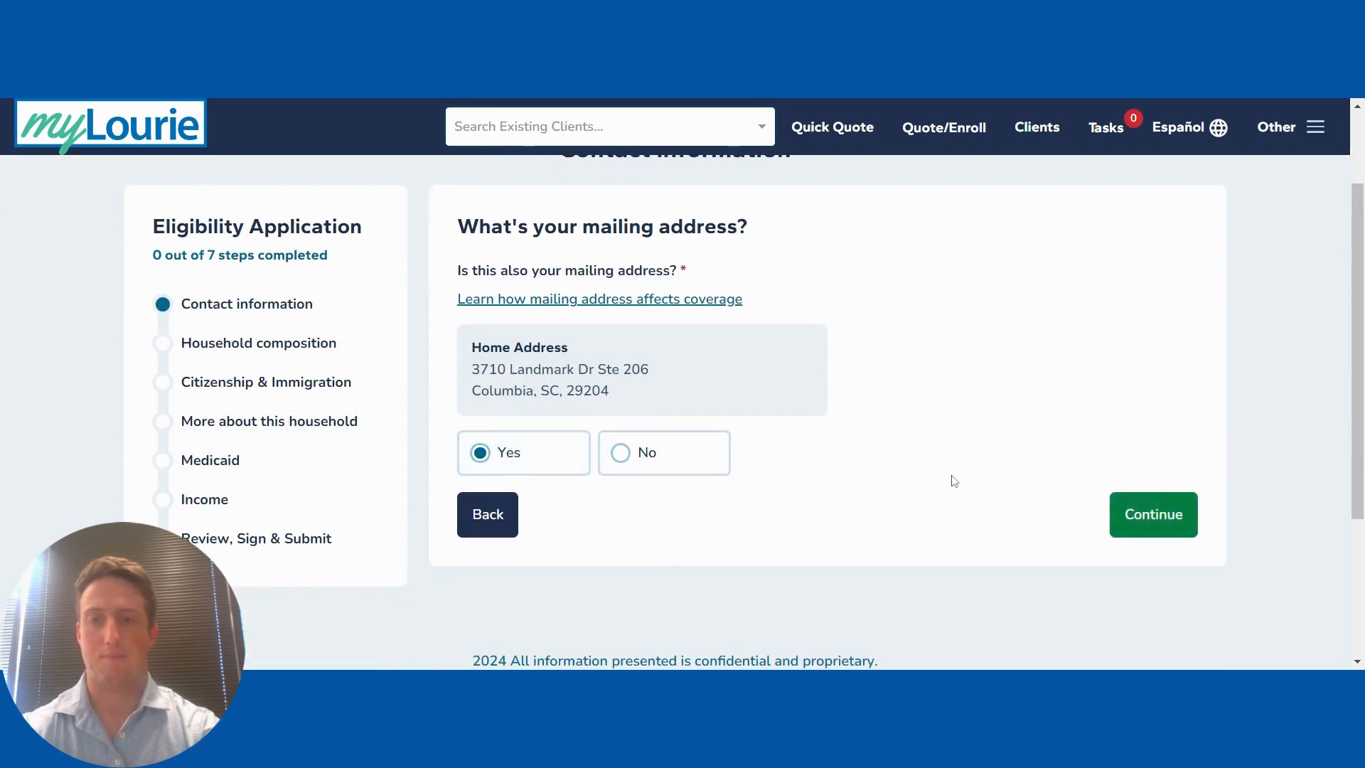
click(1153, 515)
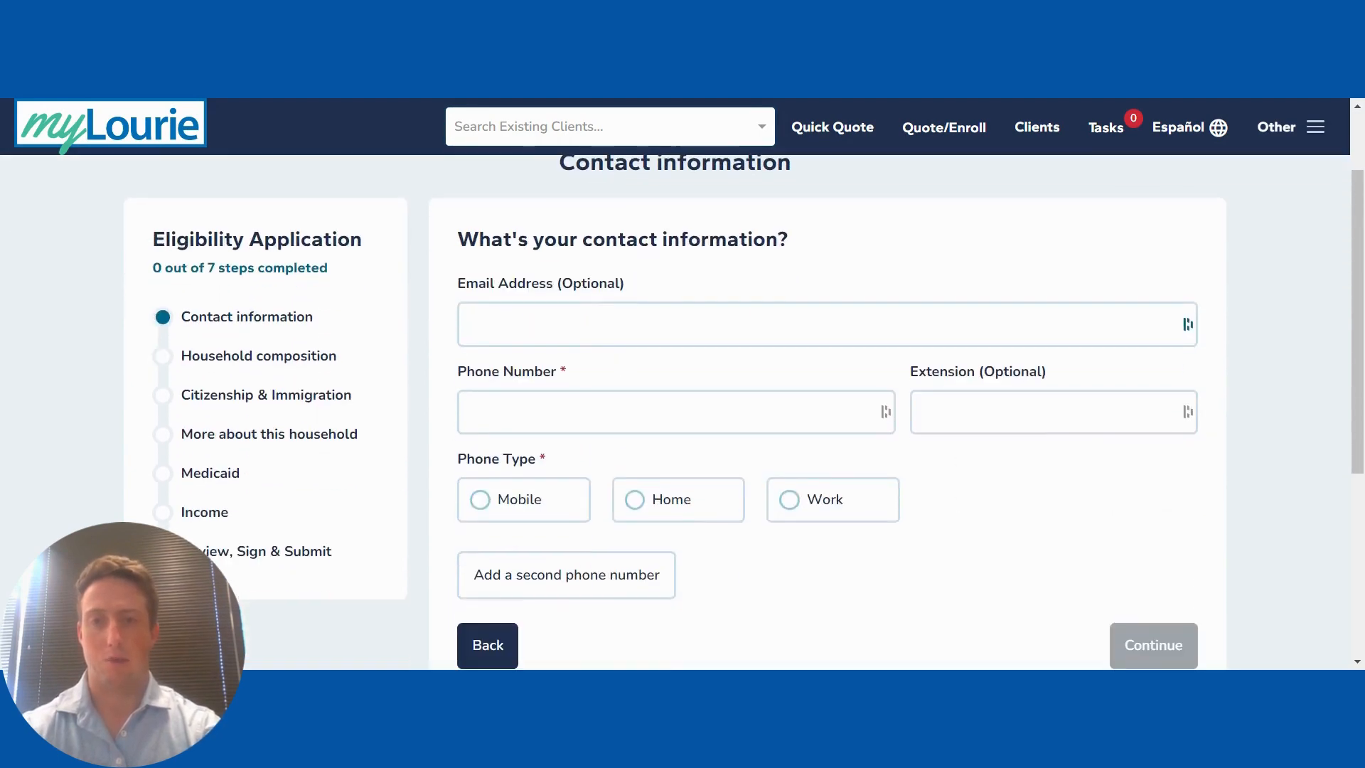
click(771, 279)
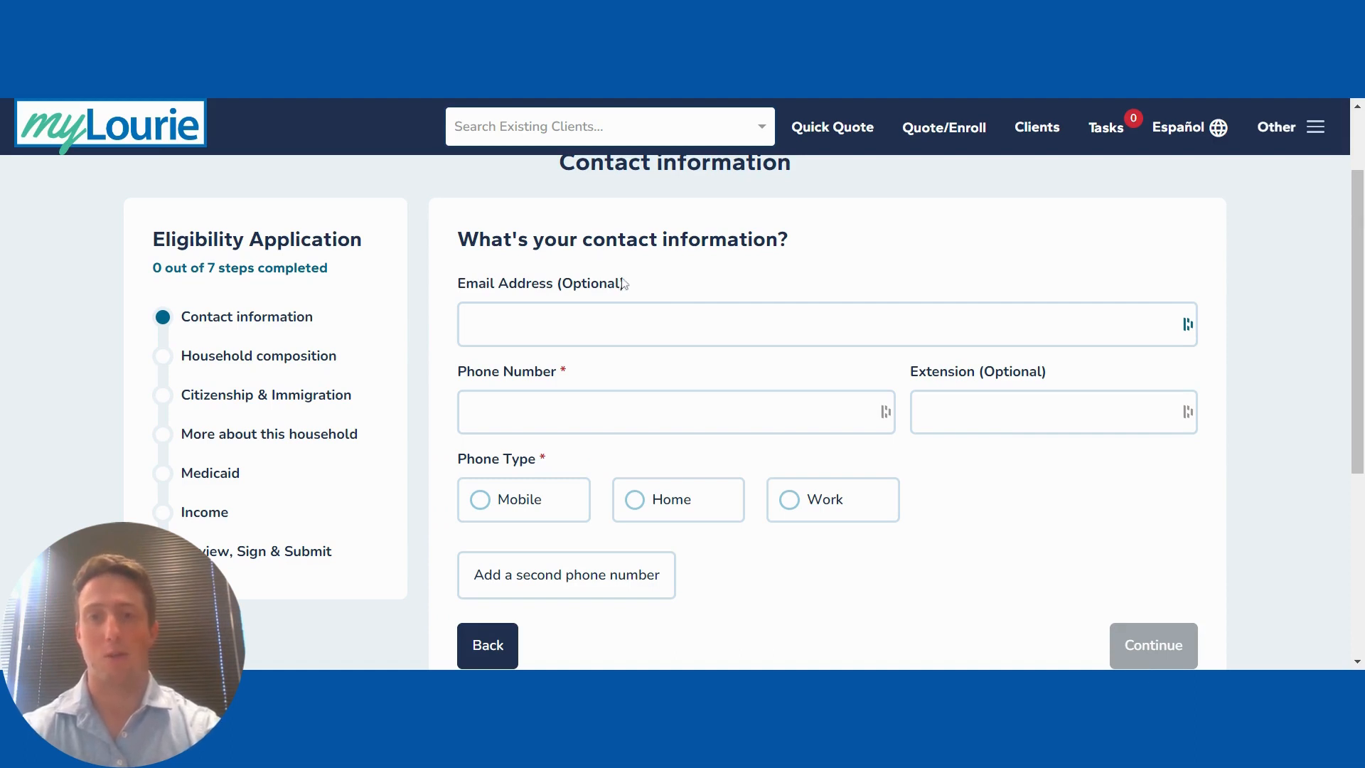
Step: Add the client's phone number as a Work number and save the contact details
click(568, 412)
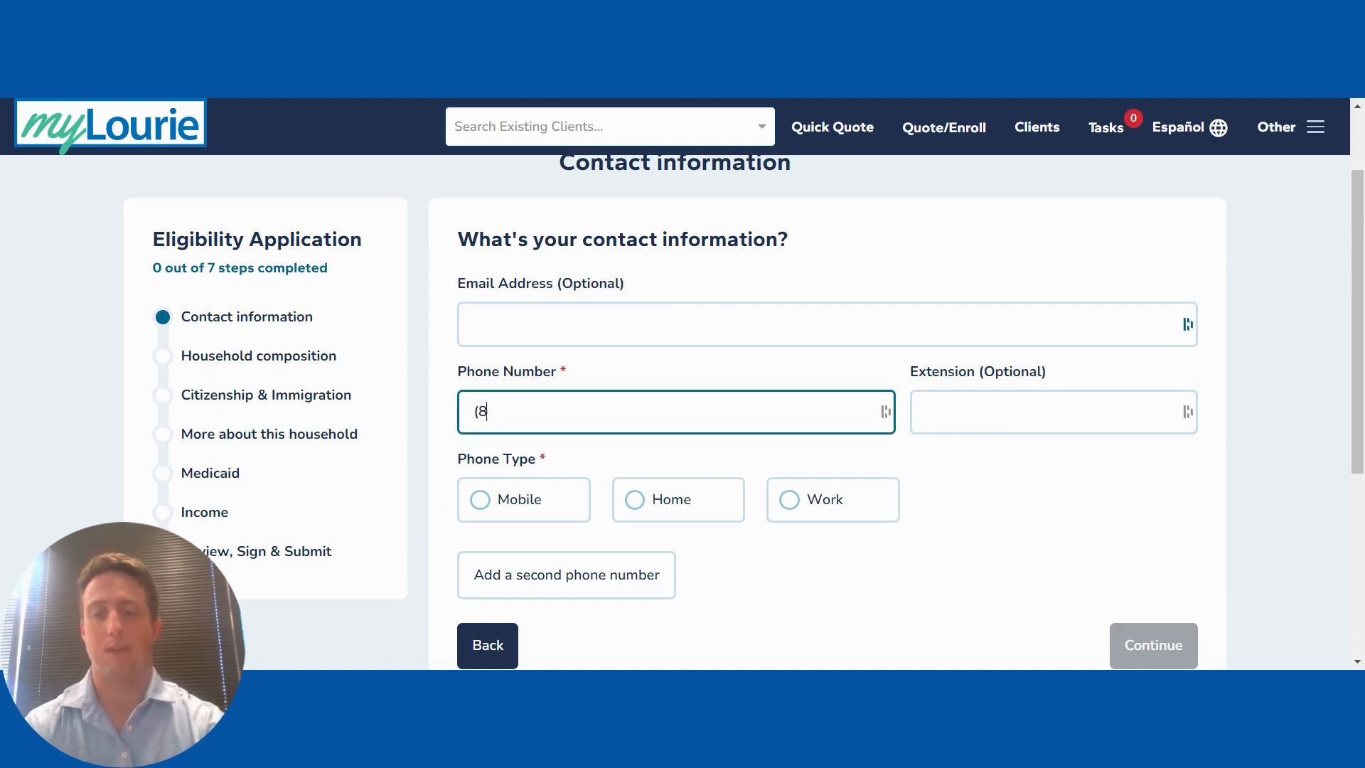
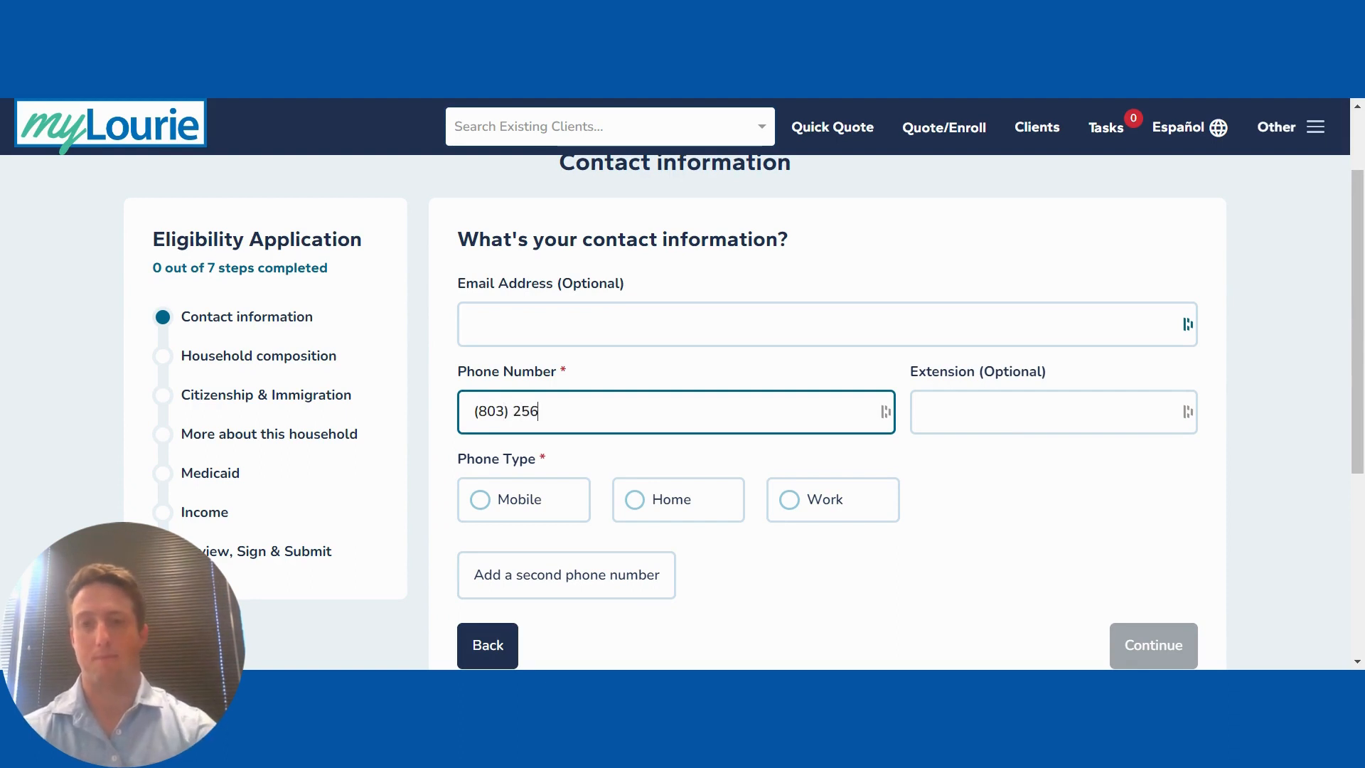
click(639, 290)
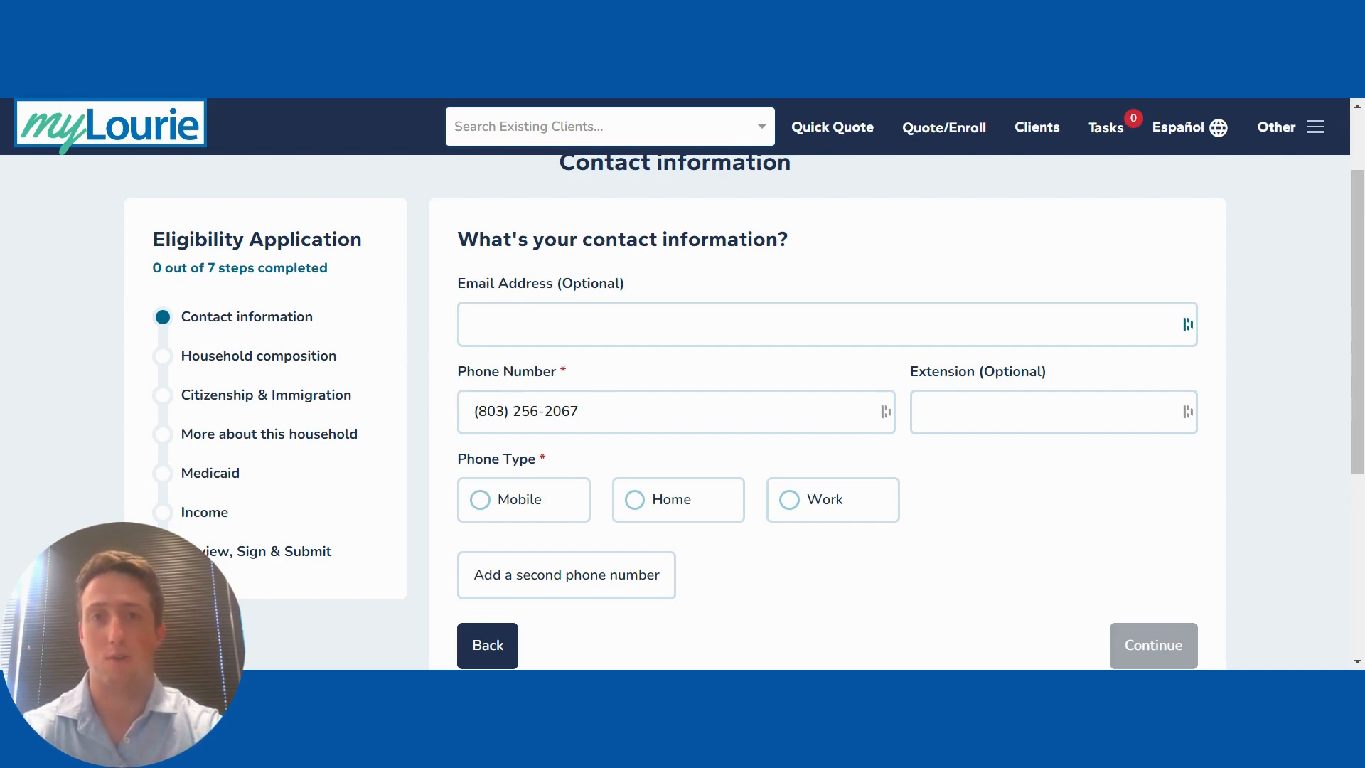
click(830, 506)
scroll(781, 637, down, 1)
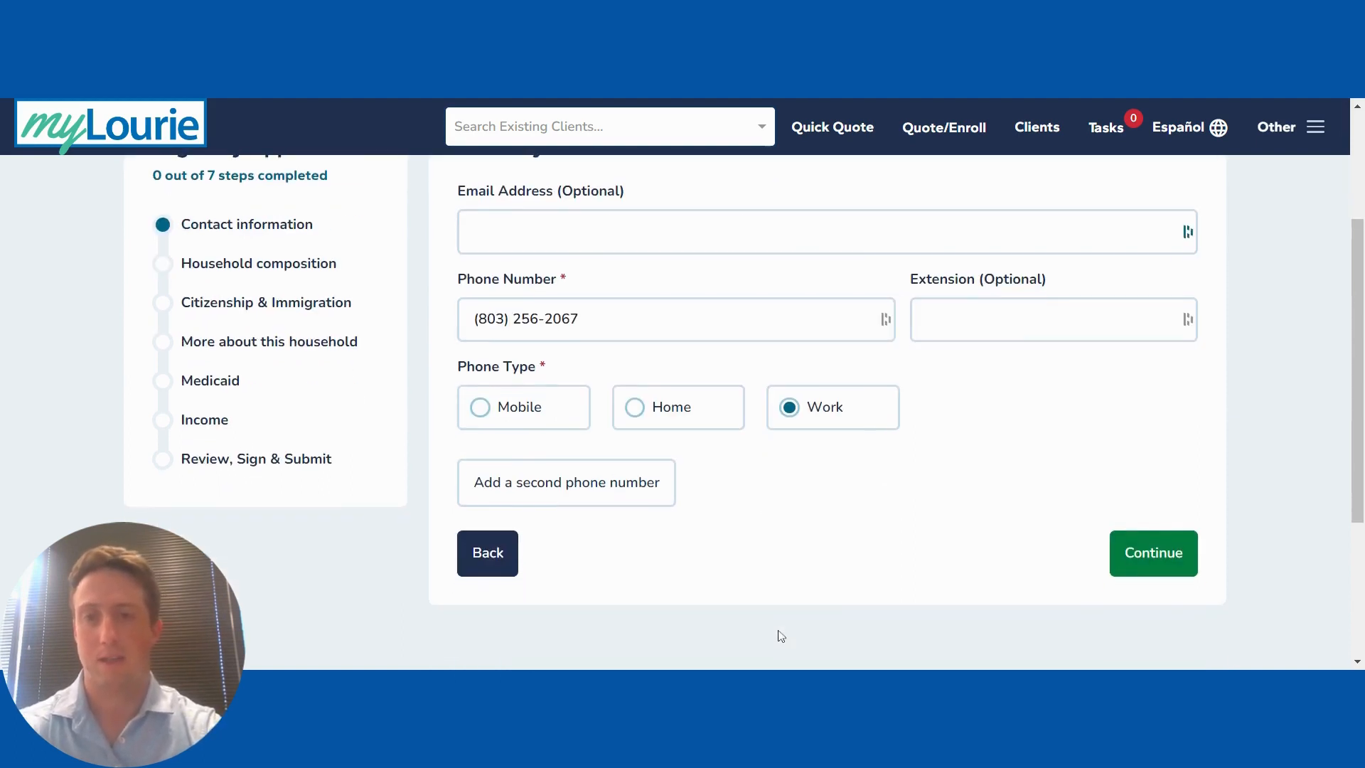
click(1142, 552)
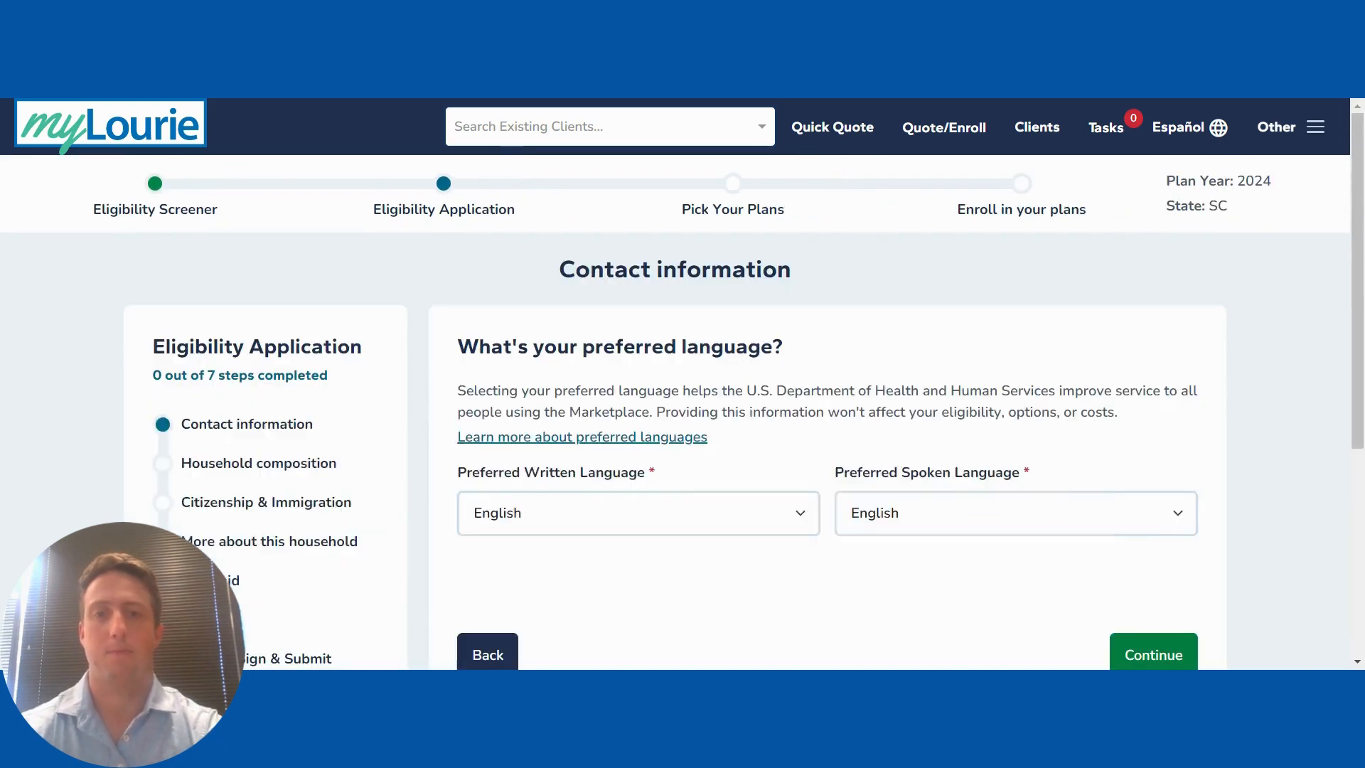
scroll(828, 455, down, 2)
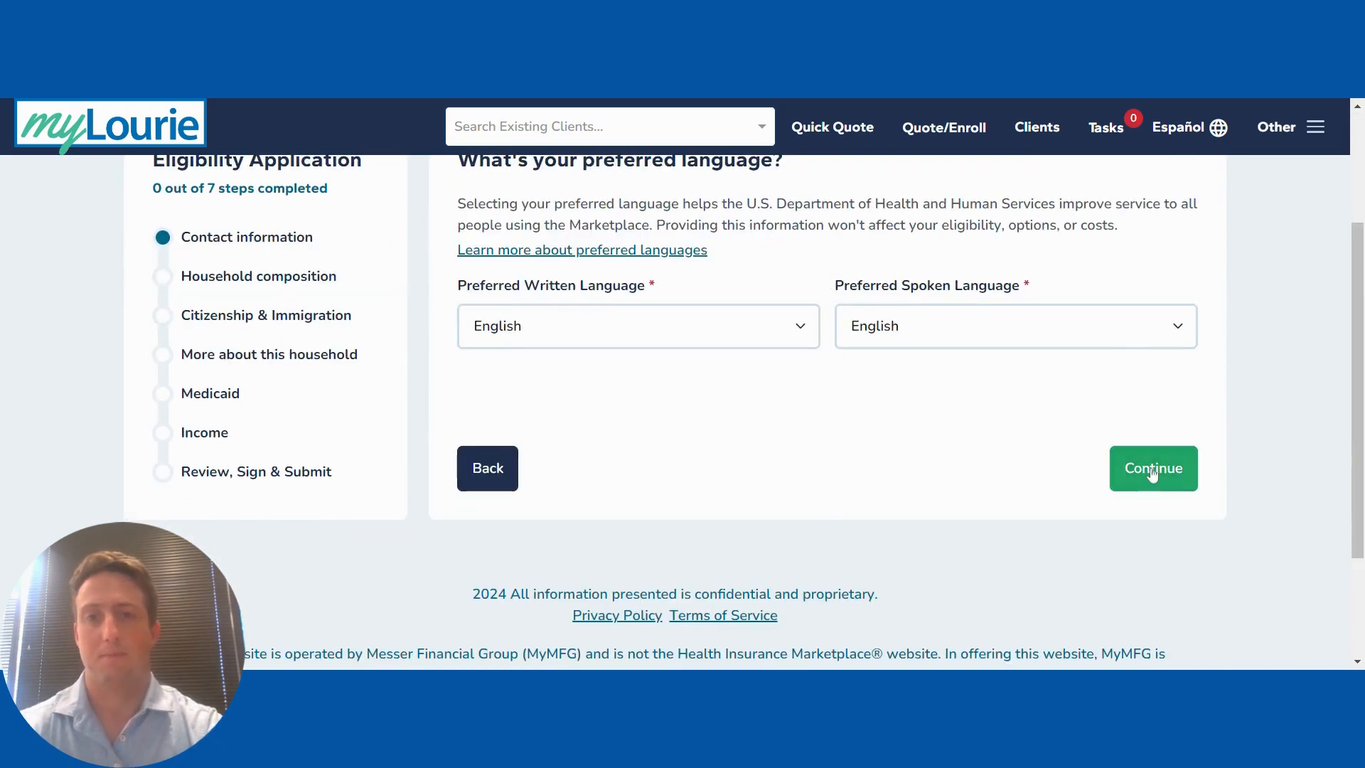
Step: Keep English as the spoken and written language and choose paper notices by mail
scroll(990, 425, up, 1)
click(1146, 497)
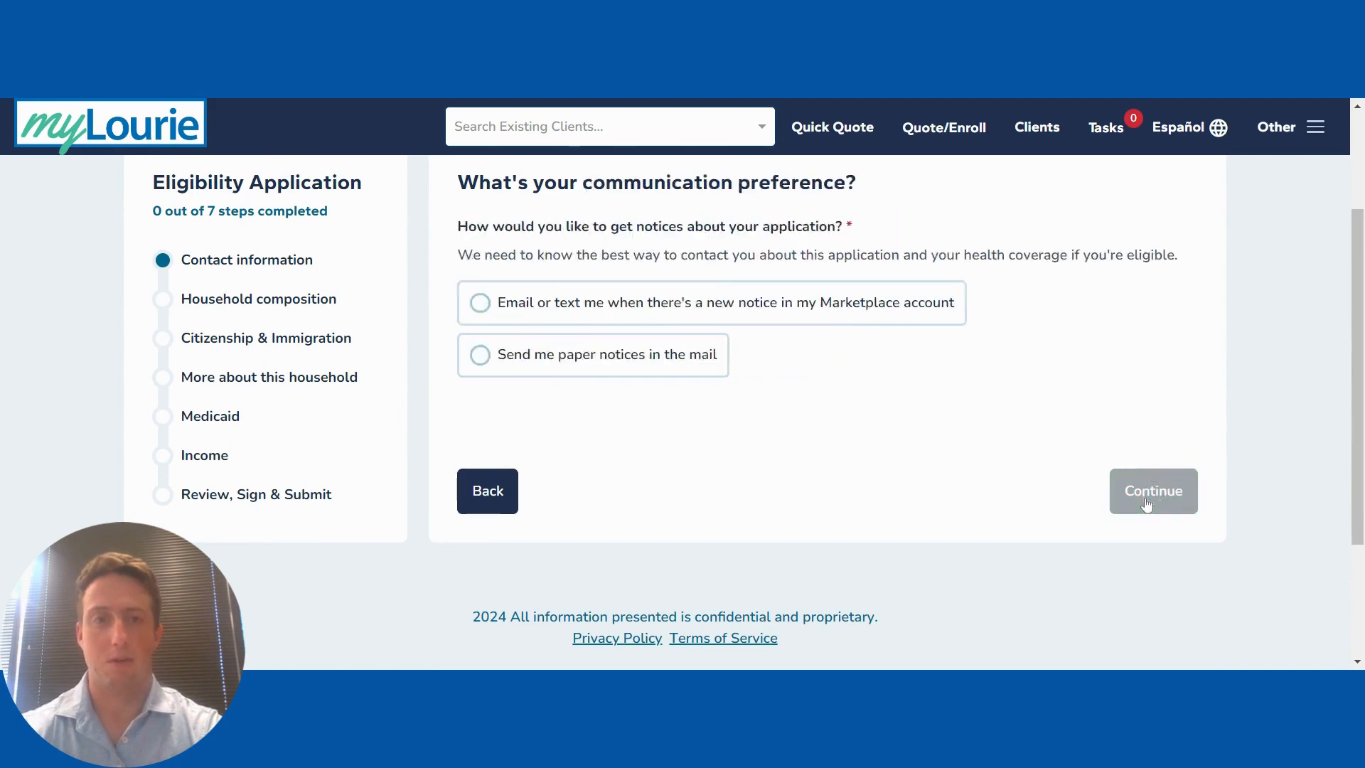
click(683, 521)
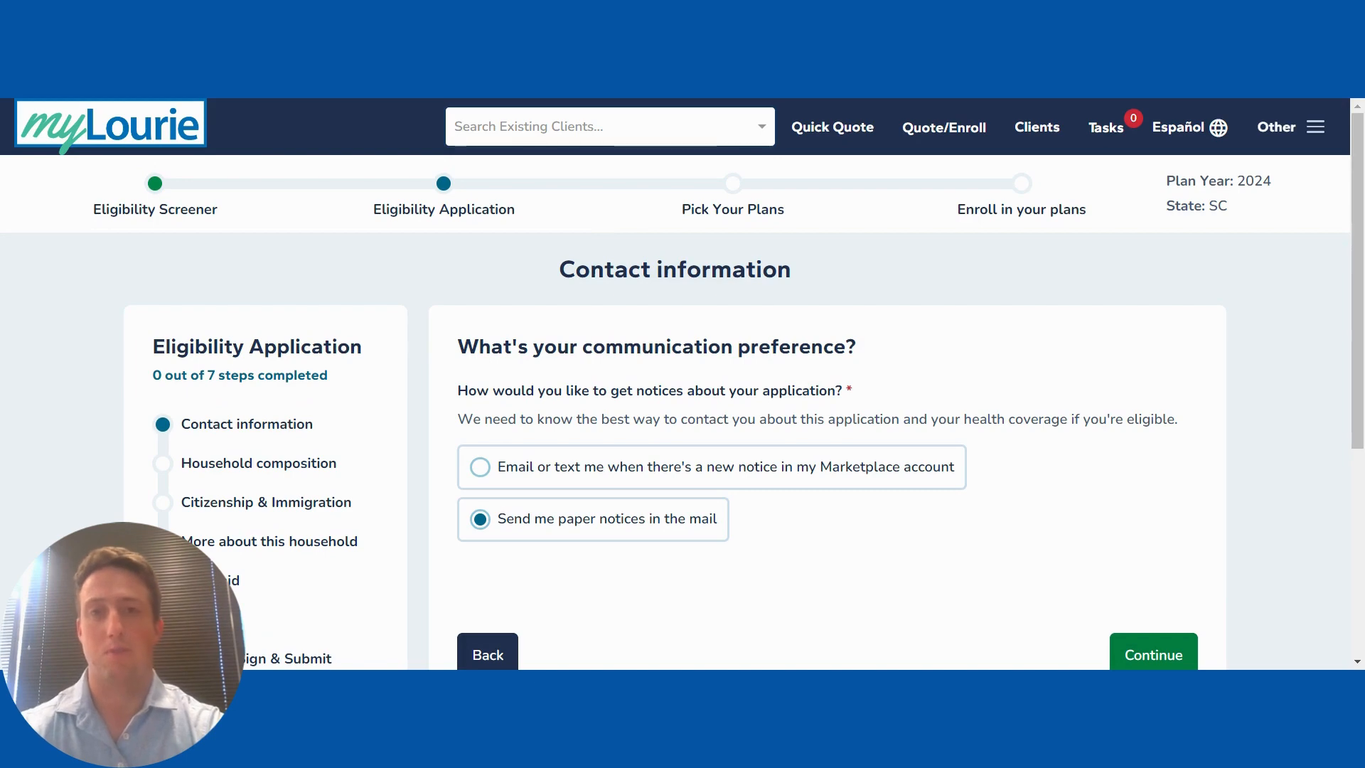
scroll(787, 553, down, 1)
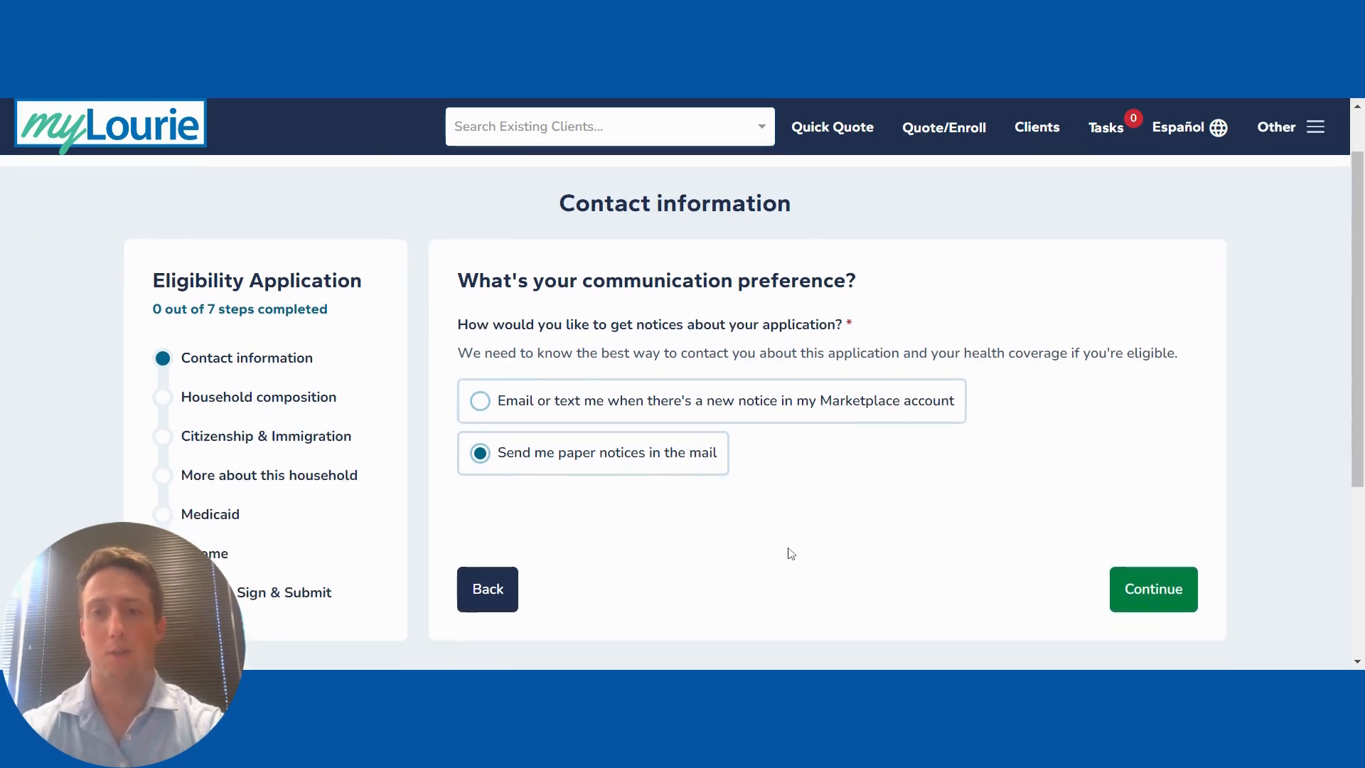
click(1142, 597)
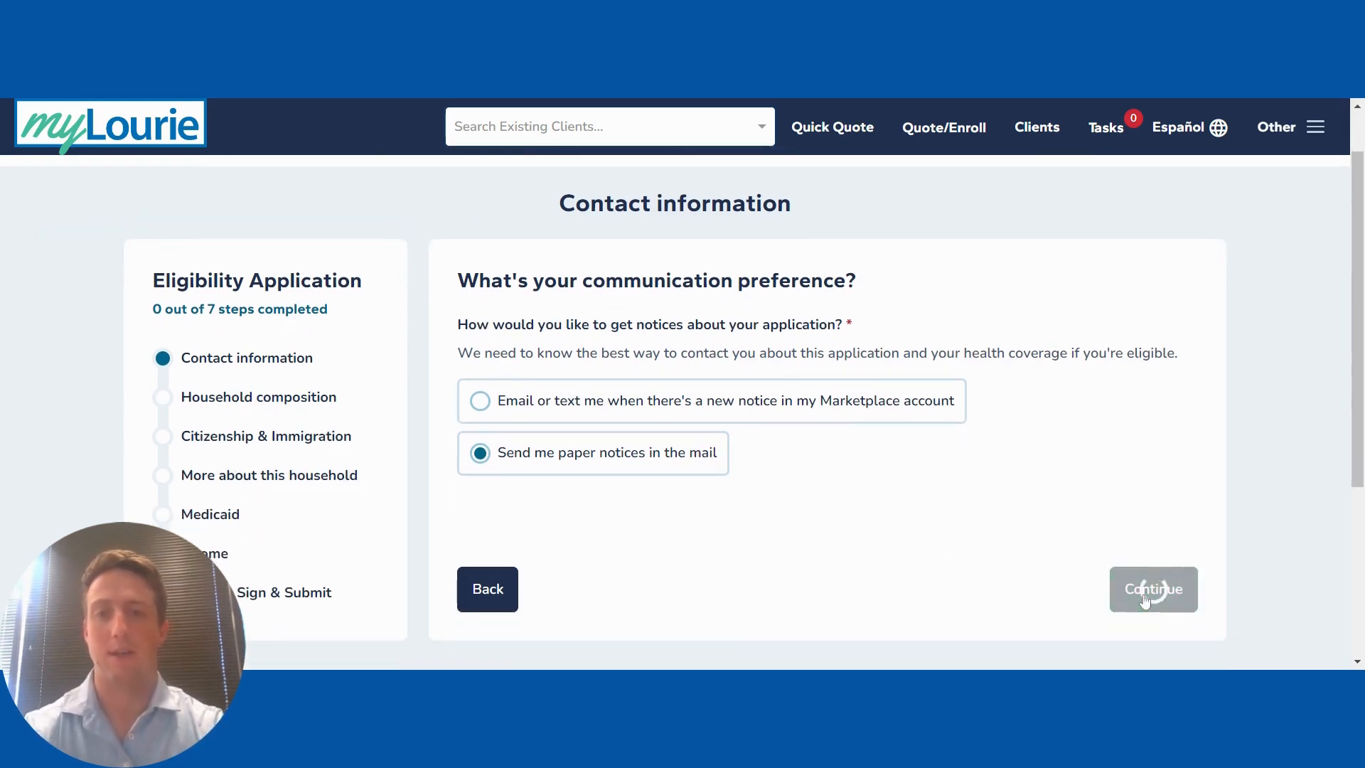
Step: Change the application-help answer from agent/broker to No professional helping, then continue
scroll(1017, 426, down, 1)
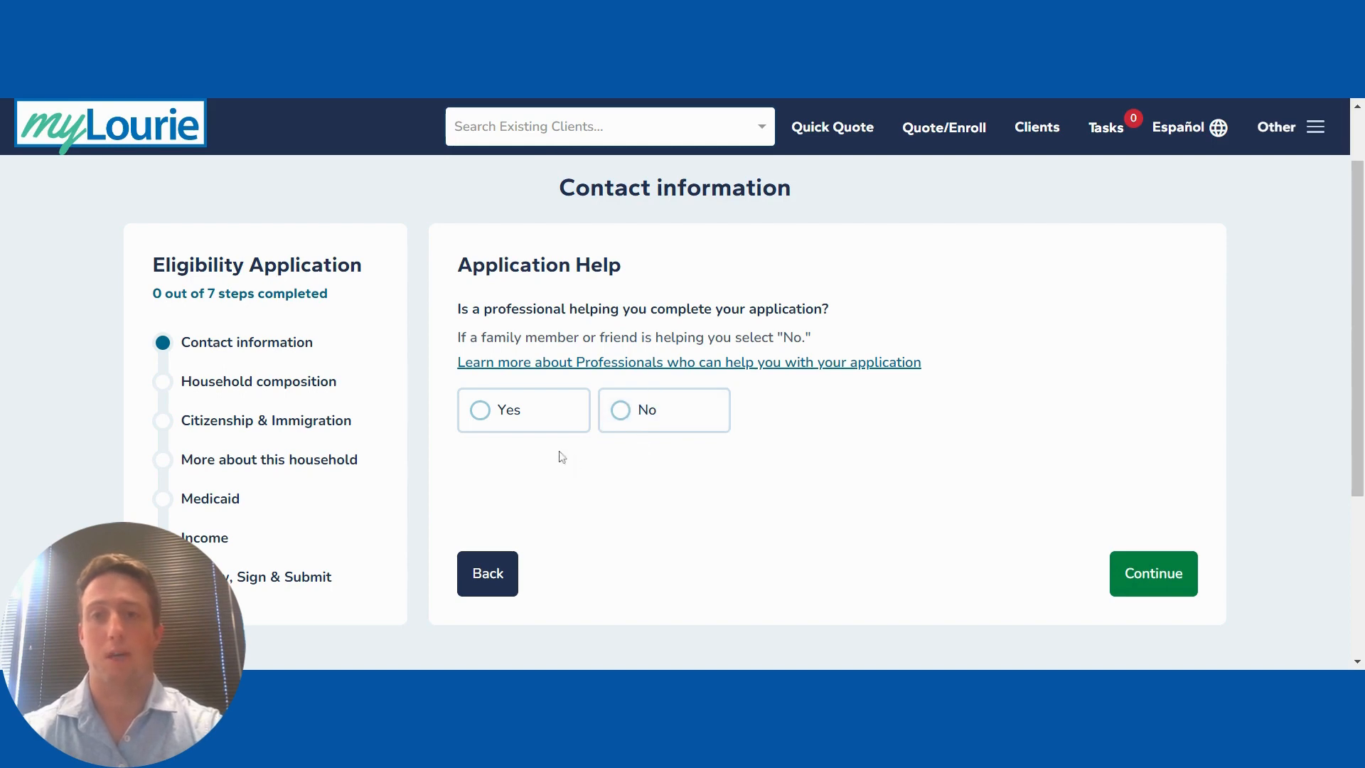
click(481, 419)
scroll(707, 486, down, 2)
click(540, 413)
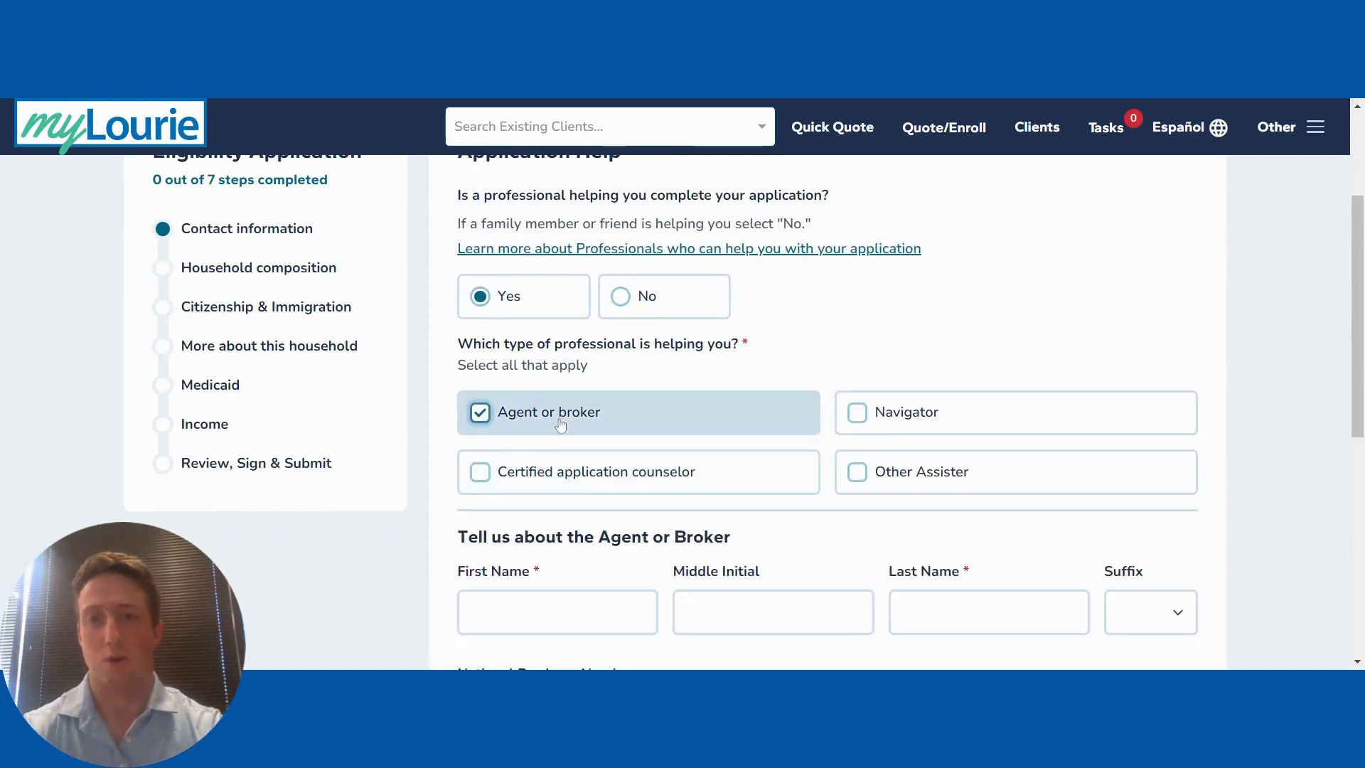
scroll(771, 390, down, 3)
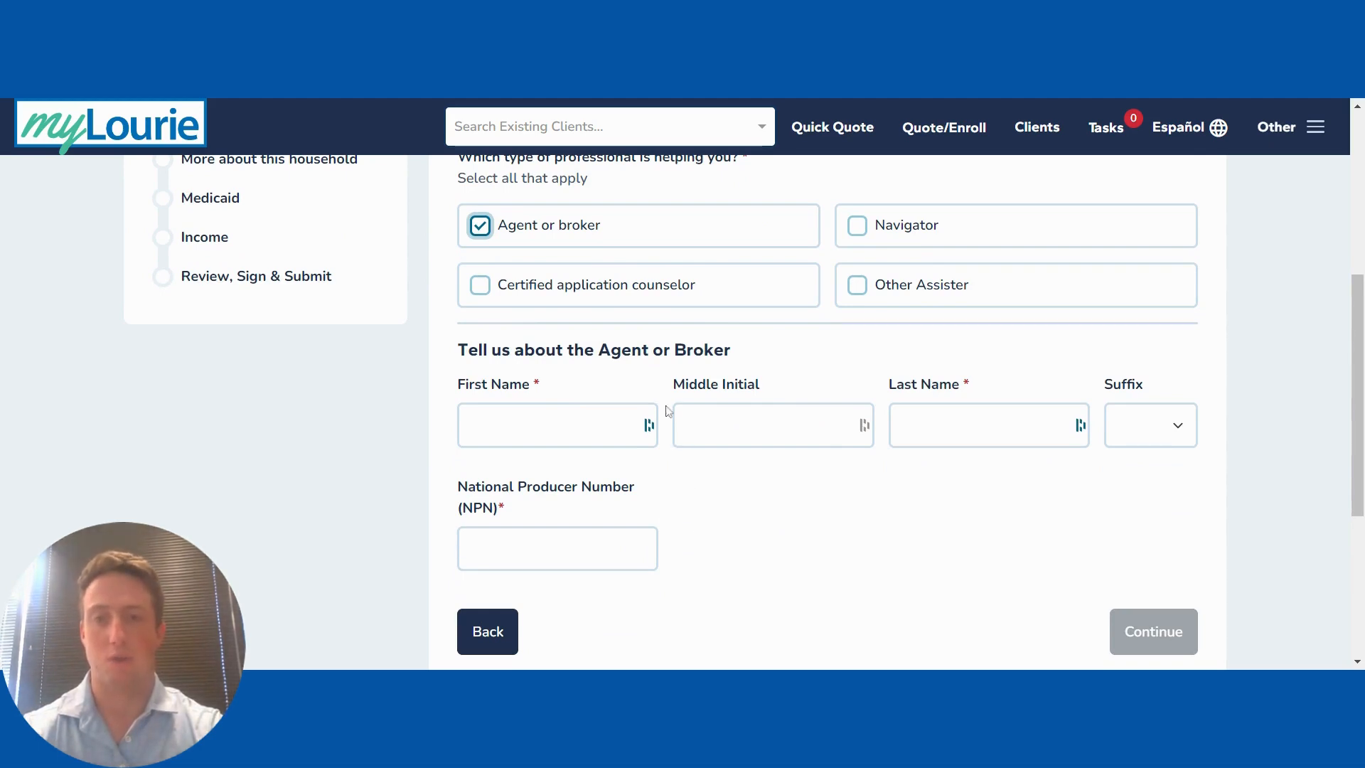
scroll(744, 412, up, 1)
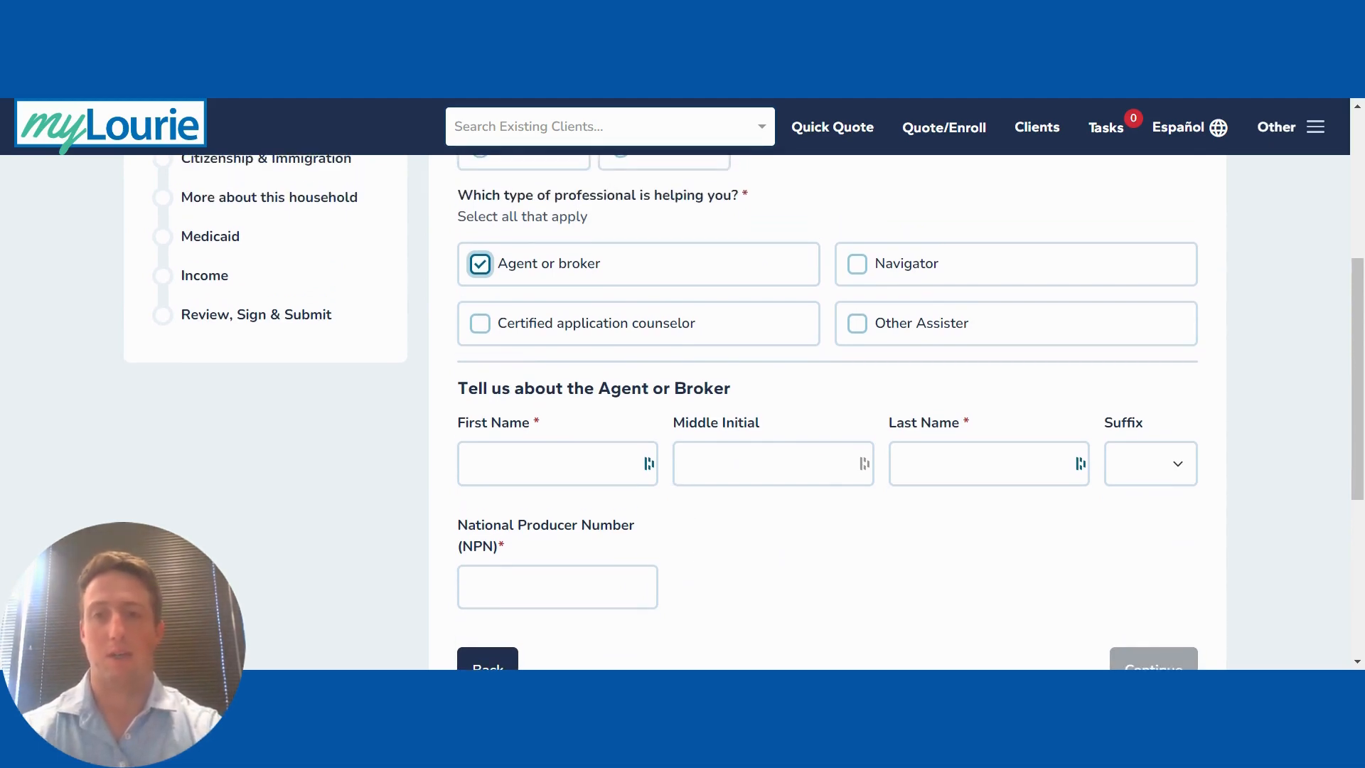
scroll(638, 417, up, 2)
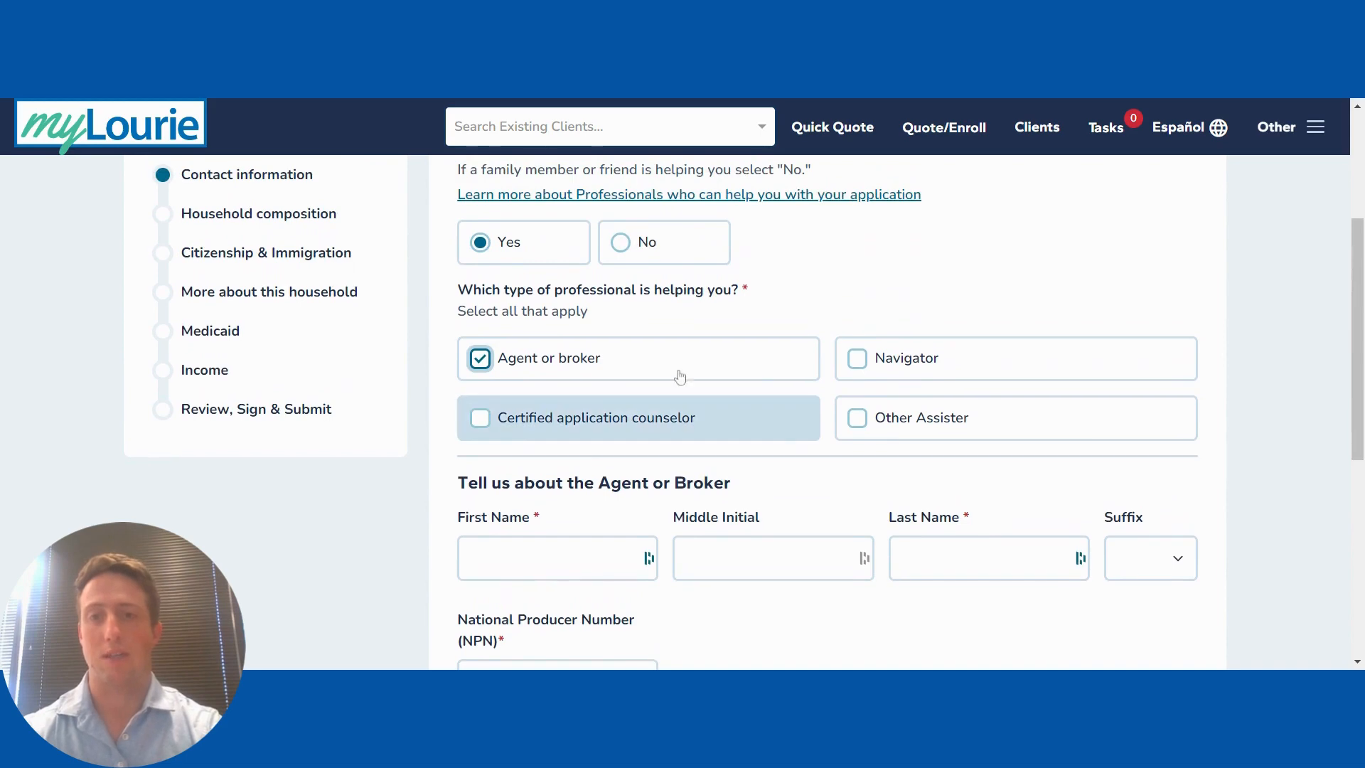
click(644, 243)
scroll(908, 287, up, 3)
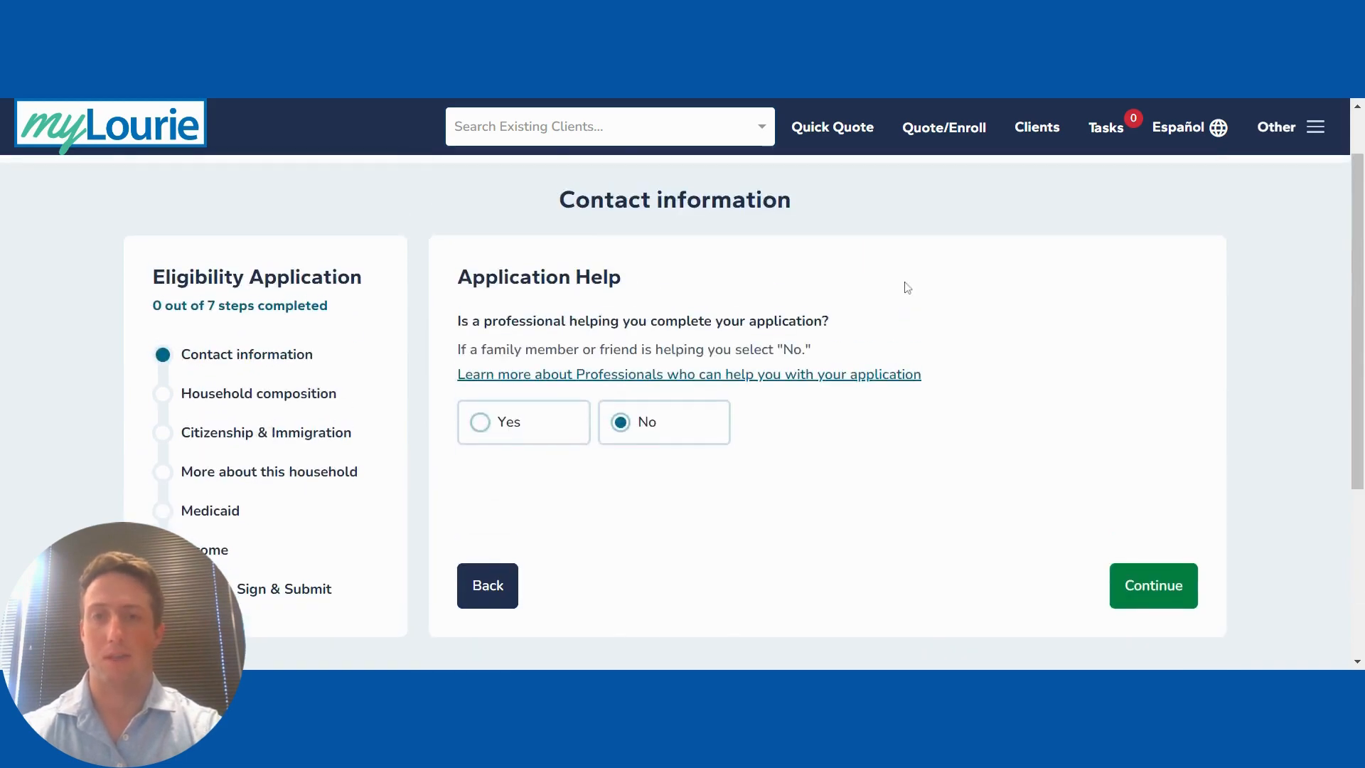
click(1152, 588)
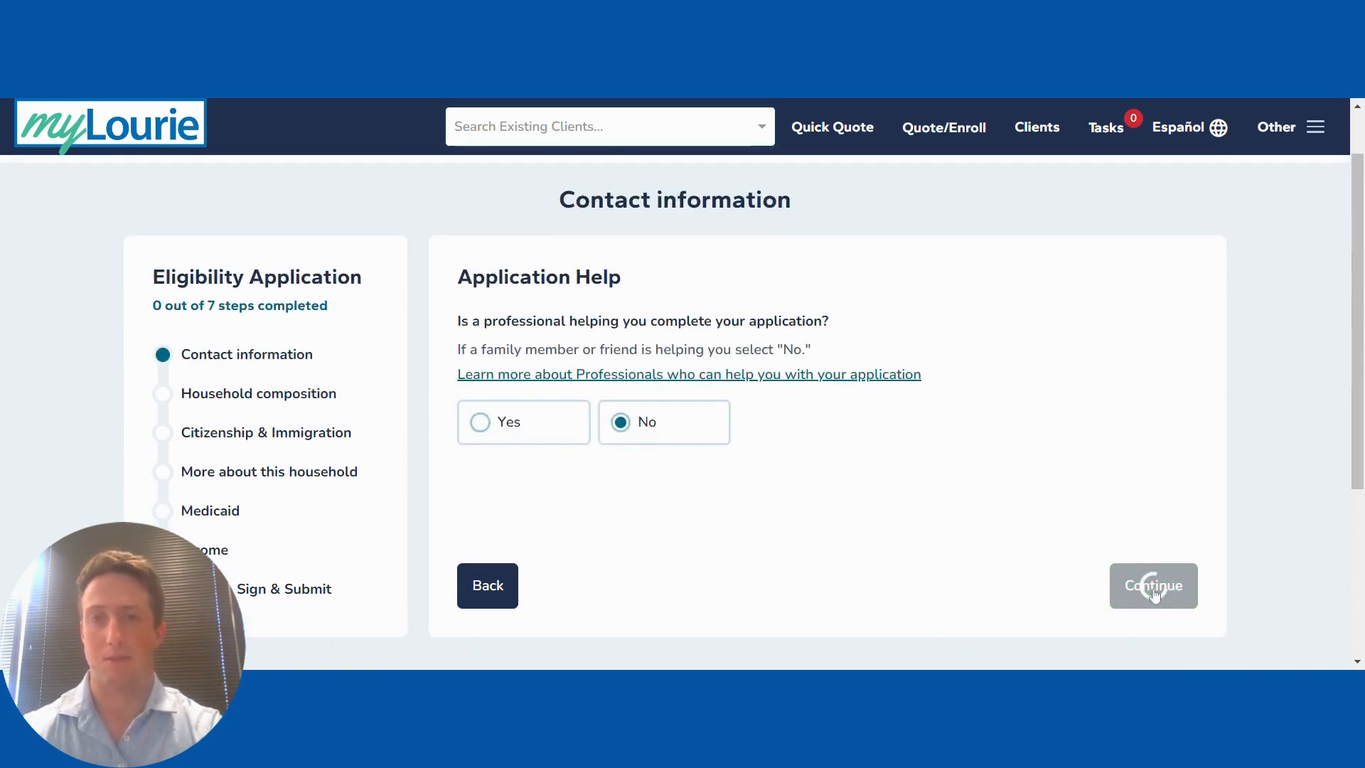
scroll(813, 399, down, 3)
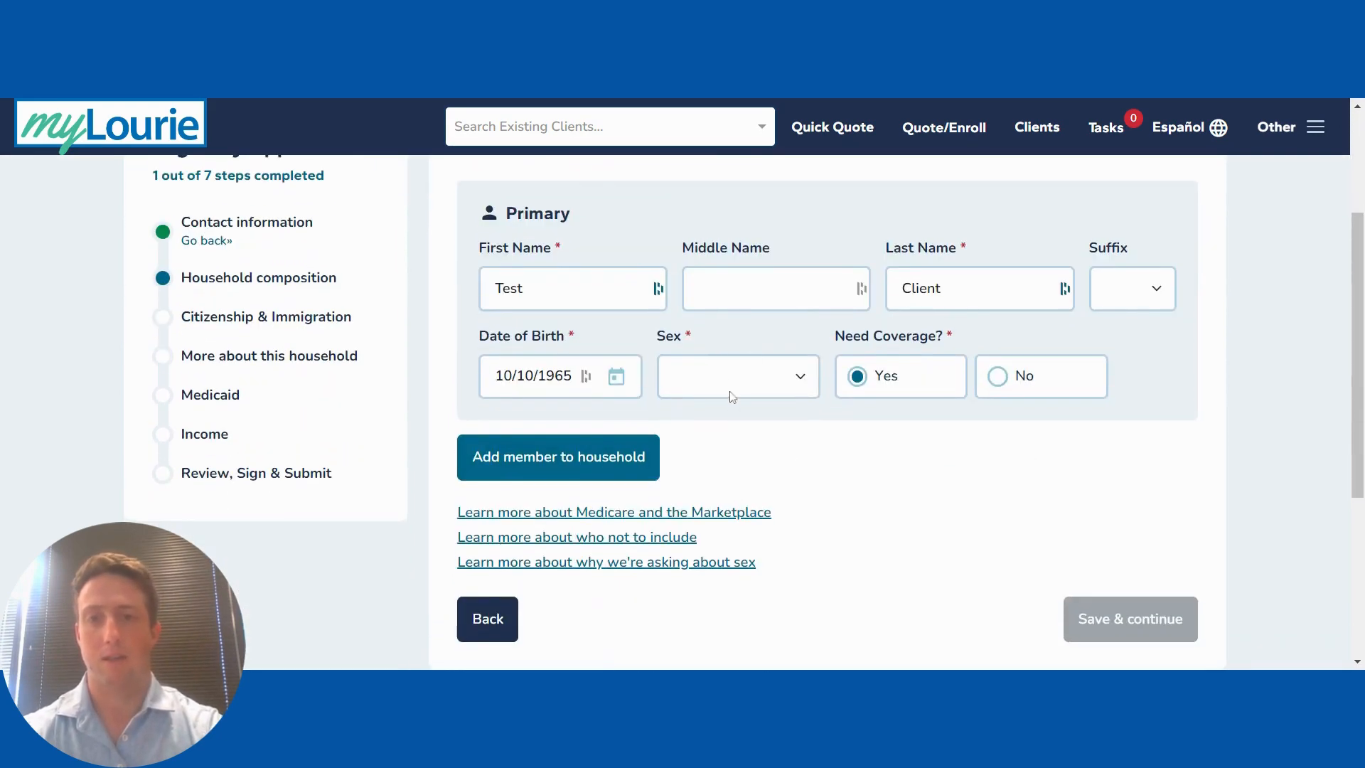
Step: Set the primary member's sex to Female and save the household members
click(721, 375)
click(705, 437)
click(832, 467)
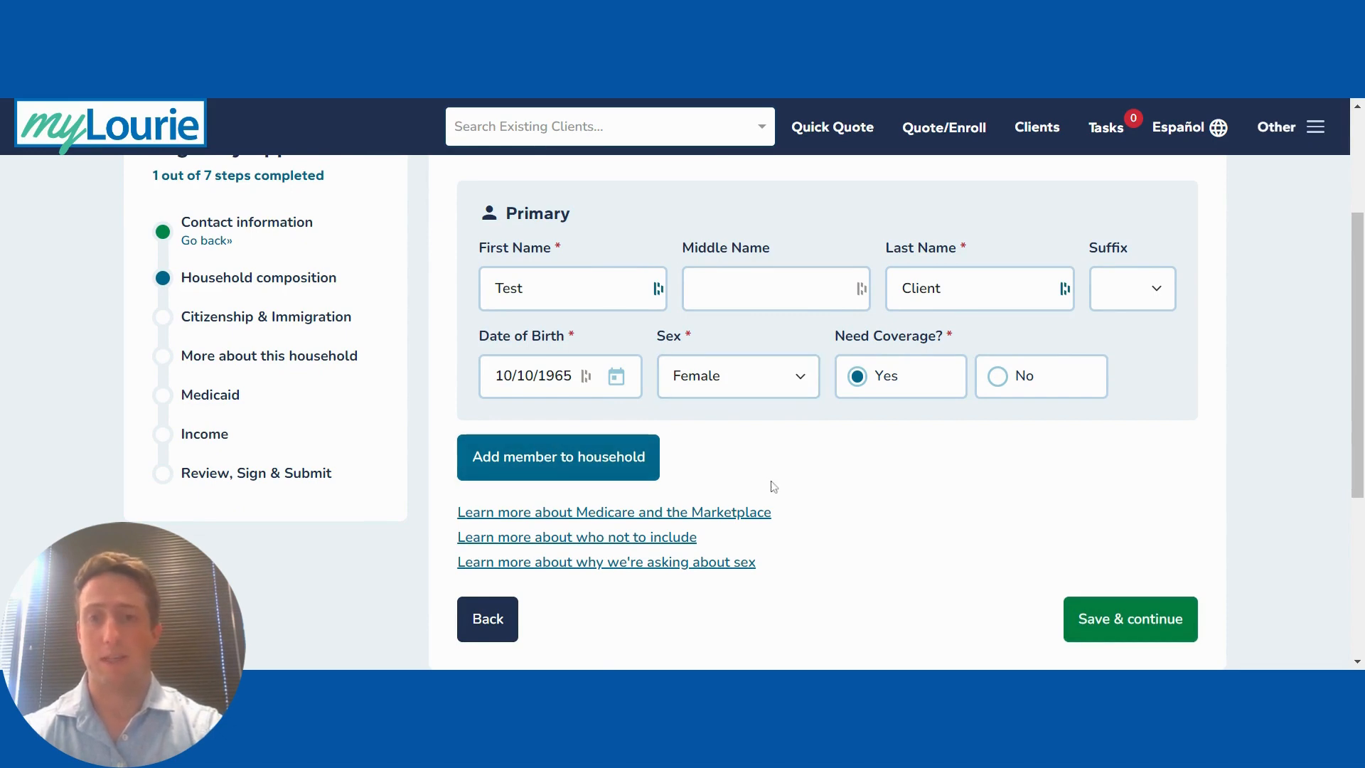
click(1104, 620)
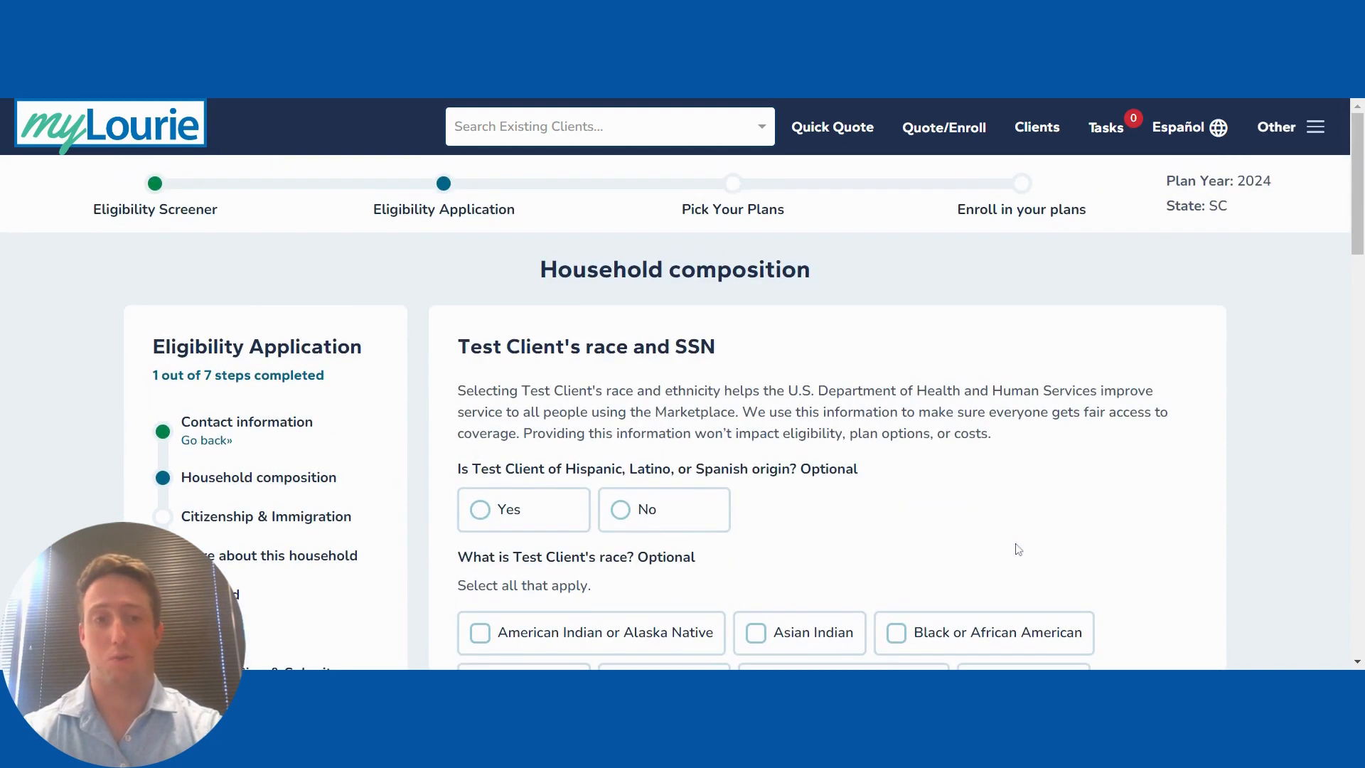
Step: Enter the client's Social Security number, confirm the name matches the card, and save
scroll(832, 530, down, 5)
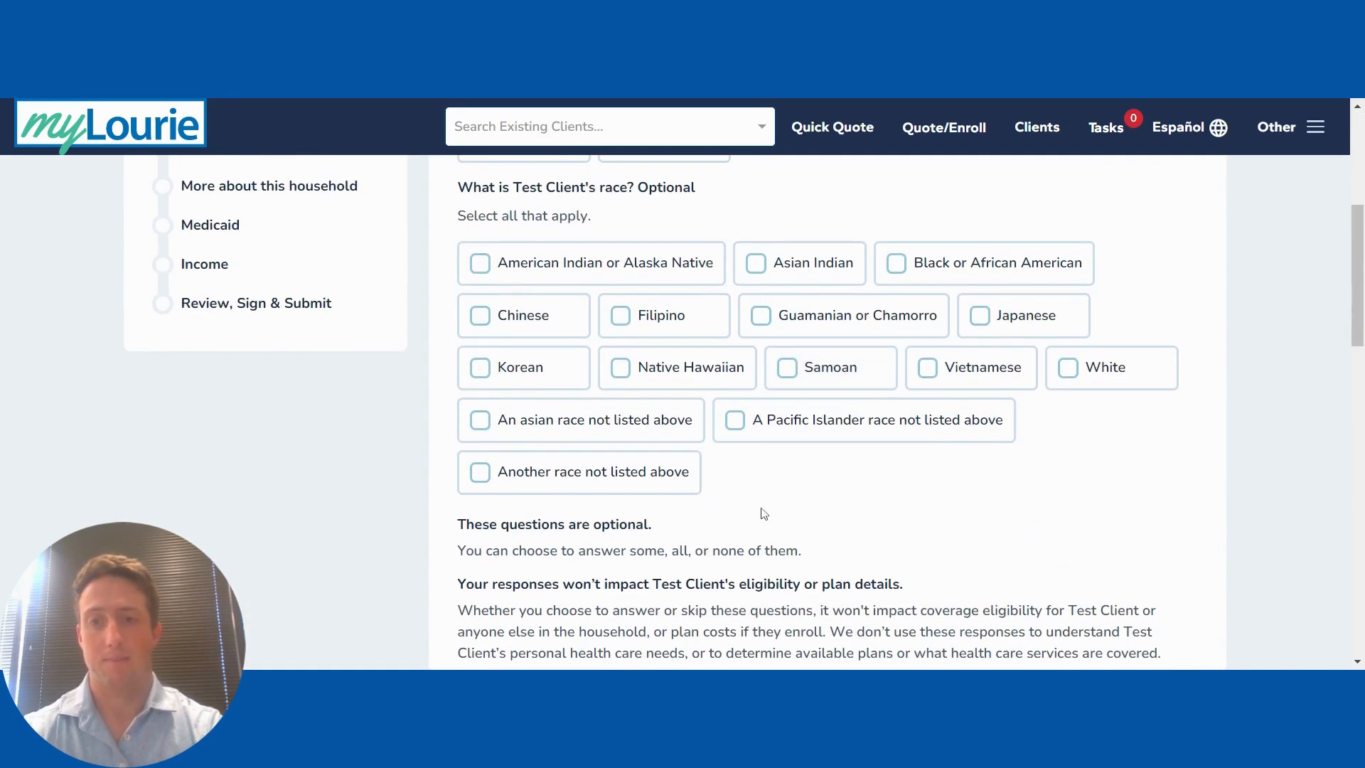
scroll(761, 508, down, 5)
scroll(763, 513, down, 12)
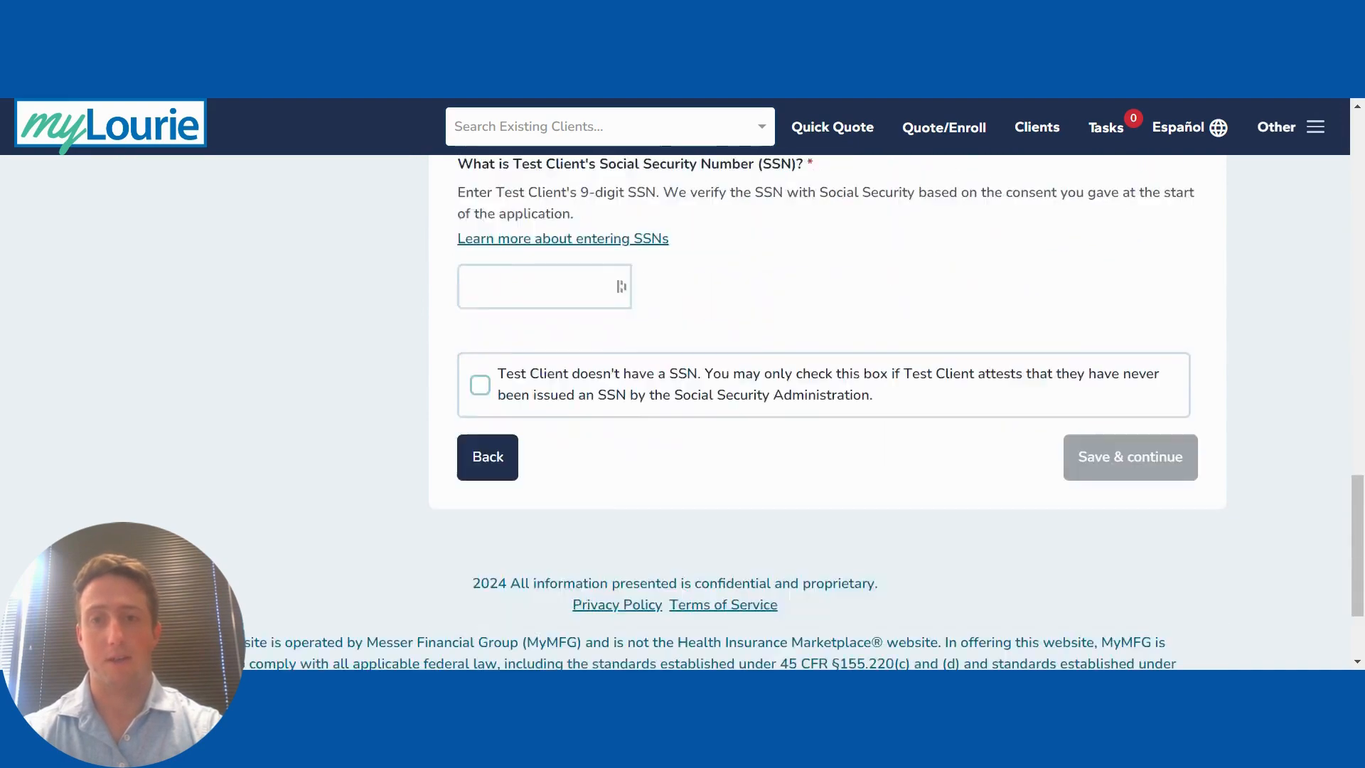
scroll(620, 484, up, 3)
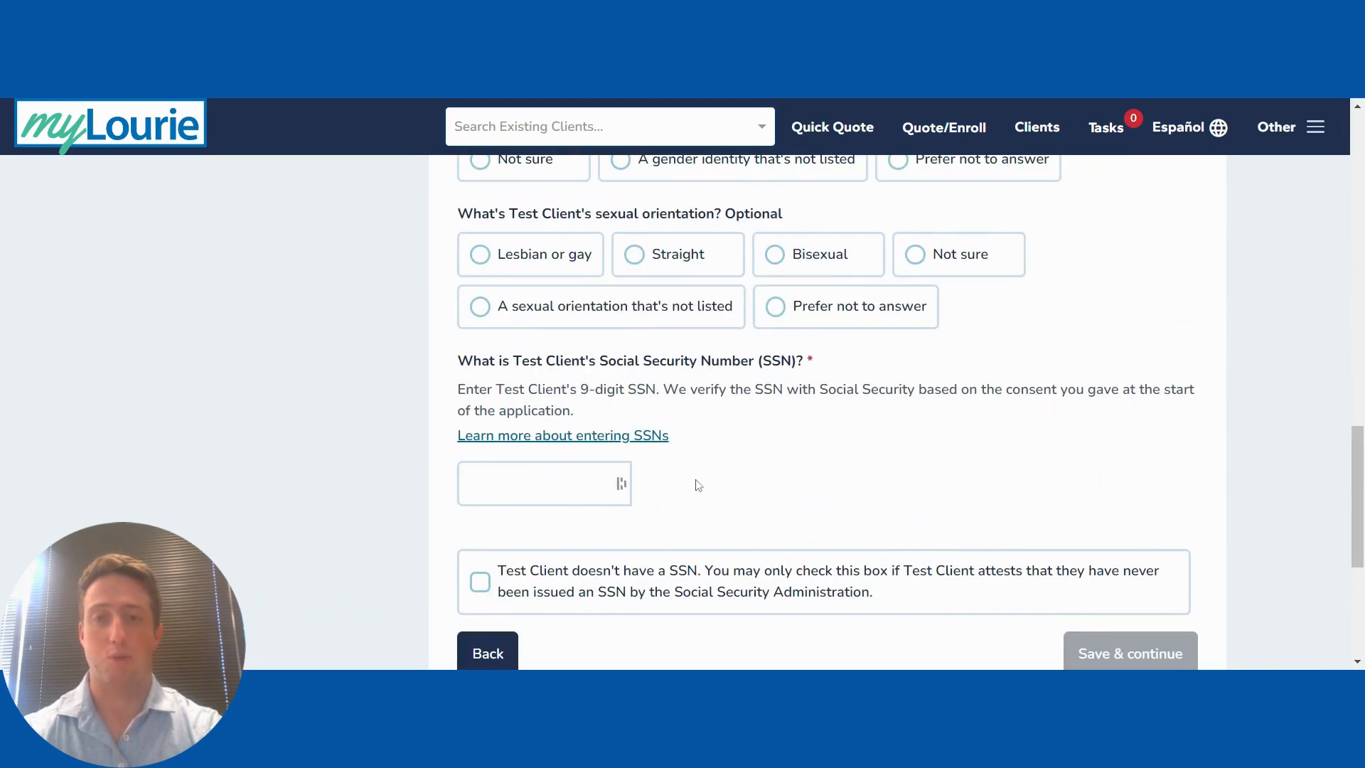
click(540, 483)
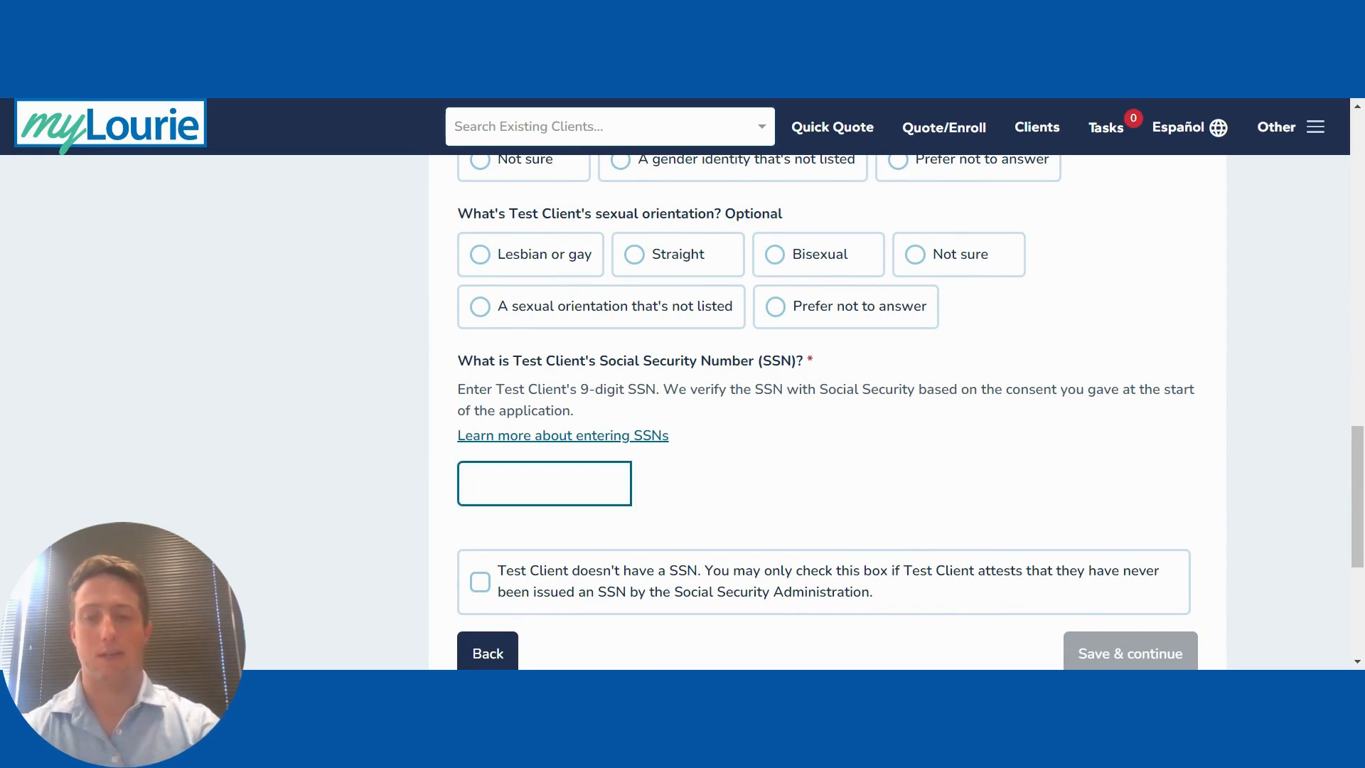
text(***)
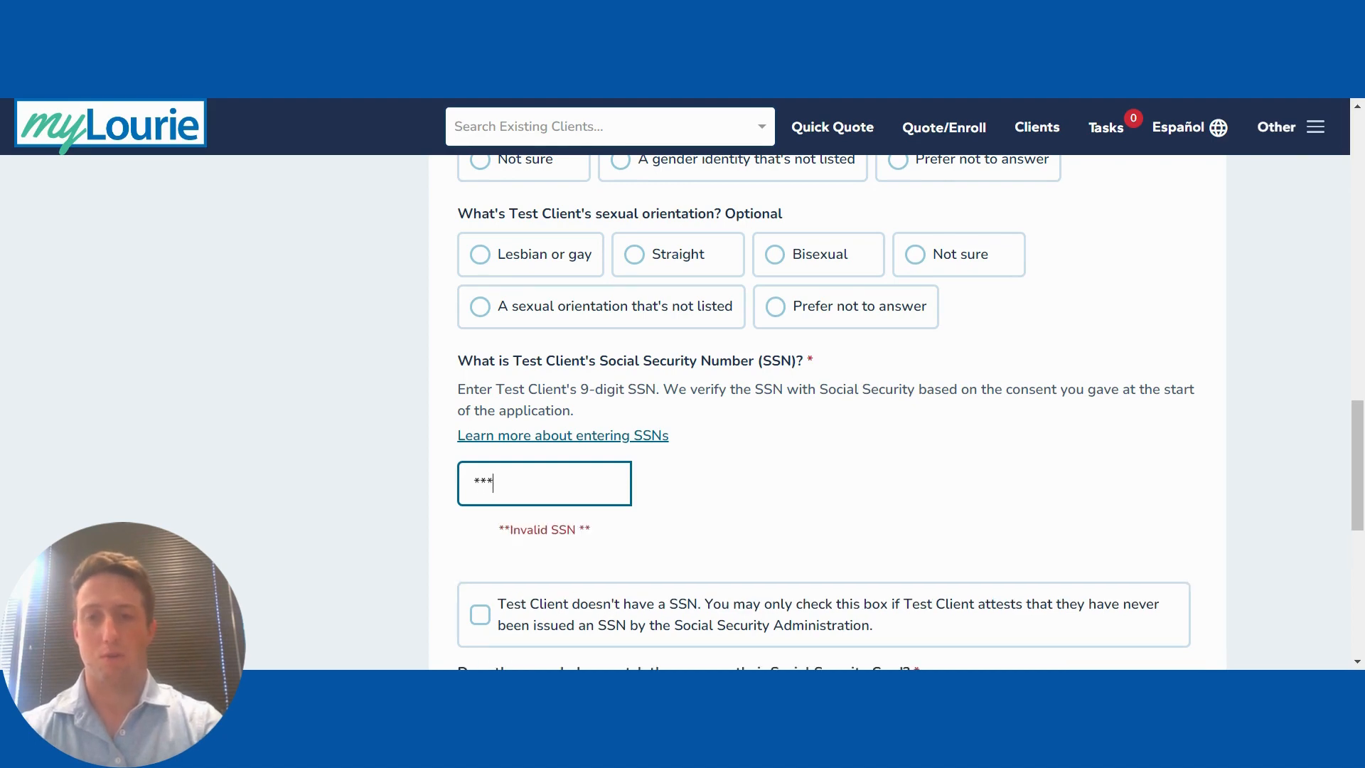
text(-**-00)
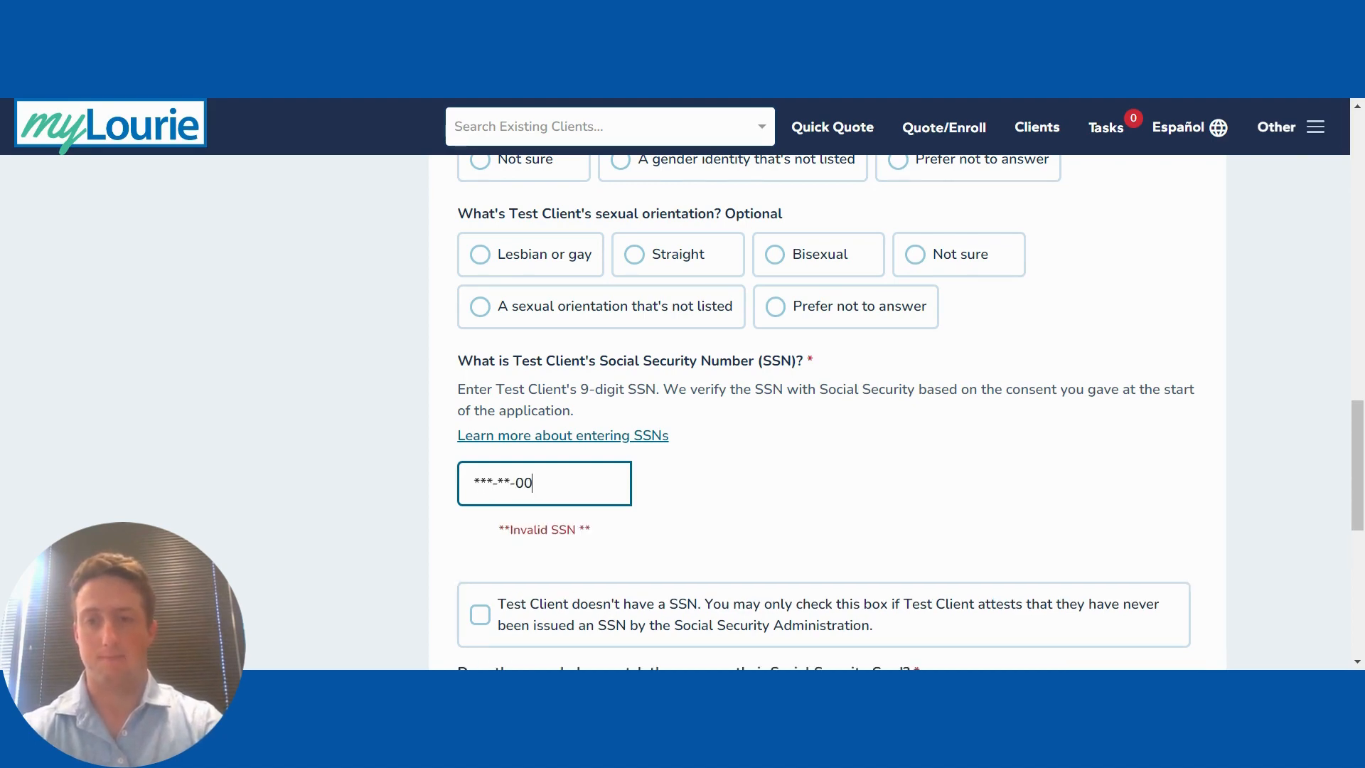
text(10)
key(BackSpace)
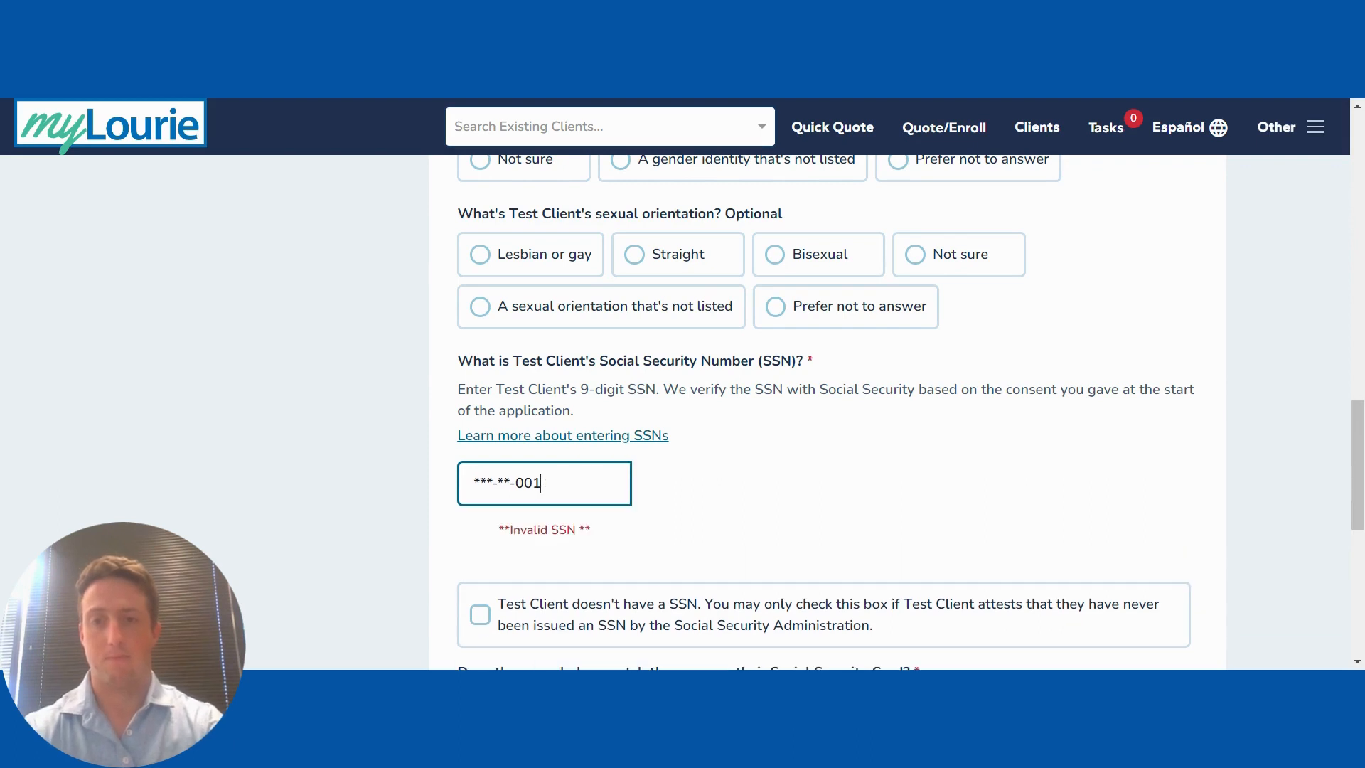
text(0)
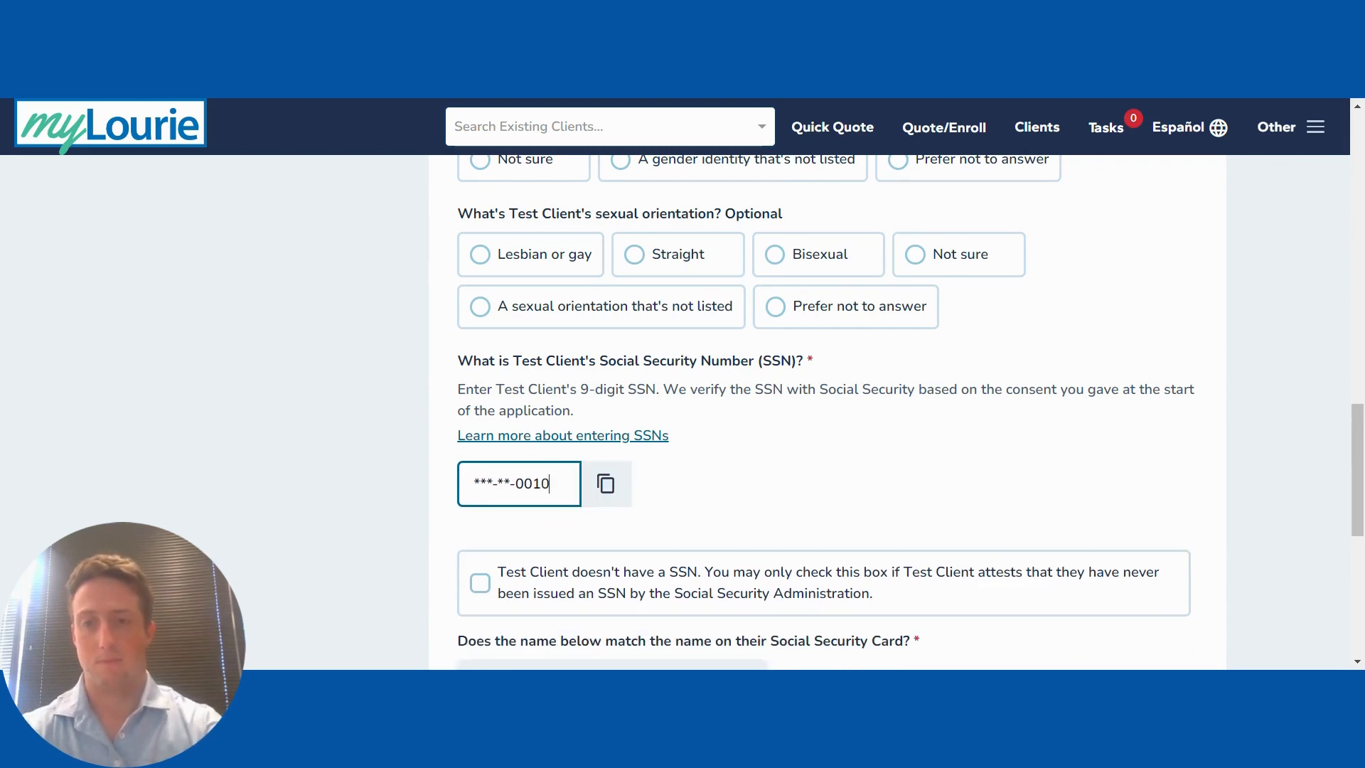
click(802, 508)
scroll(858, 551, down, 2)
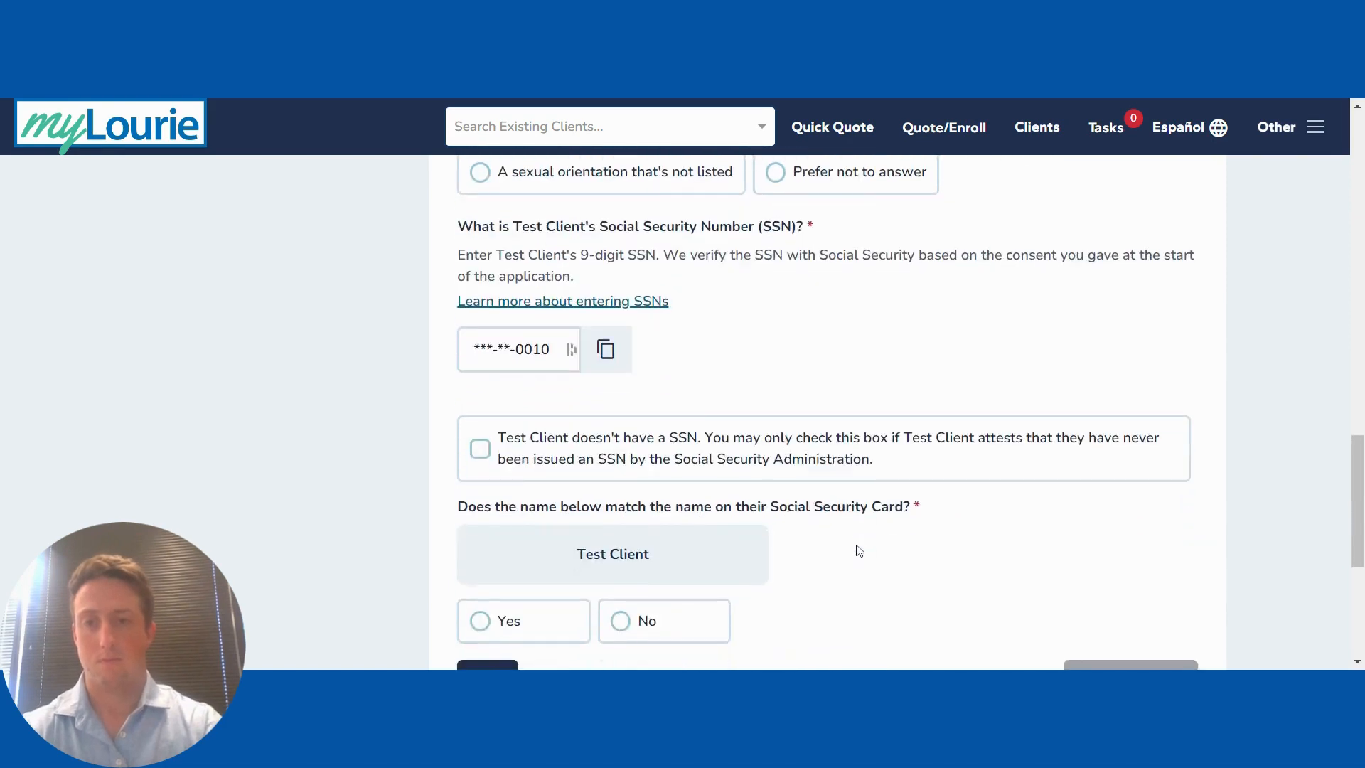
scroll(597, 455, down, 1)
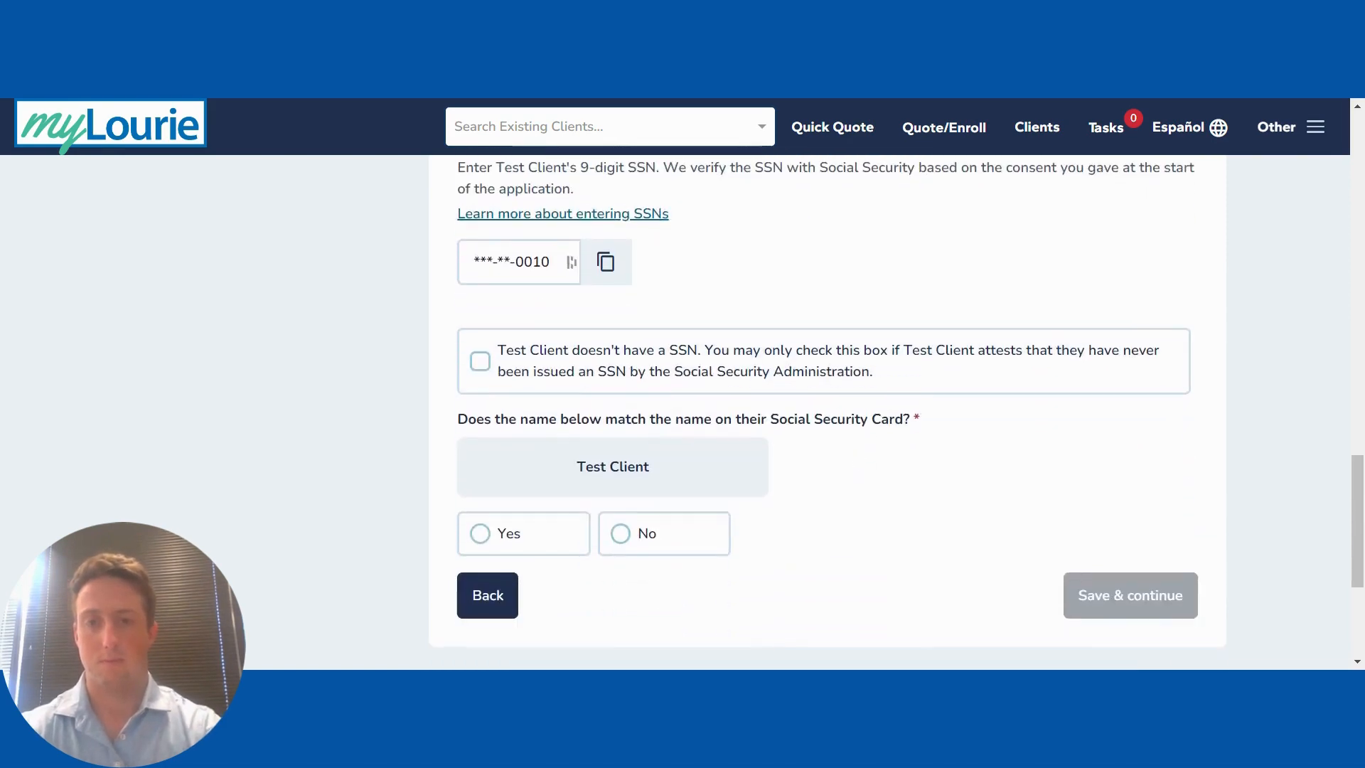
click(506, 533)
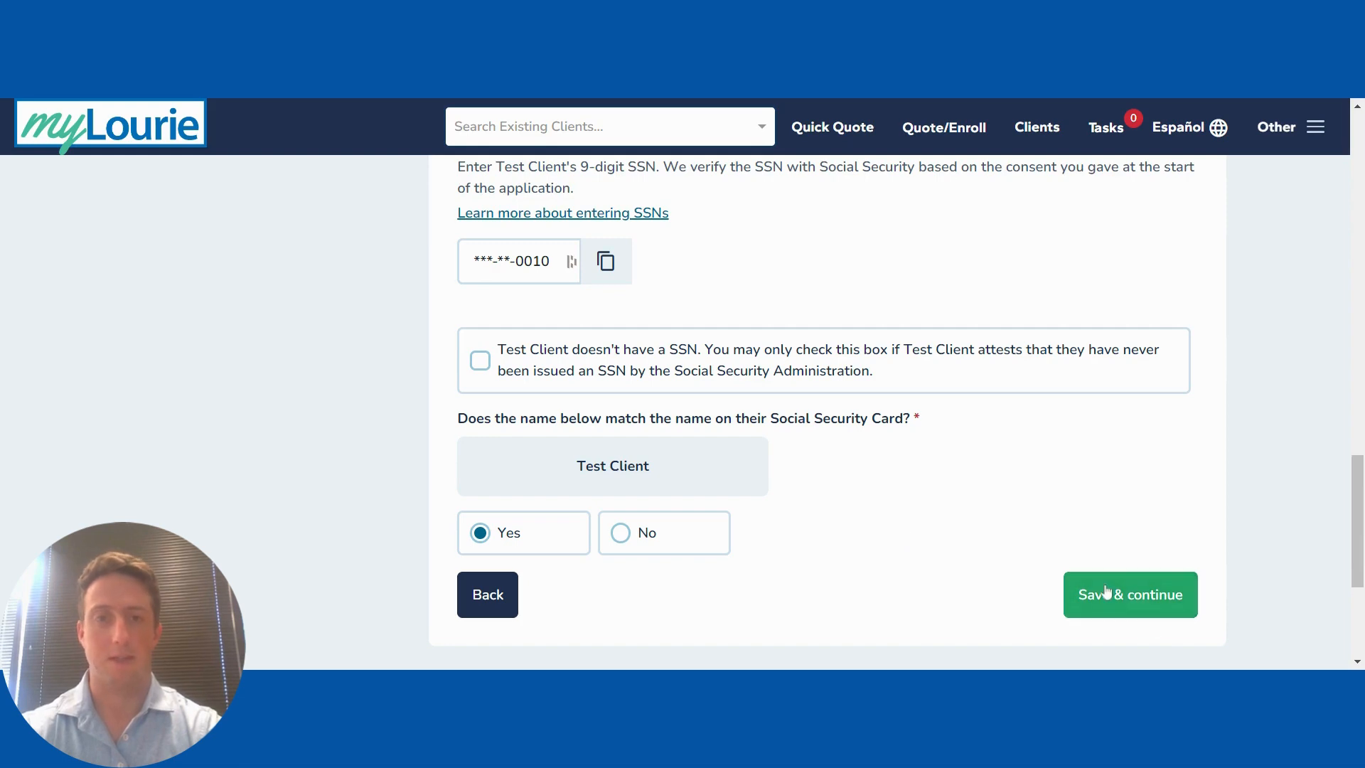
click(1137, 604)
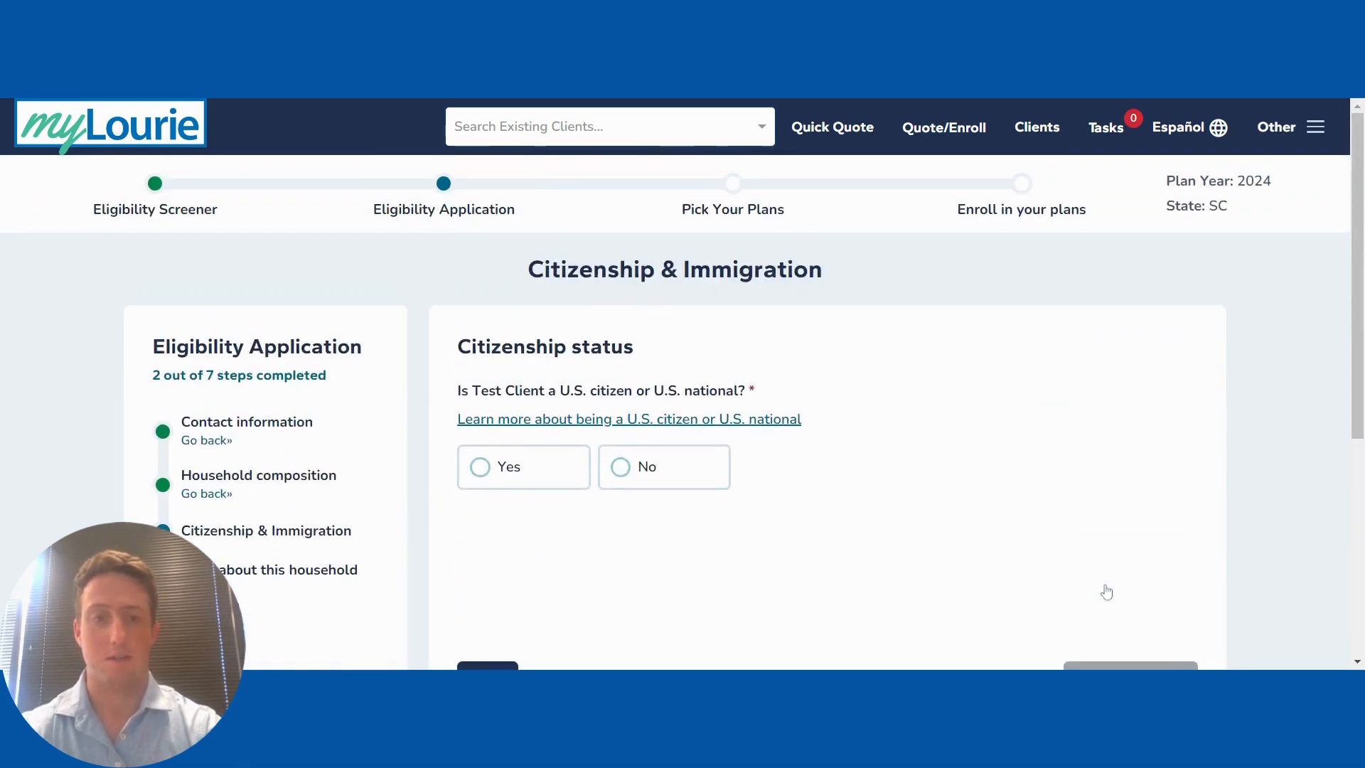
Step: Record the client as a U.S. citizen who is not naturalized or derived
click(510, 489)
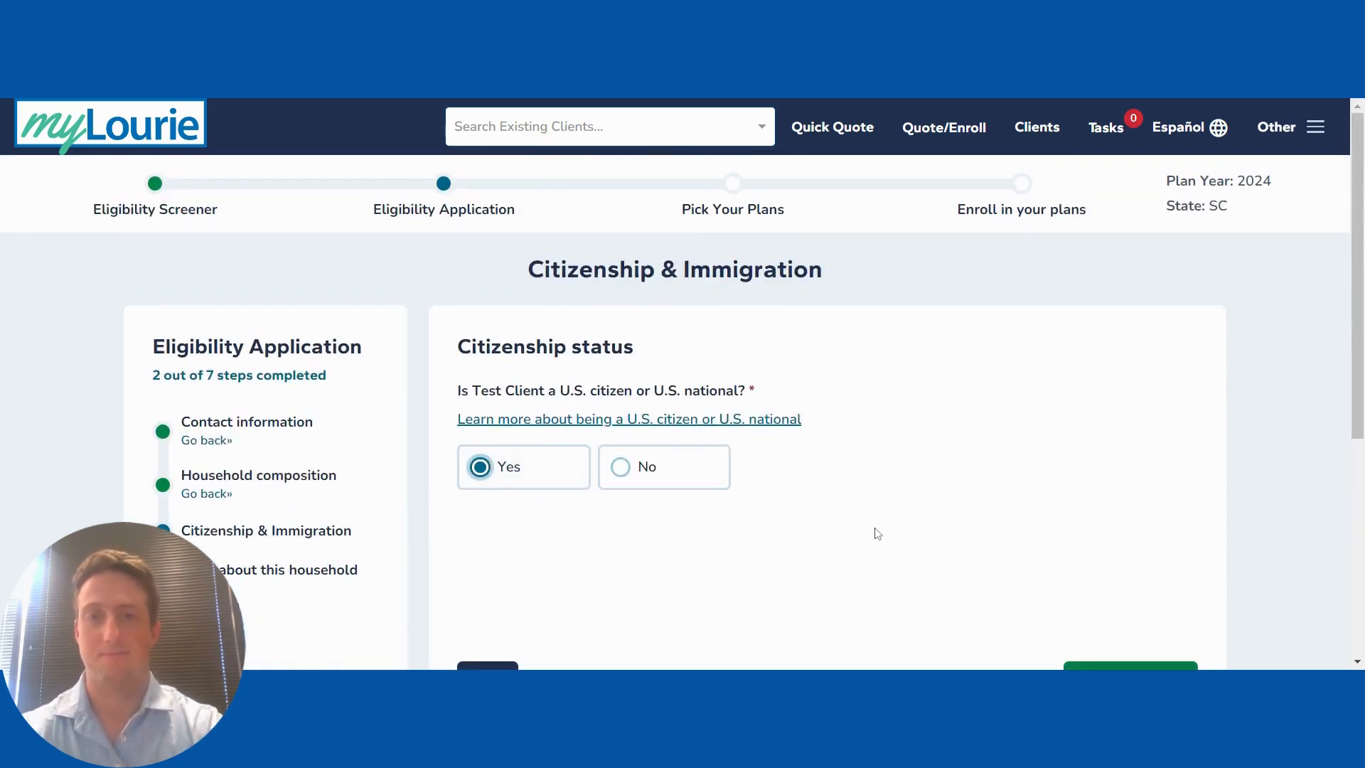
scroll(878, 533, down, 1)
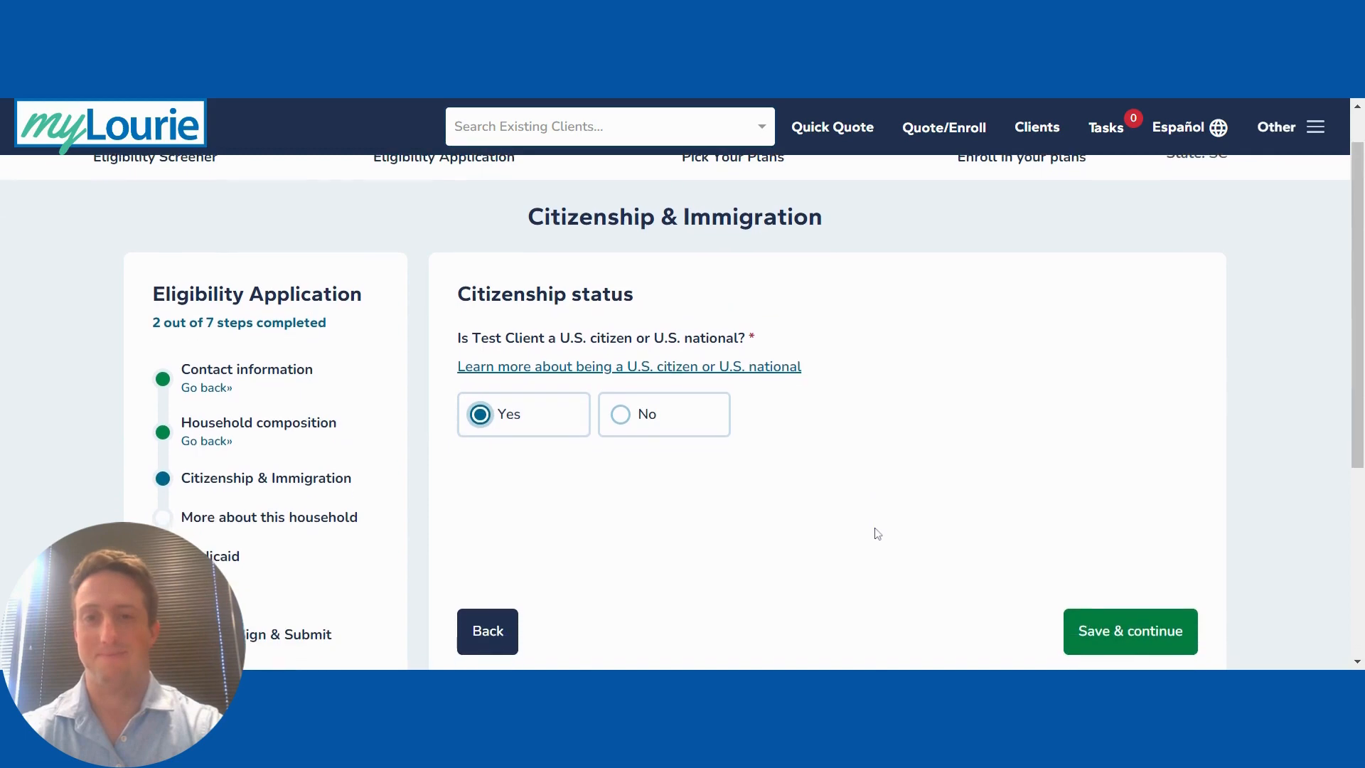
click(1124, 631)
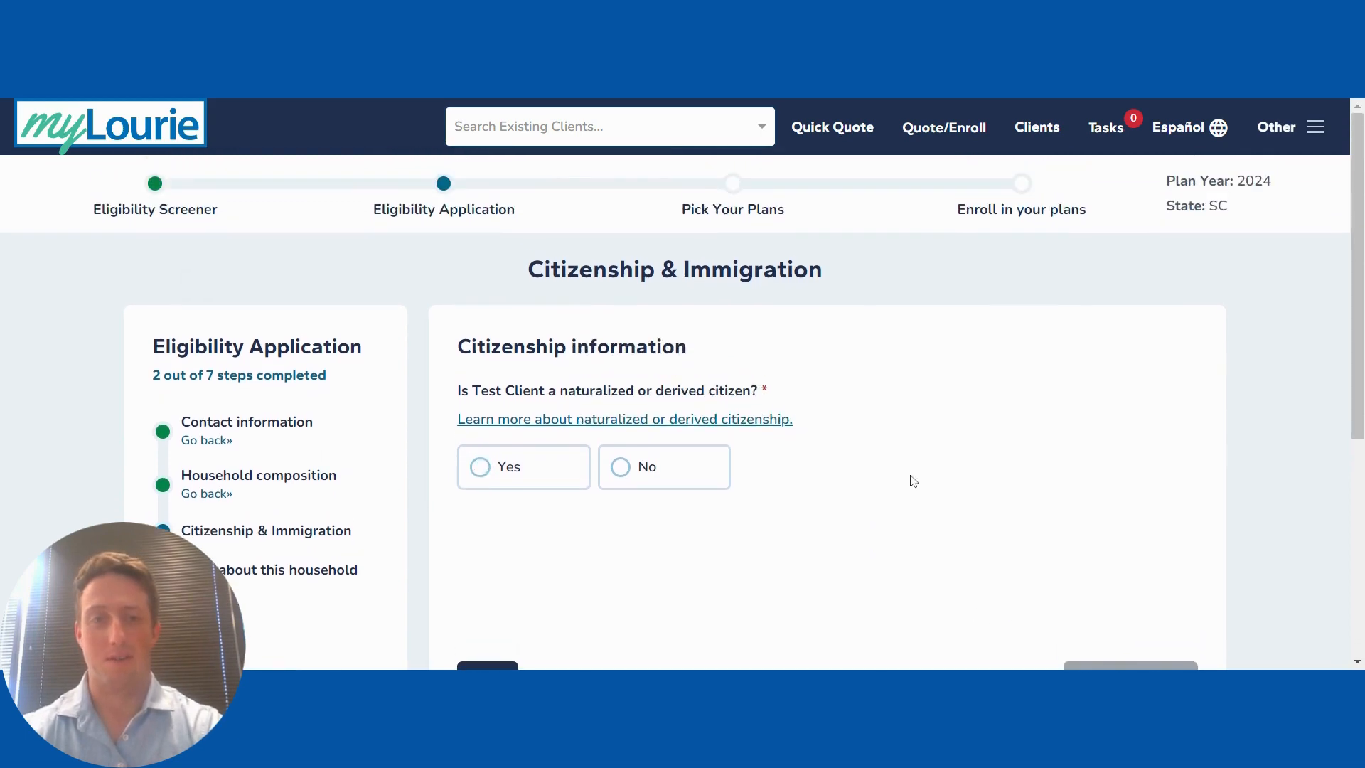
scroll(907, 478, down, 1)
click(659, 393)
click(1133, 599)
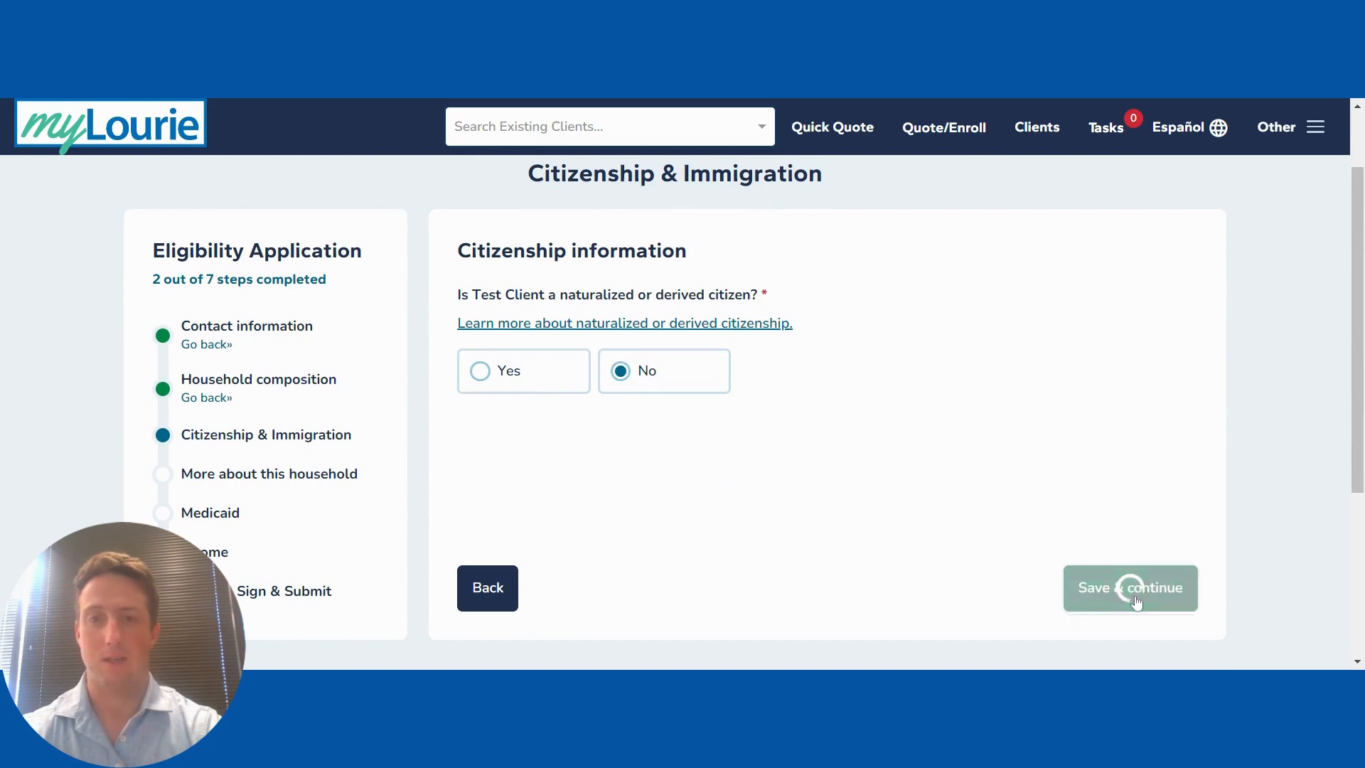
Step: Skip the optional disability questions and mark that none of the household situations apply
scroll(849, 535, down, 2)
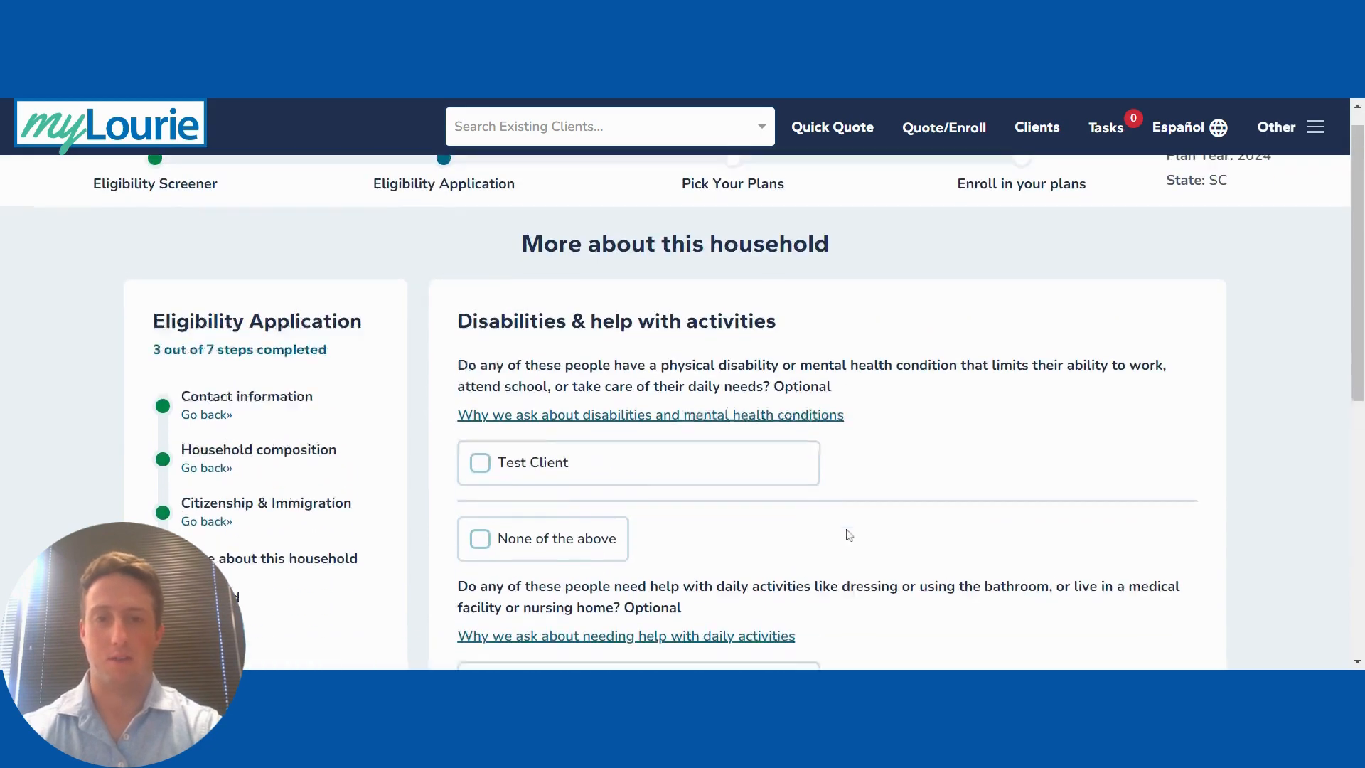
scroll(846, 535, down, 3)
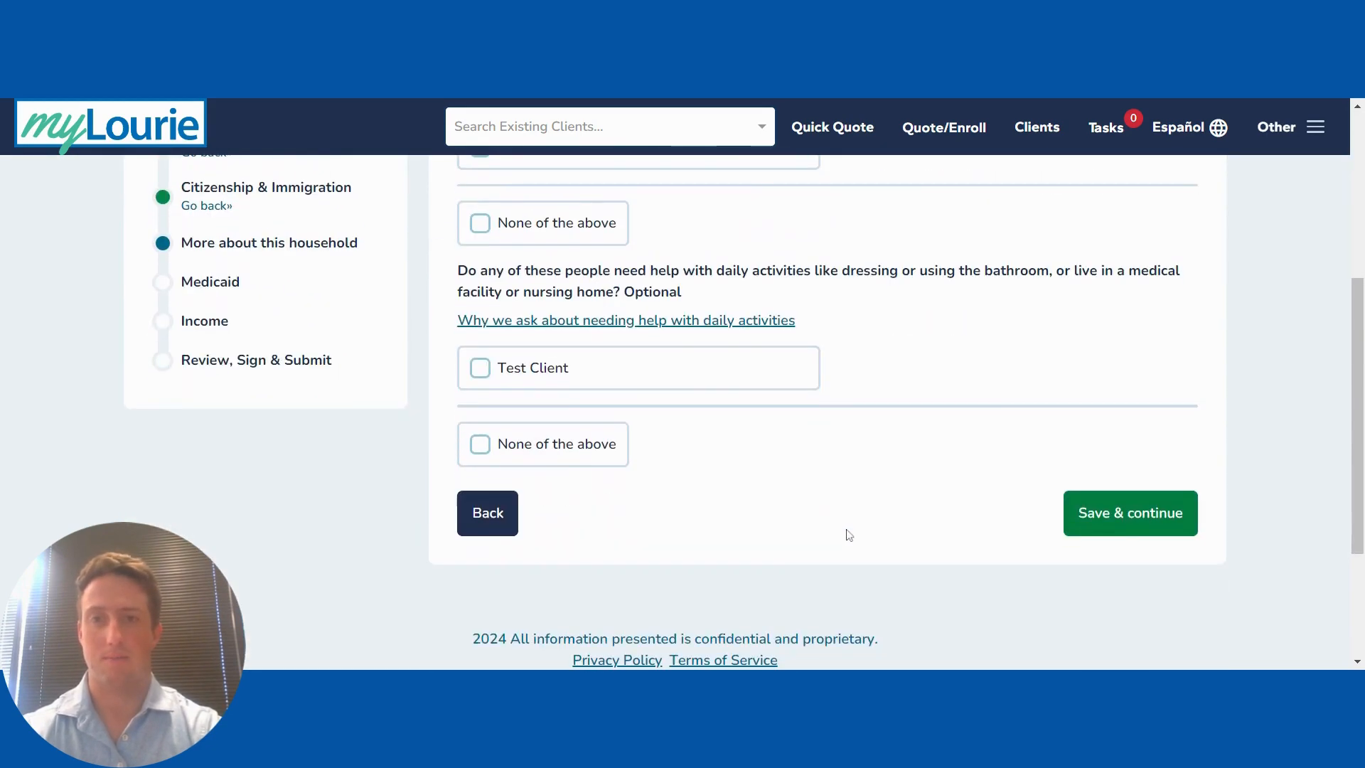
click(1136, 532)
scroll(841, 442, down, 2)
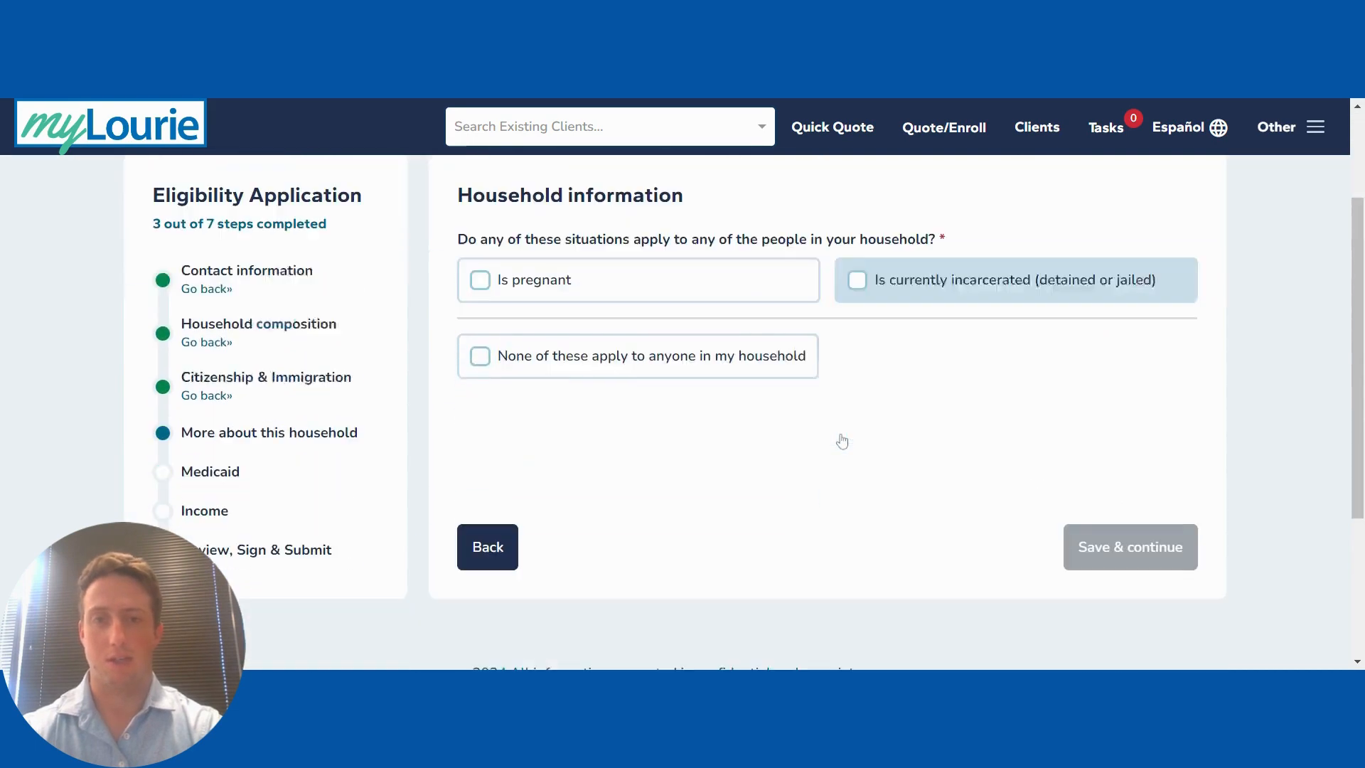
click(661, 359)
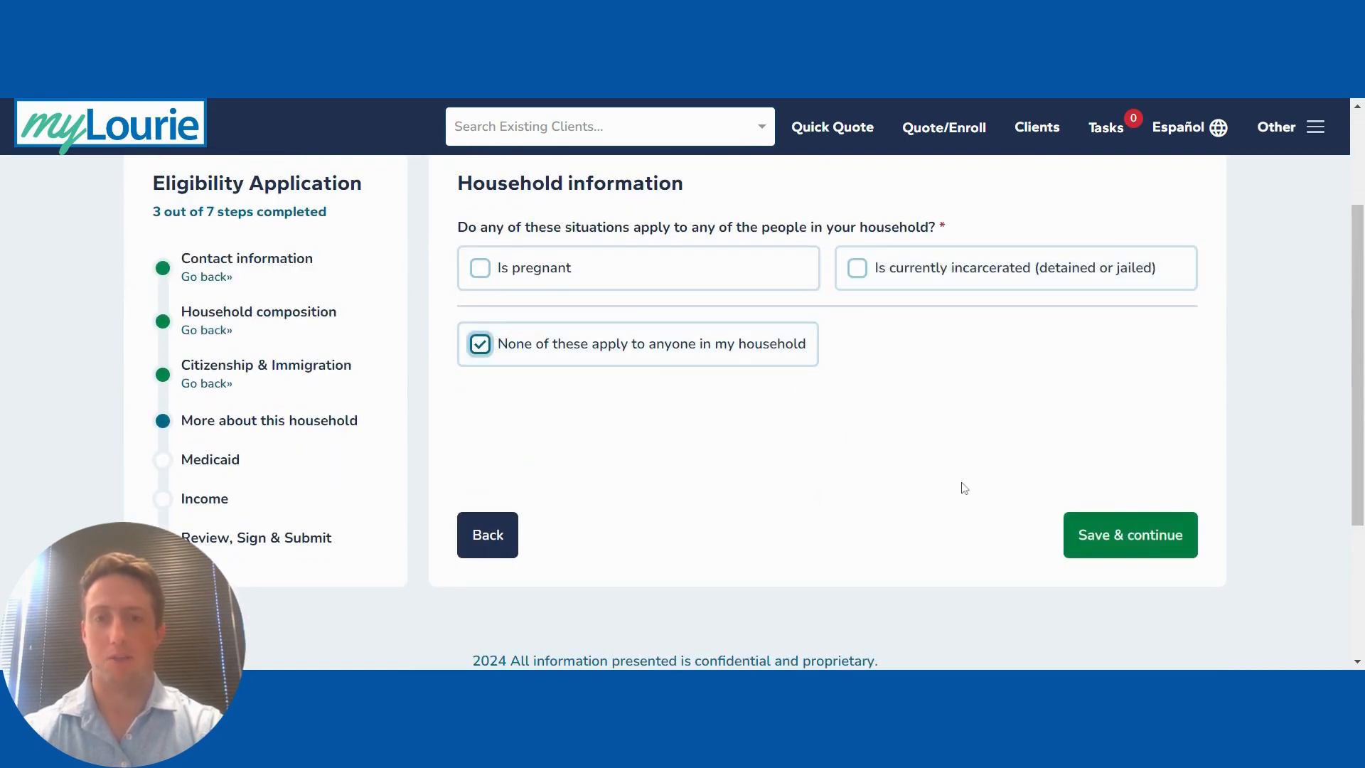
click(1138, 536)
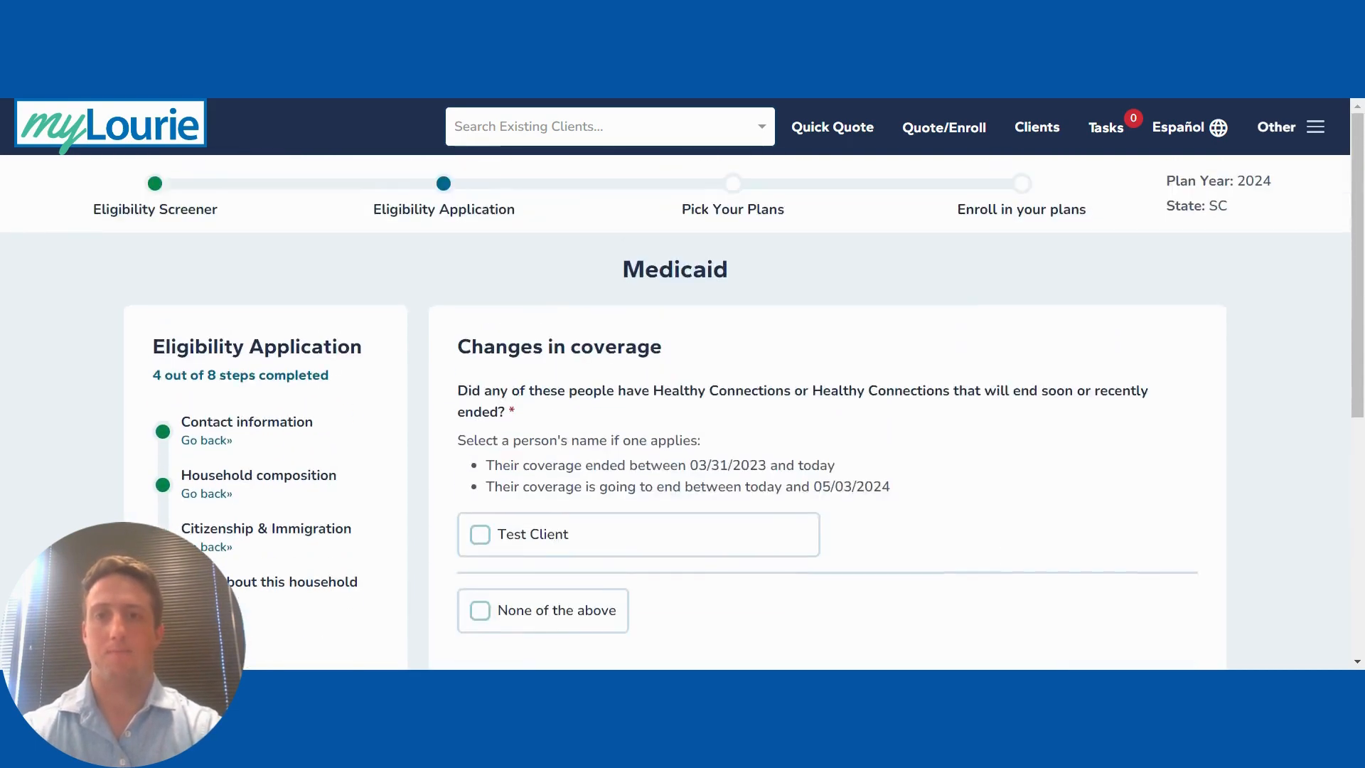
Step: Report no Healthy Connections coverage ending and None of the above for Medicaid denial
scroll(1137, 535, down, 2)
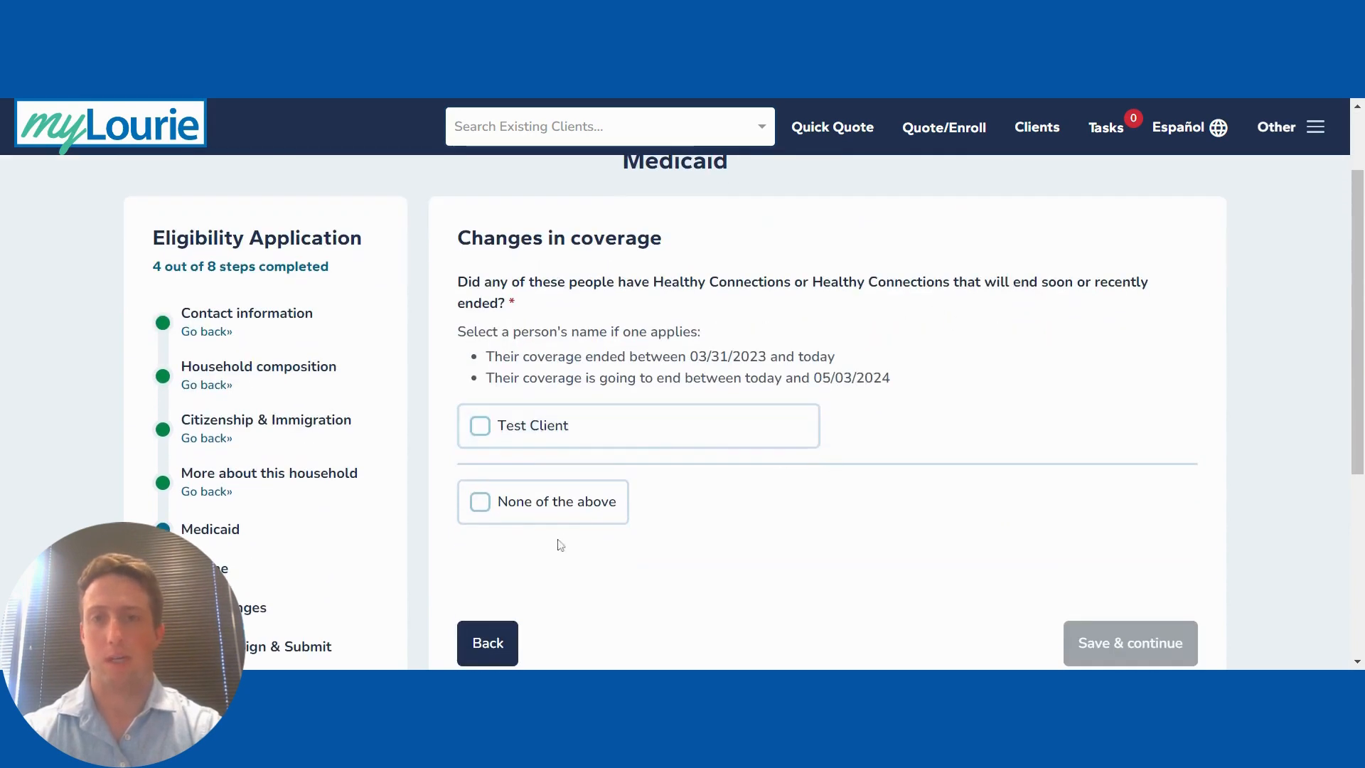
click(514, 517)
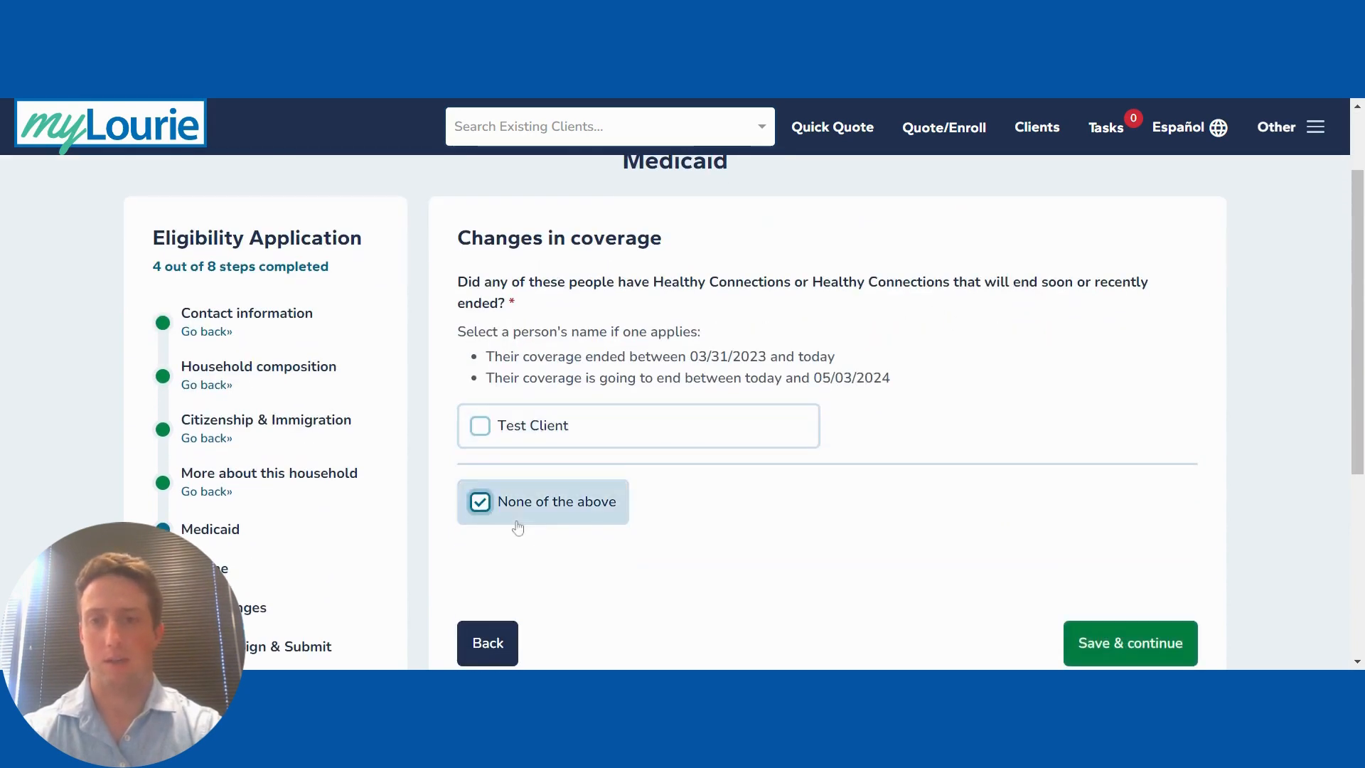
click(1068, 636)
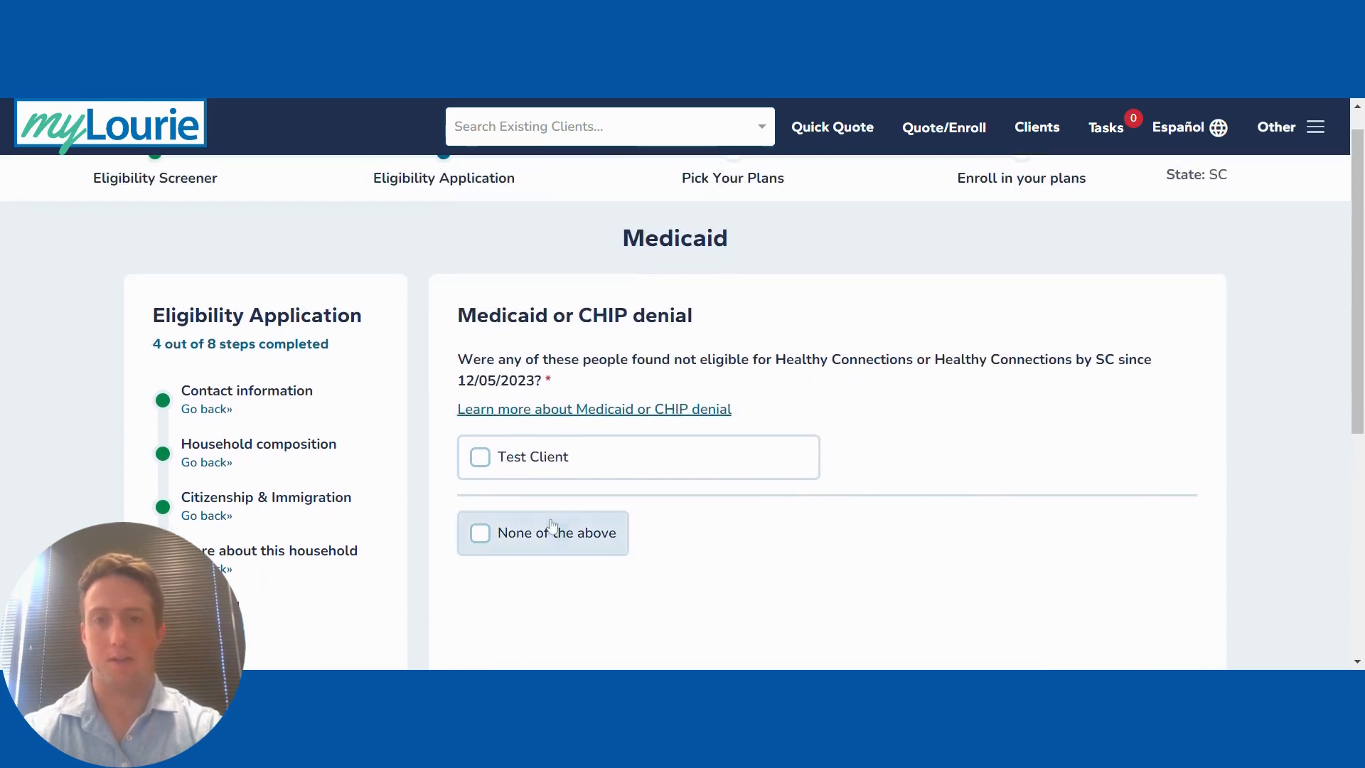
click(552, 525)
scroll(995, 545, down, 3)
click(1121, 540)
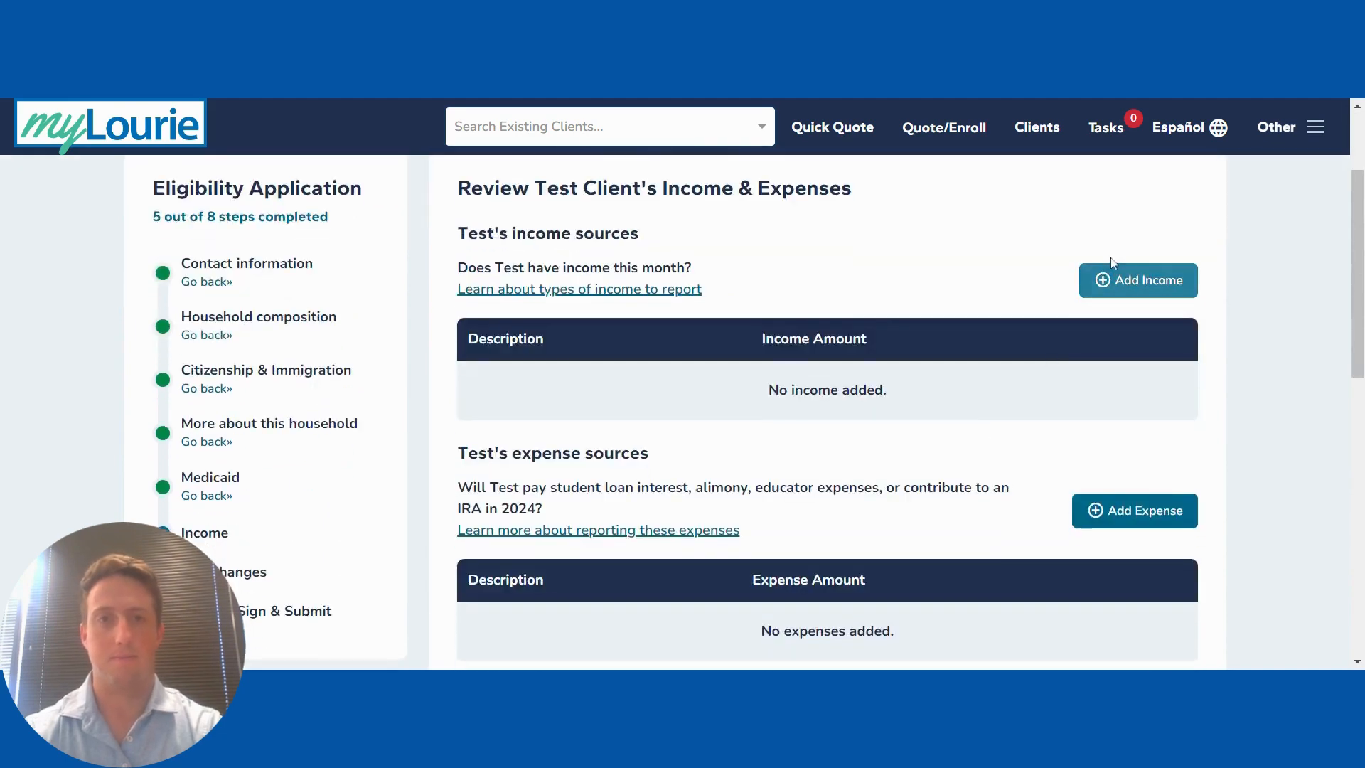
Step: Add a Job income source with employer 'Test Employer' and the employer's phone number
click(1128, 277)
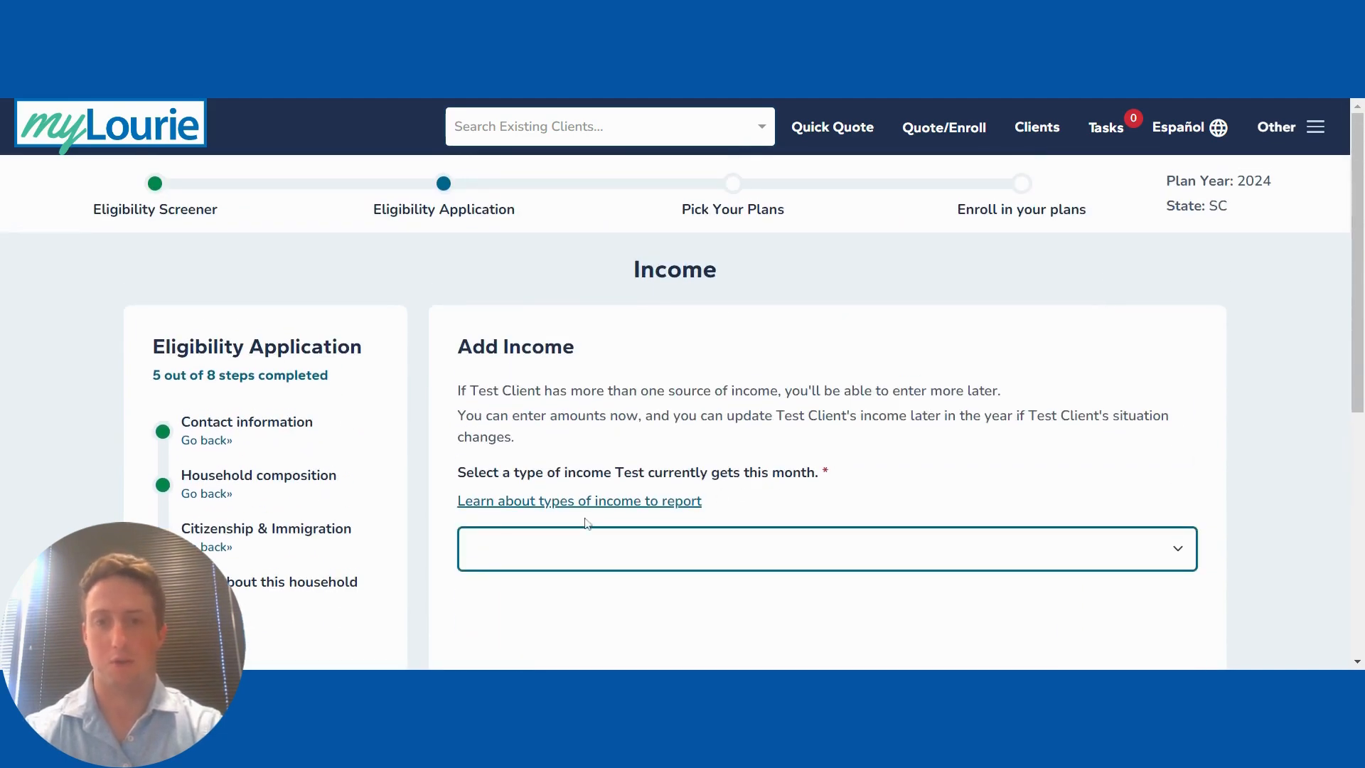
click(801, 556)
scroll(690, 599, down, 4)
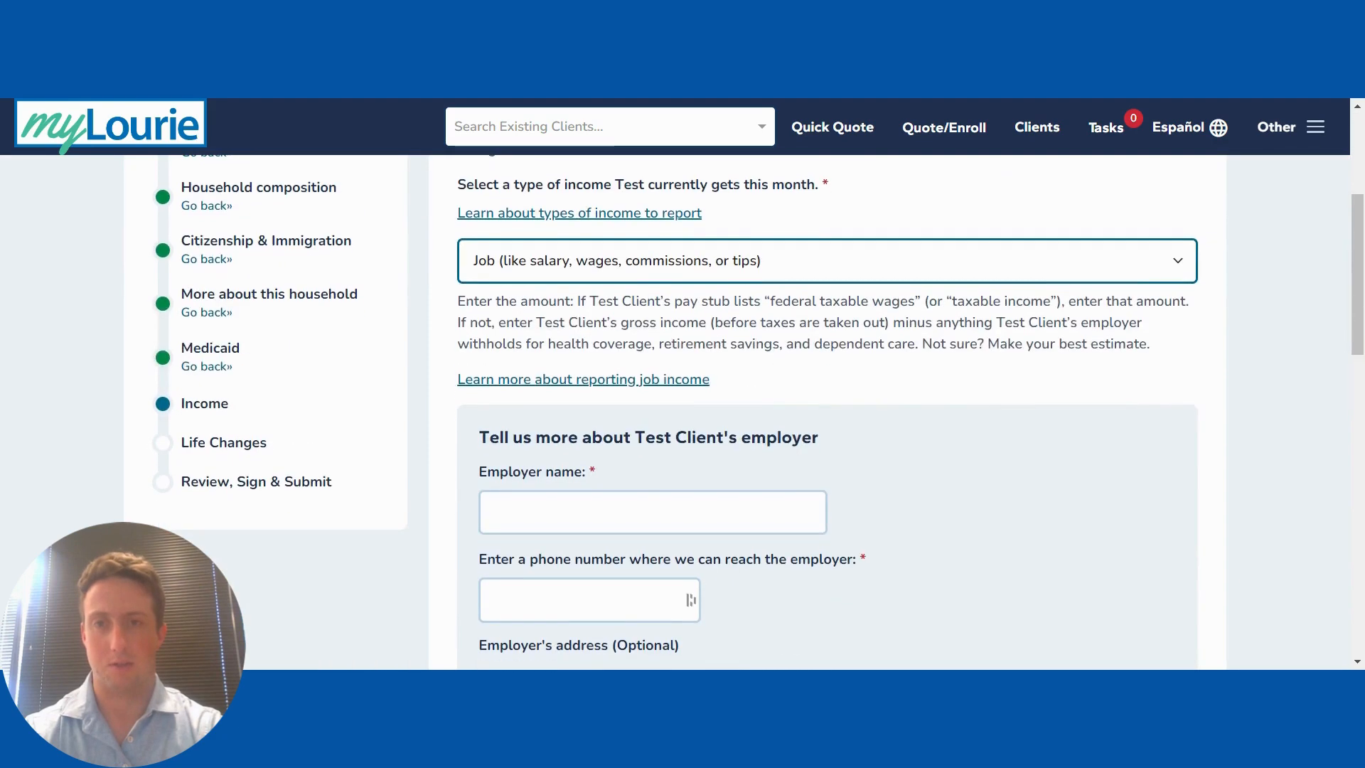
key(Tab)
text(Test Employe)
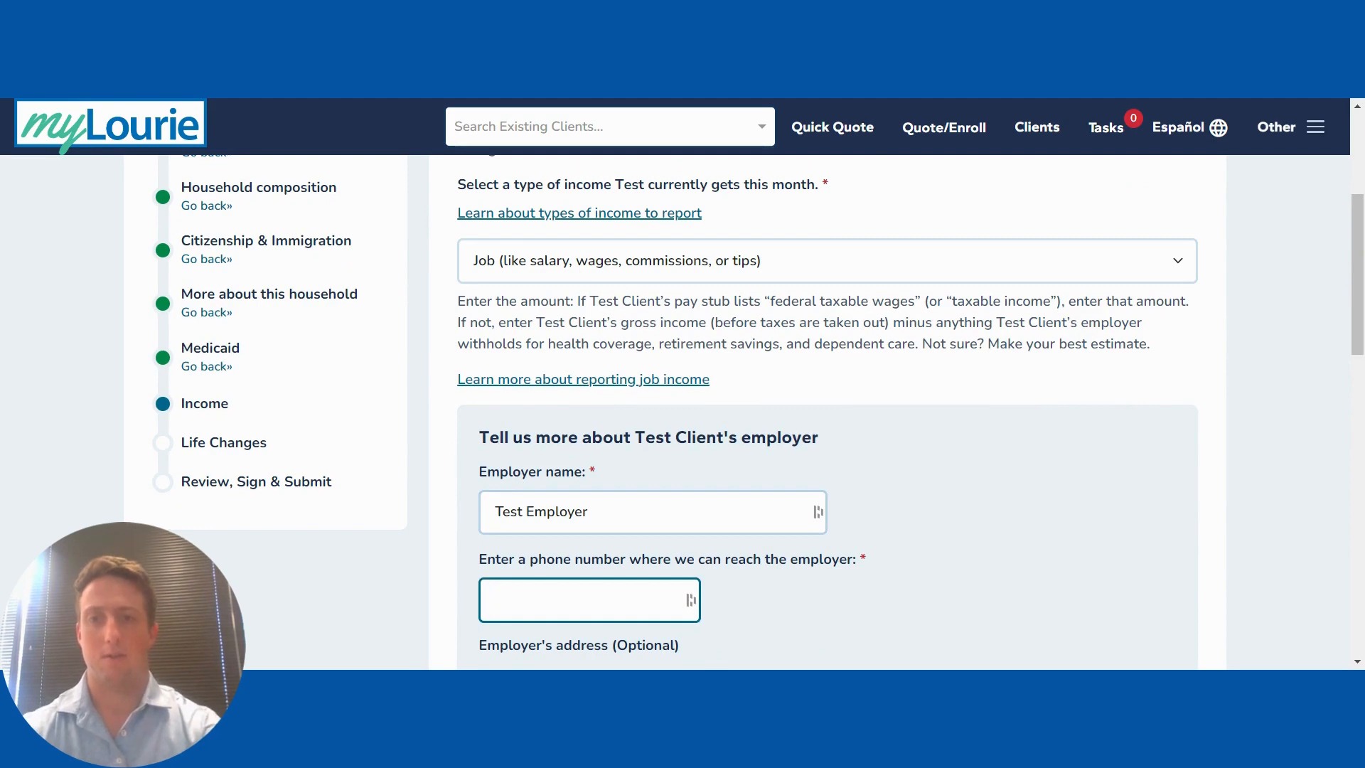
text(8063)
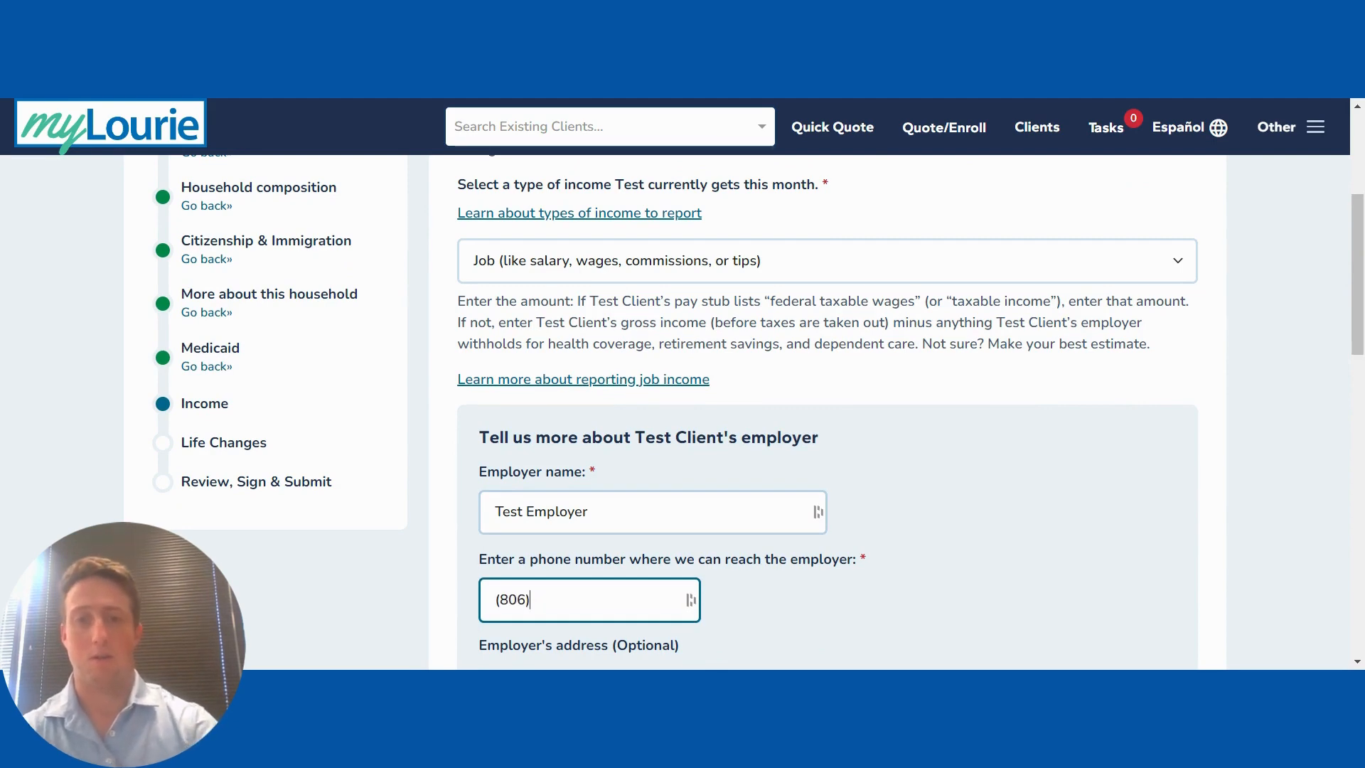
key(BackSpace)
text(88888888)
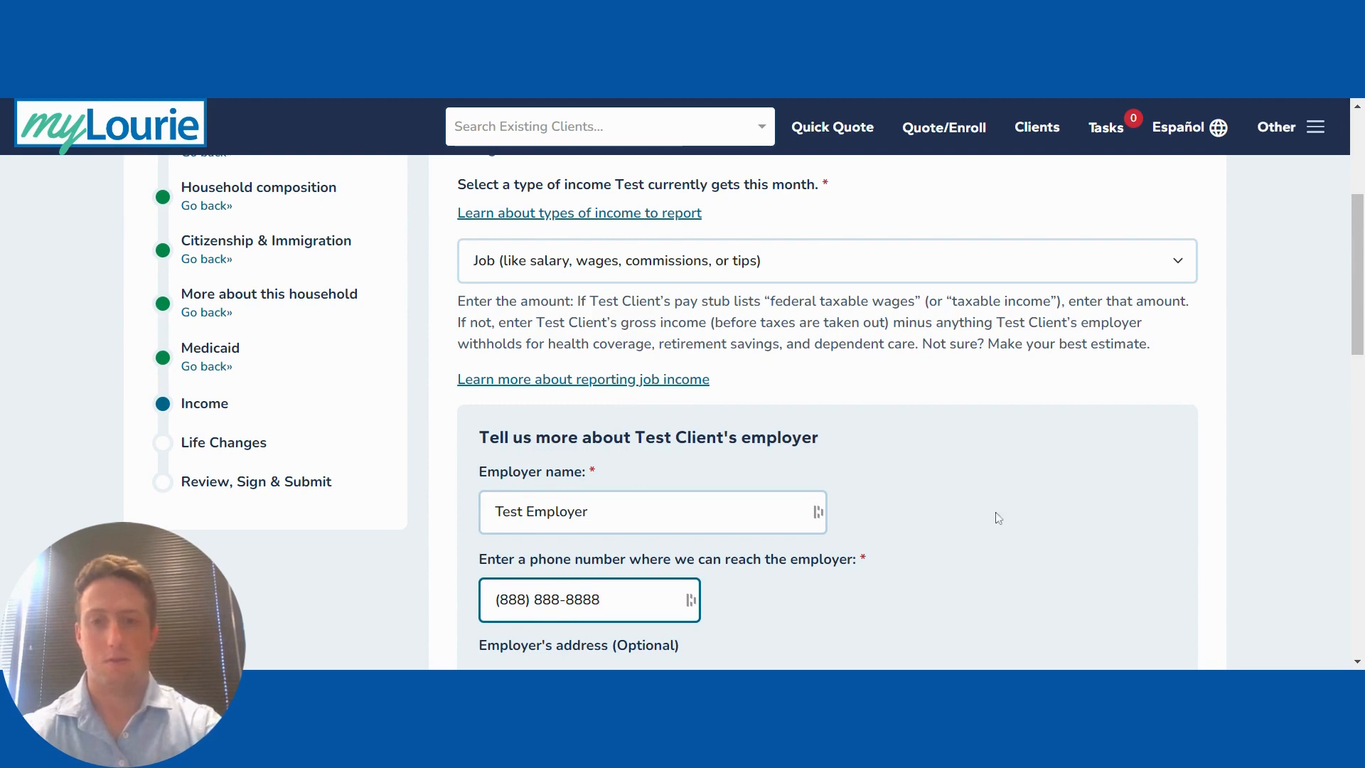
click(998, 519)
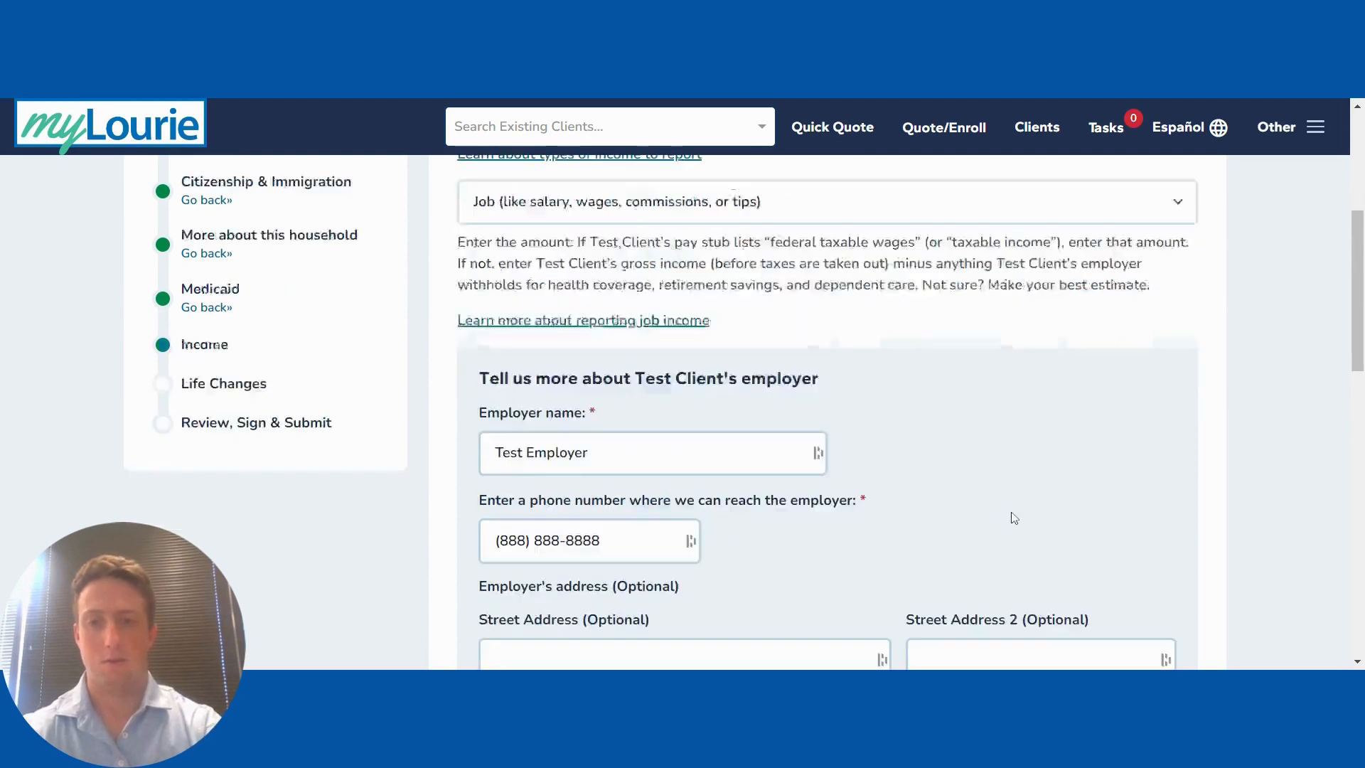
Step: Set the job pay to Yearly at 50,000, save, and confirm Yes to that amount
scroll(998, 518, down, 6)
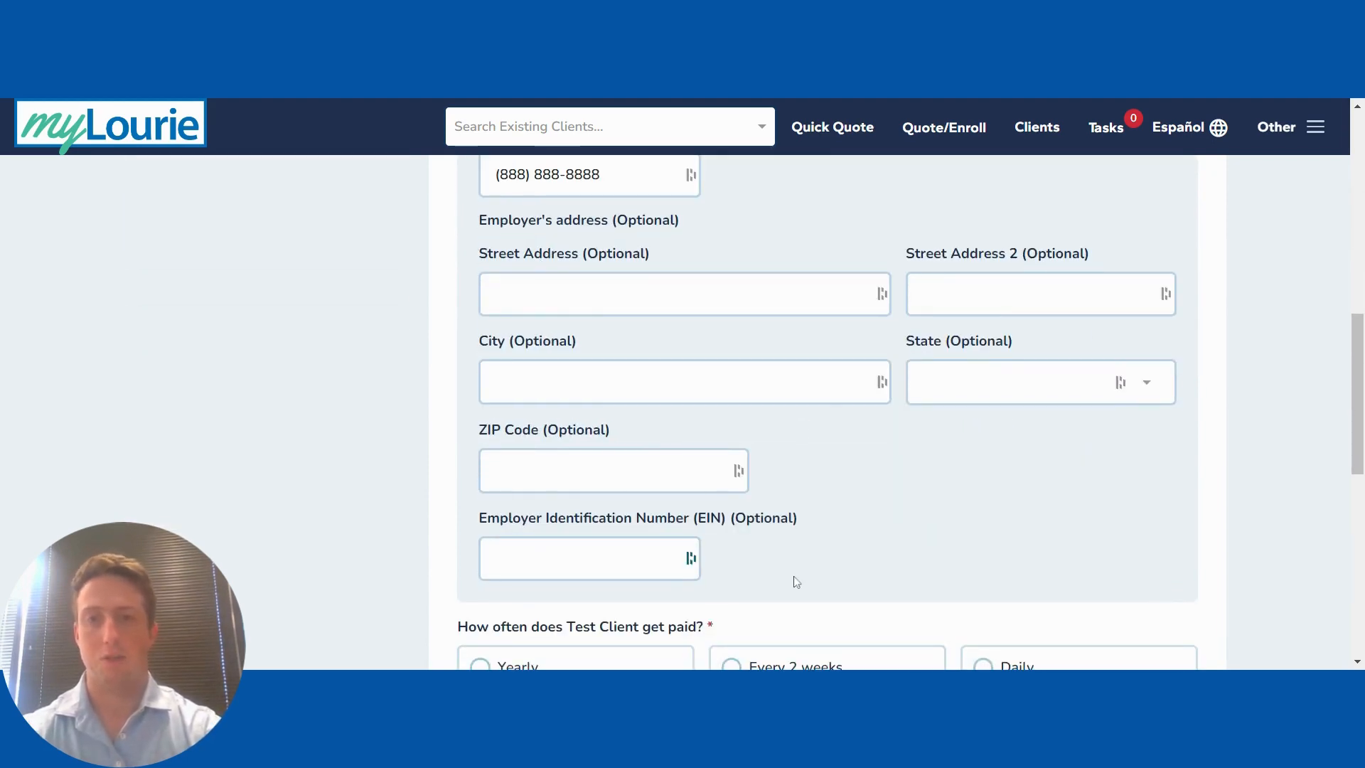
scroll(796, 581, down, 6)
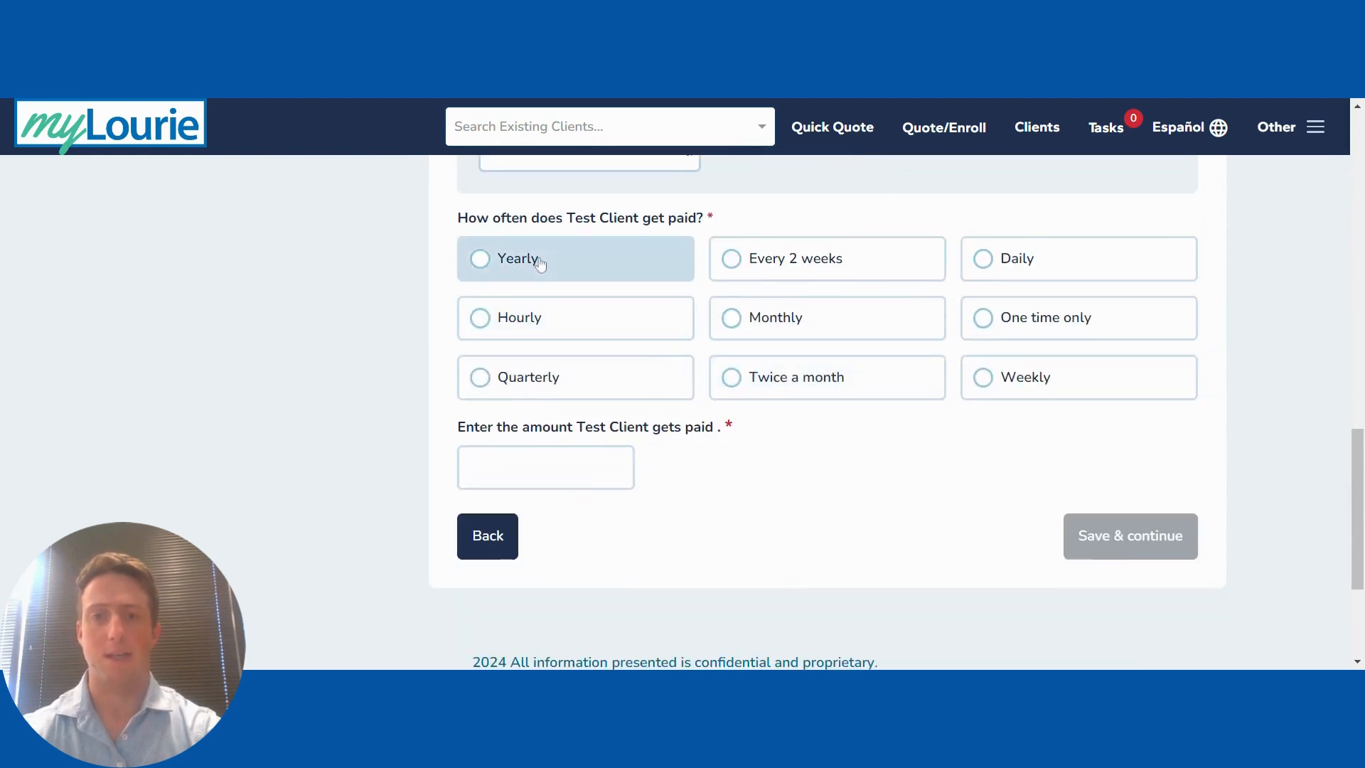
click(540, 263)
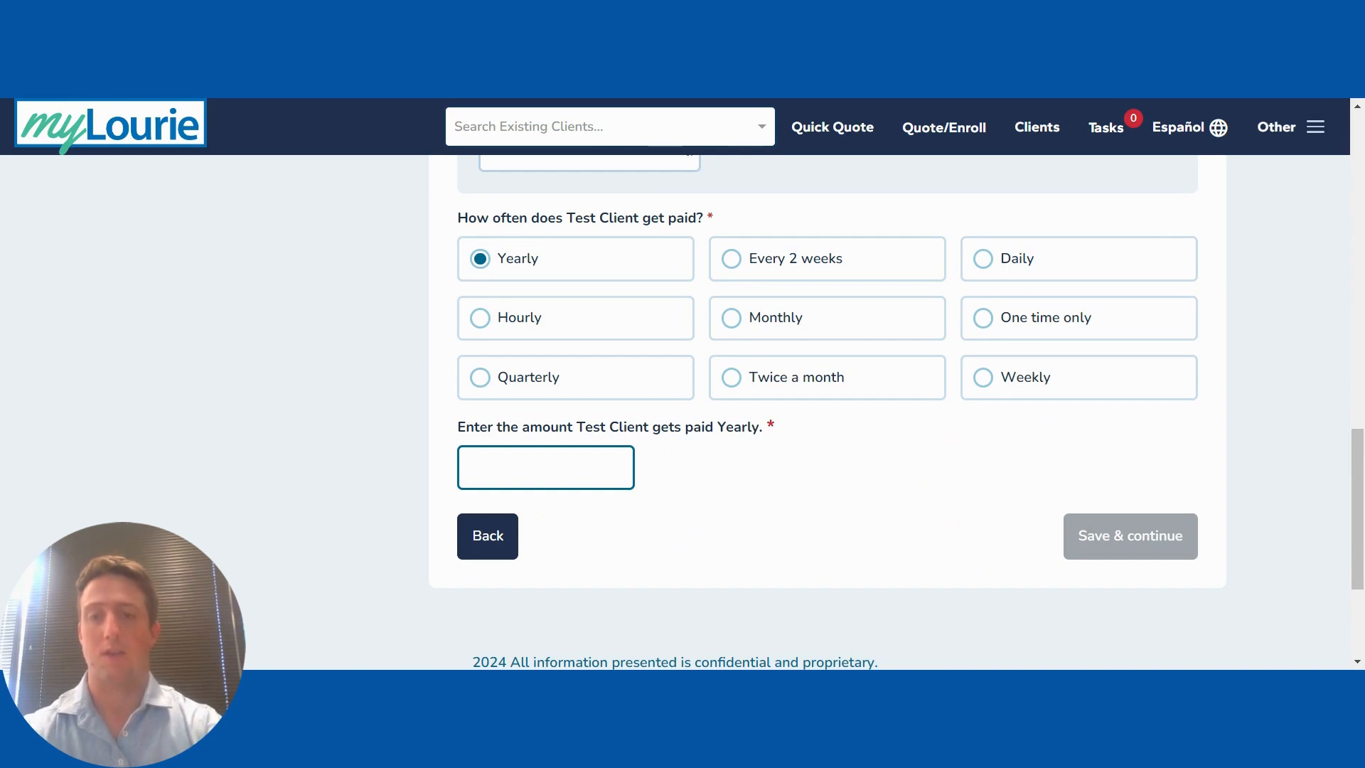
text(50,000)
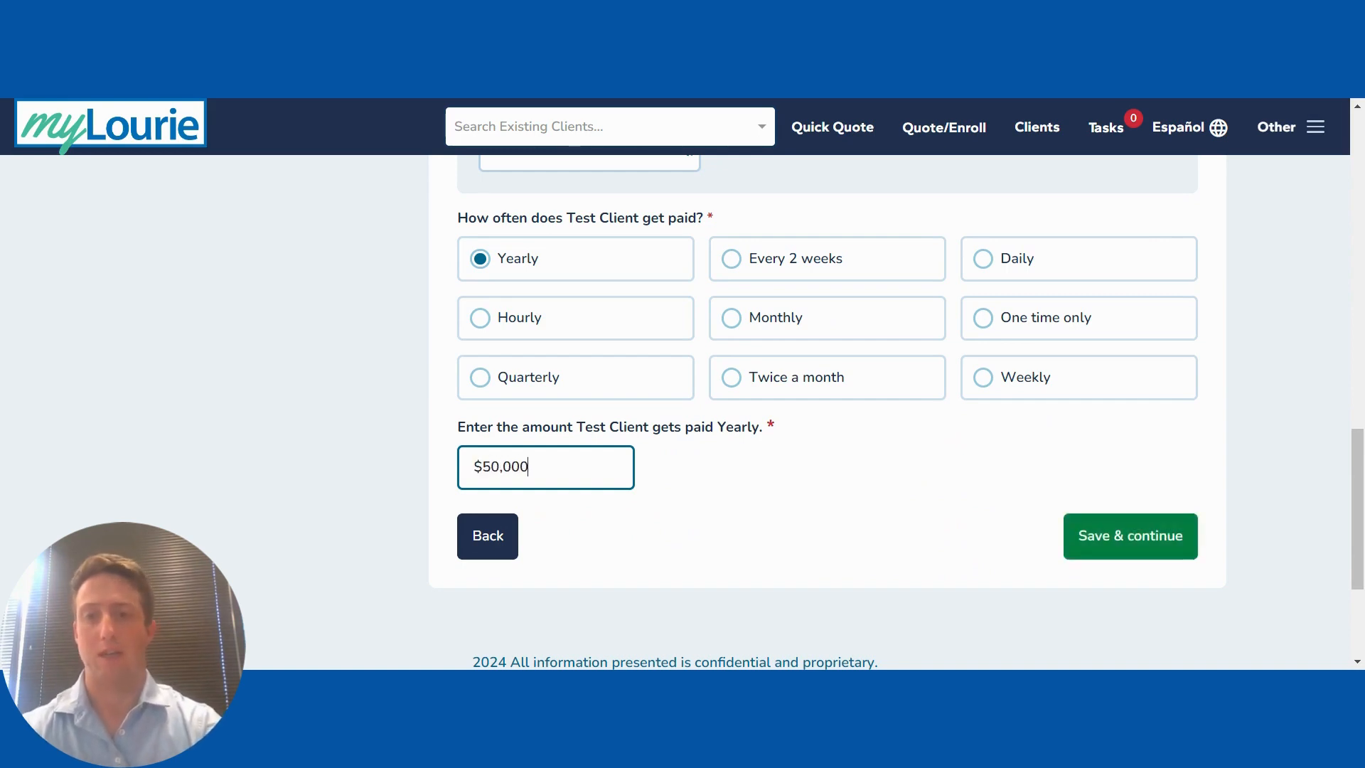
click(1088, 538)
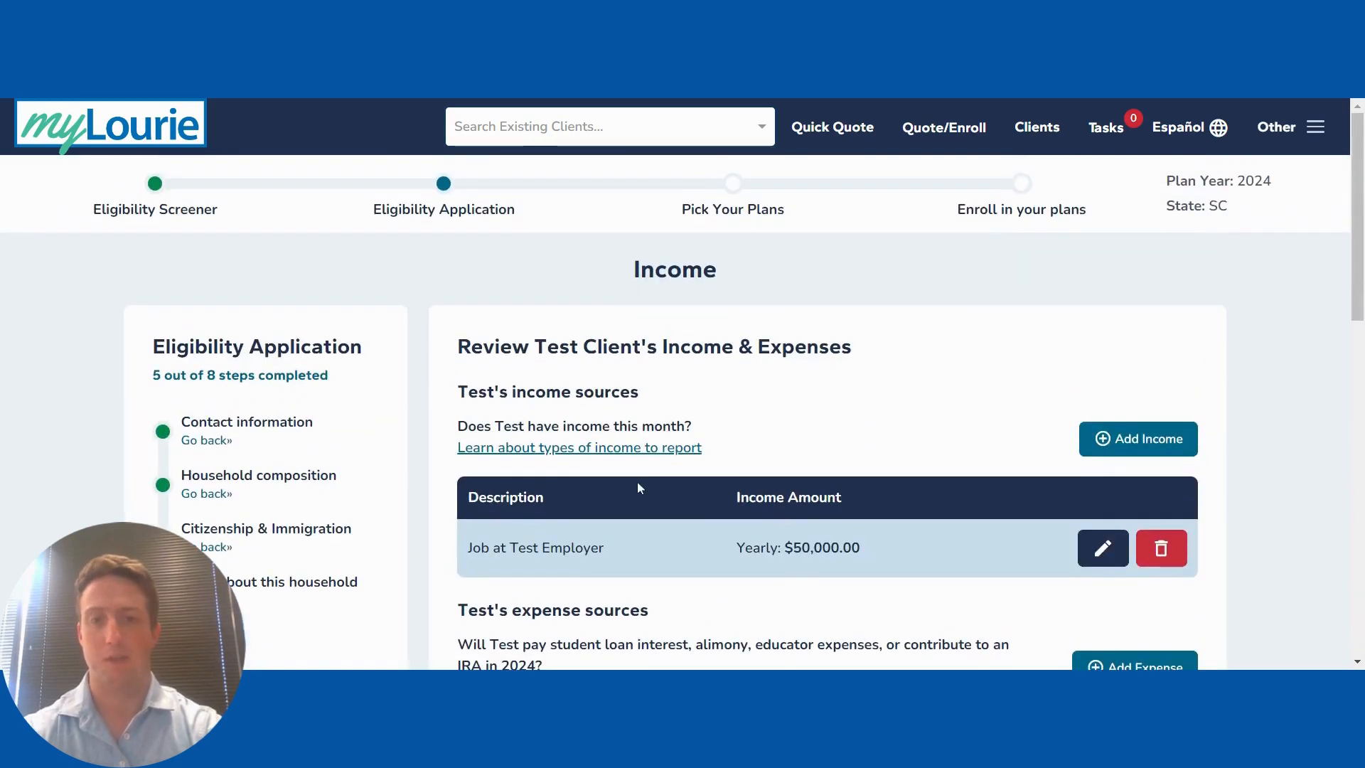
scroll(637, 487, down, 9)
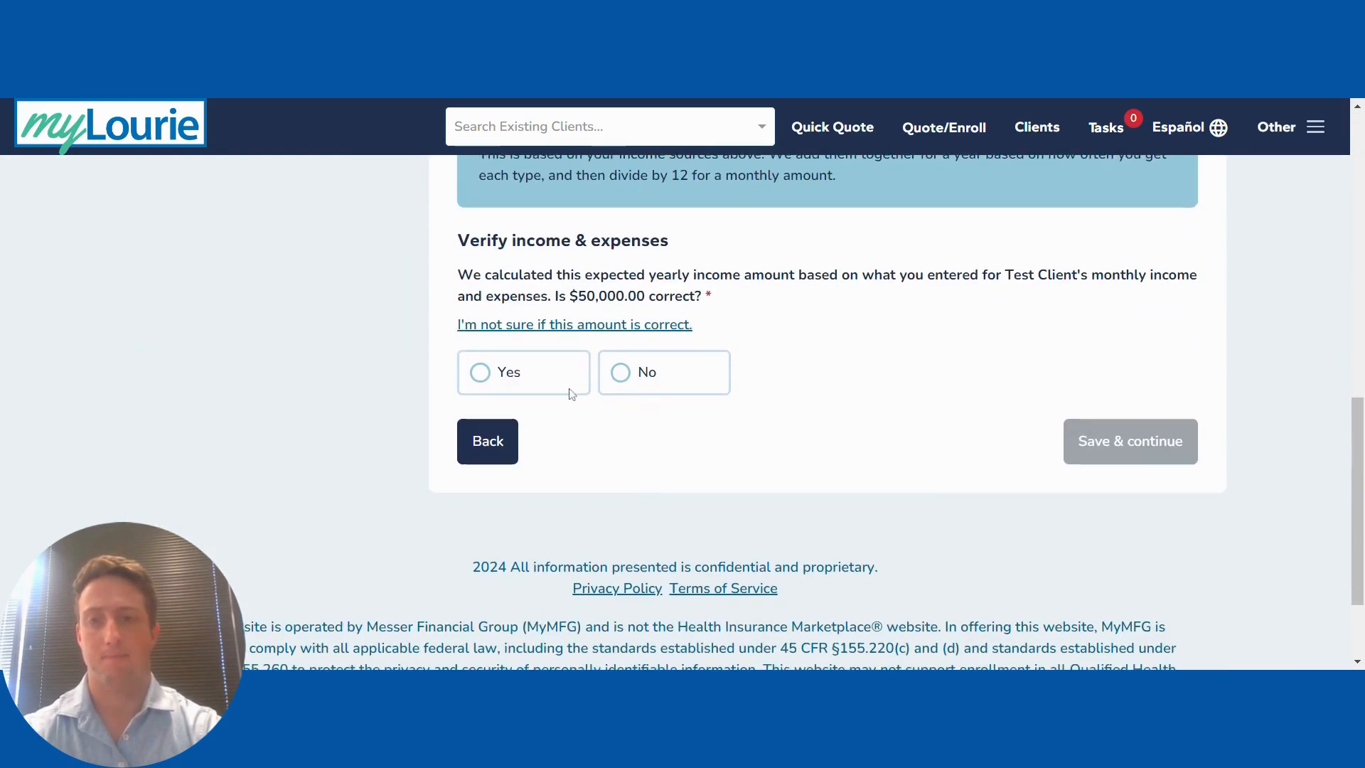
click(521, 376)
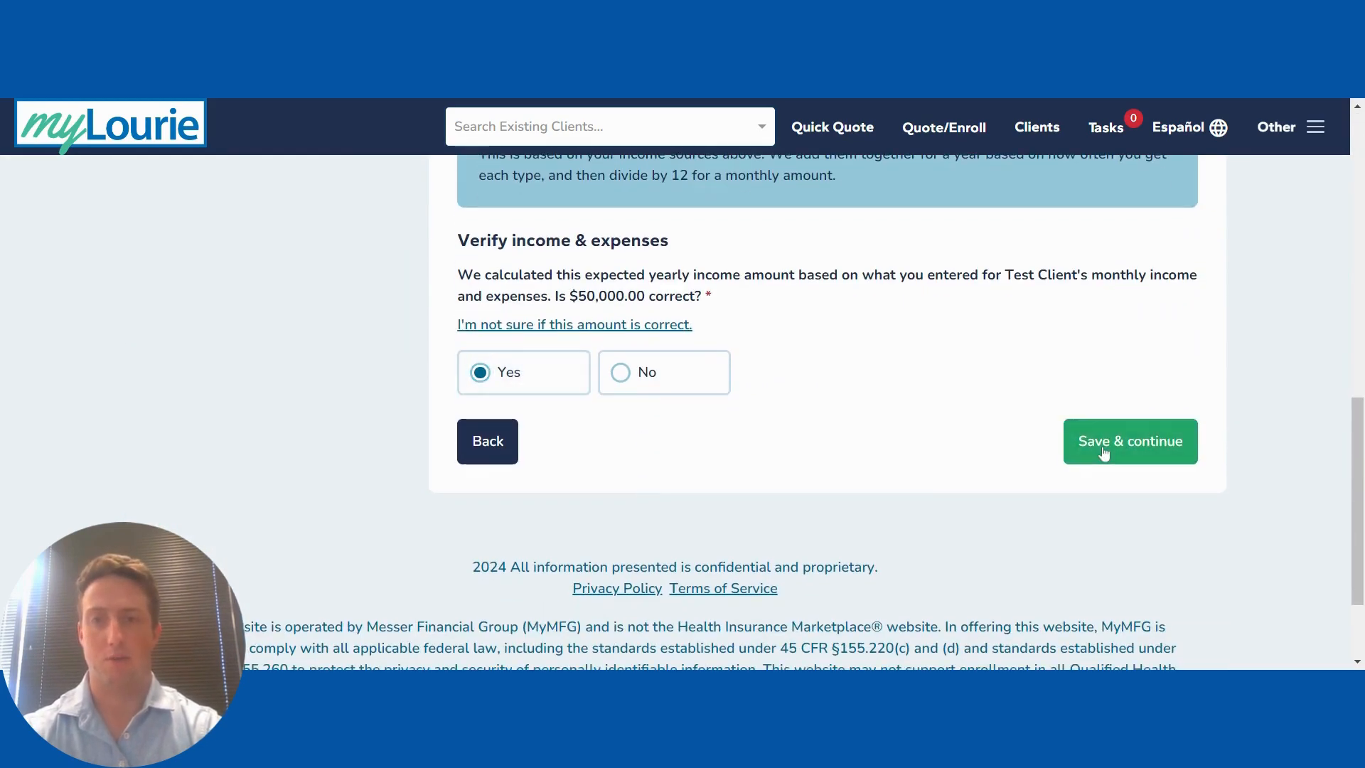
click(1103, 451)
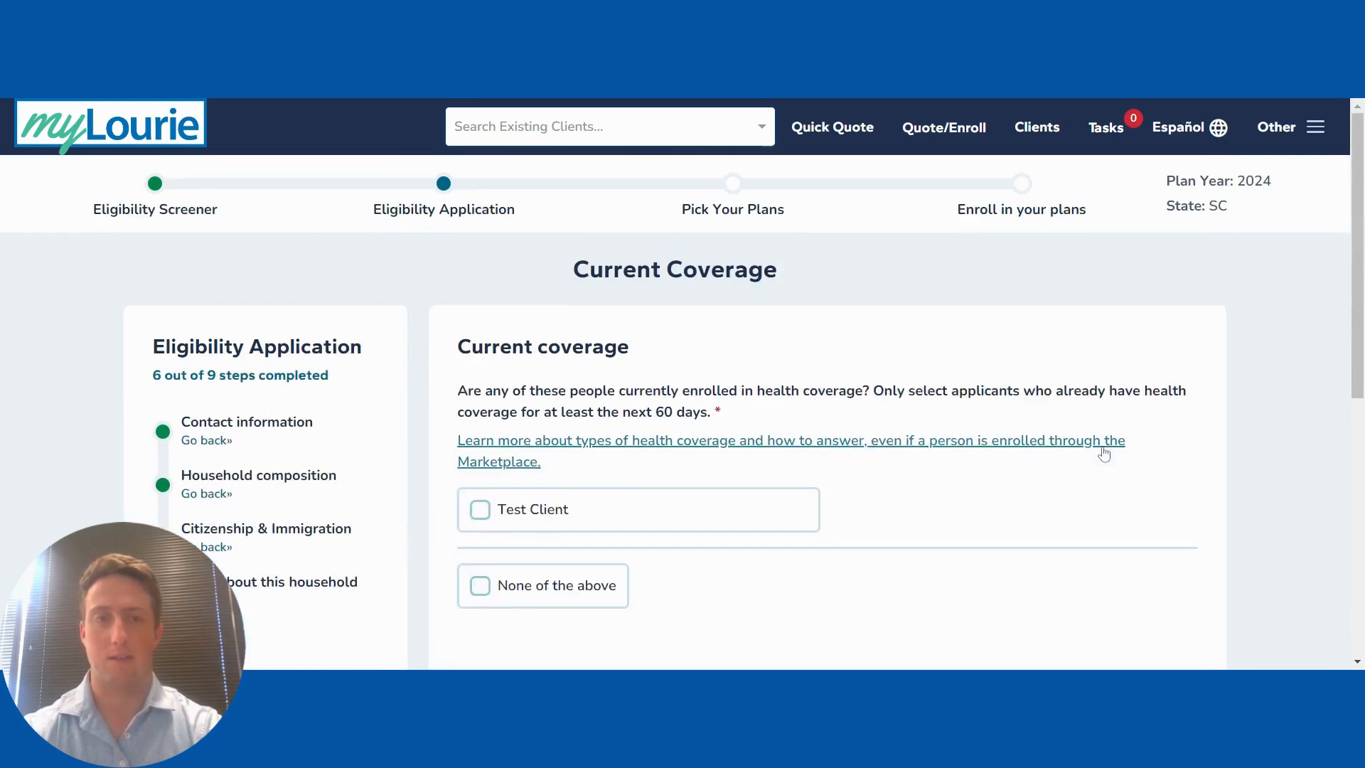
Step: Check the client as currently covered, view the coverage-type list, then go Back
scroll(740, 418, down, 1)
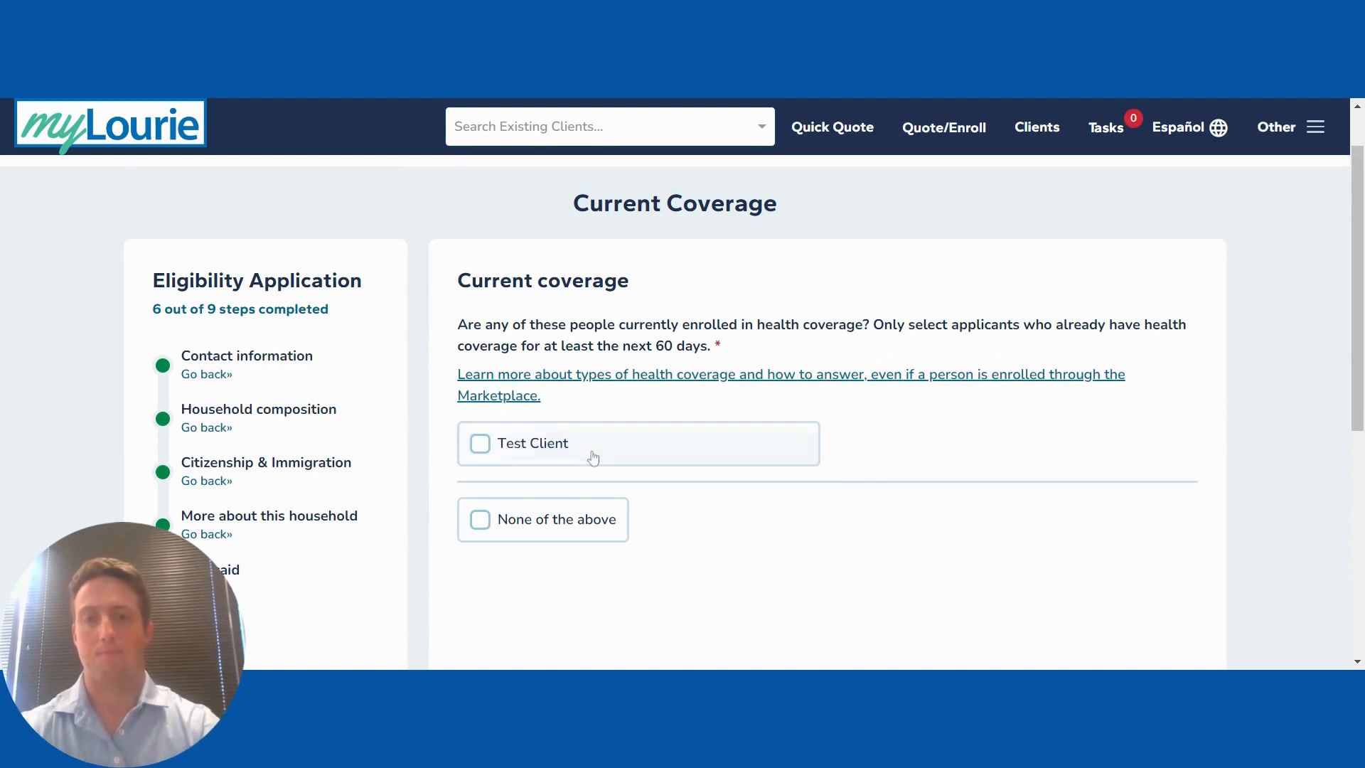
click(551, 446)
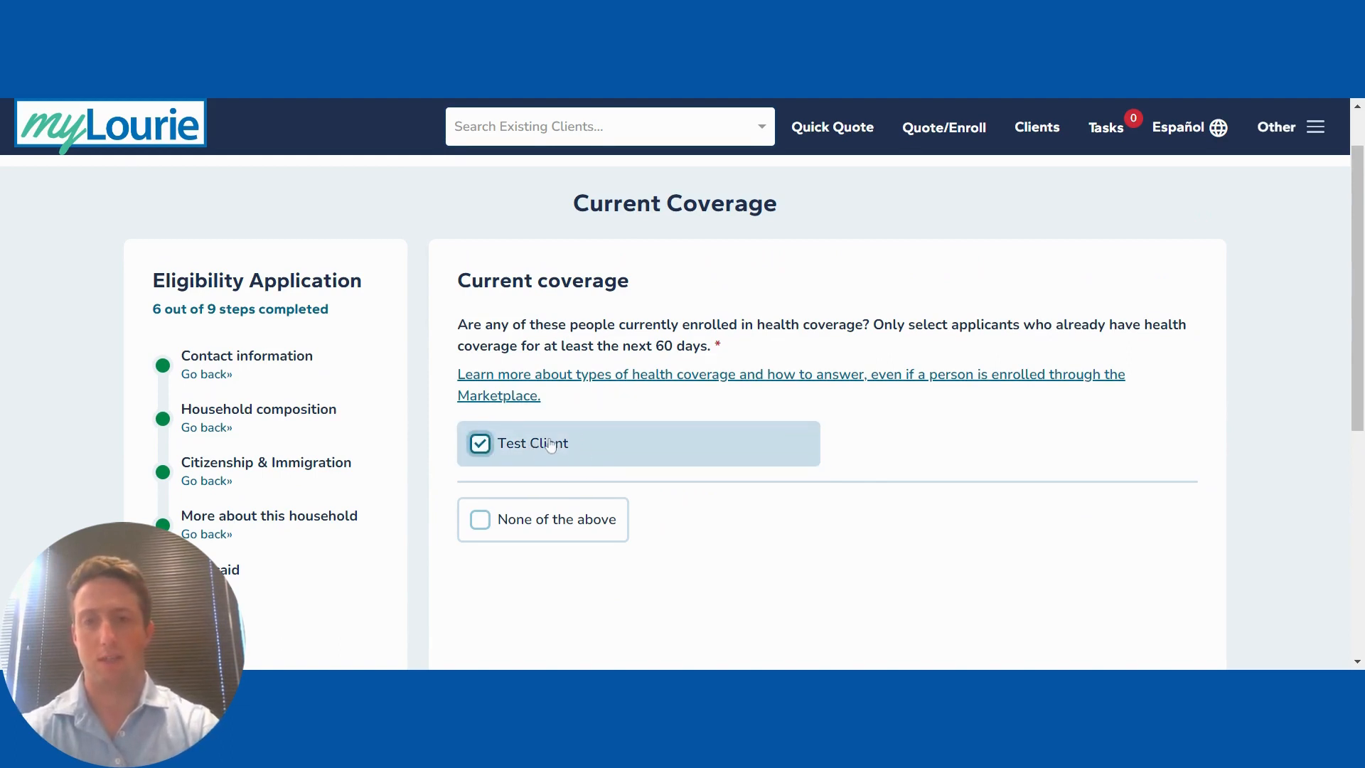
scroll(863, 486, down, 4)
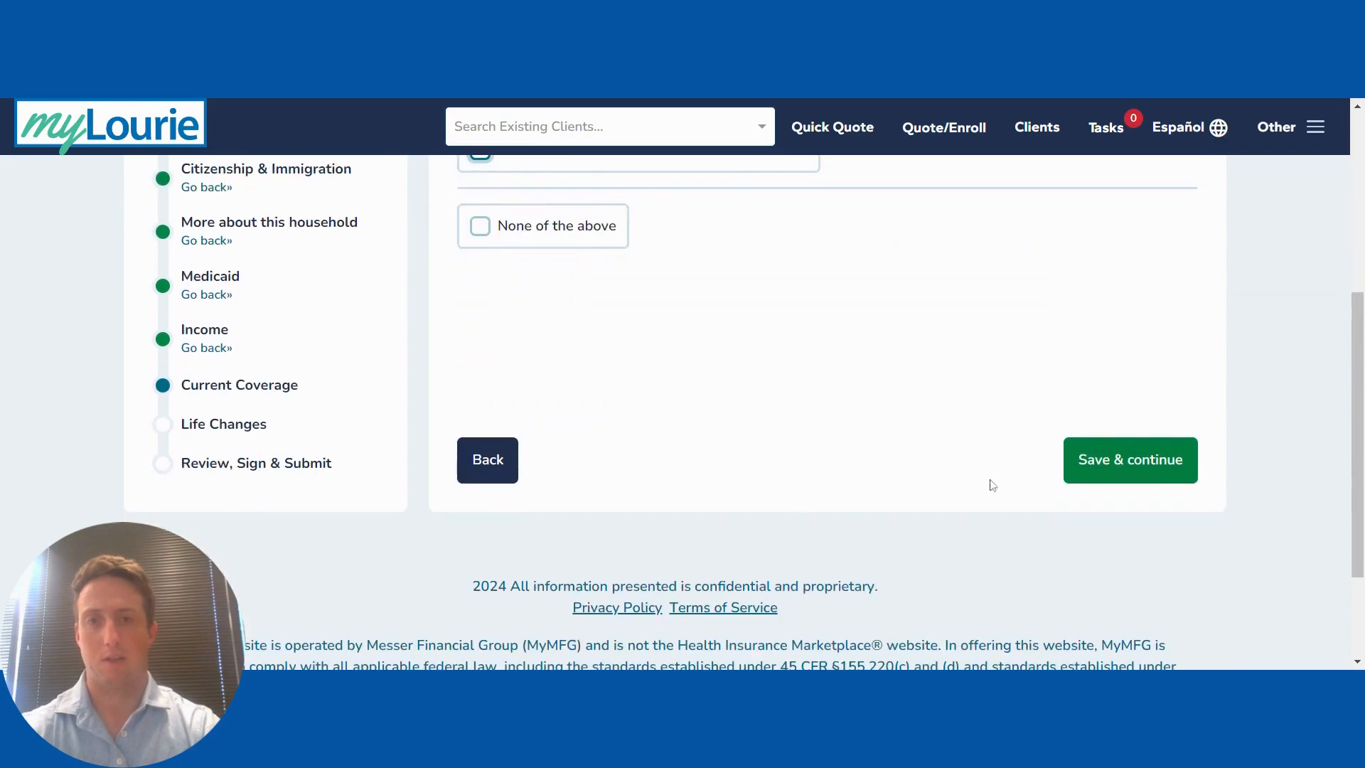
click(1082, 466)
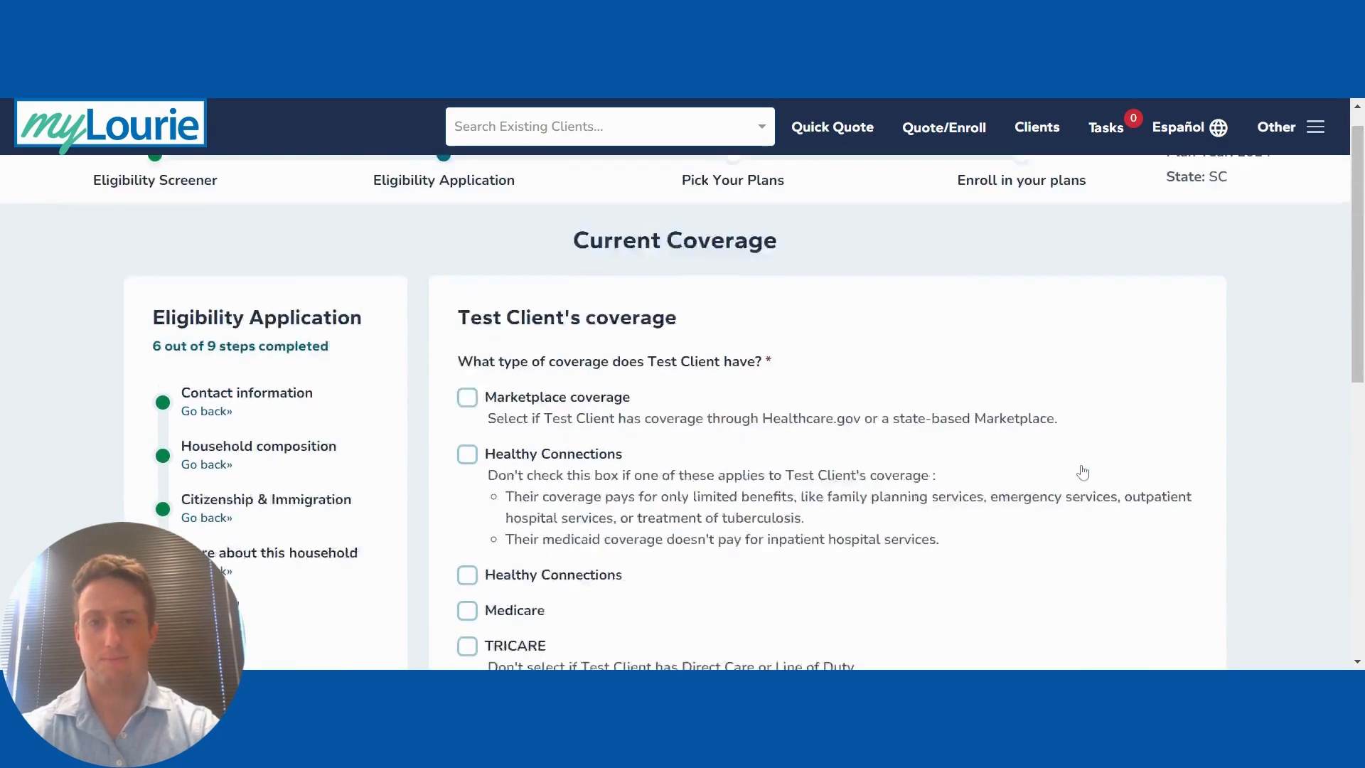
scroll(704, 480, down, 2)
scroll(704, 480, down, 3)
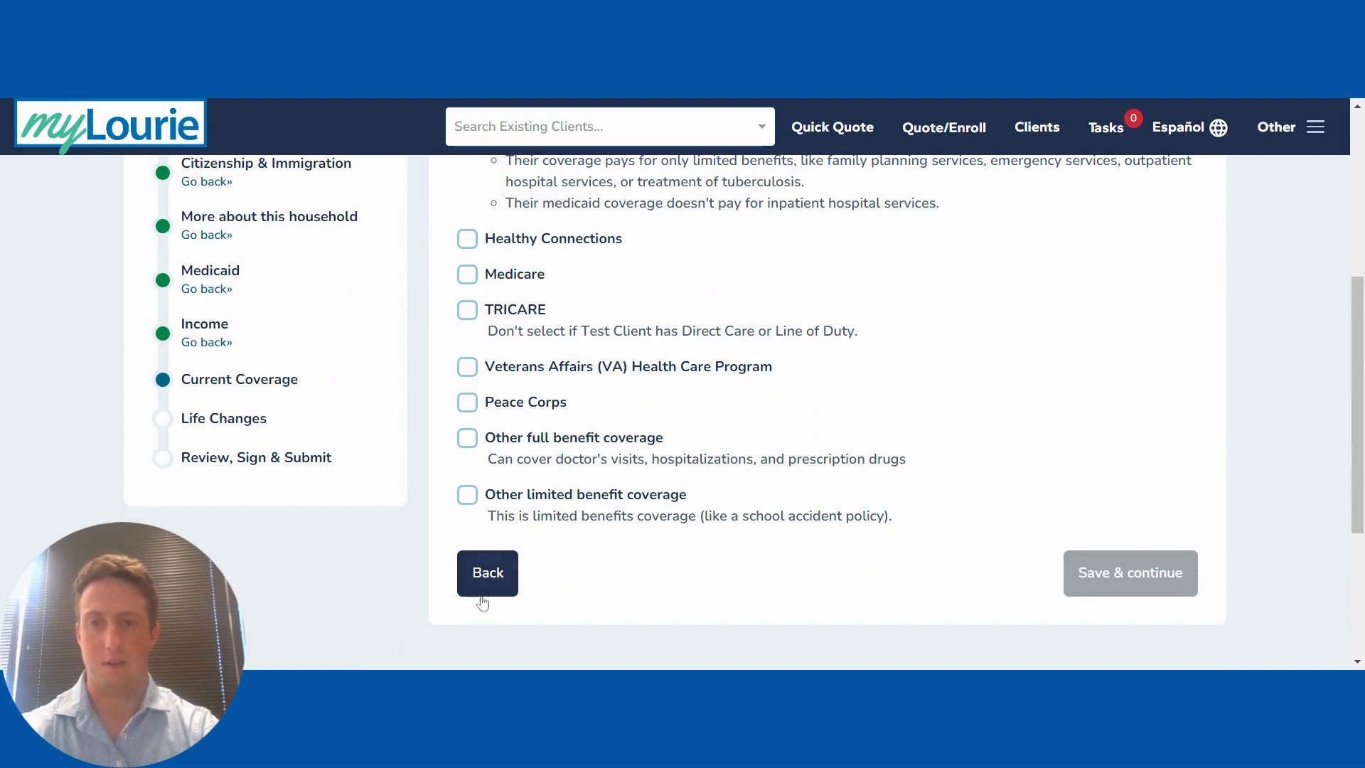
click(481, 588)
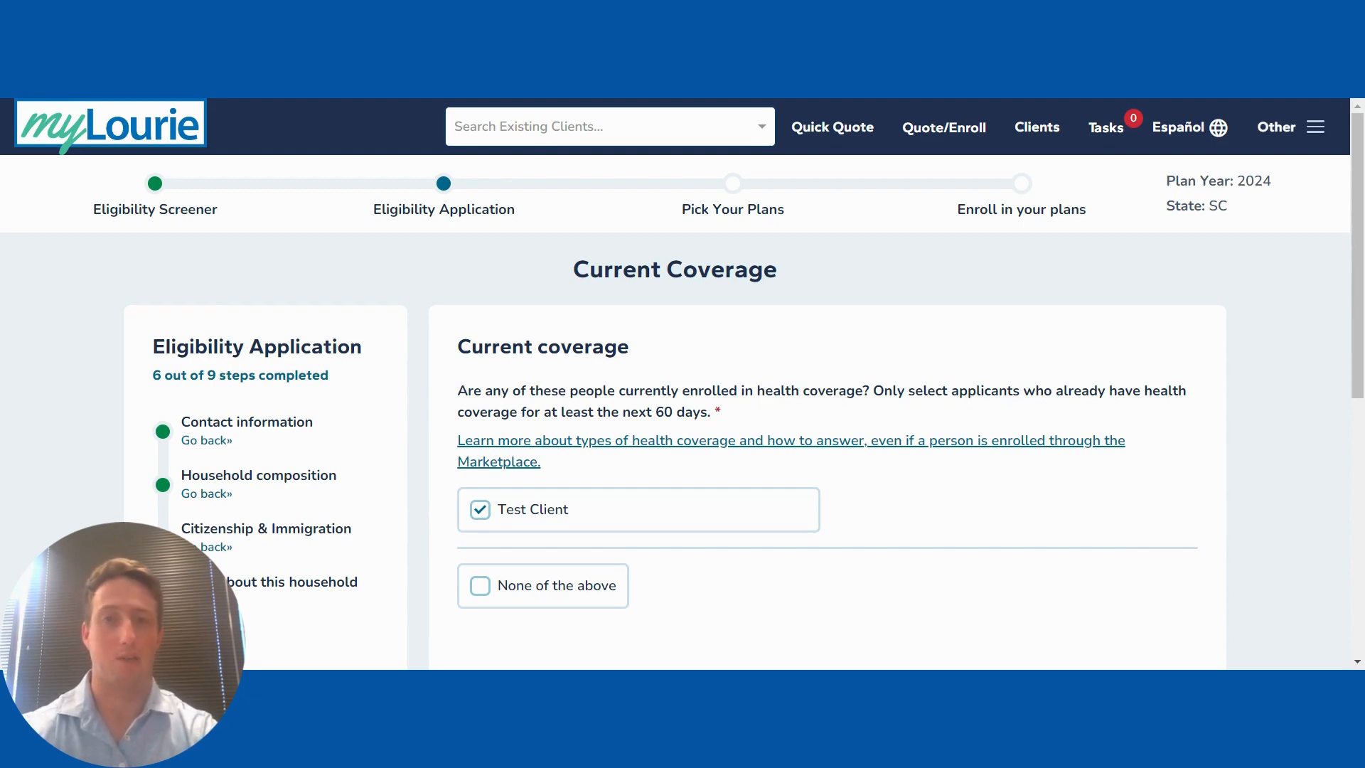
Step: Select None of the above for current household coverage and save
click(552, 581)
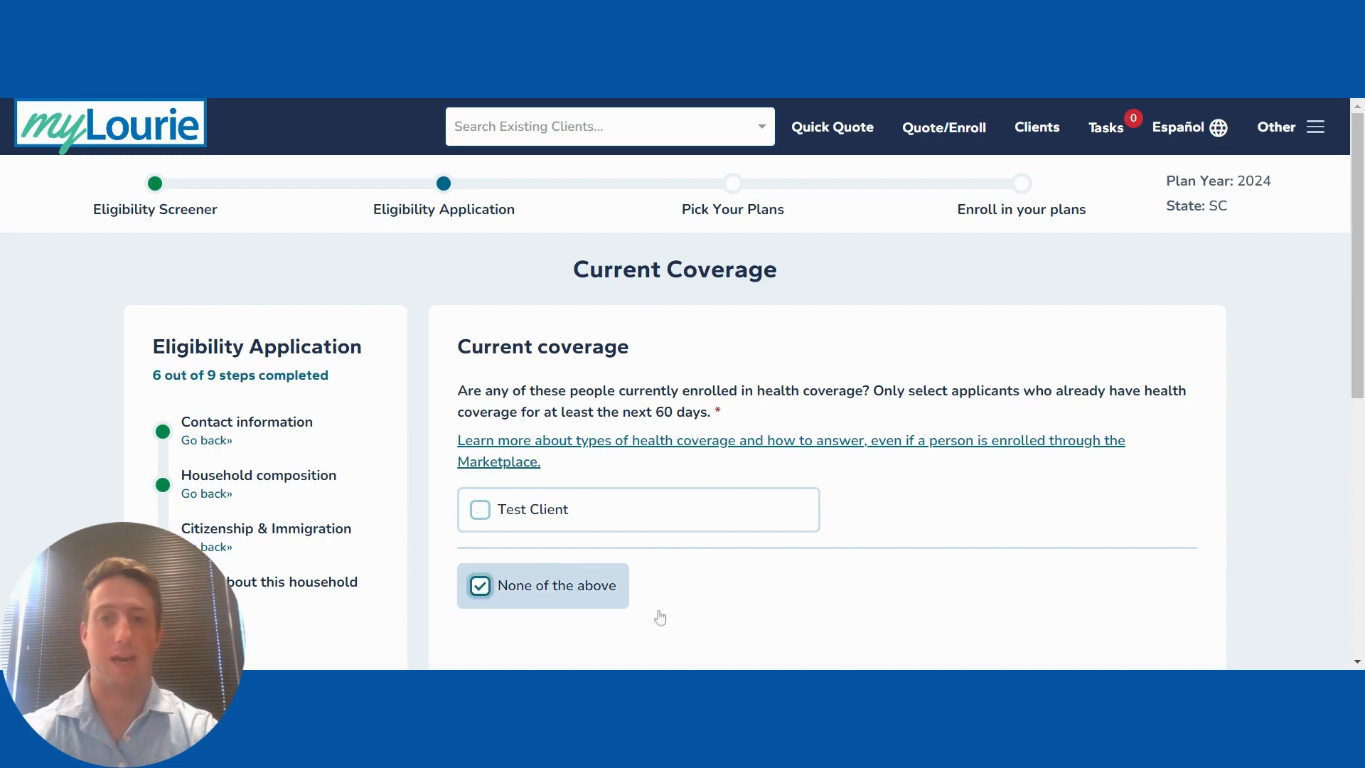
scroll(1029, 473, down, 3)
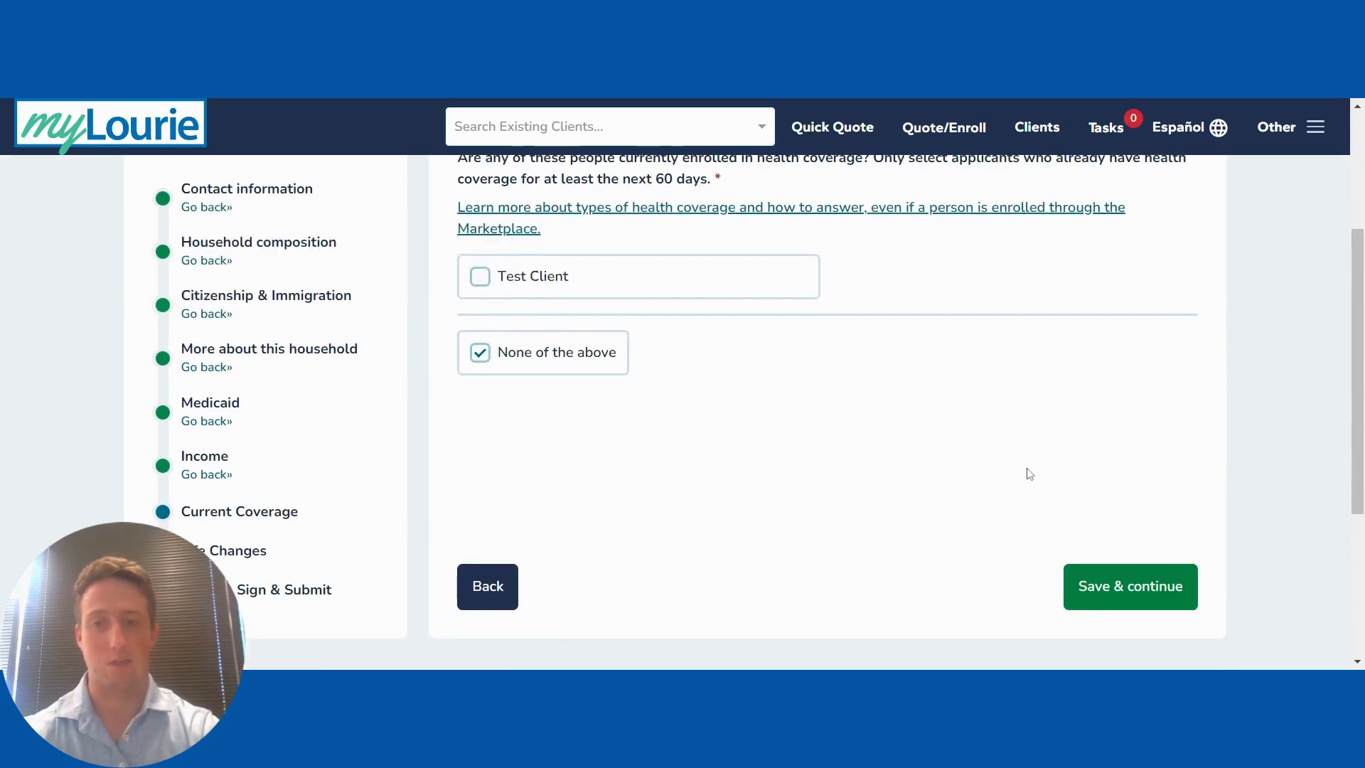
click(1132, 596)
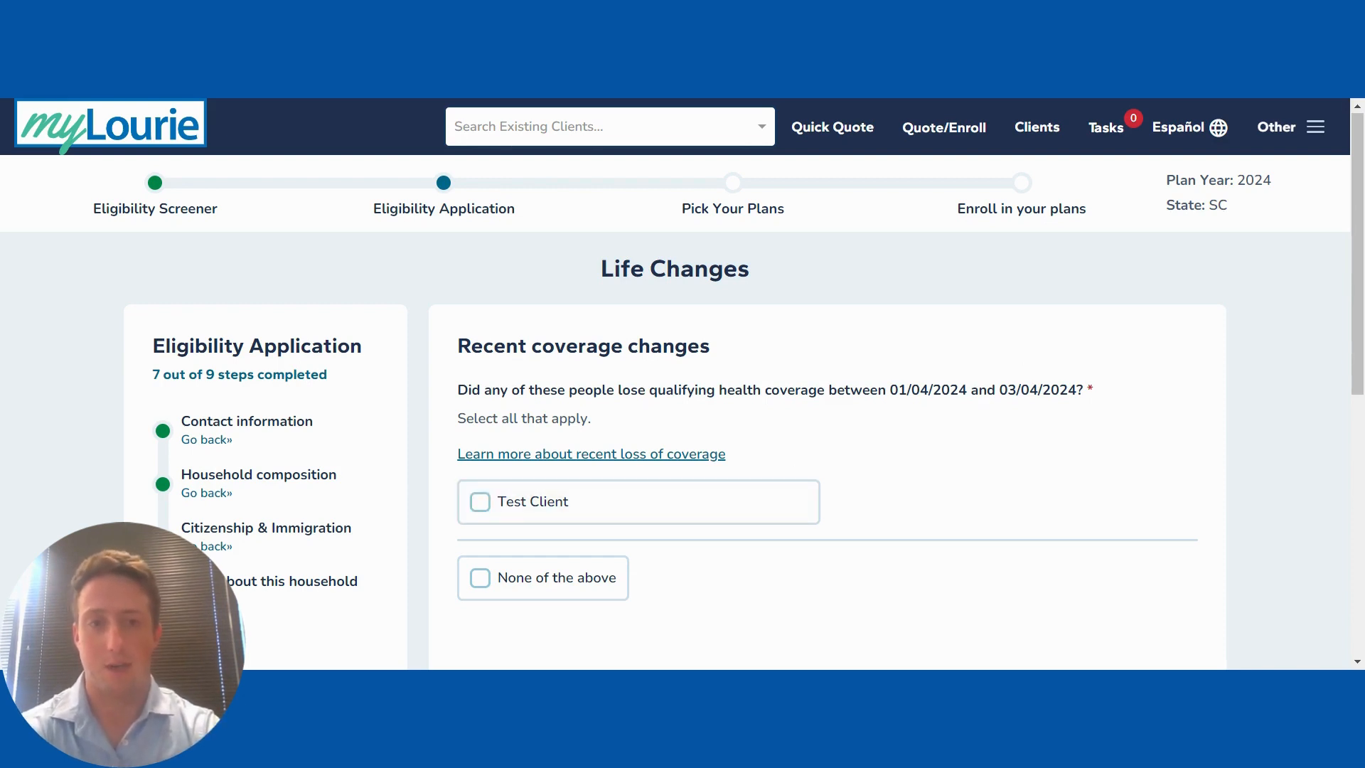
Step: Answer that nobody recently lost coverage and save that answer
click(480, 577)
scroll(984, 539, down, 2)
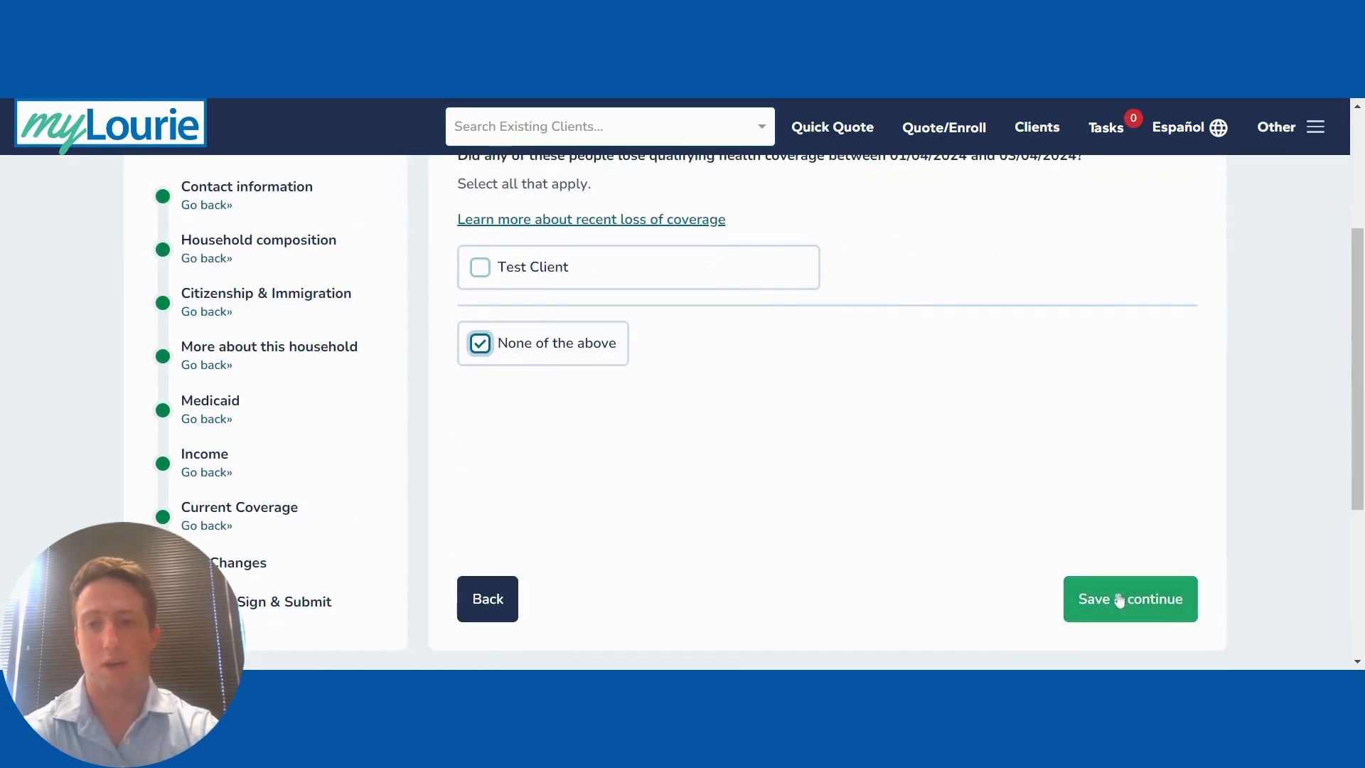
click(1118, 600)
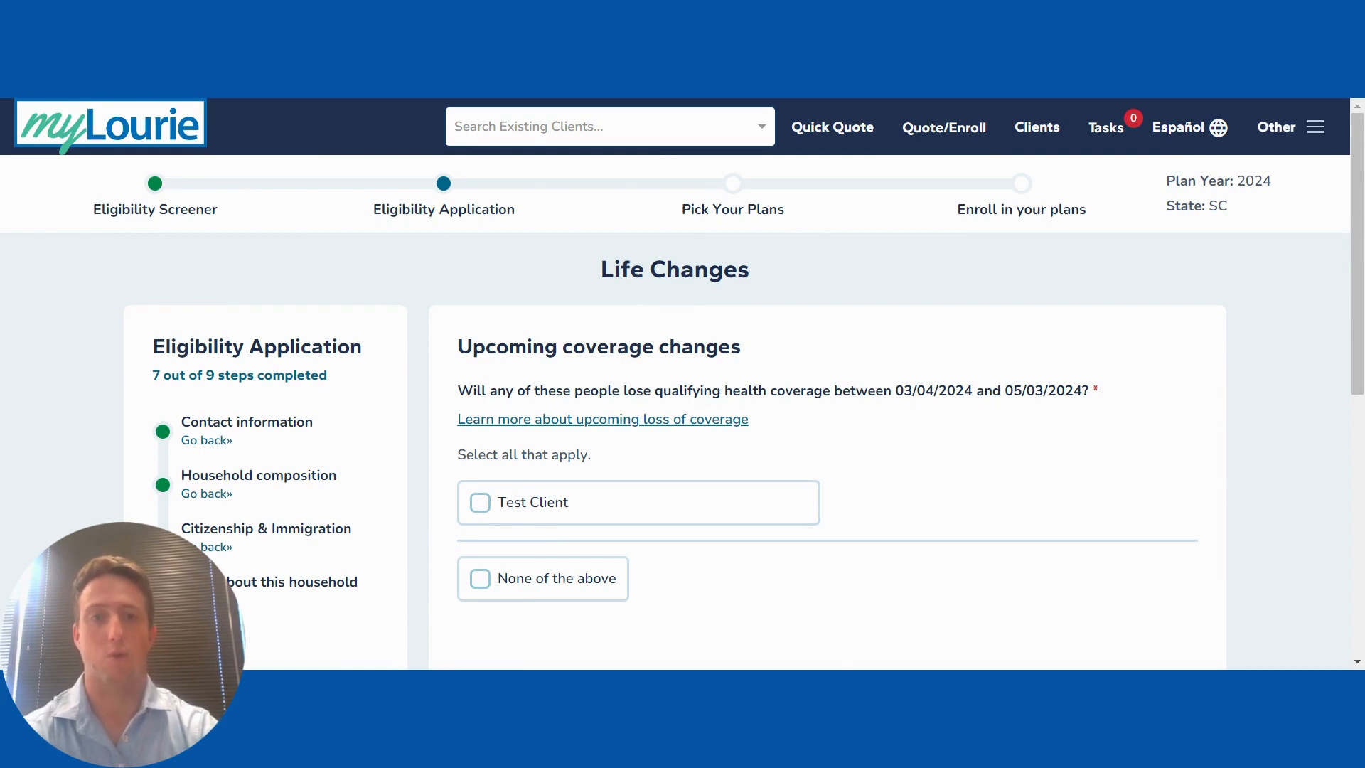
Step: Mark the client as losing coverage with last coverage day 03/30/2024, and save
click(479, 503)
scroll(885, 520, down, 2)
scroll(886, 521, down, 1)
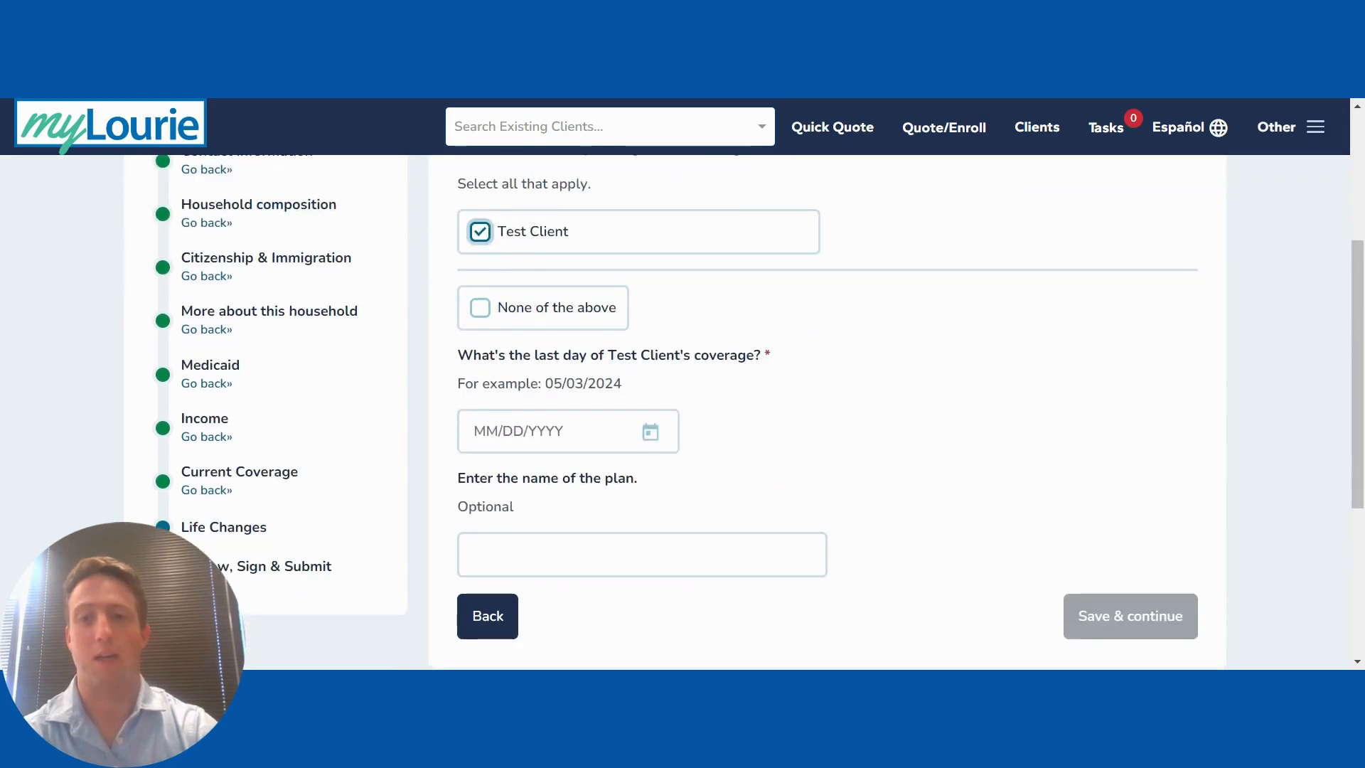
click(542, 432)
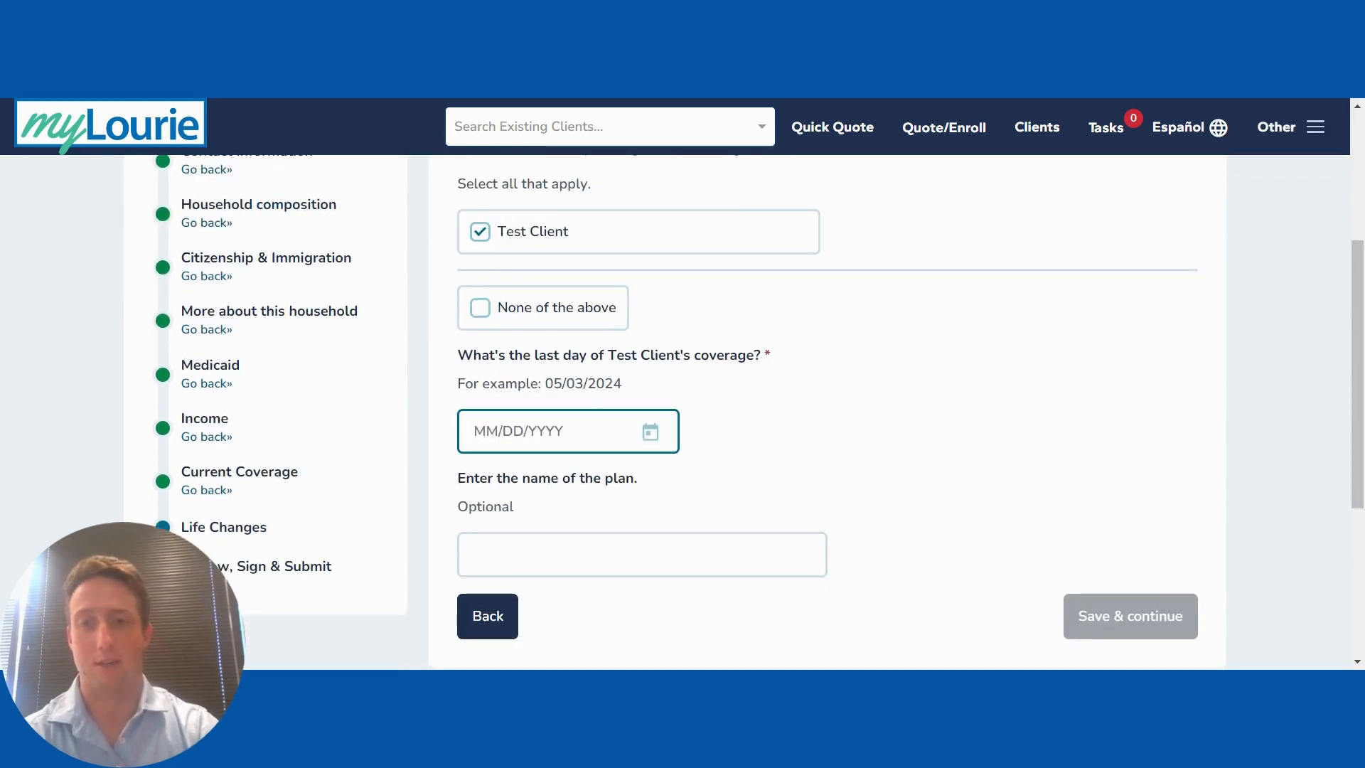
text(33/0)
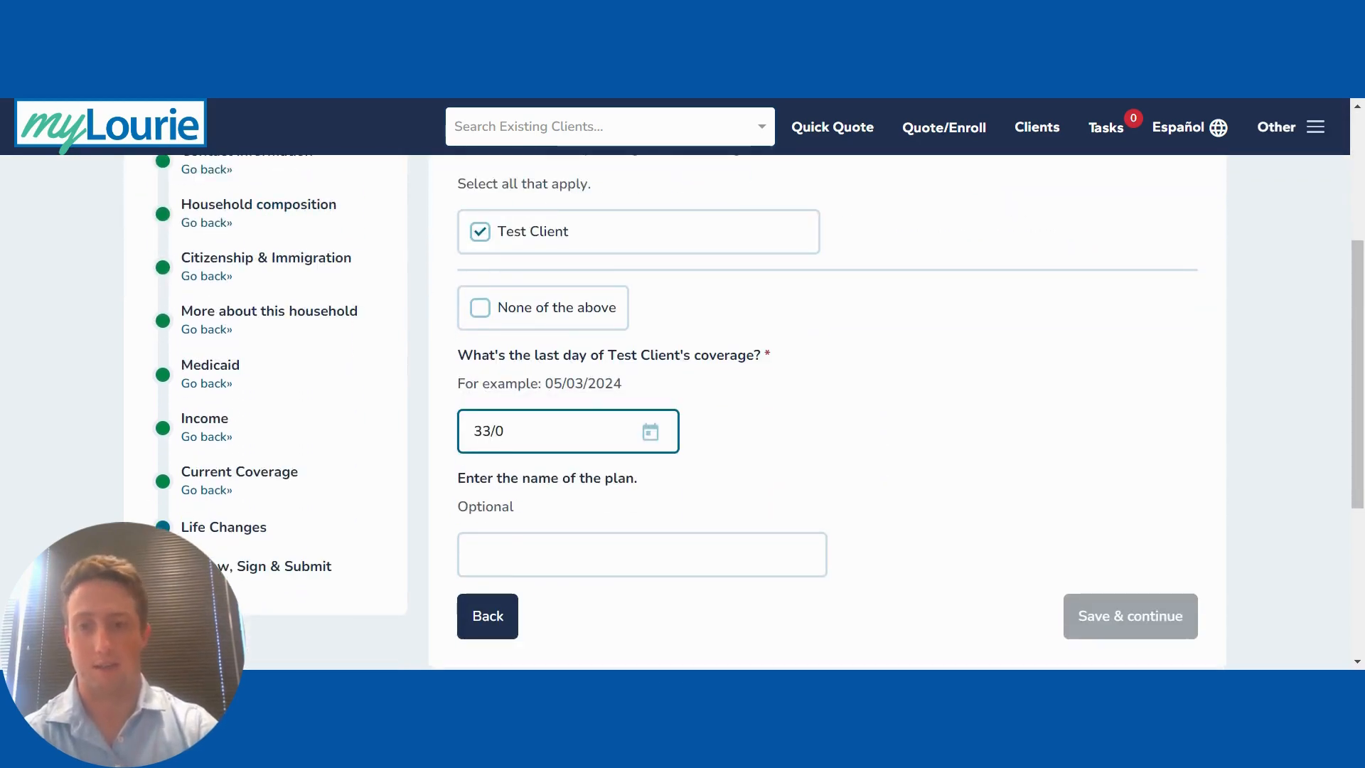
key(BackSpace)
key(BackSpace)
key(BackSpace)
key(BackSpace)
text(03/30/2024)
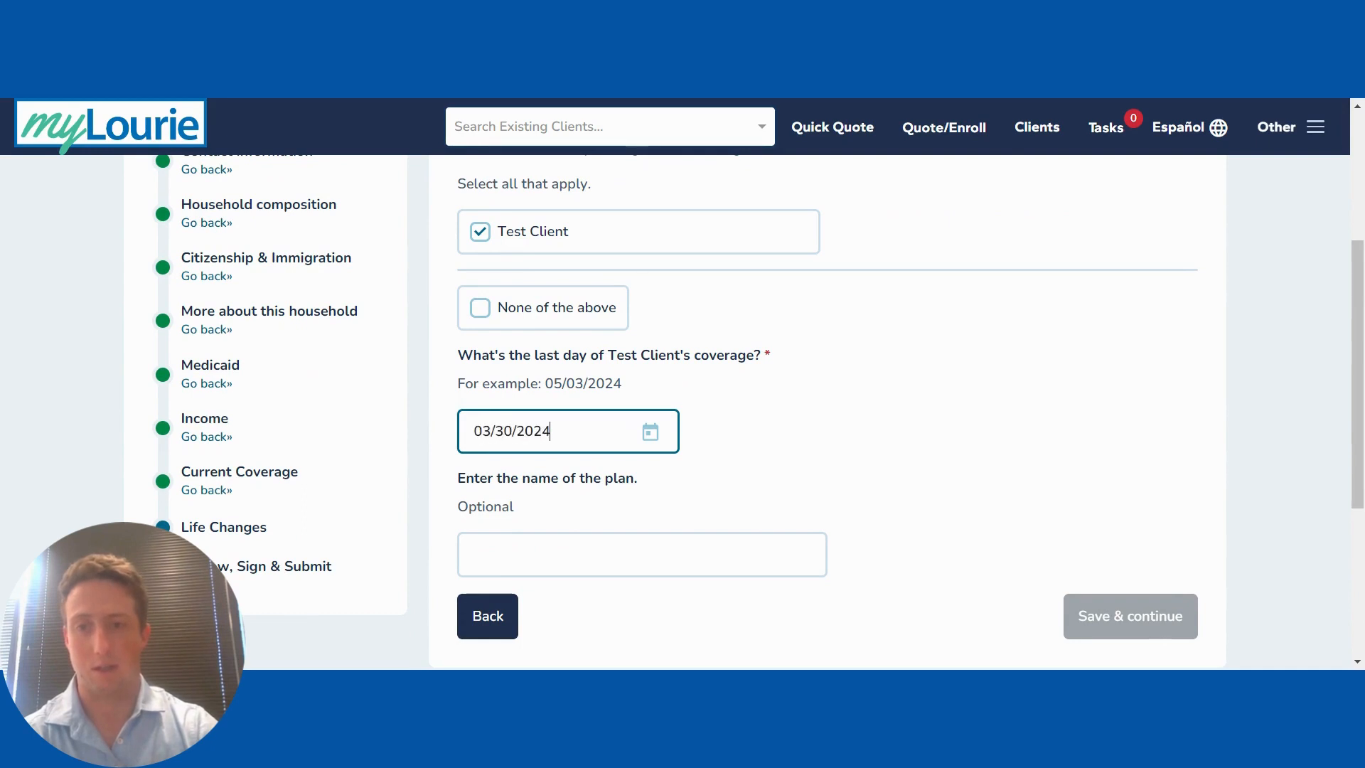
click(824, 425)
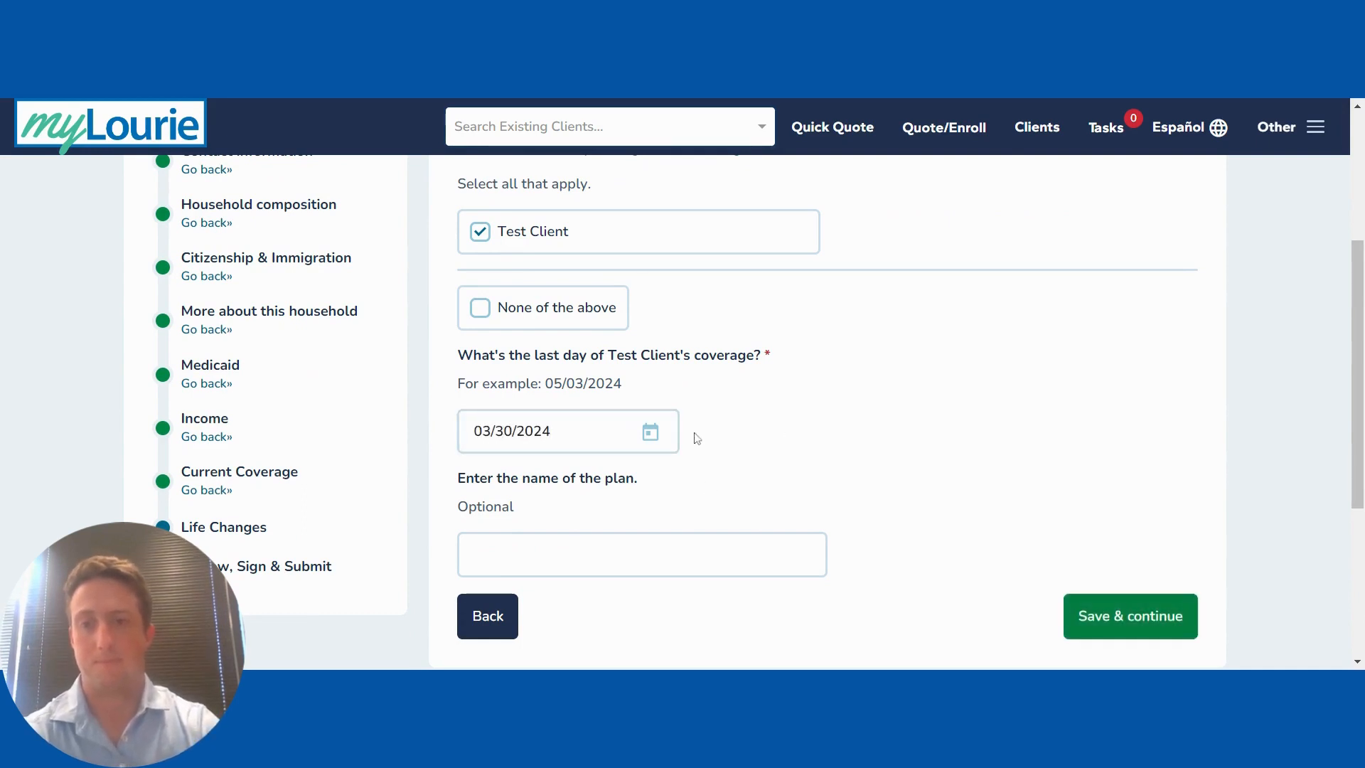
click(1127, 615)
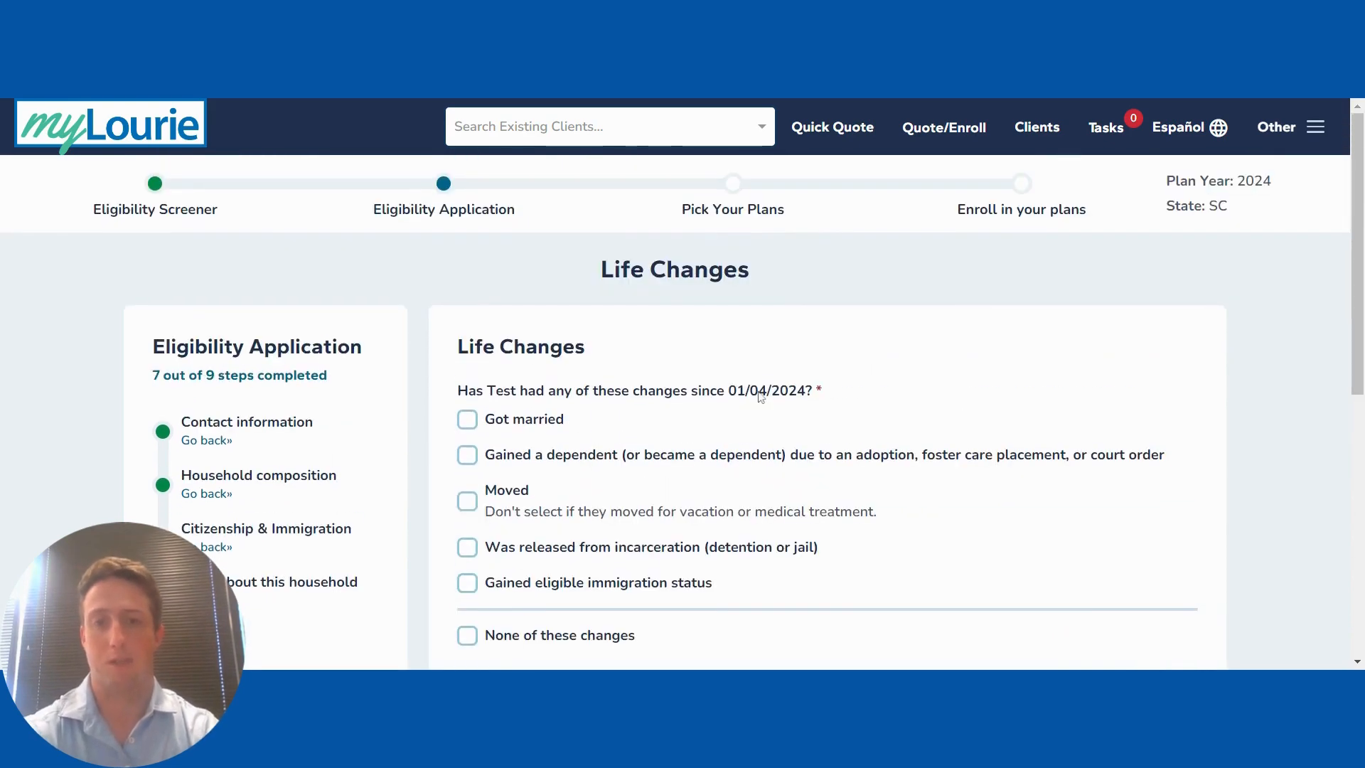
Step: Check 'None of these changes' for recent life changes and save
scroll(761, 397, down, 2)
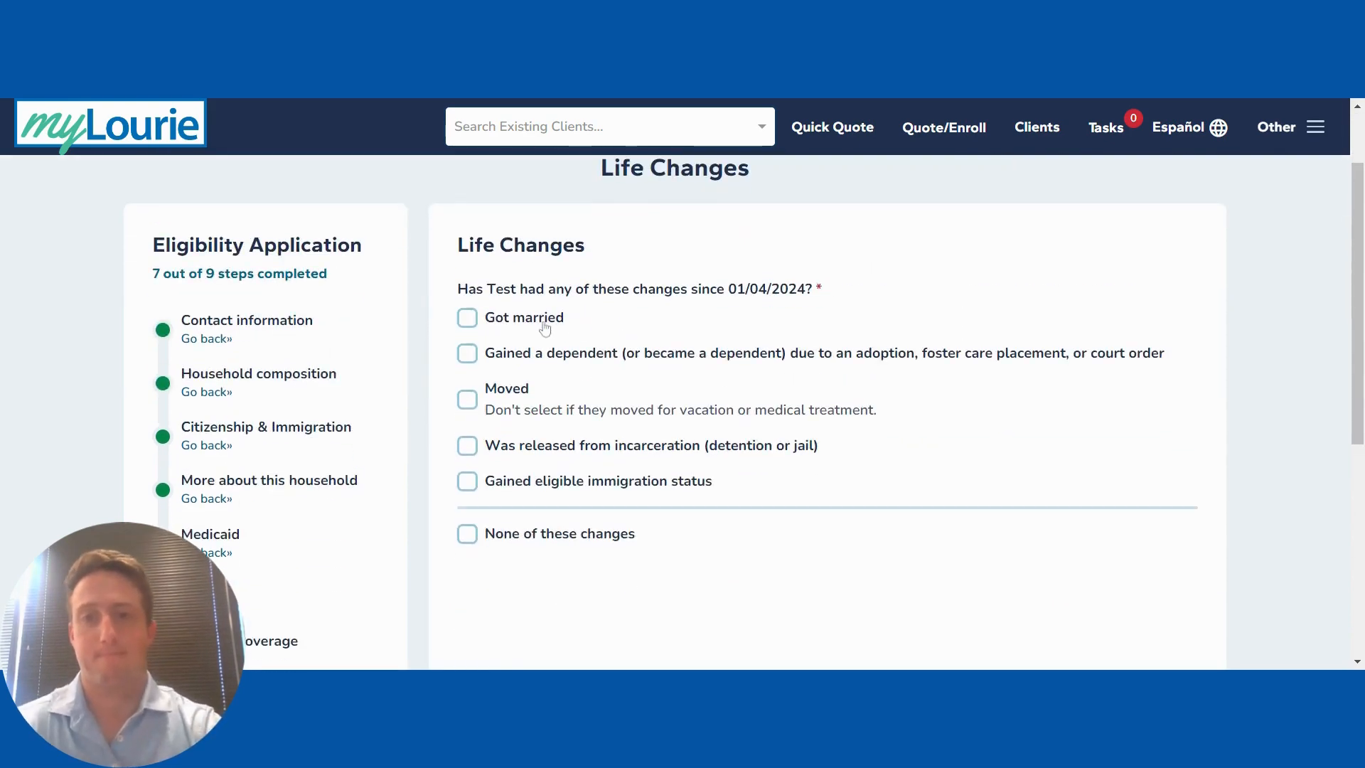
click(469, 537)
scroll(807, 545, down, 3)
click(1130, 472)
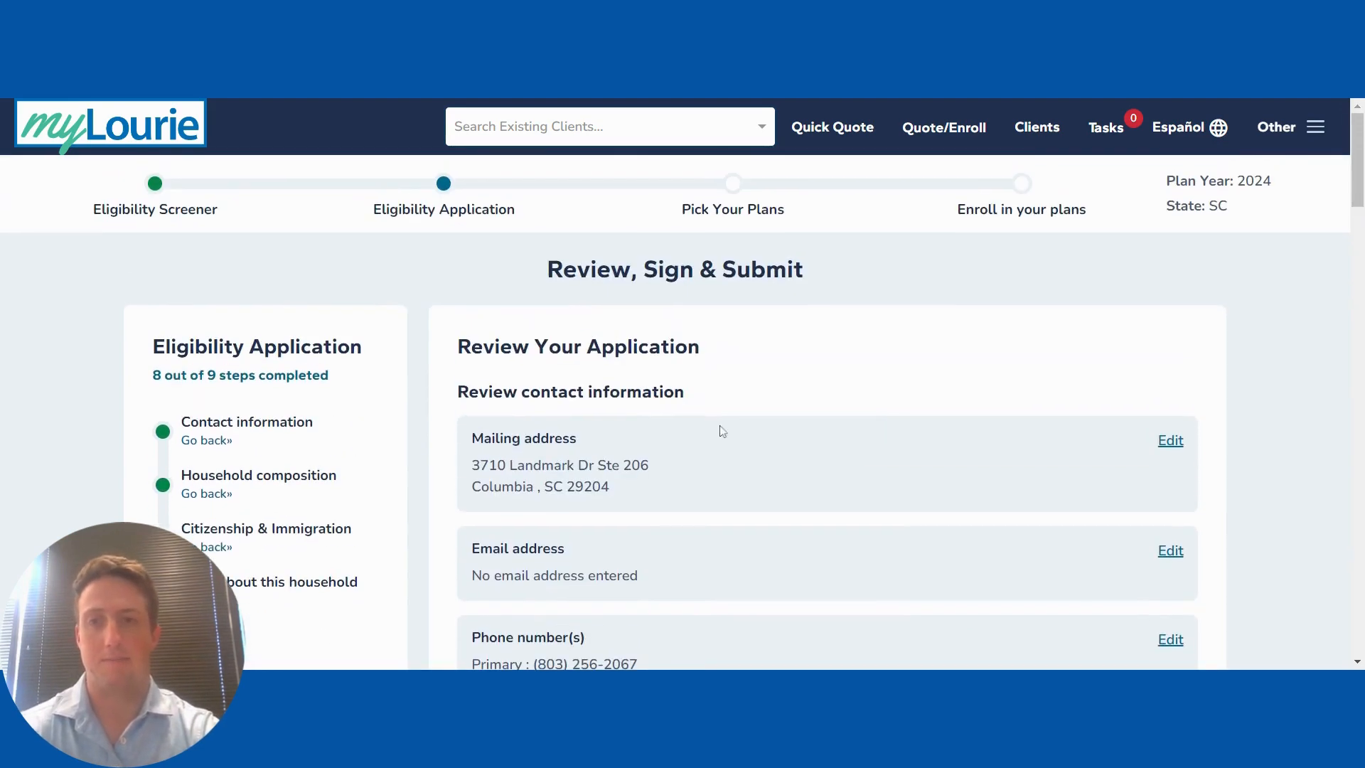
Step: Scroll through the Review Your Application summary and save it
scroll(721, 426, down, 5)
scroll(719, 429, down, 15)
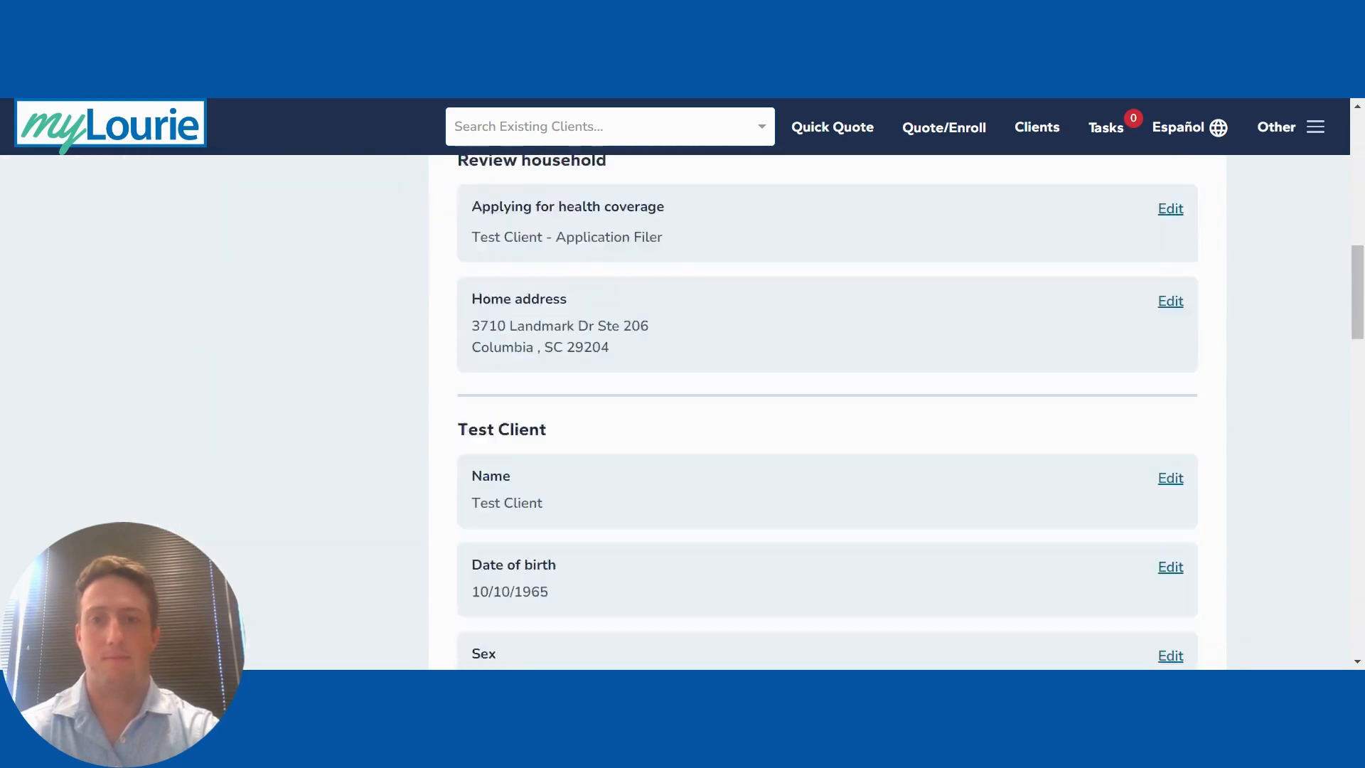
scroll(828, 413, down, 8)
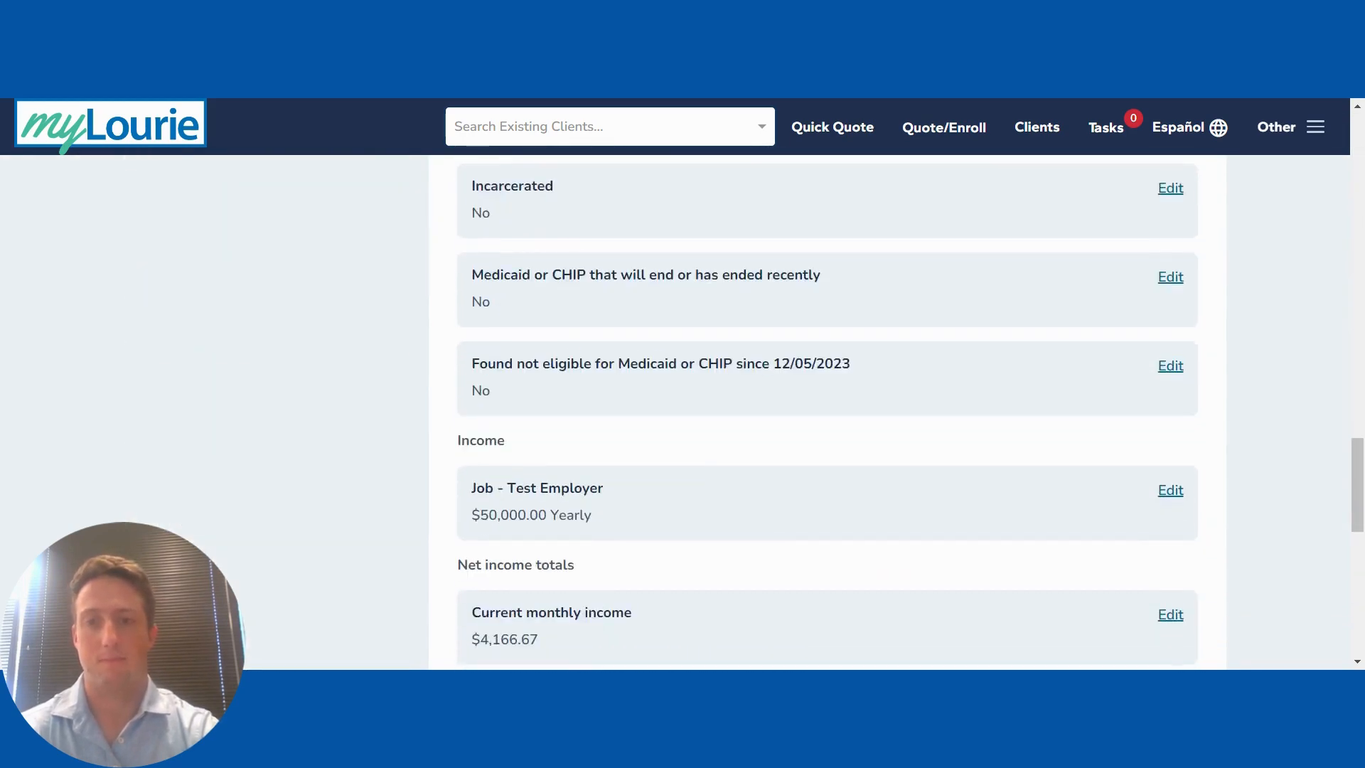
scroll(779, 448, down, 7)
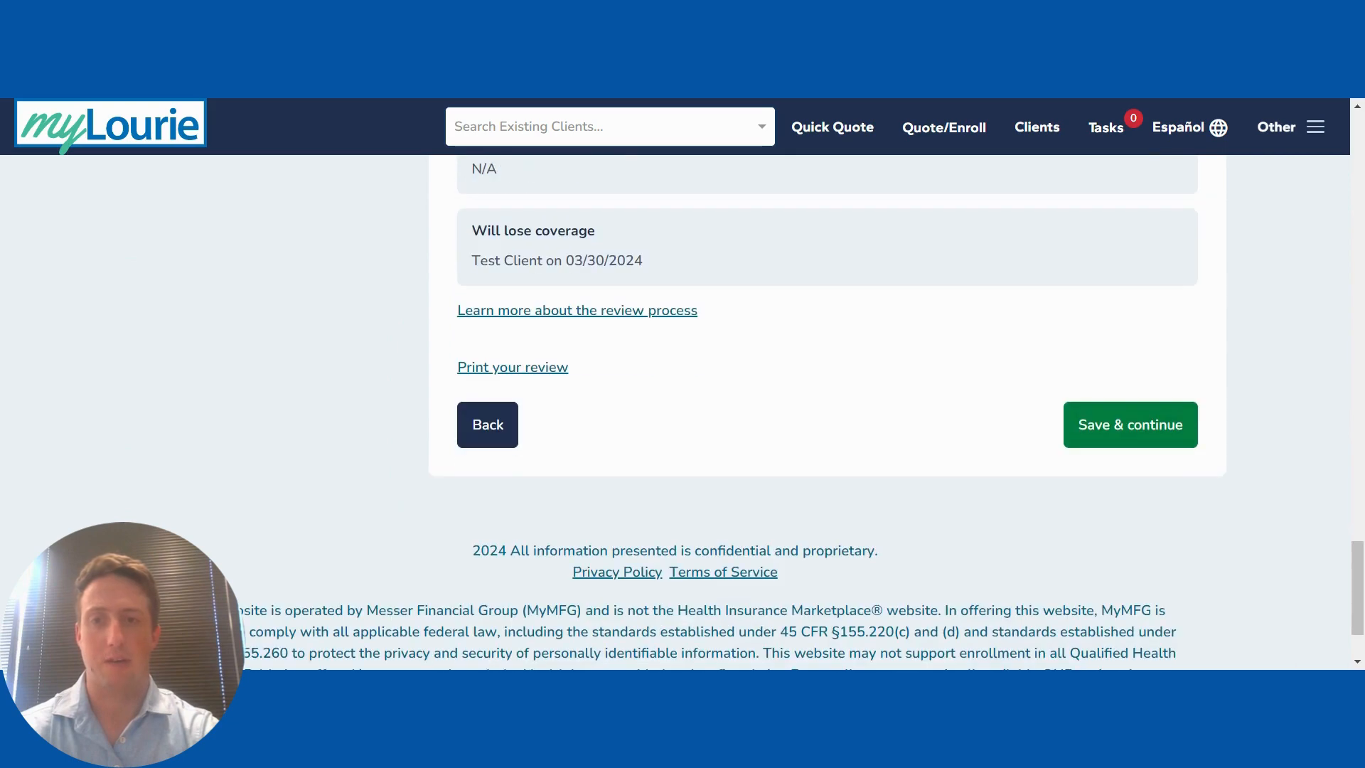
scroll(779, 447, up, 6)
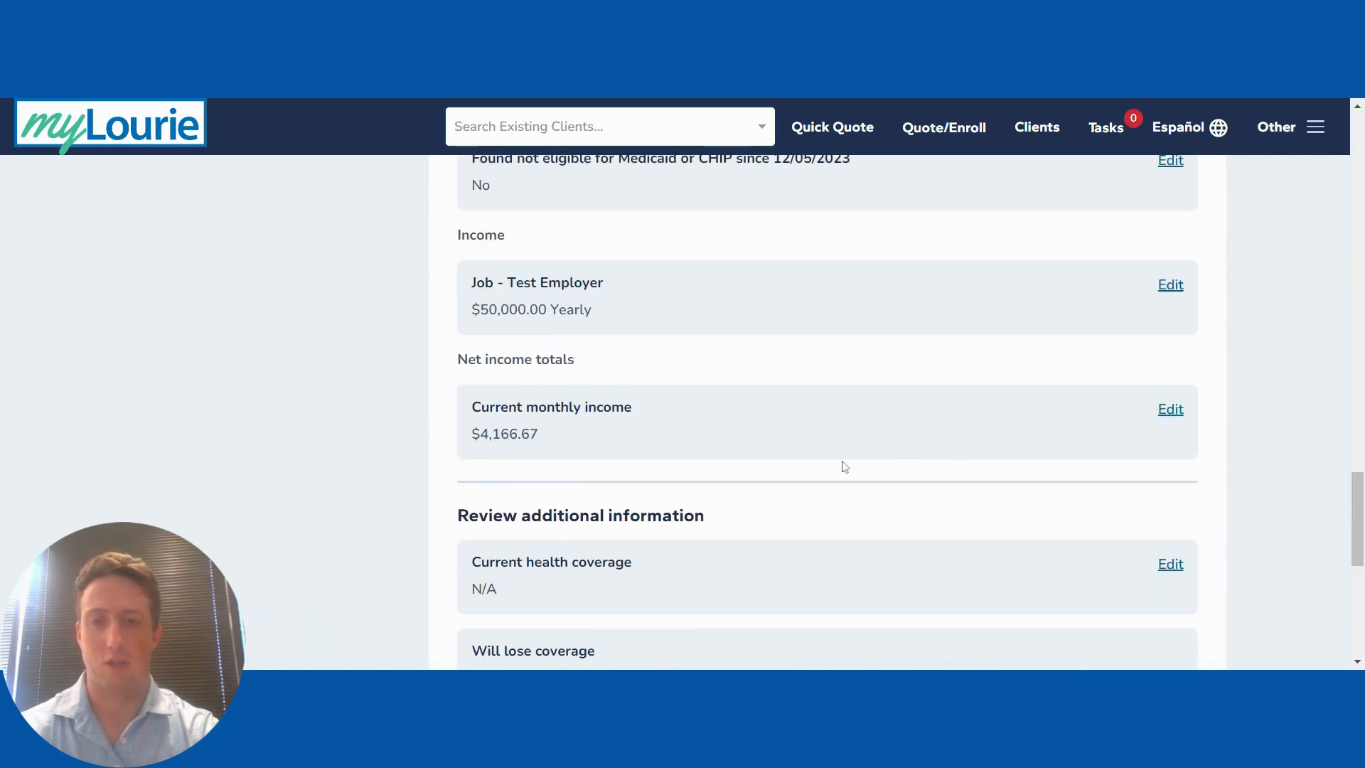
scroll(844, 466, down, 5)
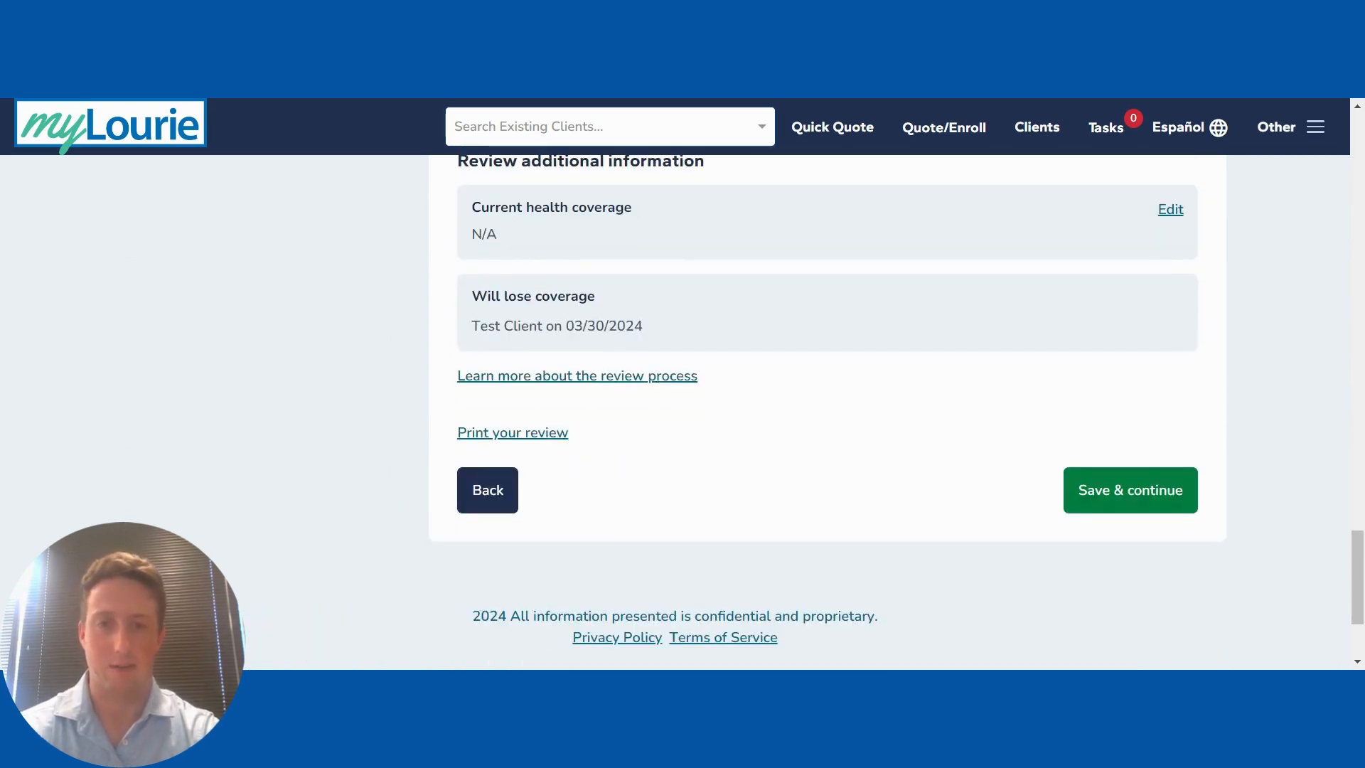
click(1160, 492)
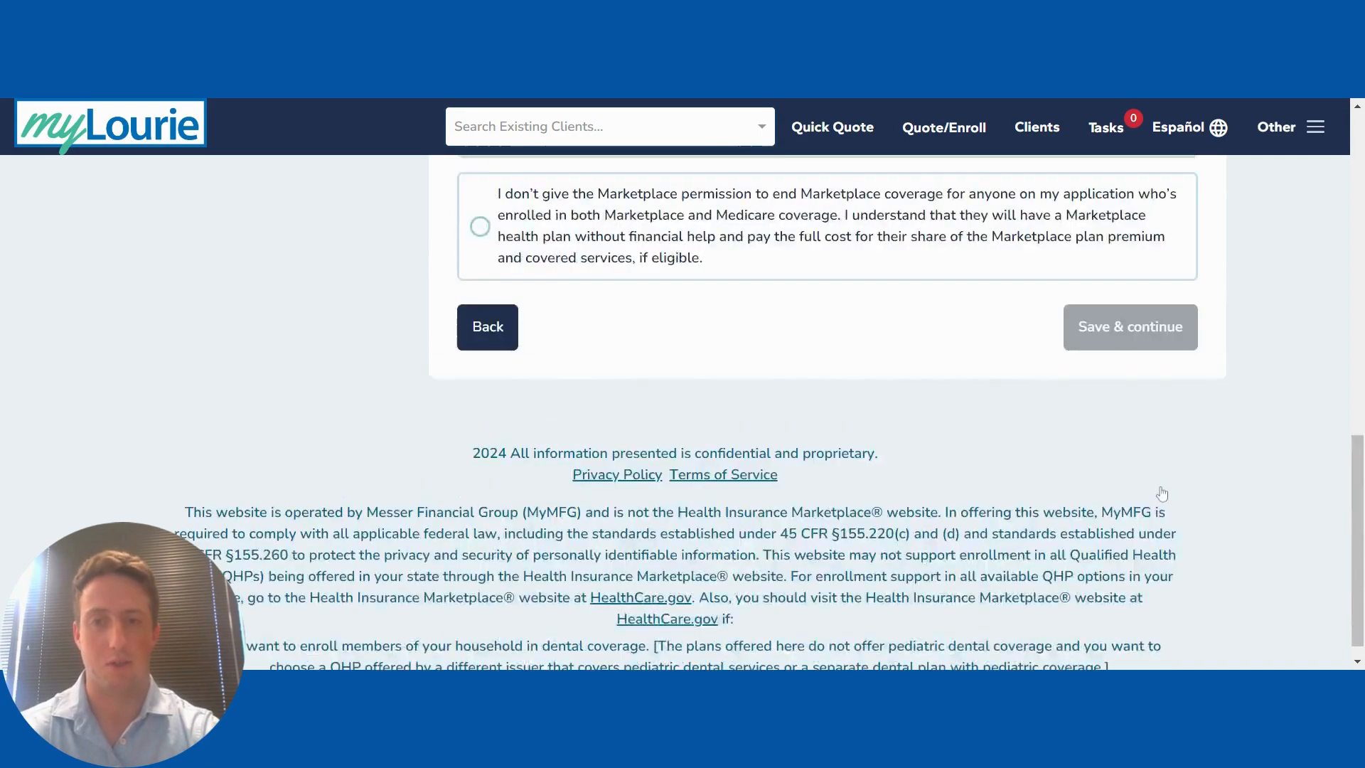
Step: Agree to income data use and the reporting-changes statement, and allow ending Medicare enrollees' Marketplace coverage
scroll(866, 466, down, 2)
click(521, 519)
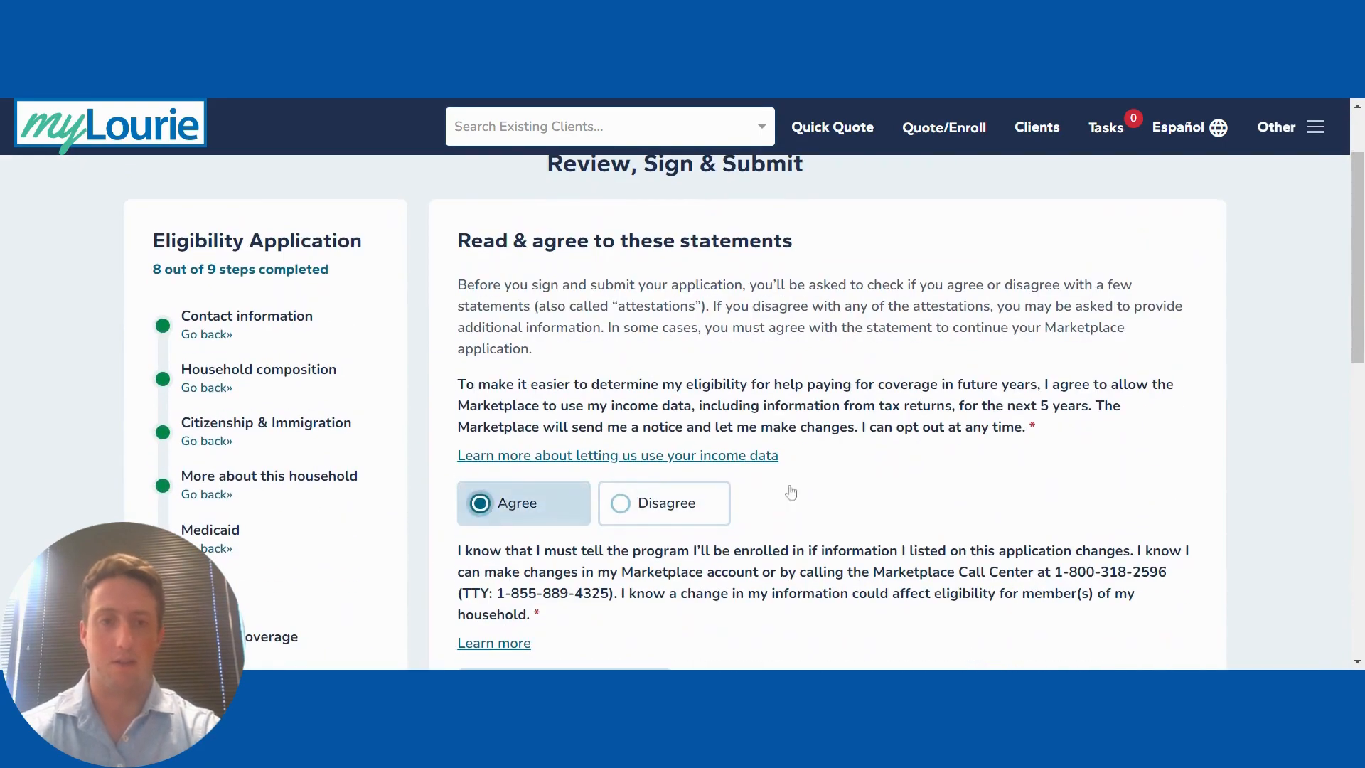
scroll(942, 483, down, 2)
click(540, 569)
scroll(559, 498, down, 5)
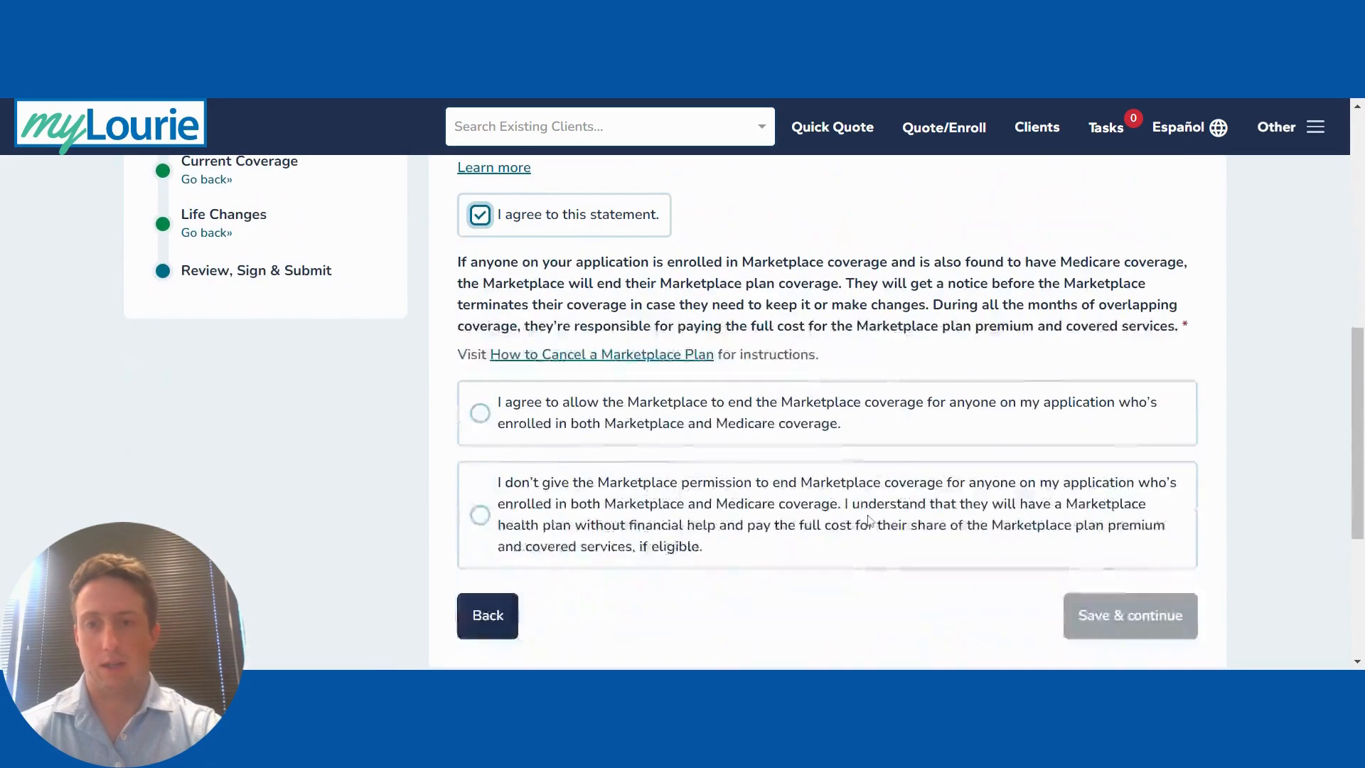
click(559, 447)
click(1130, 615)
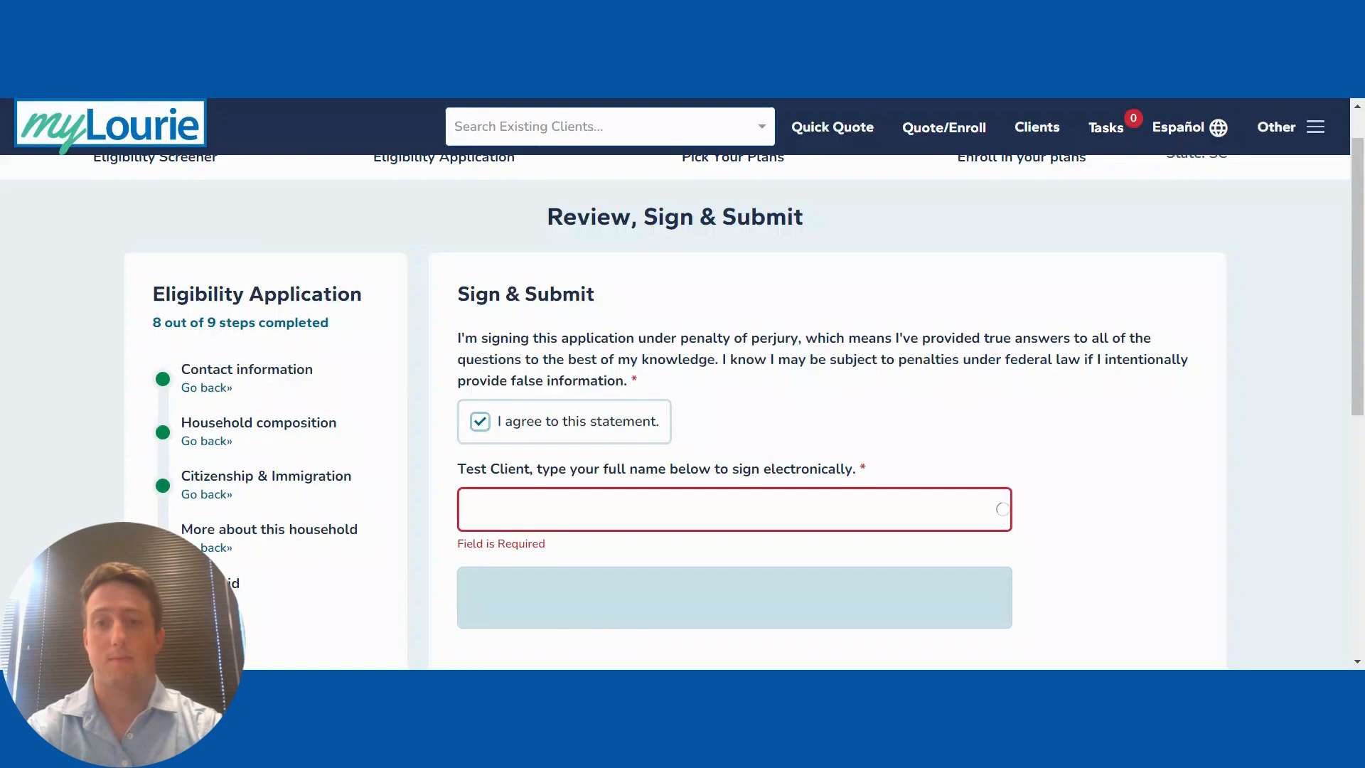
Step: Enter the client's full name as the electronic signature, then Sign & Submit the application
click(1002, 509)
text(Test )
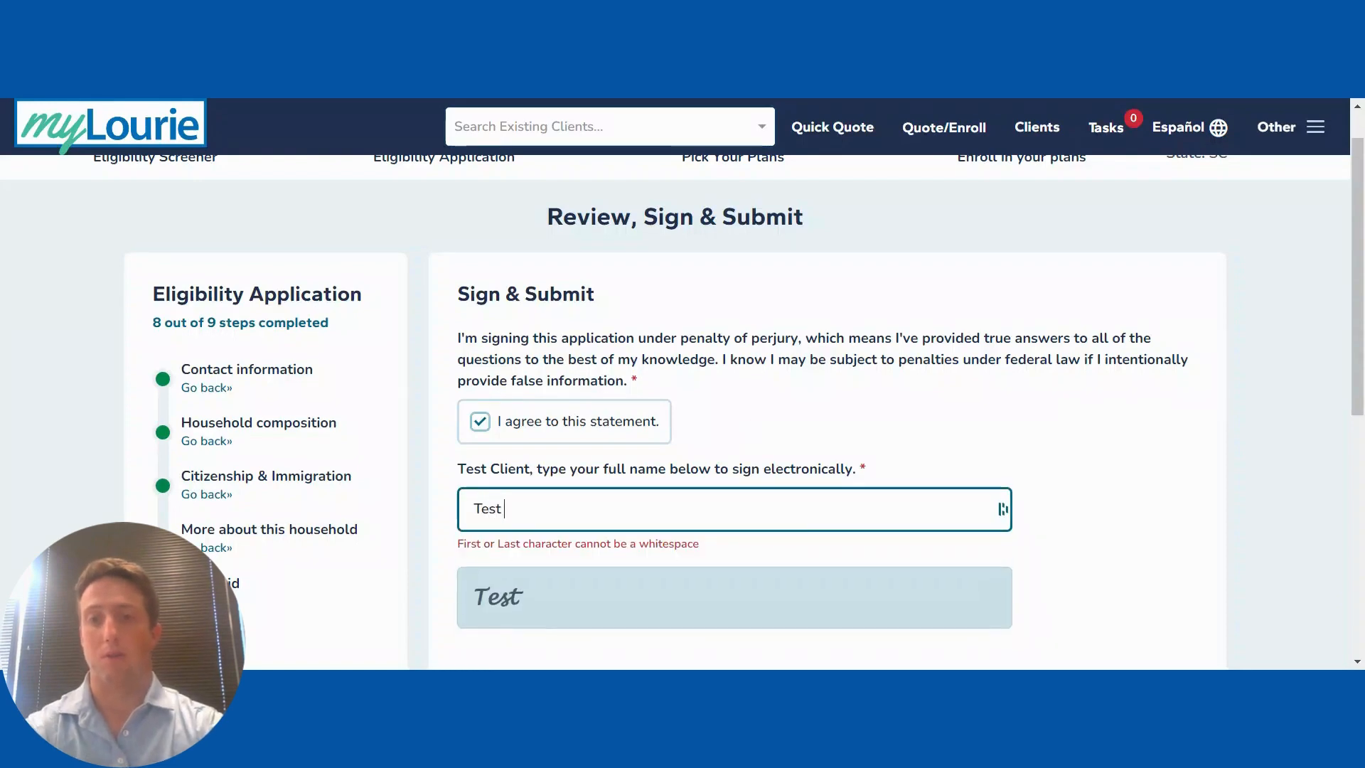
text(Clin)
key(BackSpace)
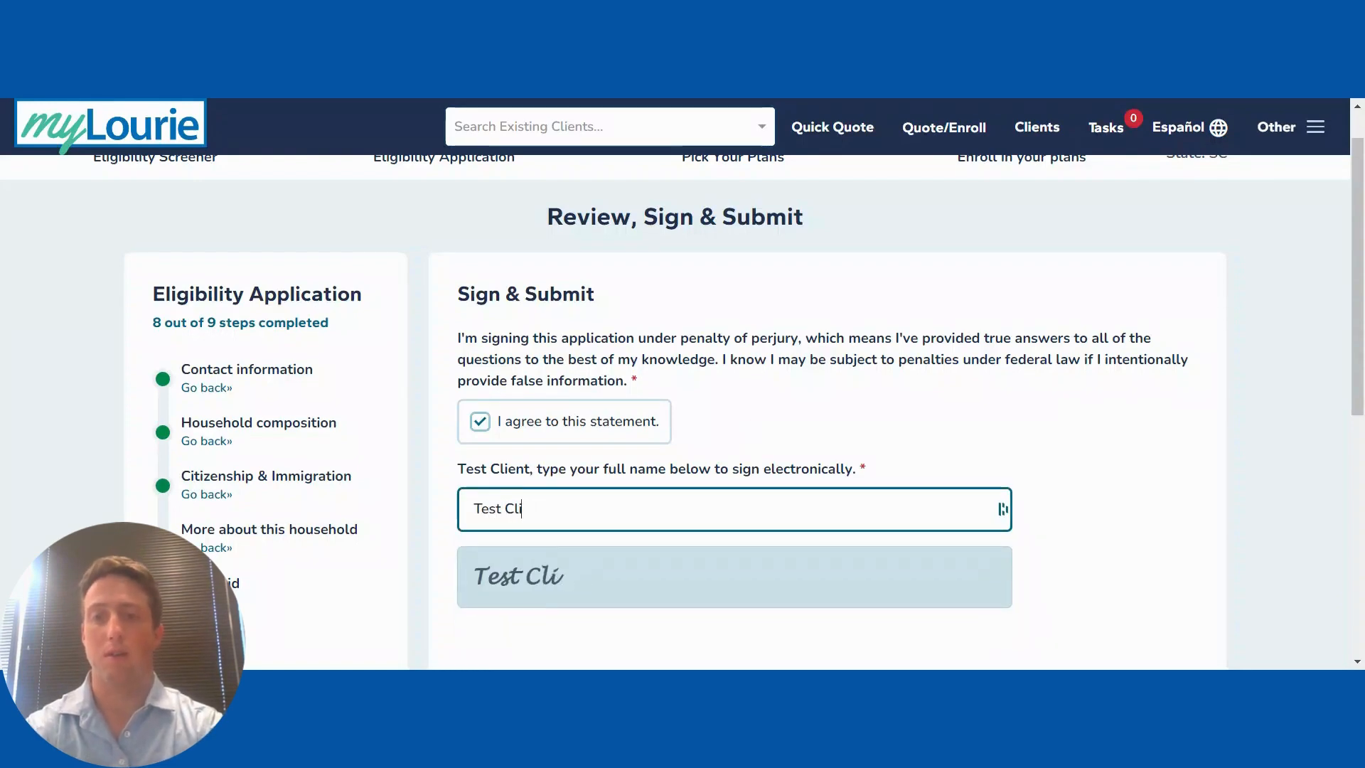
text(ent)
click(861, 403)
scroll(862, 406, down, 2)
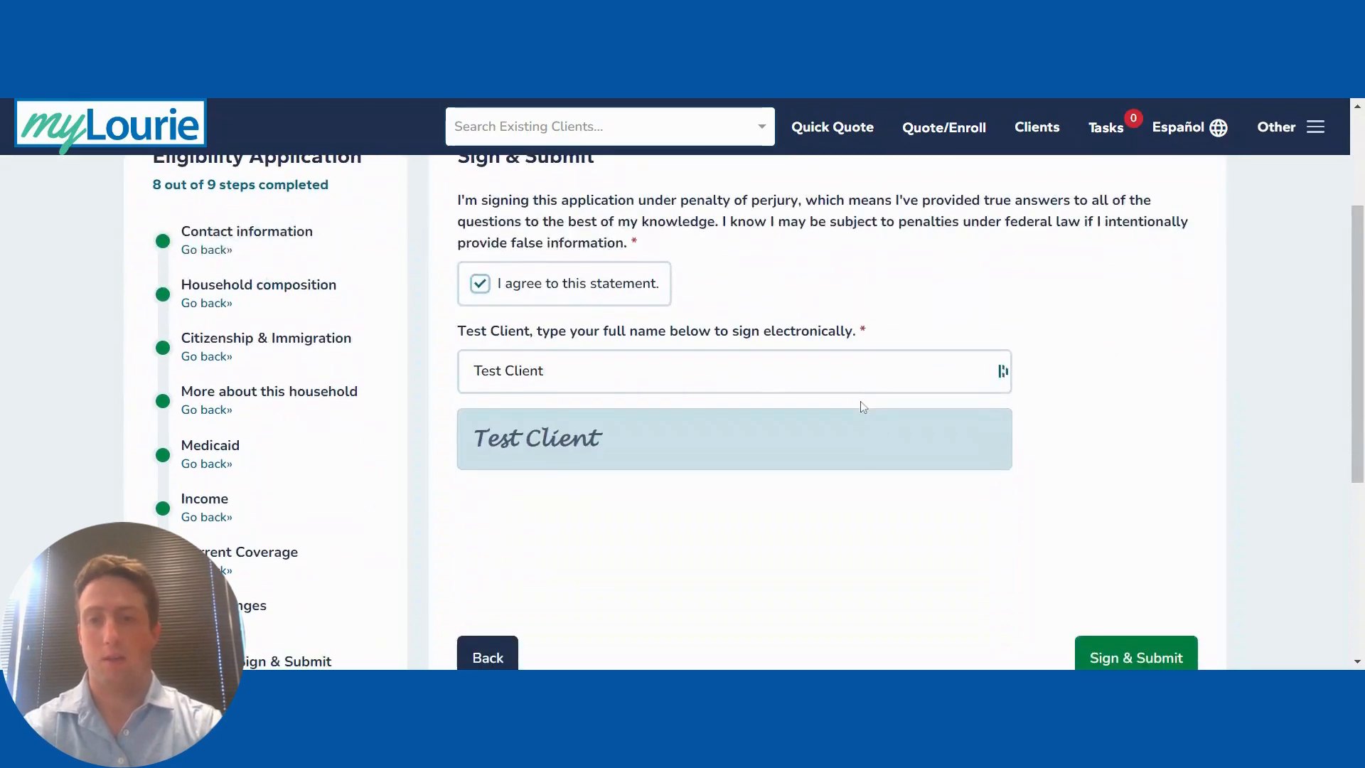
scroll(861, 404, down, 2)
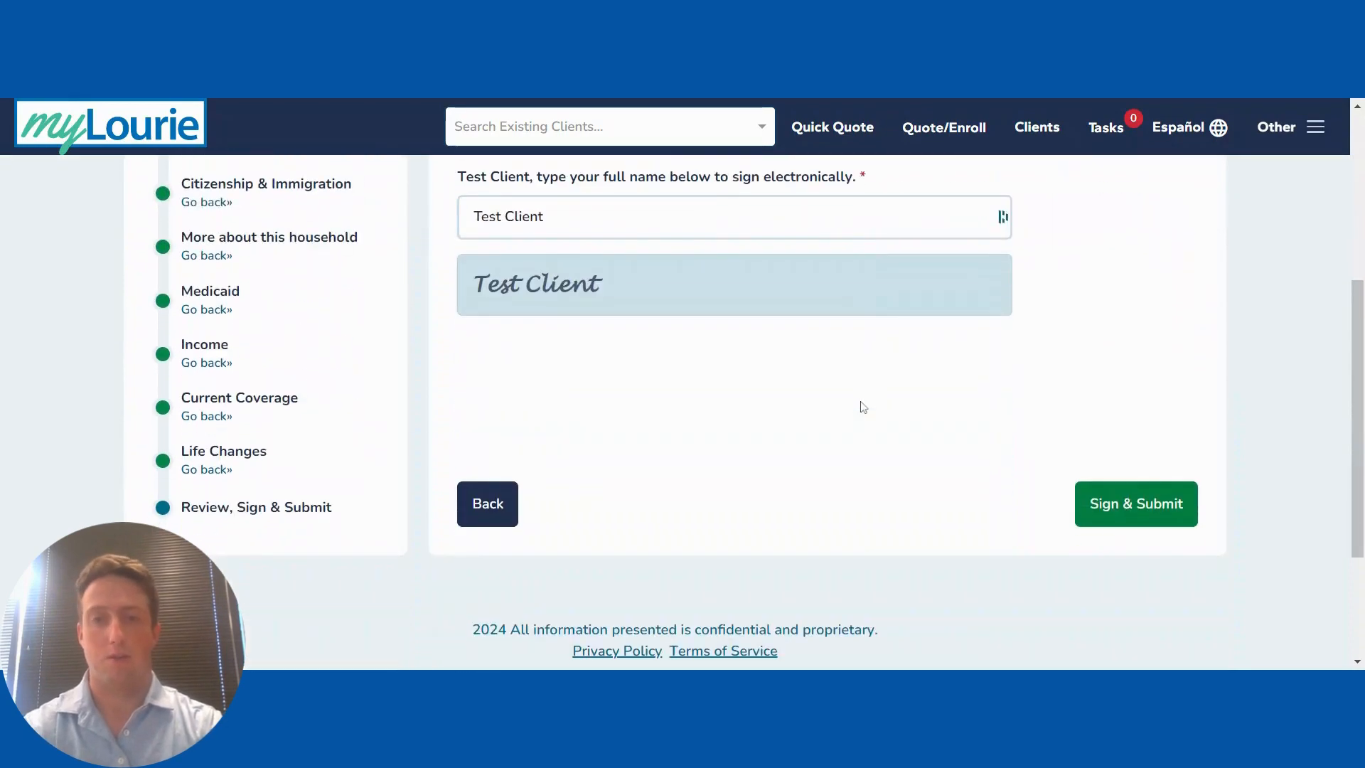
click(1137, 504)
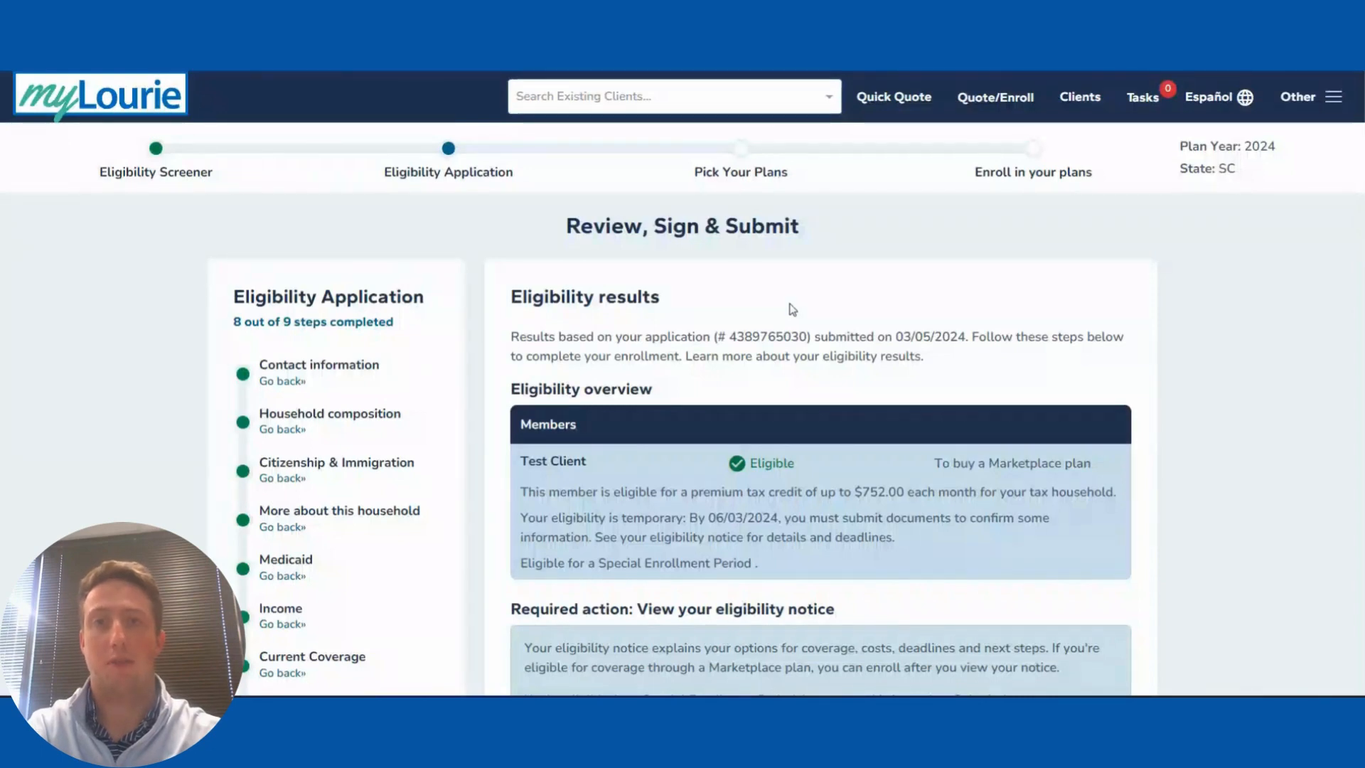
Step: From the bottom of the eligibility results, generate the View Eligibility Notice (PDF)
scroll(722, 355, down, 1)
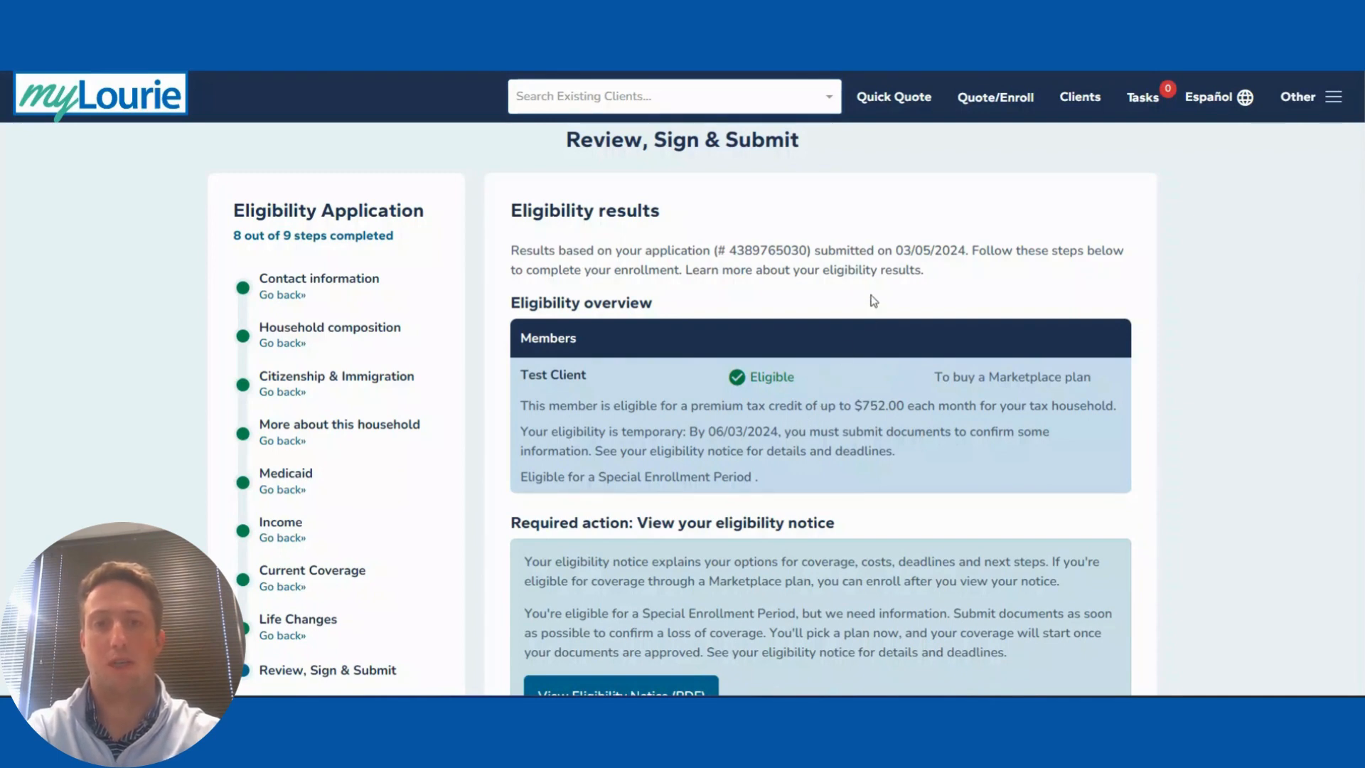
scroll(799, 418, down, 2)
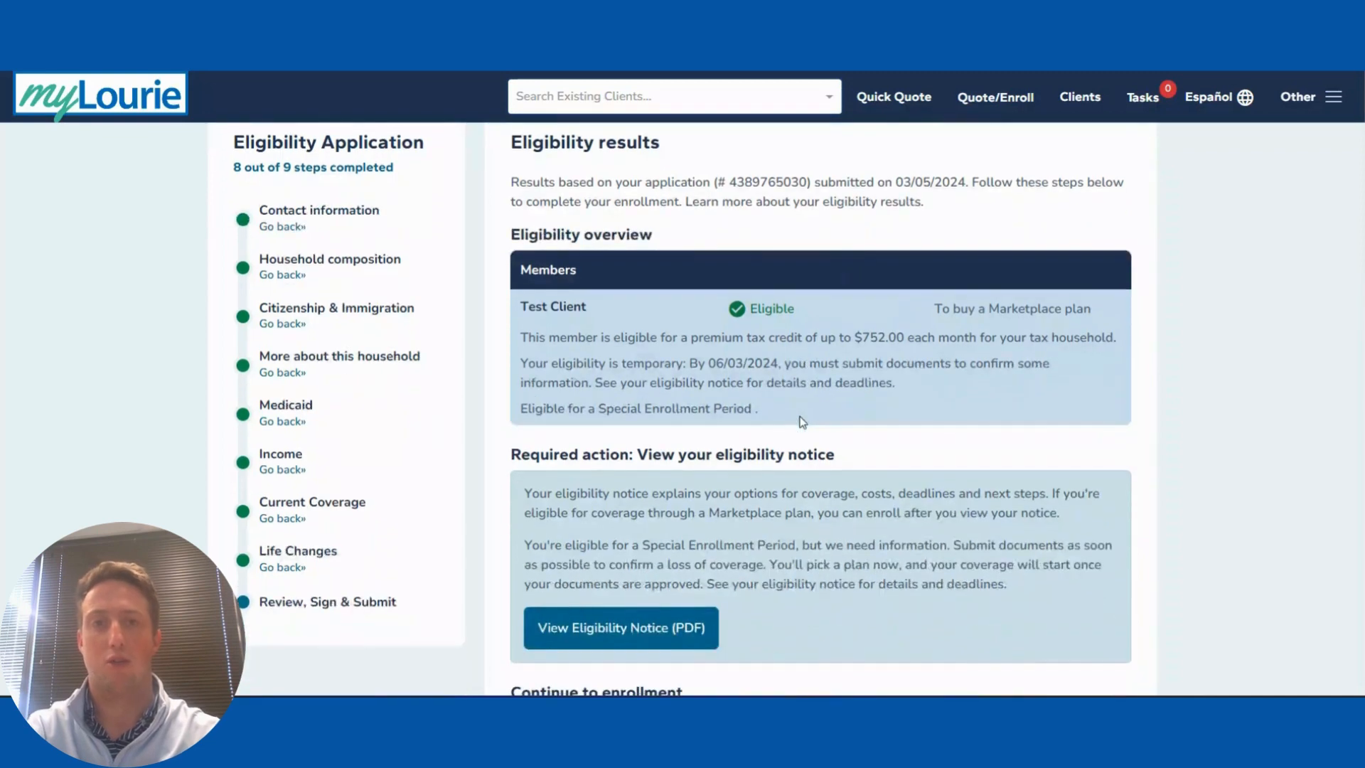
scroll(799, 421, down, 1)
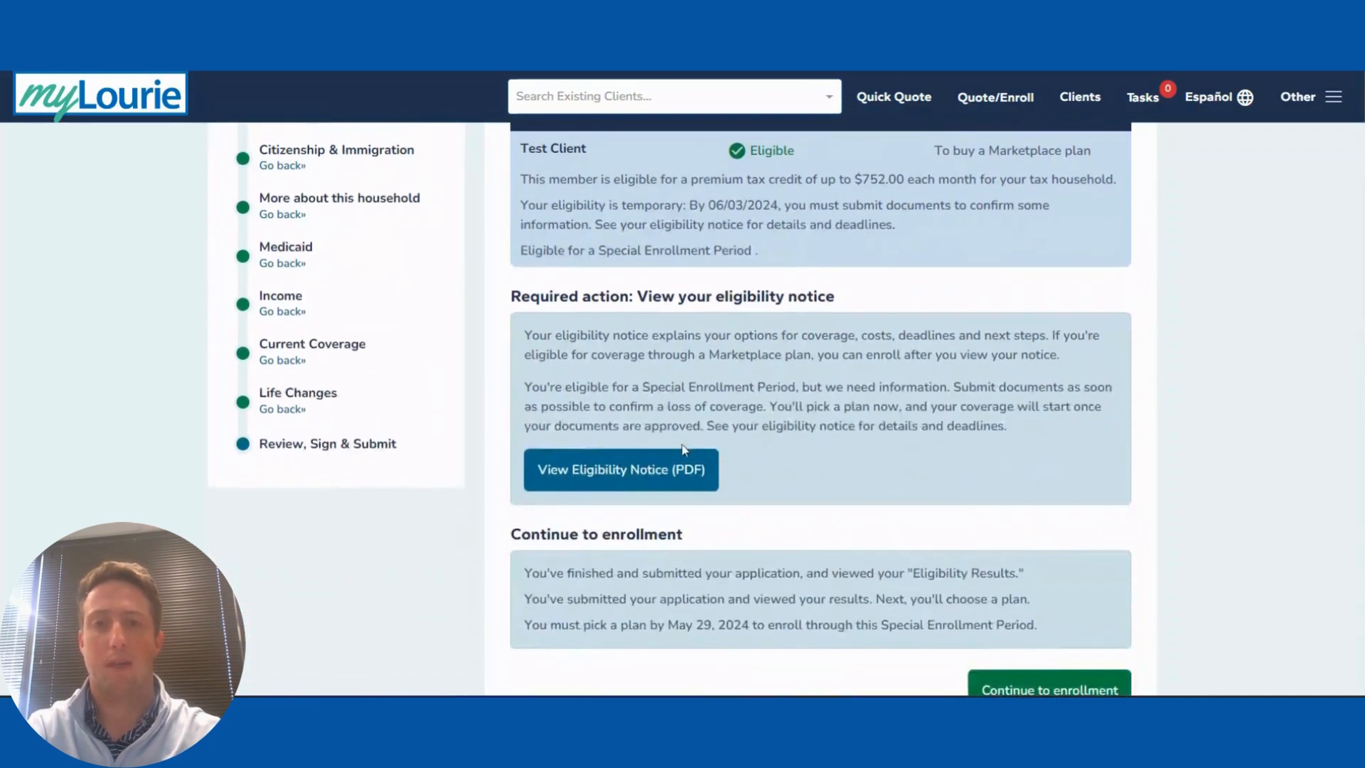
click(618, 470)
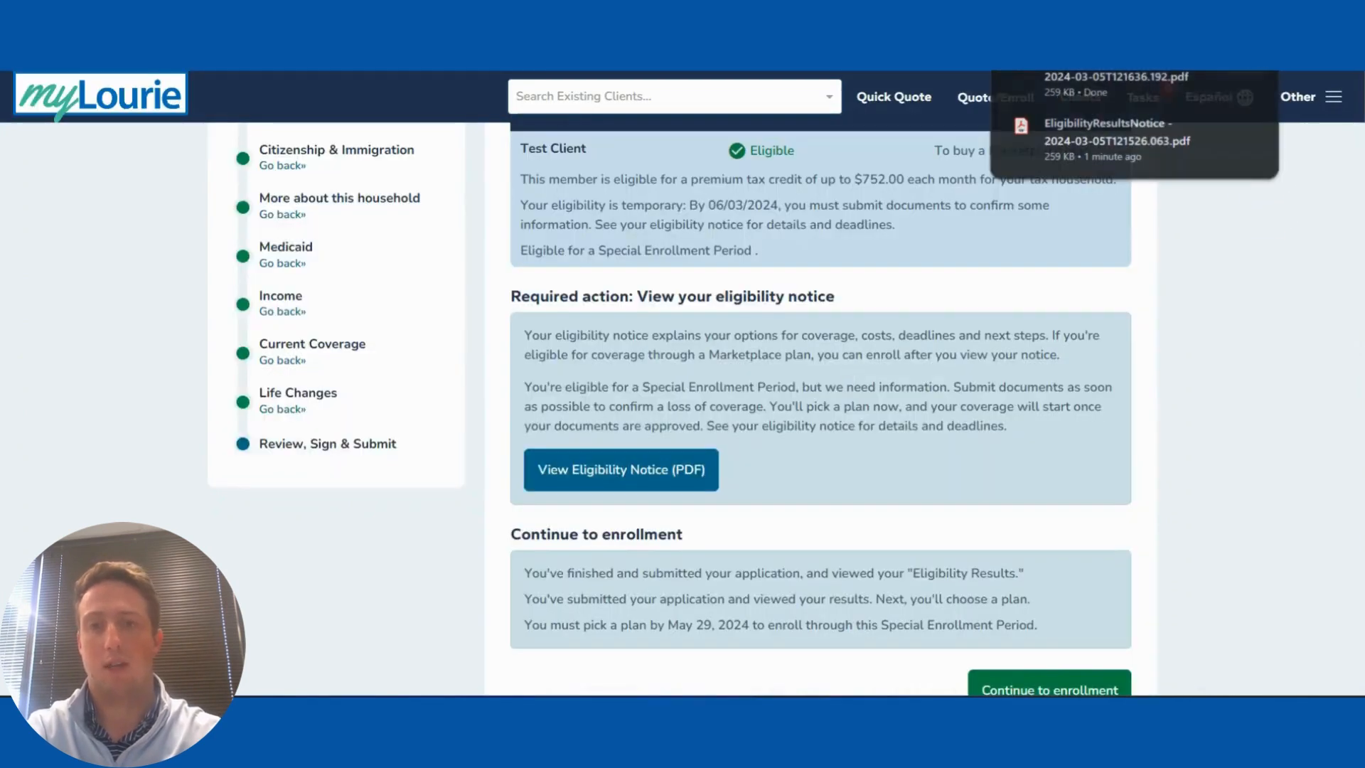
click(1073, 79)
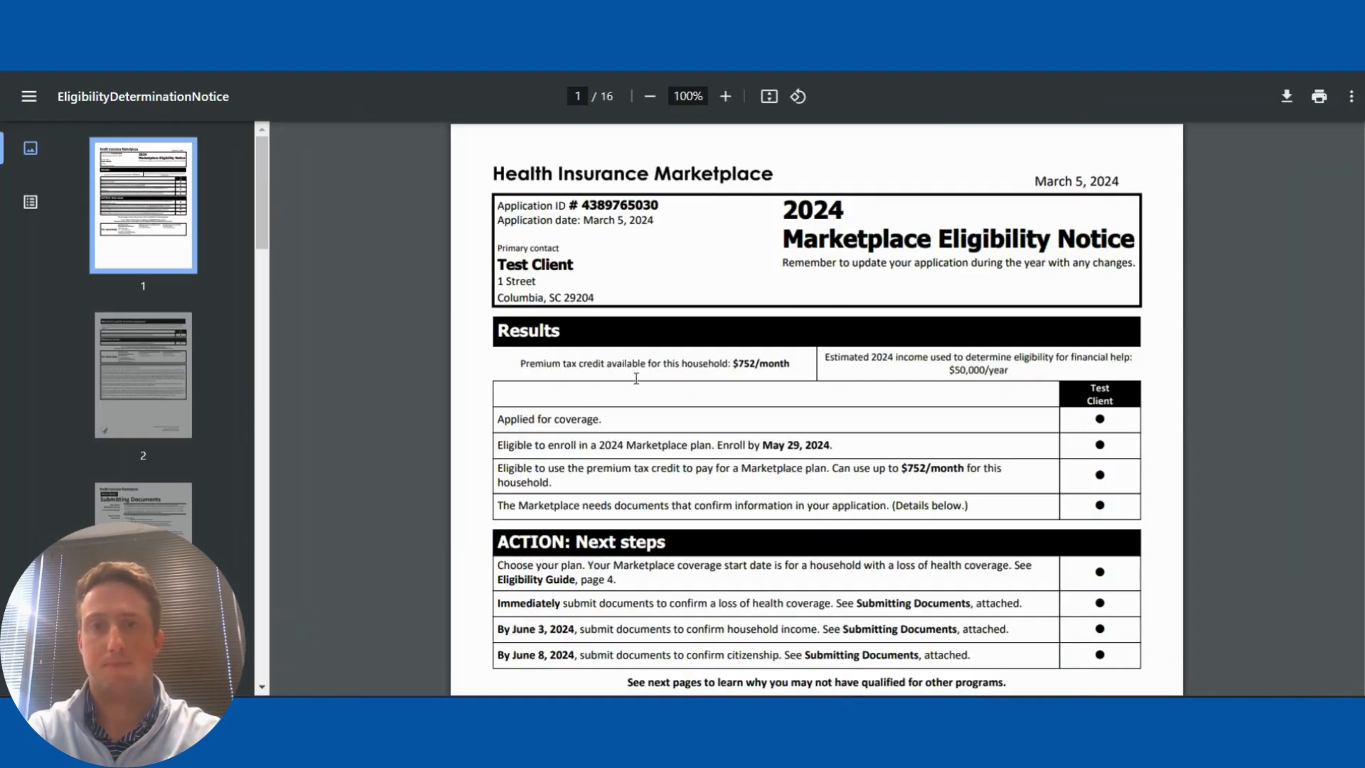
scroll(700, 458, down, 3)
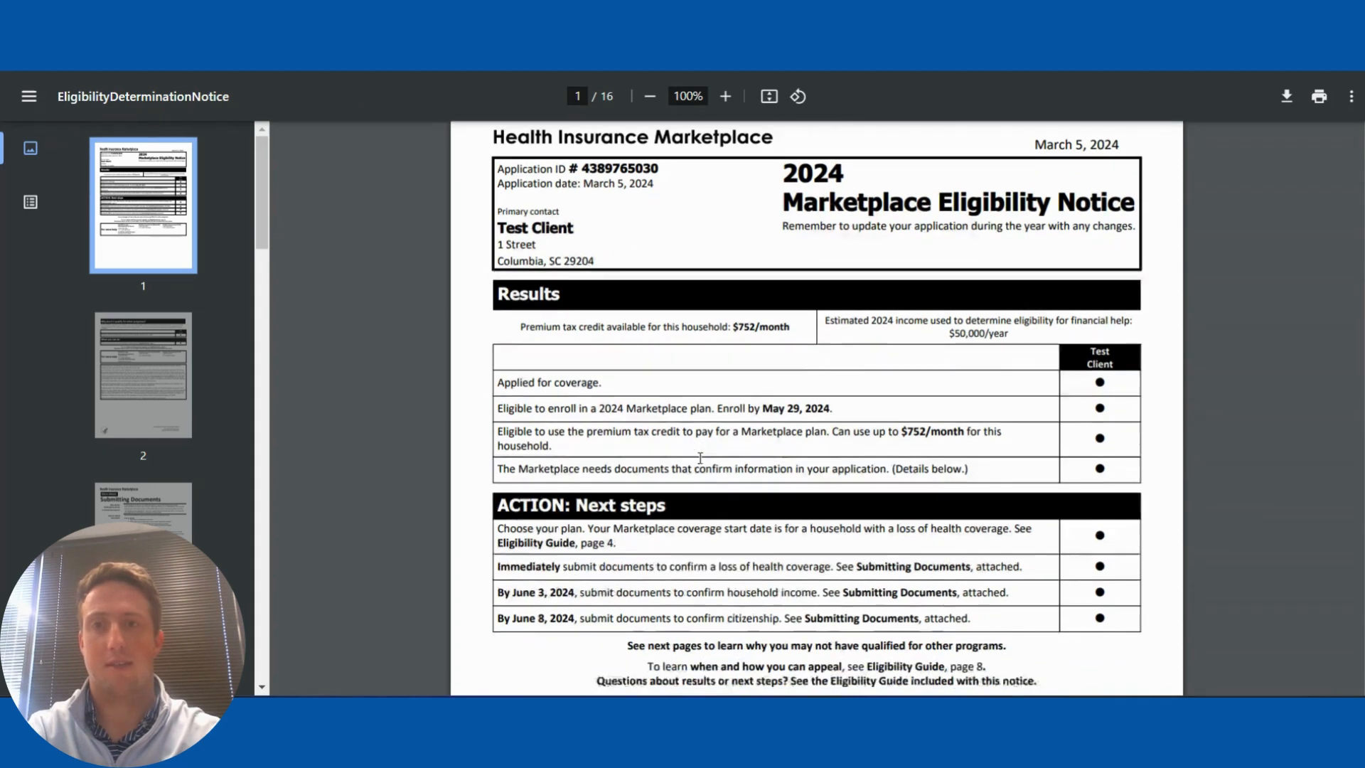
scroll(701, 458, down, 2)
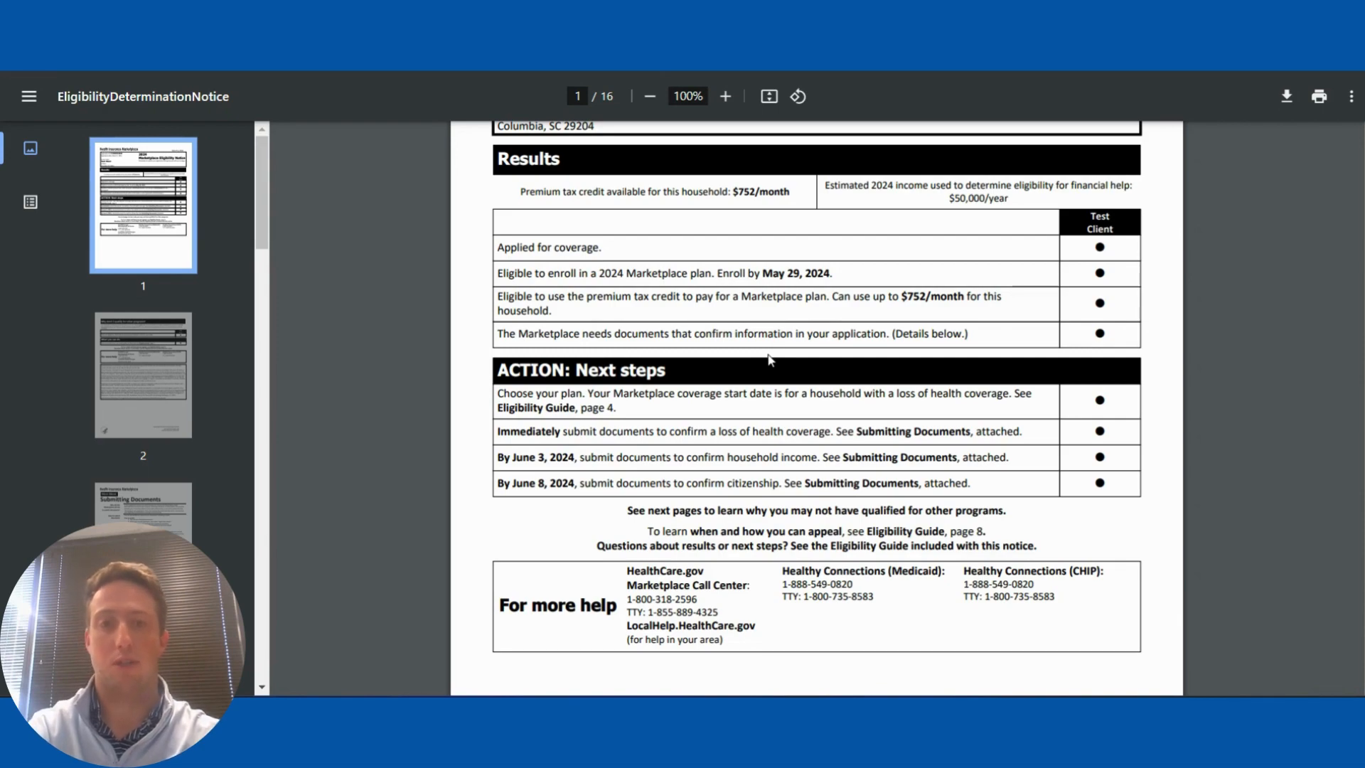
scroll(768, 359, down, 10)
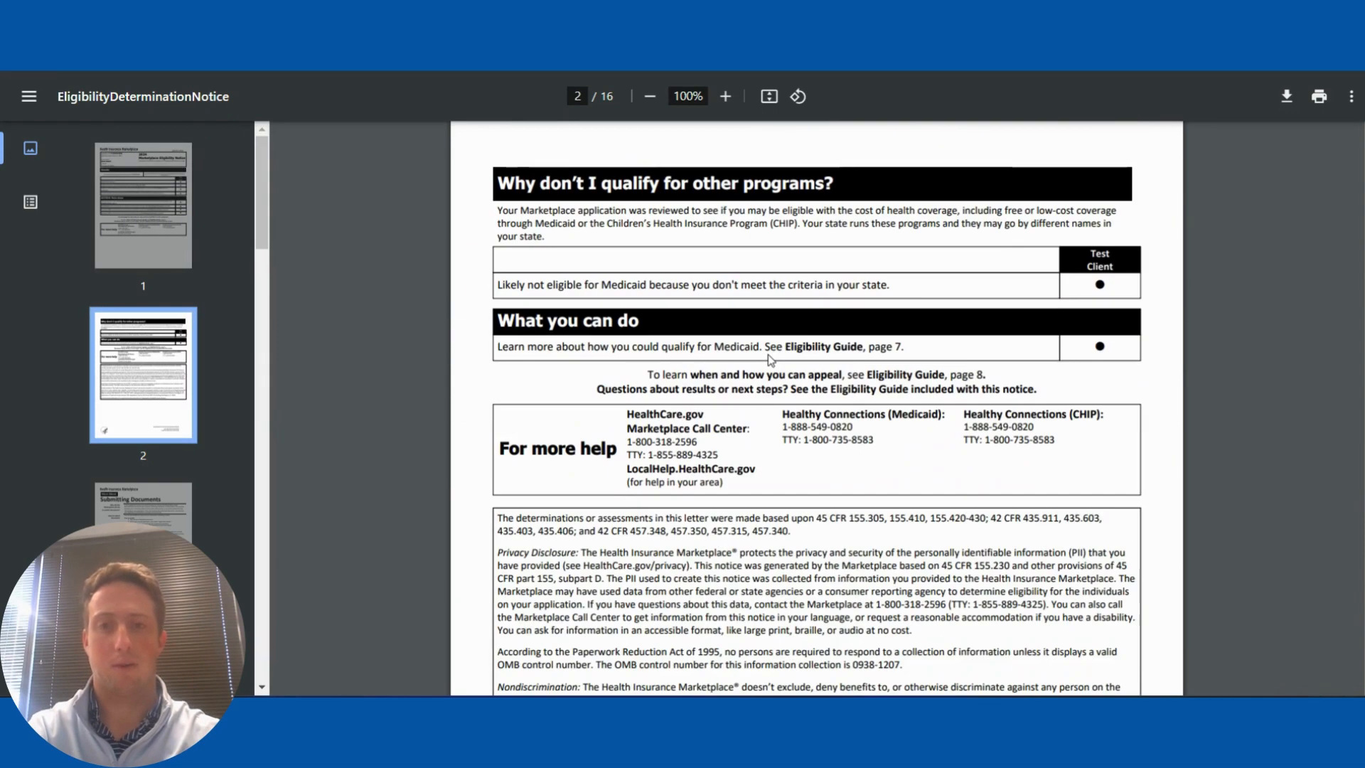
scroll(768, 359, up, 10)
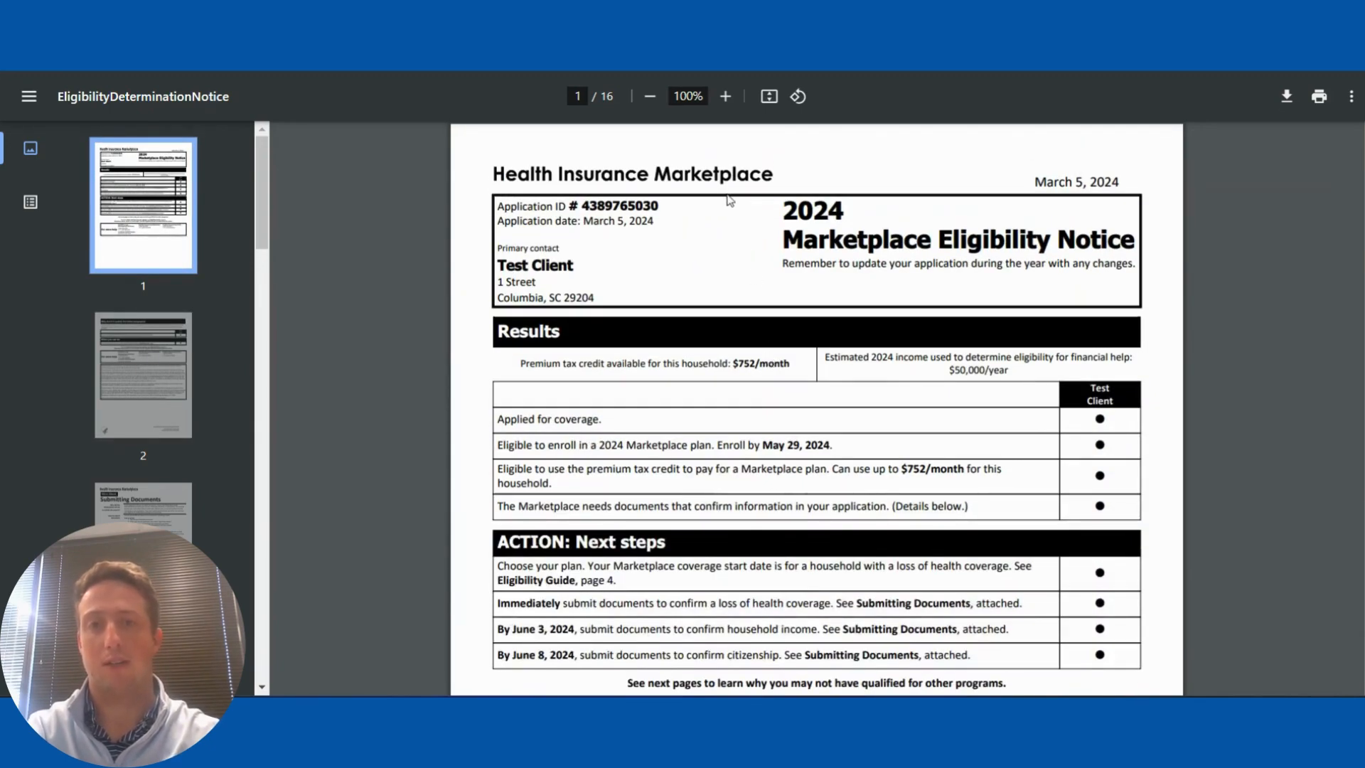
click(269, 70)
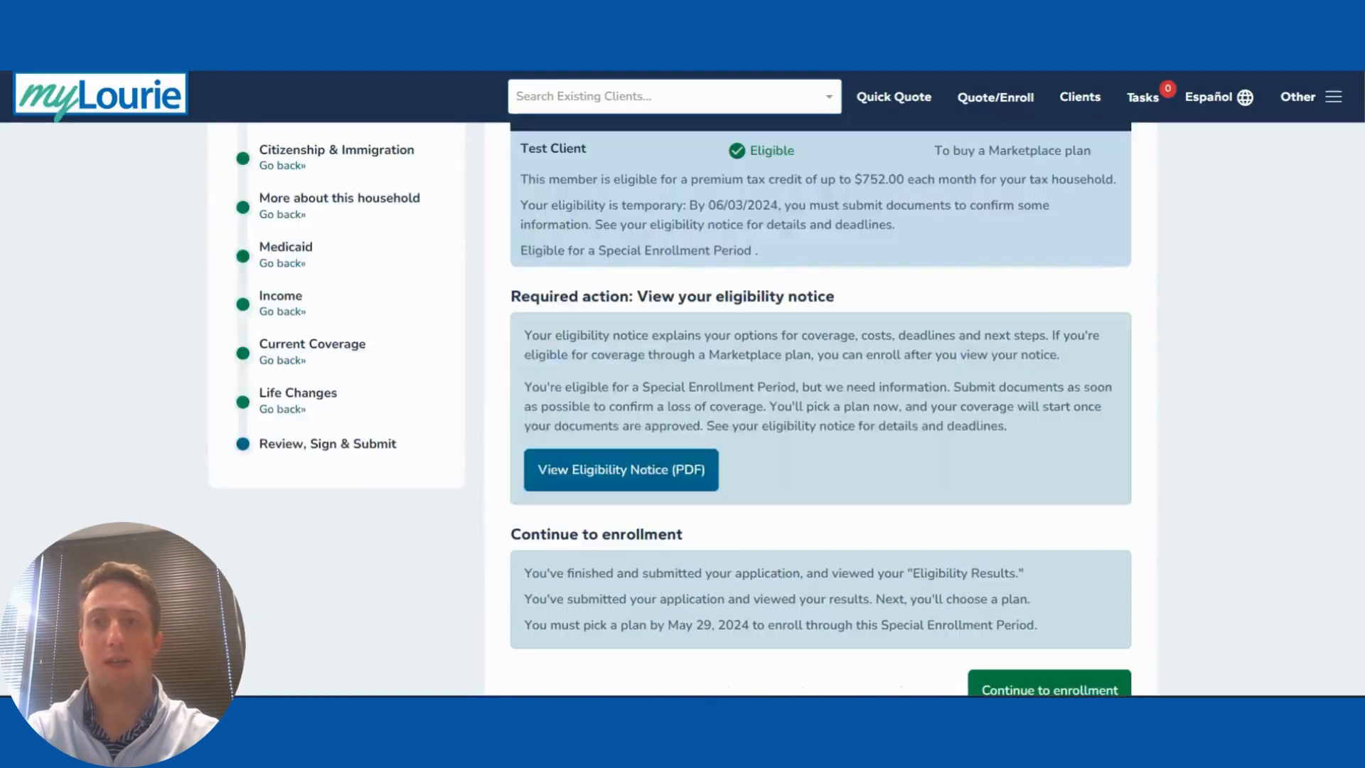
Step: Move on to plan enrollment and search existing clients by name, finding no match
scroll(829, 336, down, 3)
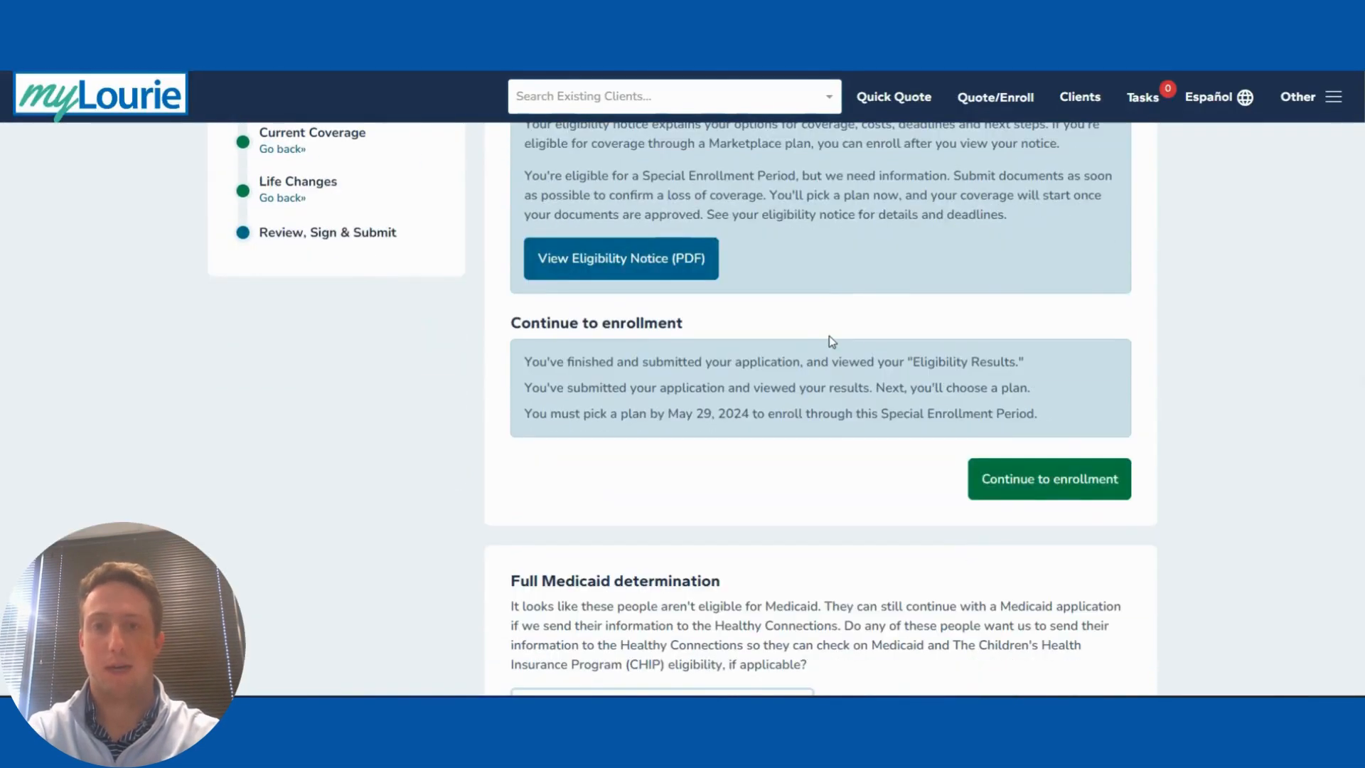
scroll(789, 472, down, 2)
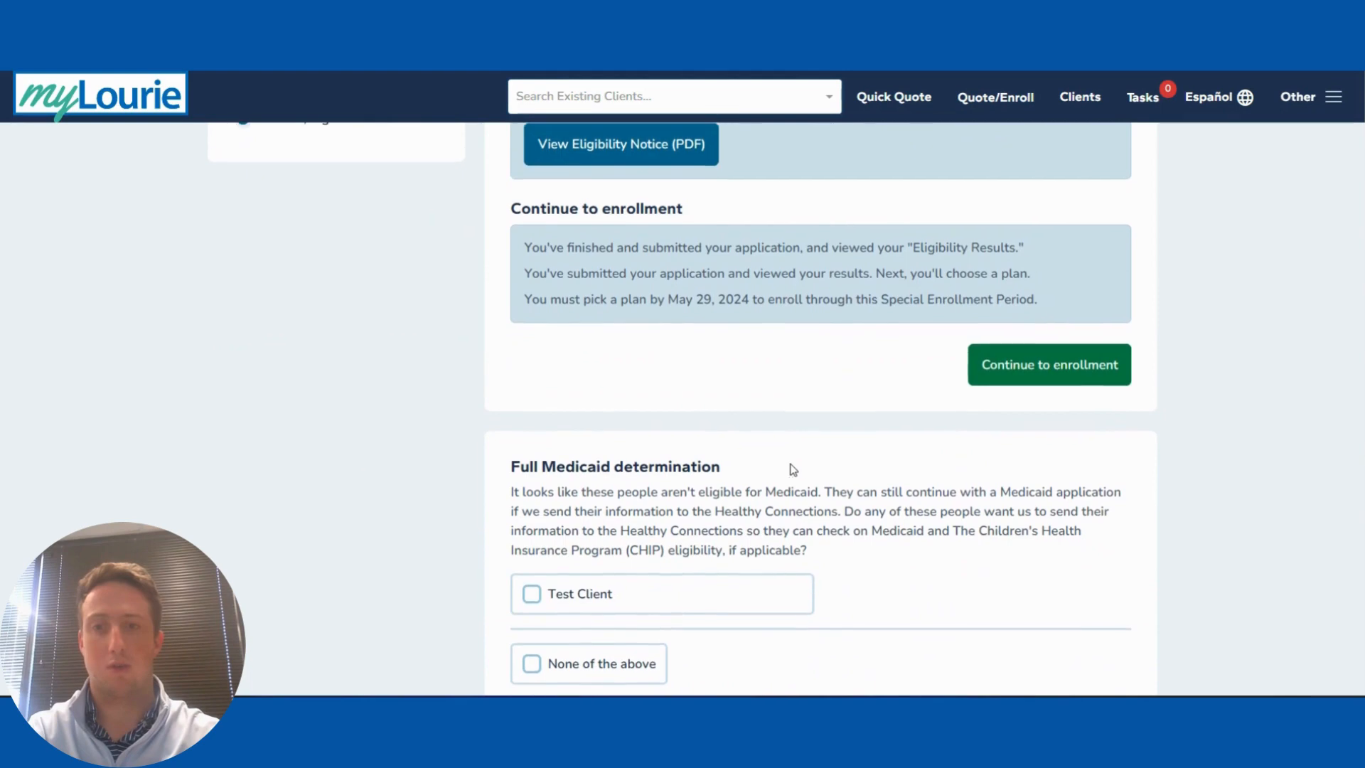
click(1030, 366)
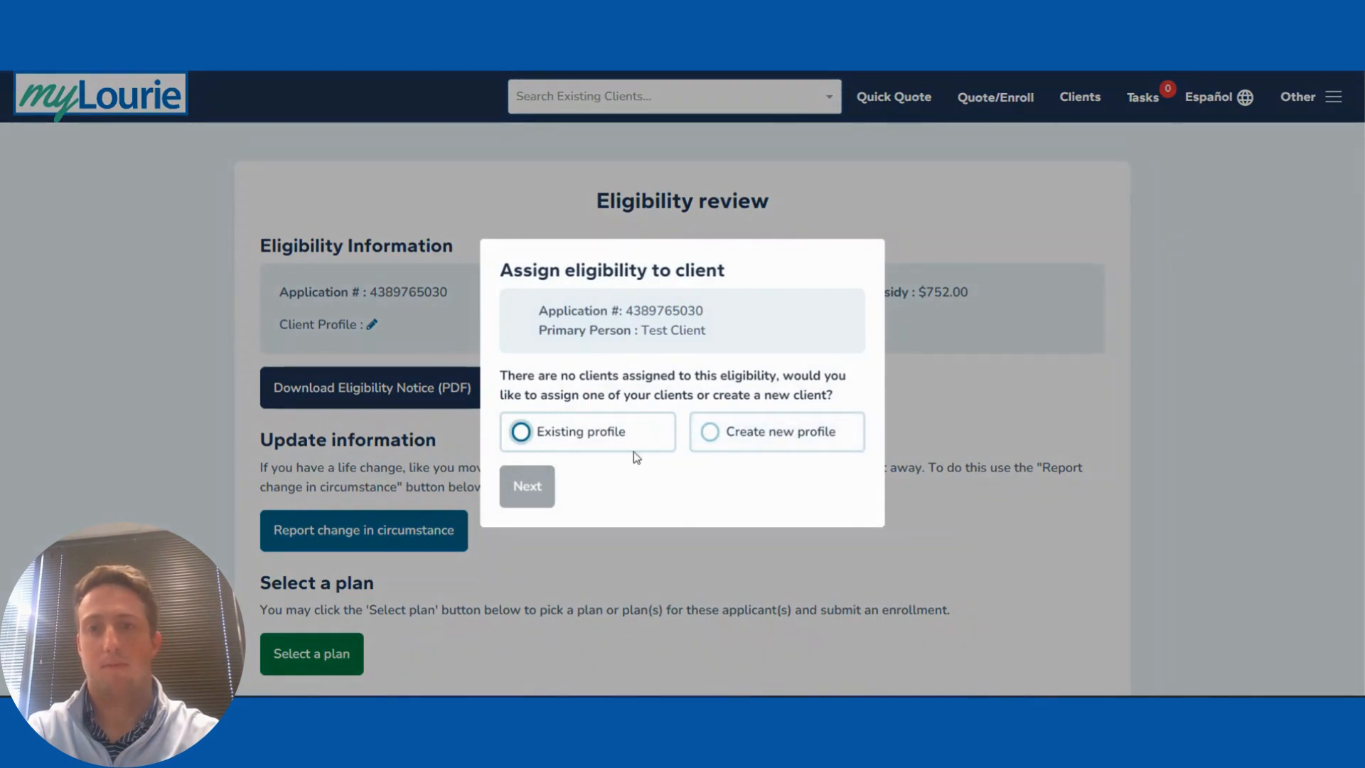
click(594, 446)
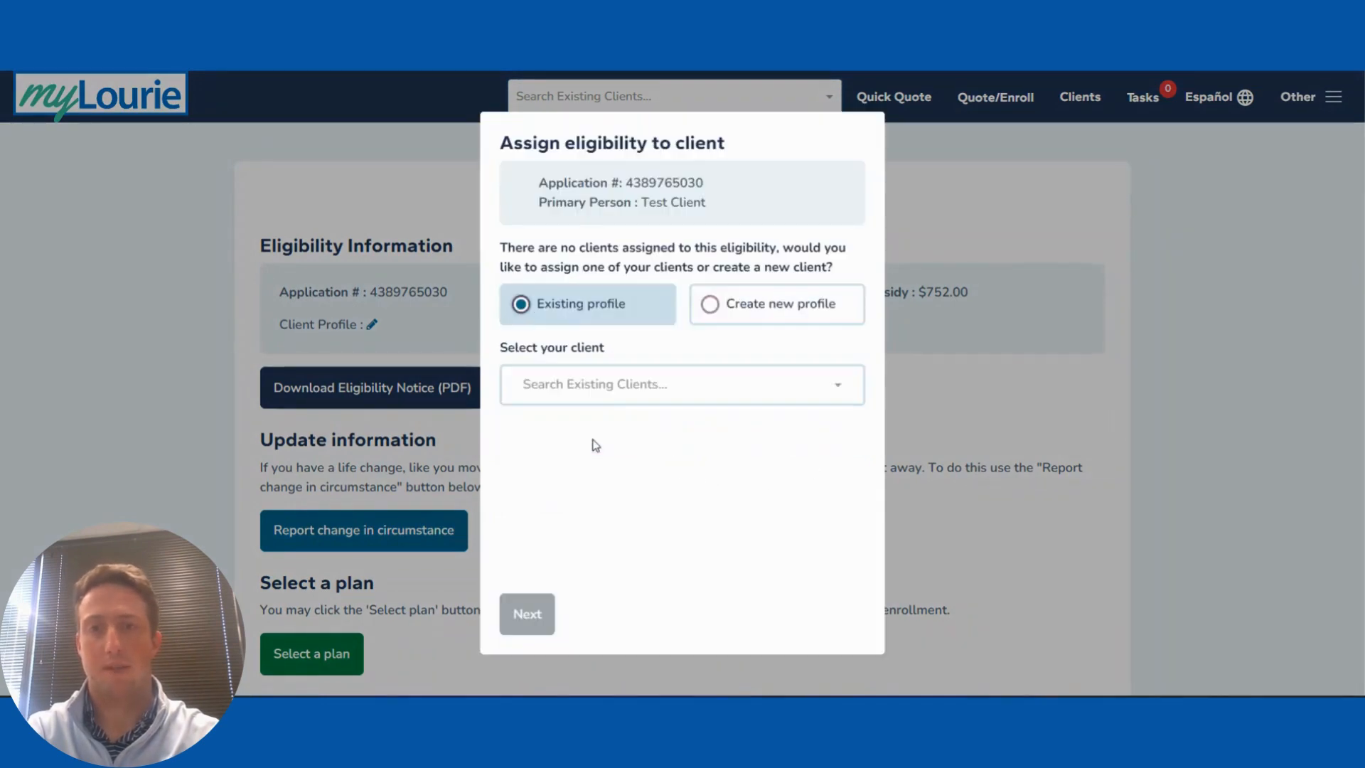
click(598, 402)
text(Test)
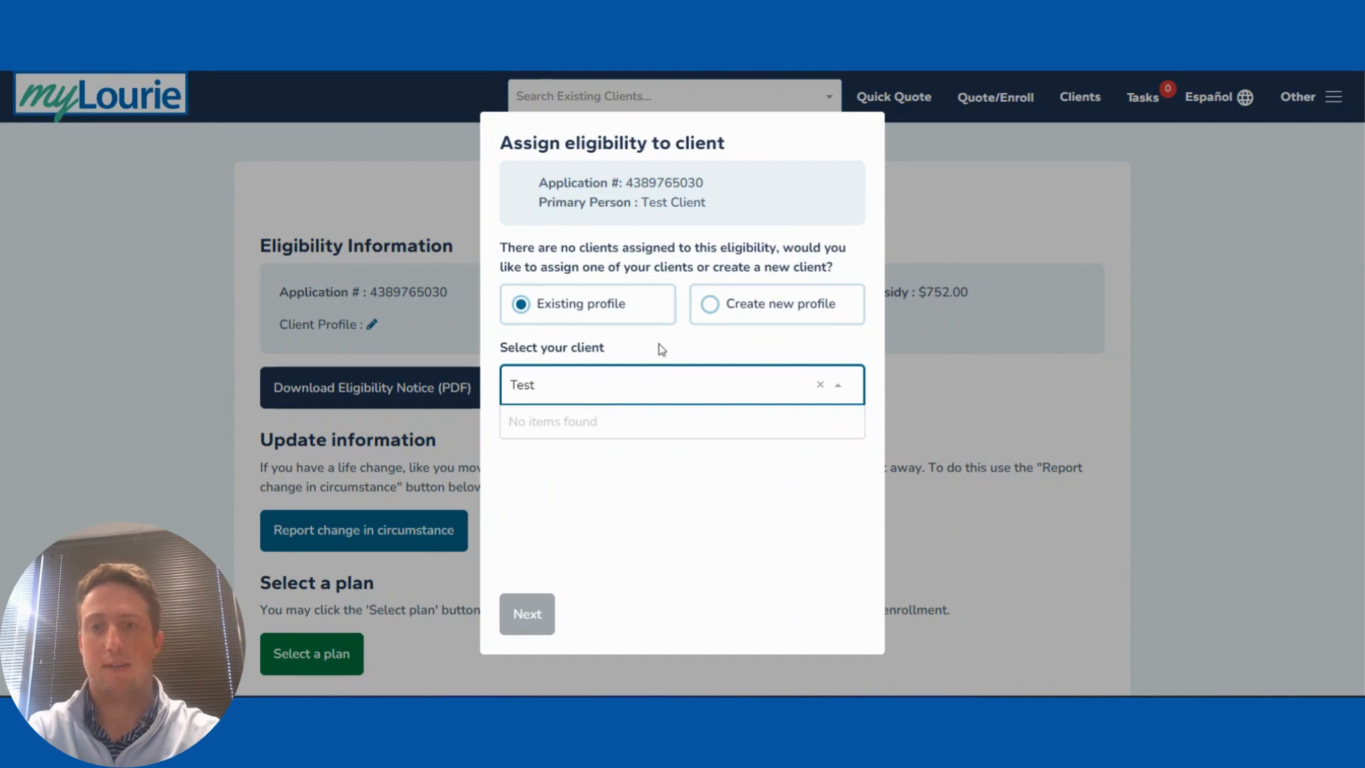
click(709, 334)
Step: Create a new client profile from the Marketplace data and return to the eligibility review
click(710, 306)
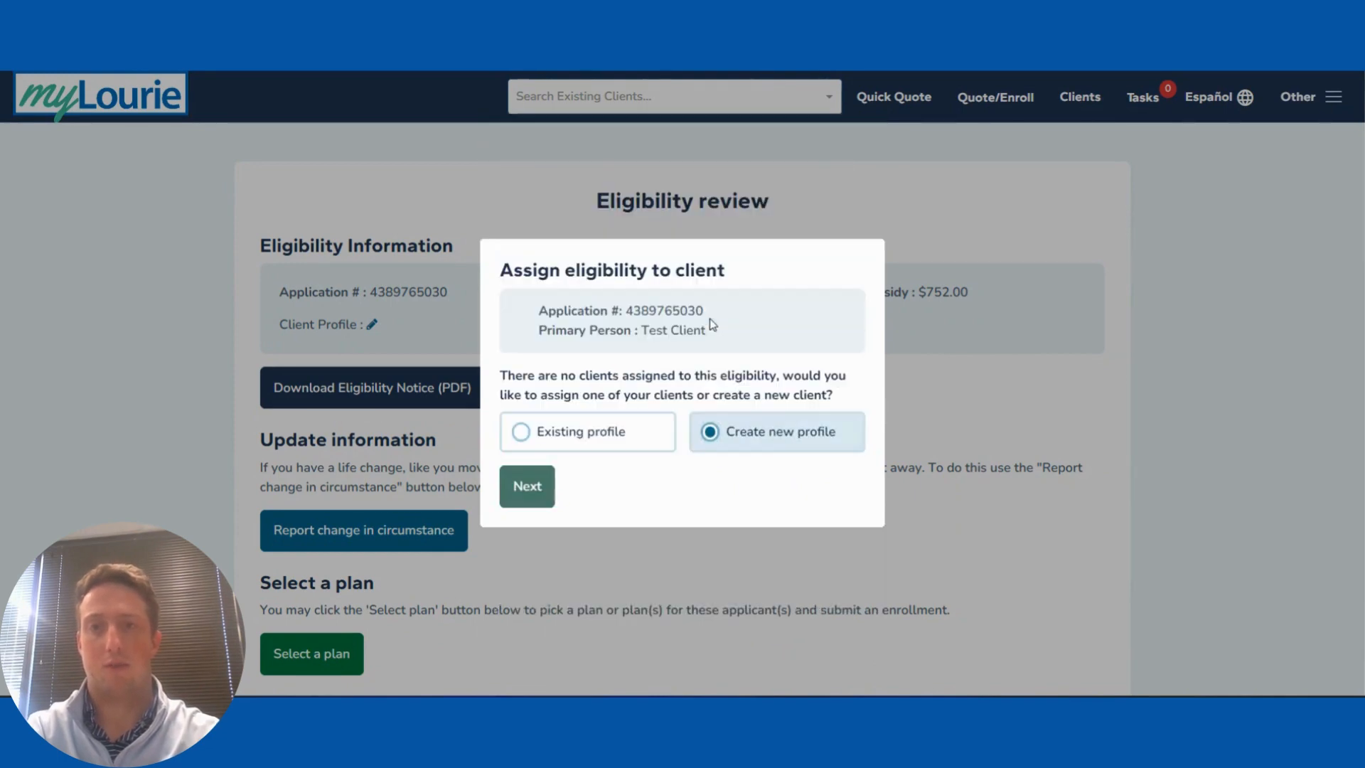
click(524, 483)
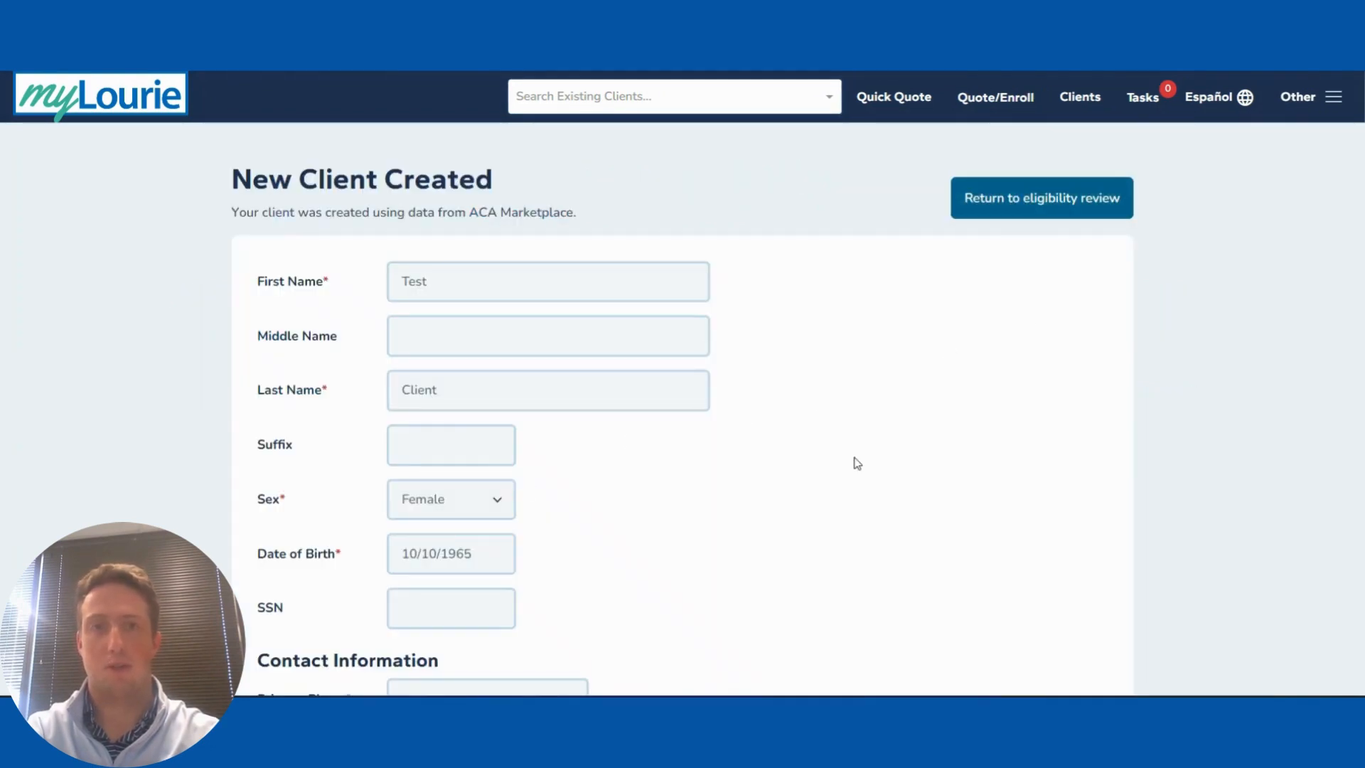
scroll(515, 573, down, 6)
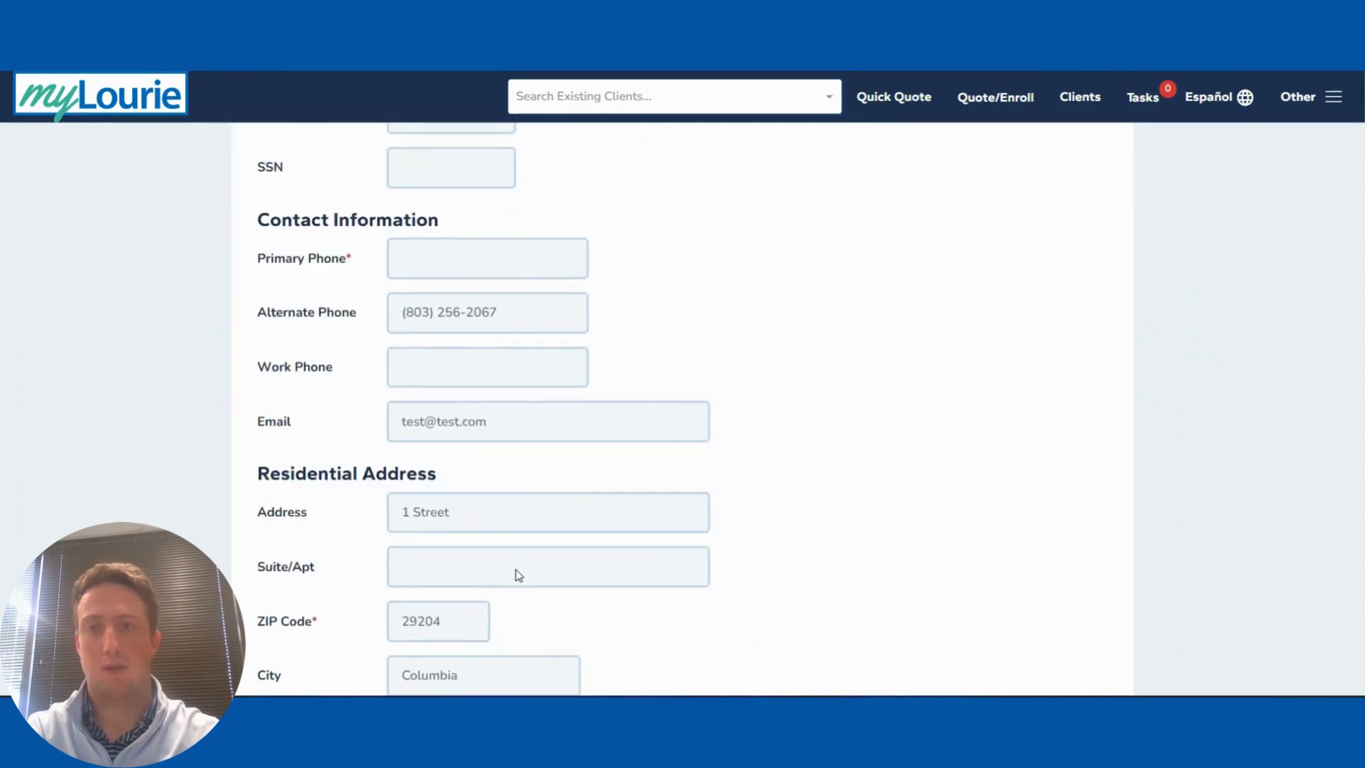
scroll(515, 573, up, 6)
click(1003, 210)
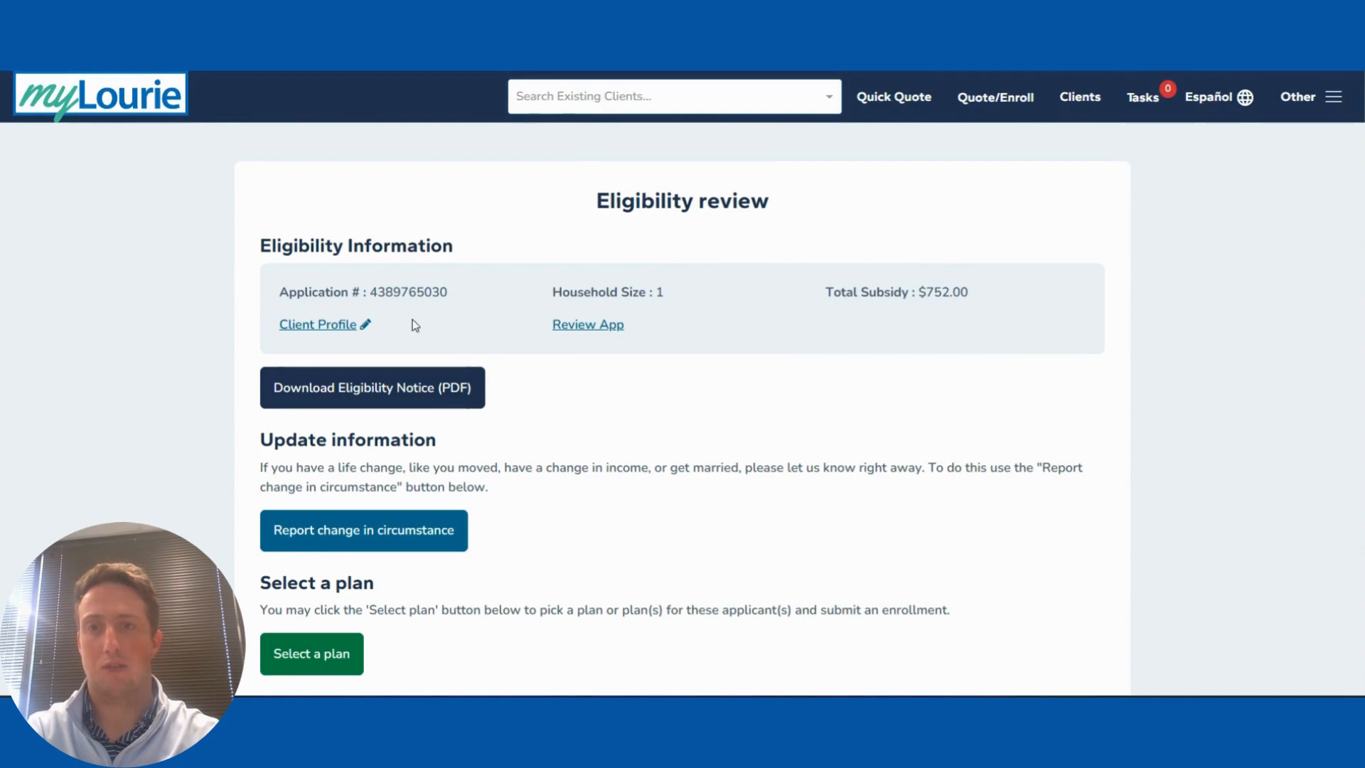
Step: Start plan selection from the eligibility review (household of 1, $752.00 subsidy)
scroll(580, 477, down, 3)
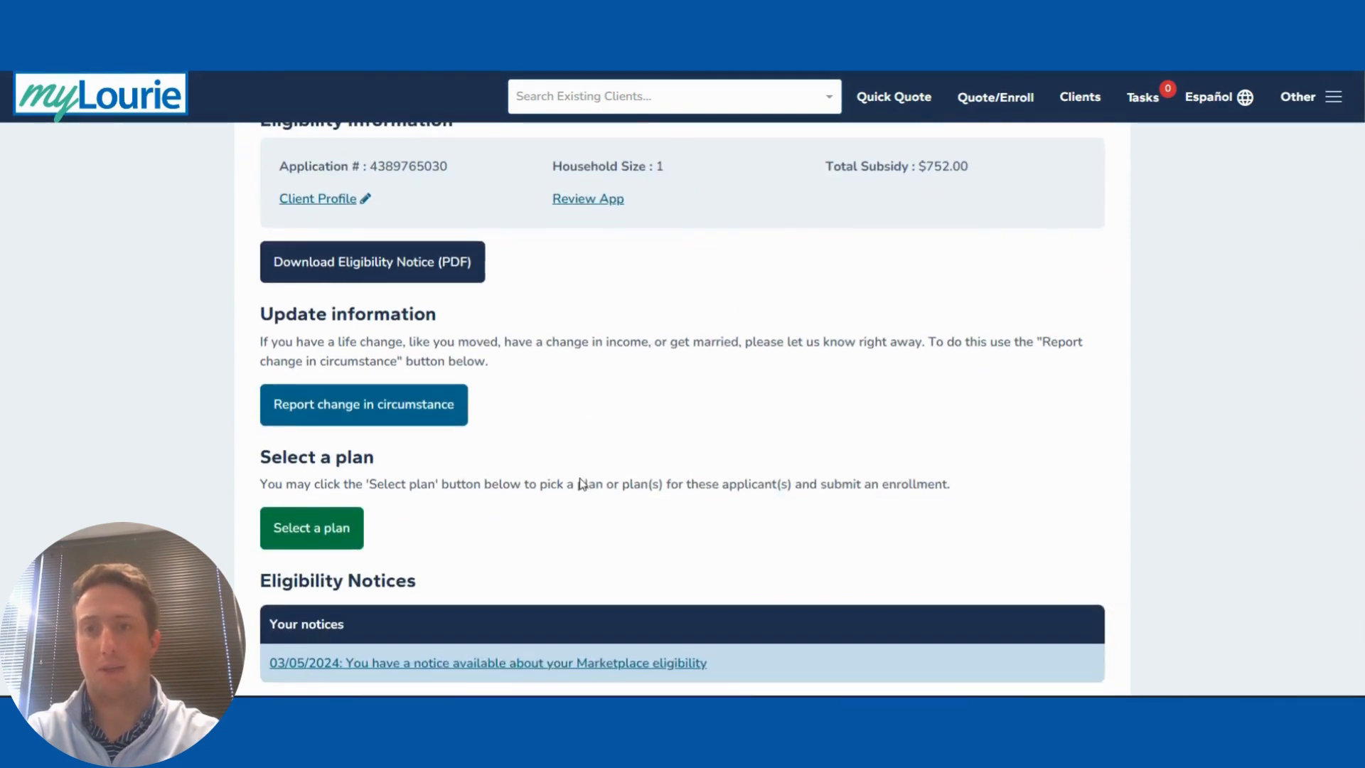
scroll(581, 478, down, 1)
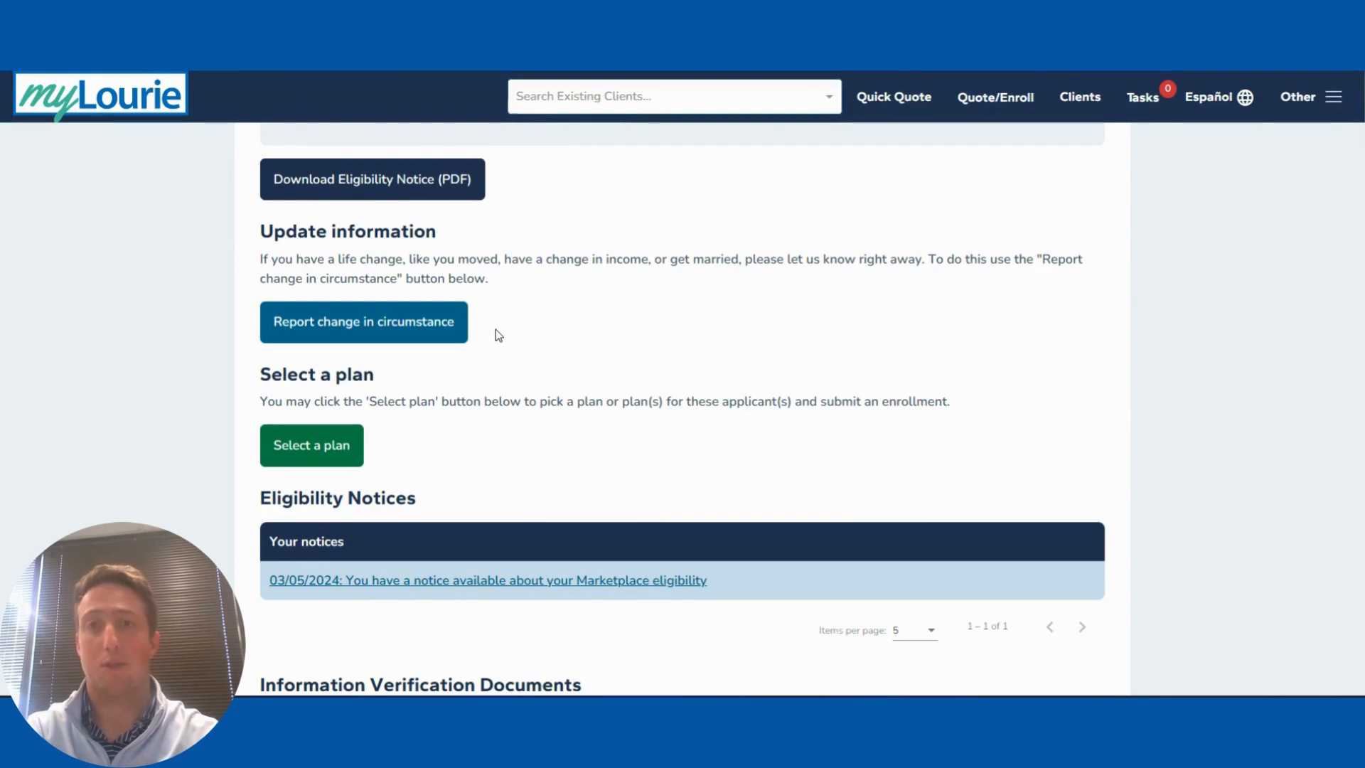
scroll(507, 355, down, 1)
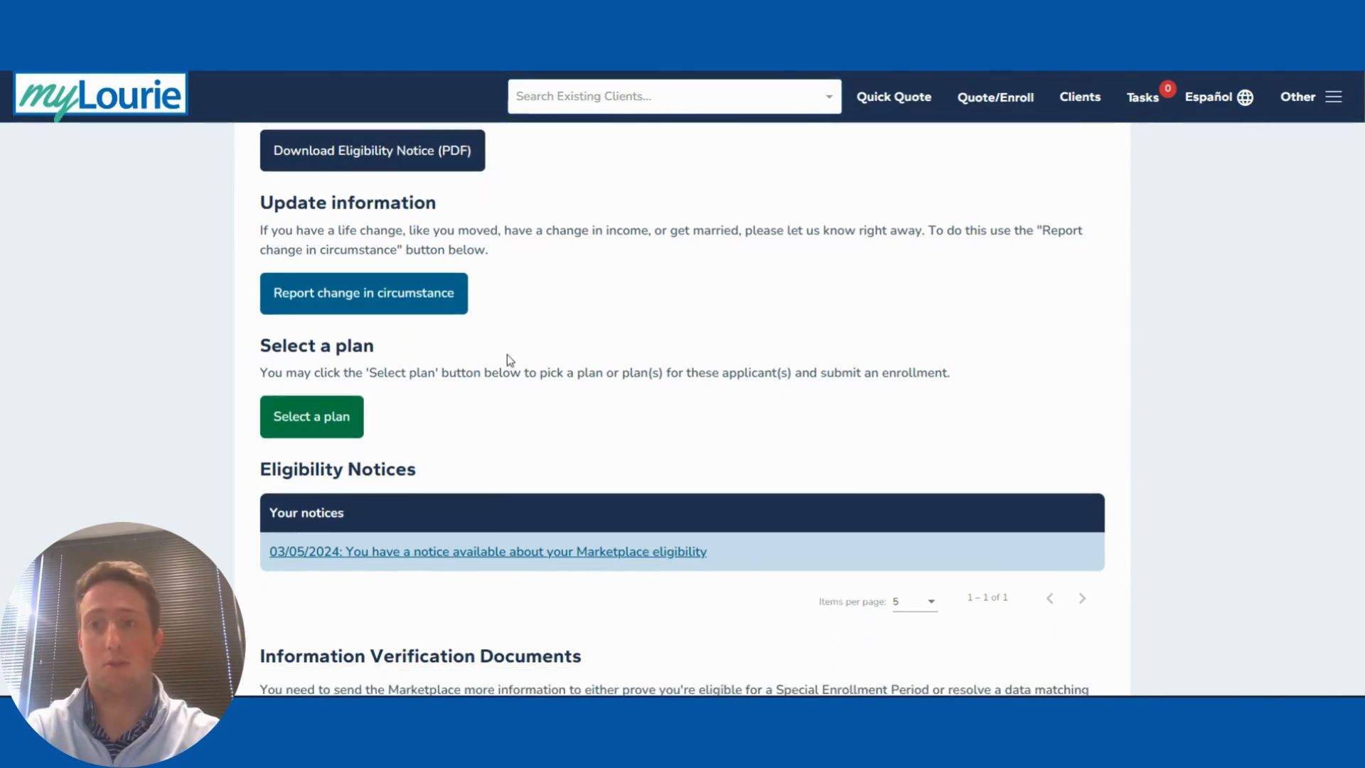
scroll(510, 360, down, 3)
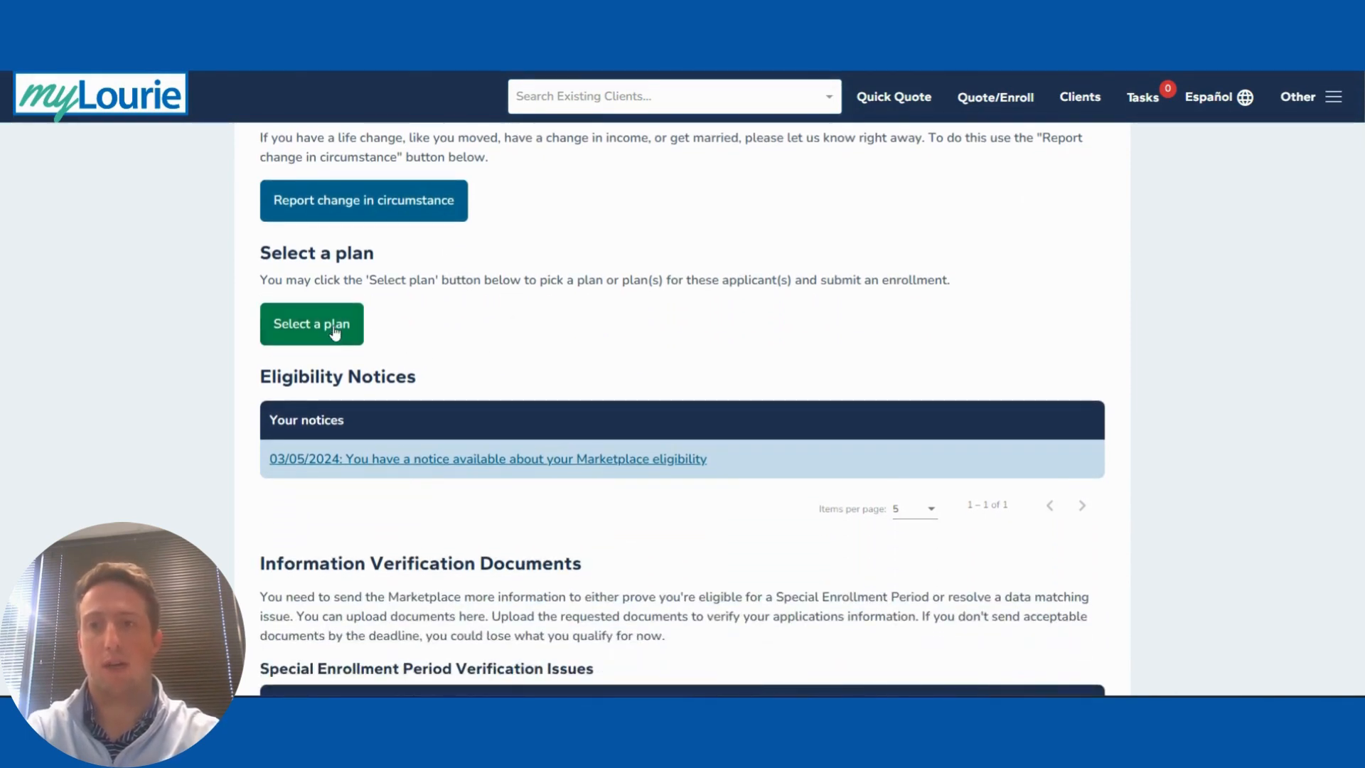
click(315, 326)
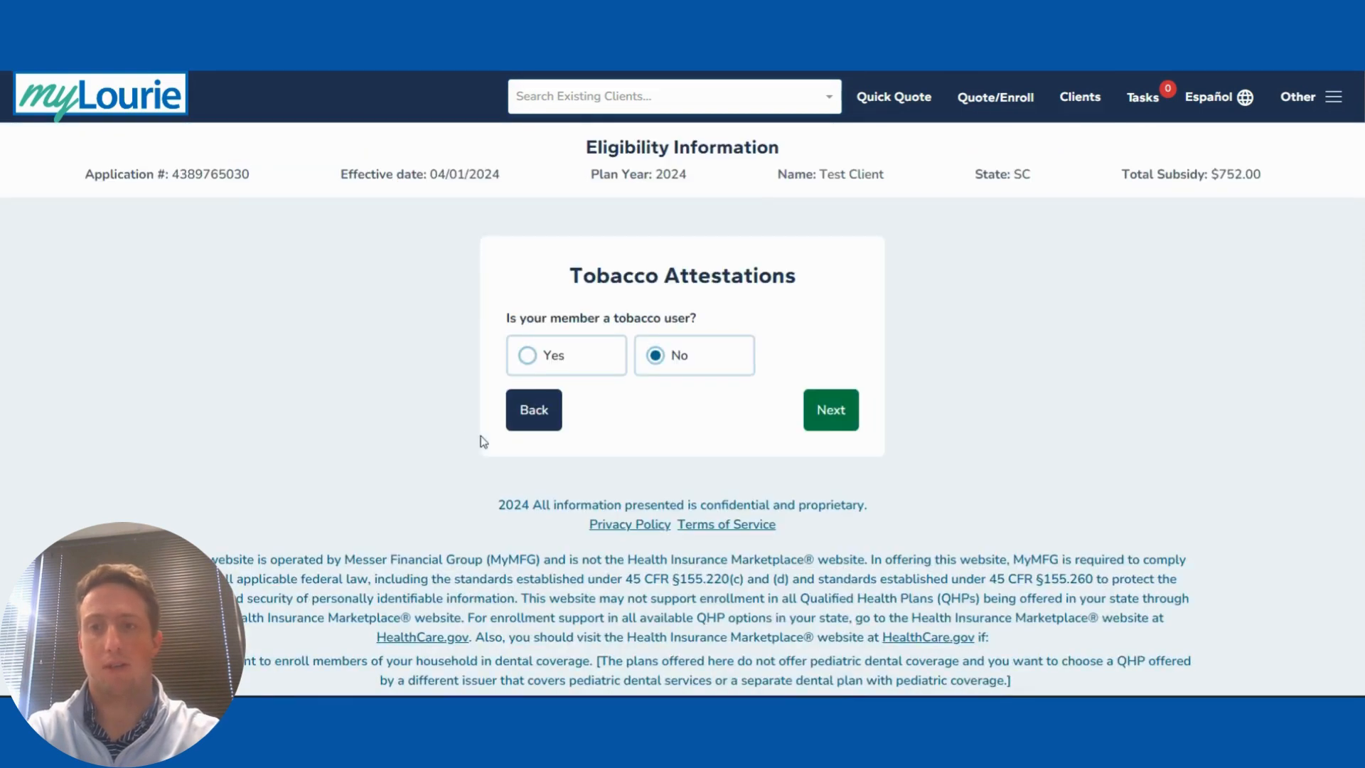
Step: Answer No to tobacco use, keep the full $752 subsidy, and agree to the taxpayer attestation
click(833, 418)
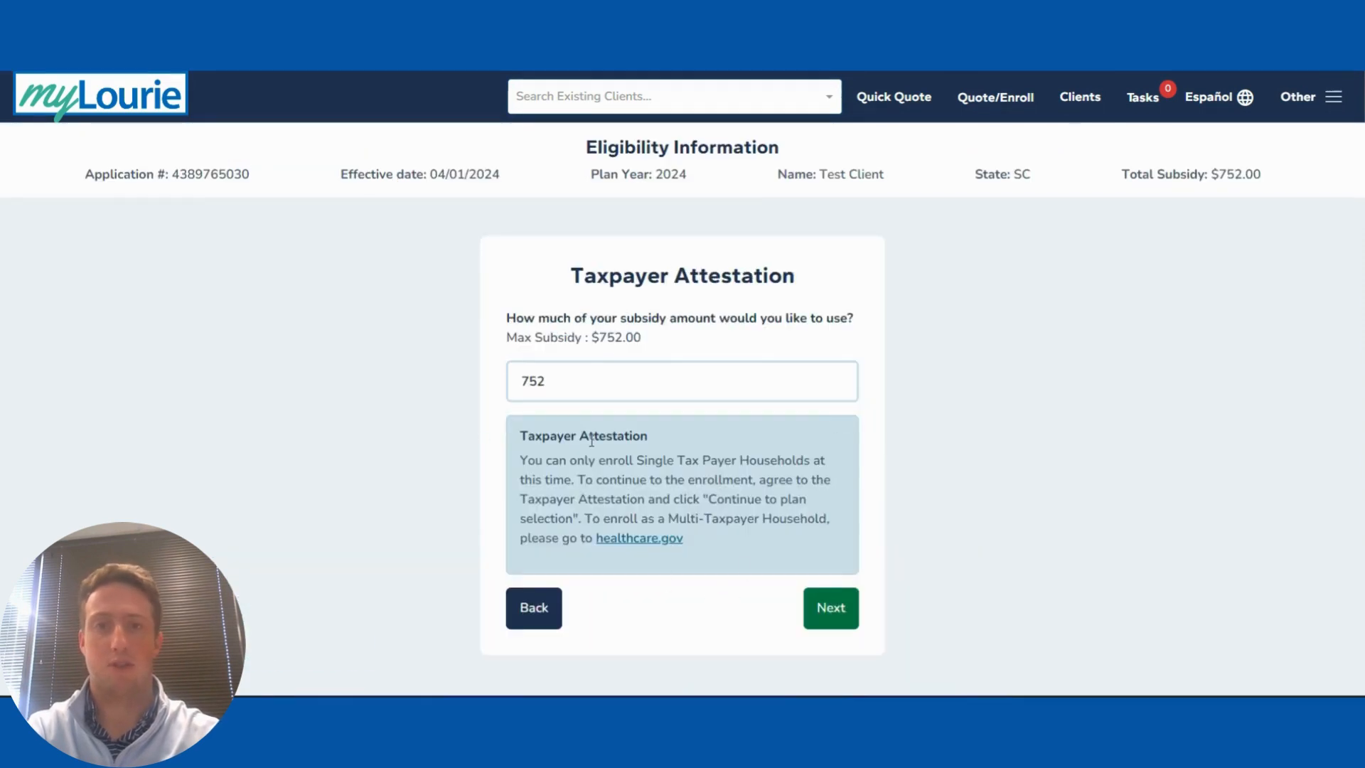
click(836, 613)
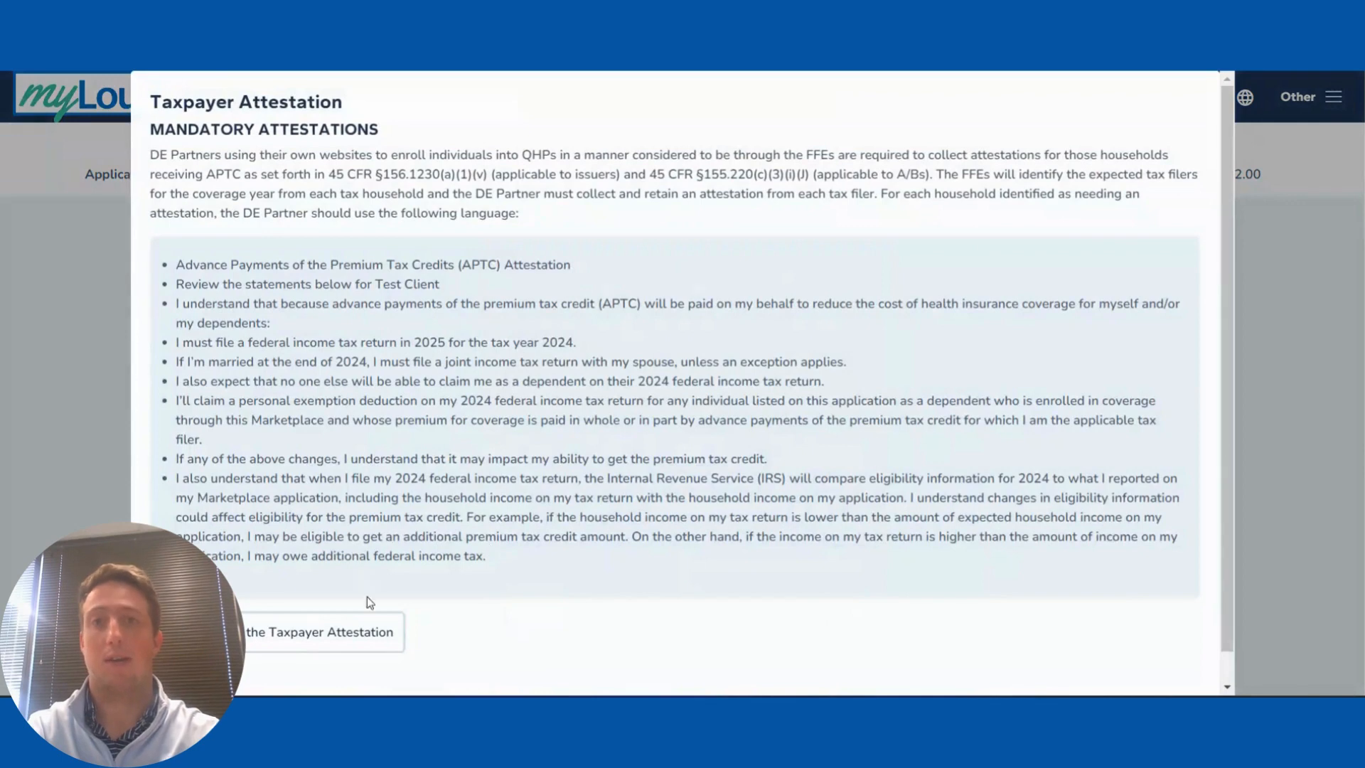
scroll(497, 527, down, 1)
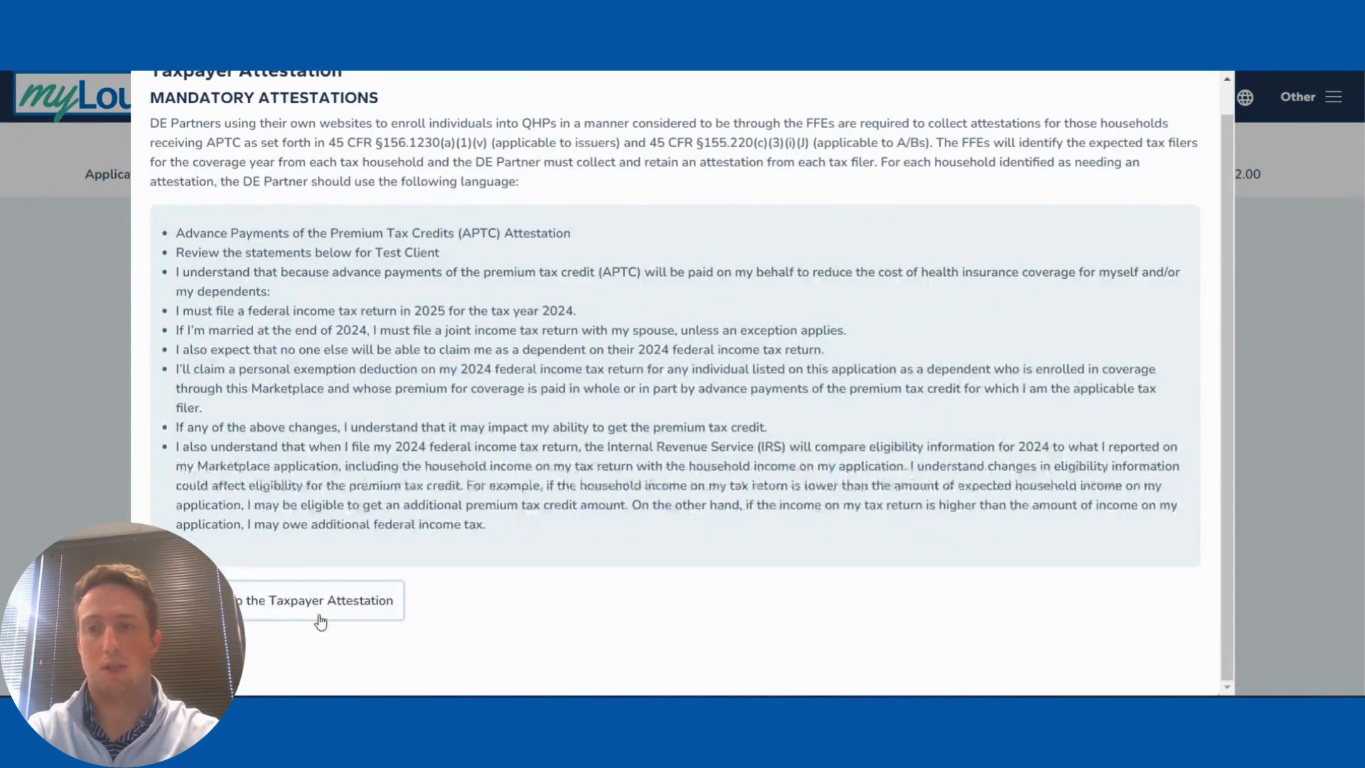
click(220, 601)
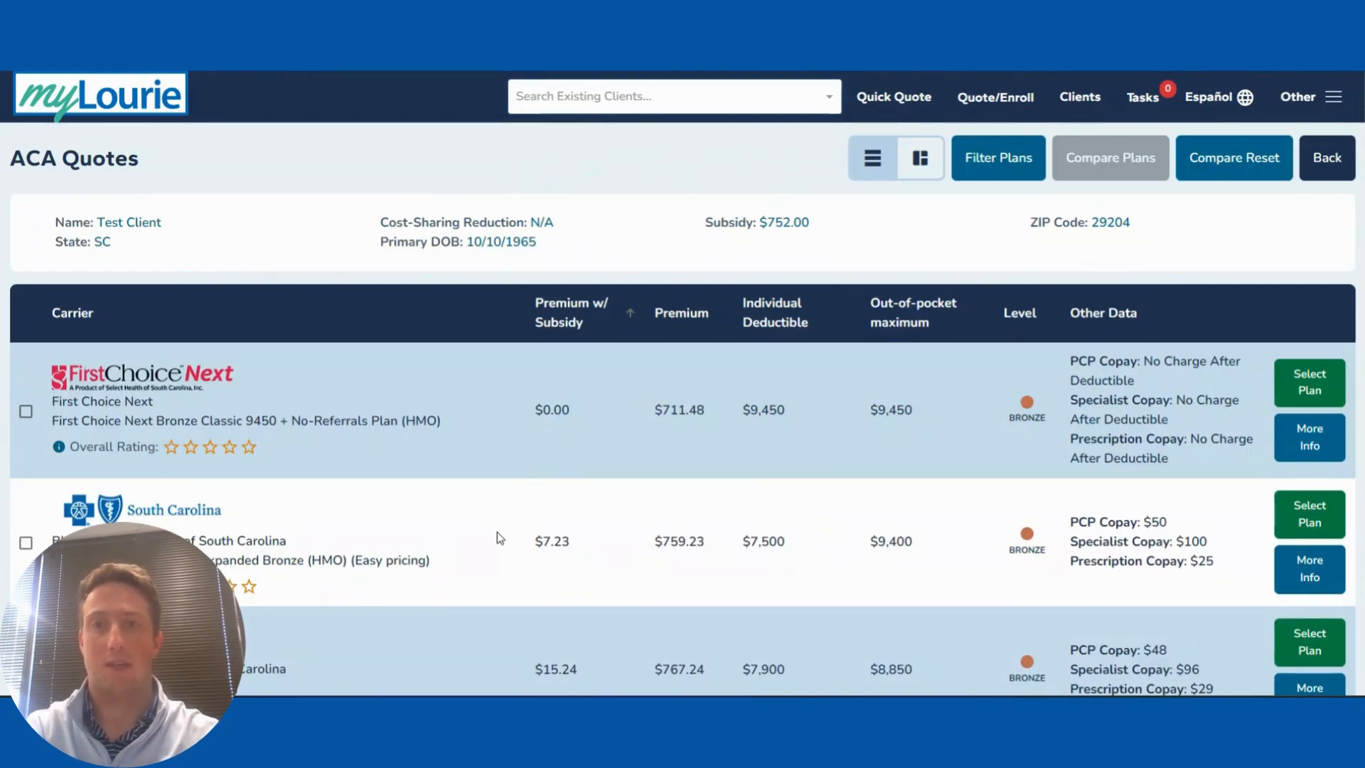
scroll(497, 531, down, 5)
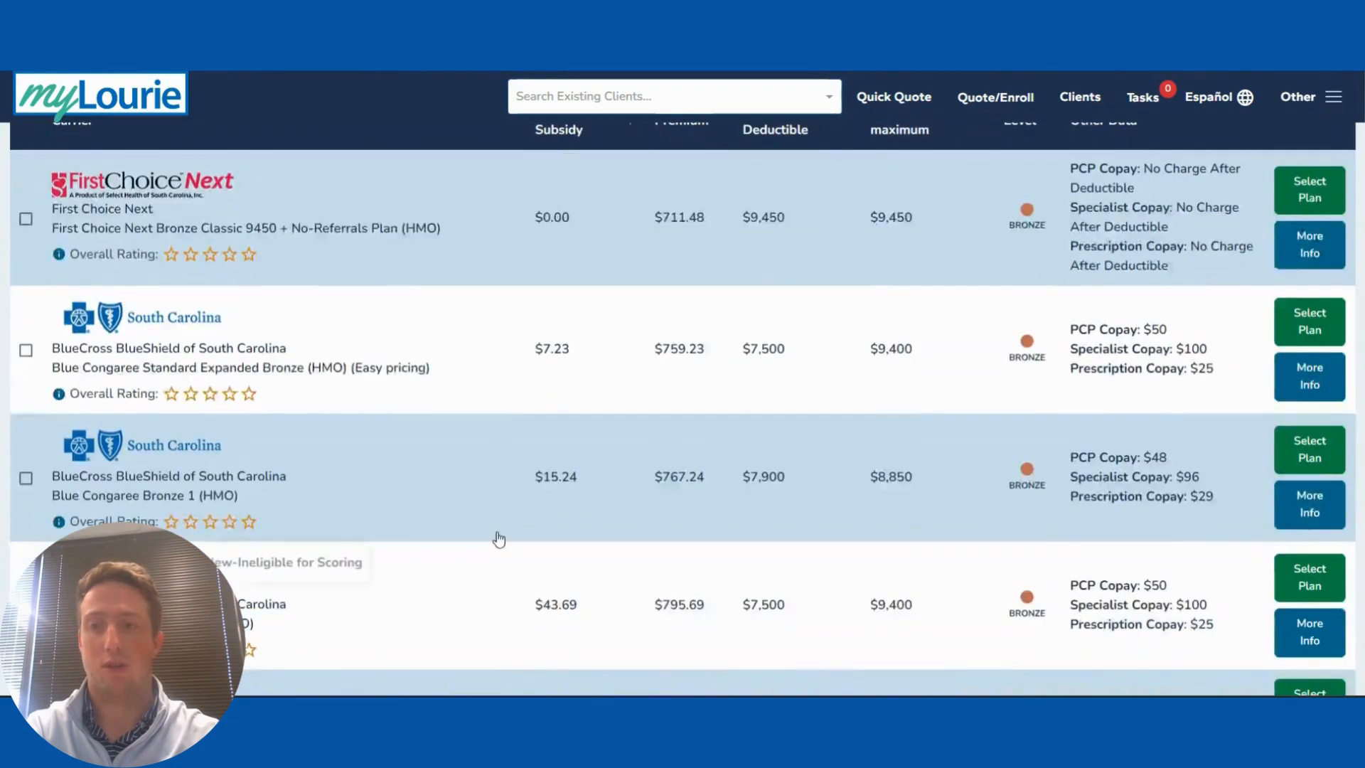
scroll(499, 539, down, 7)
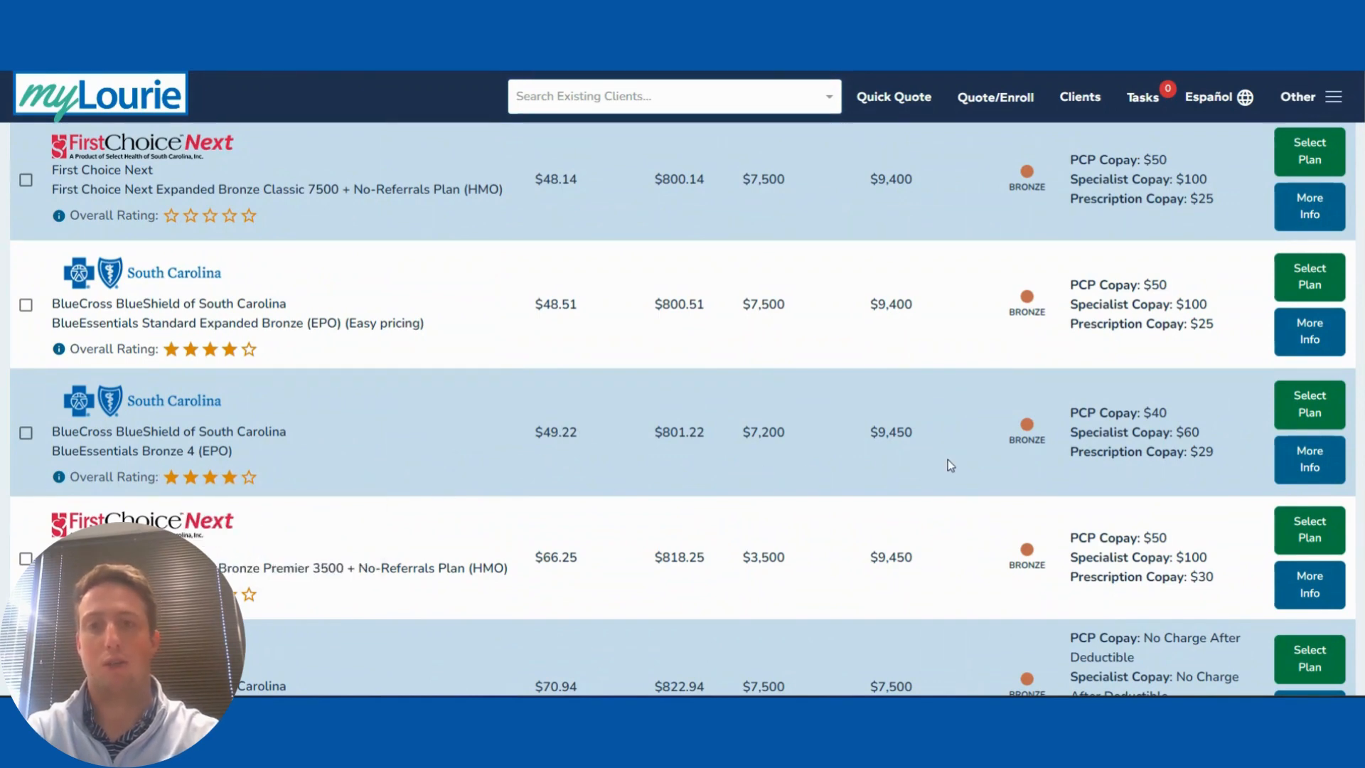
Step: Select the BlueEssentials Bronze 4 EPO plan at $49.22 and continue past its review
click(1306, 402)
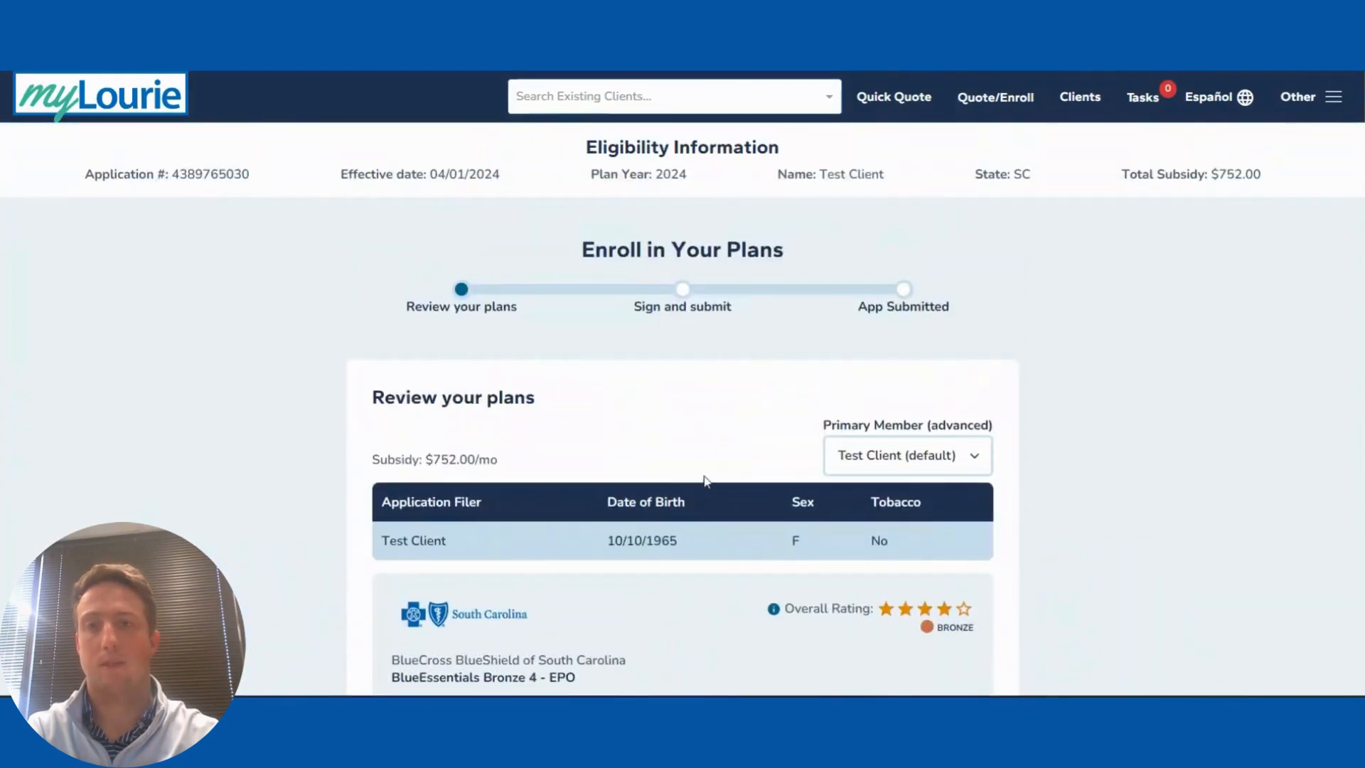
scroll(643, 446, down, 3)
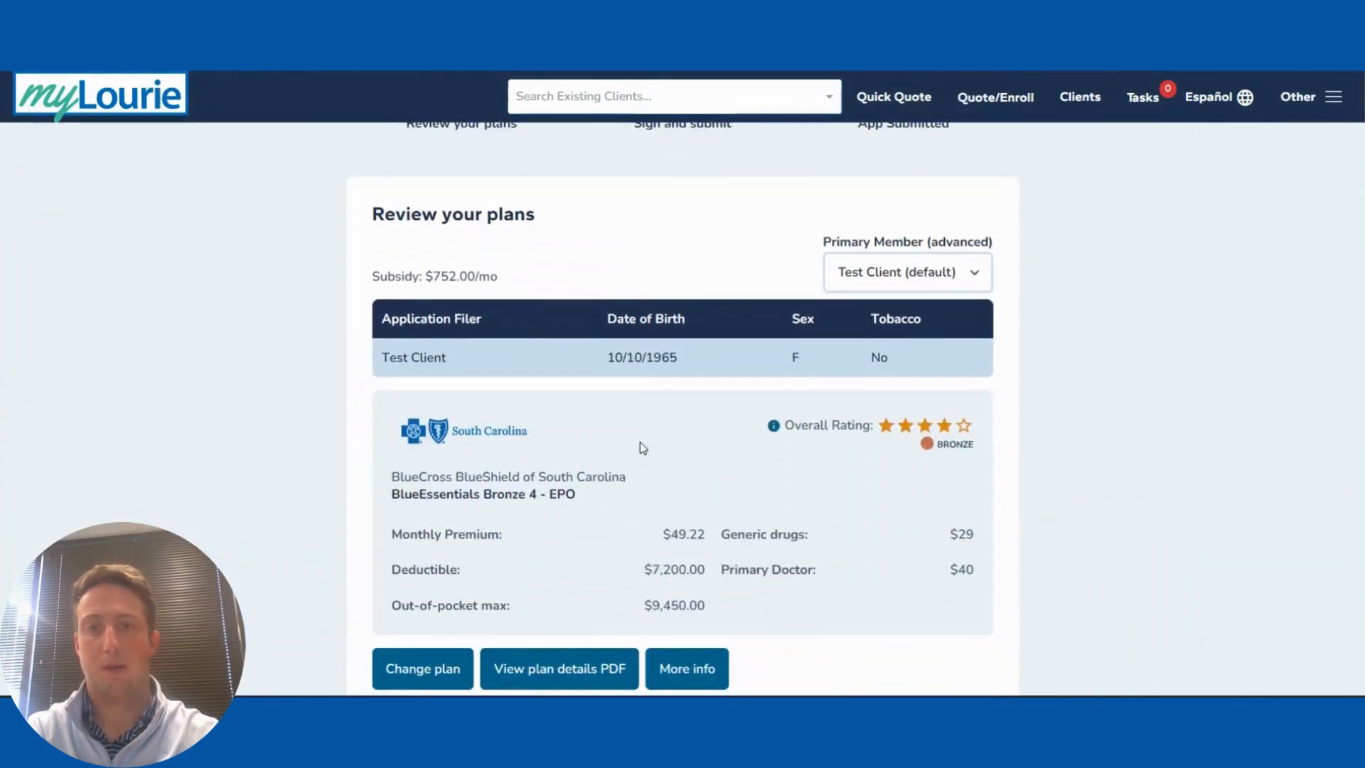
scroll(640, 443, down, 2)
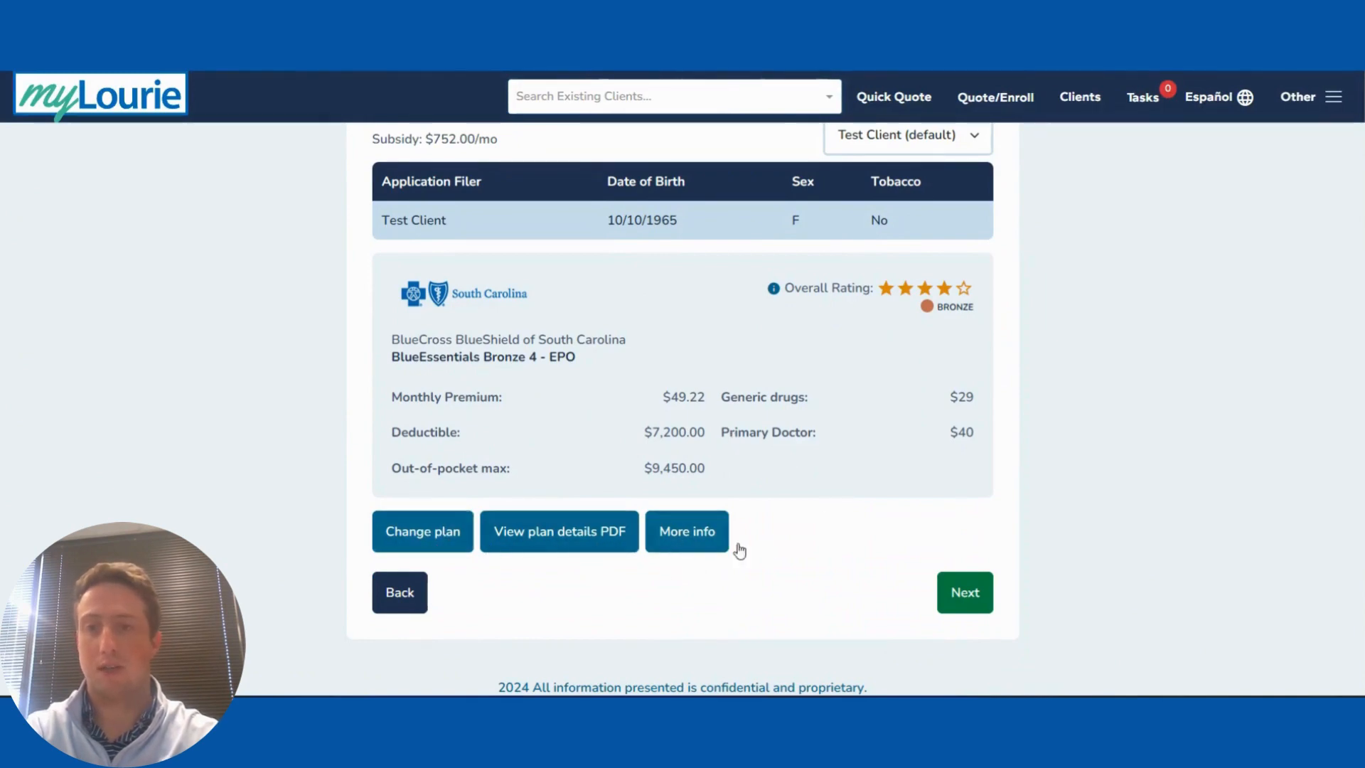
click(956, 592)
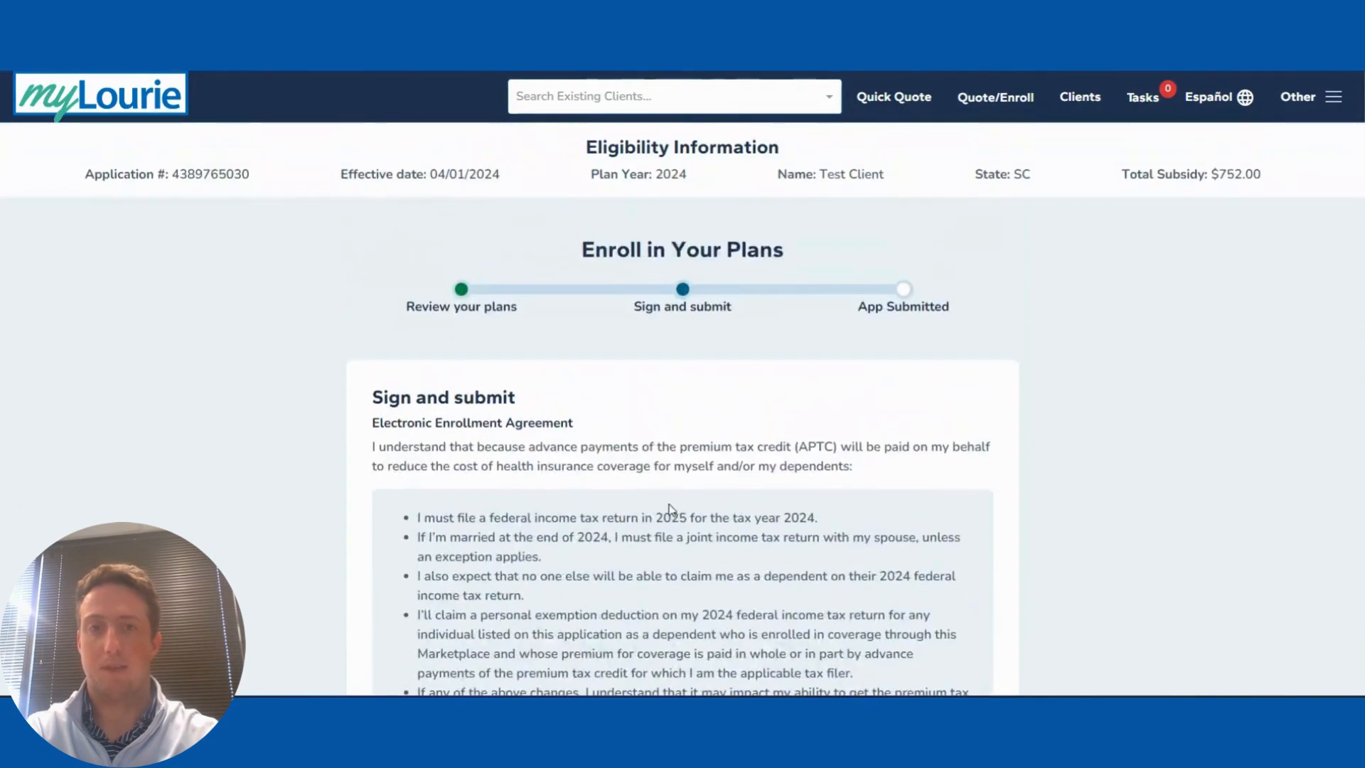
Step: Agree to the enrollment statements and answer No to being PY2023 agent of record
scroll(669, 503, down, 2)
scroll(670, 503, down, 6)
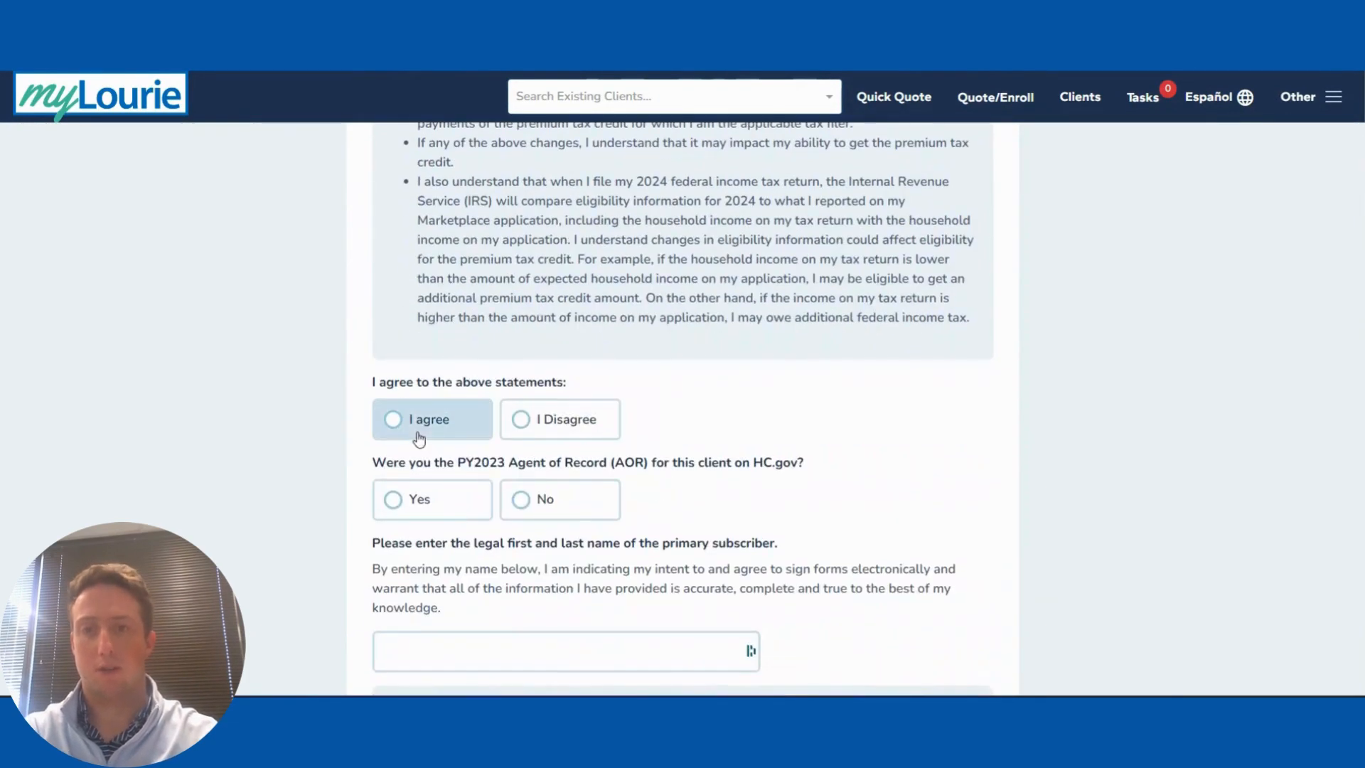
click(420, 437)
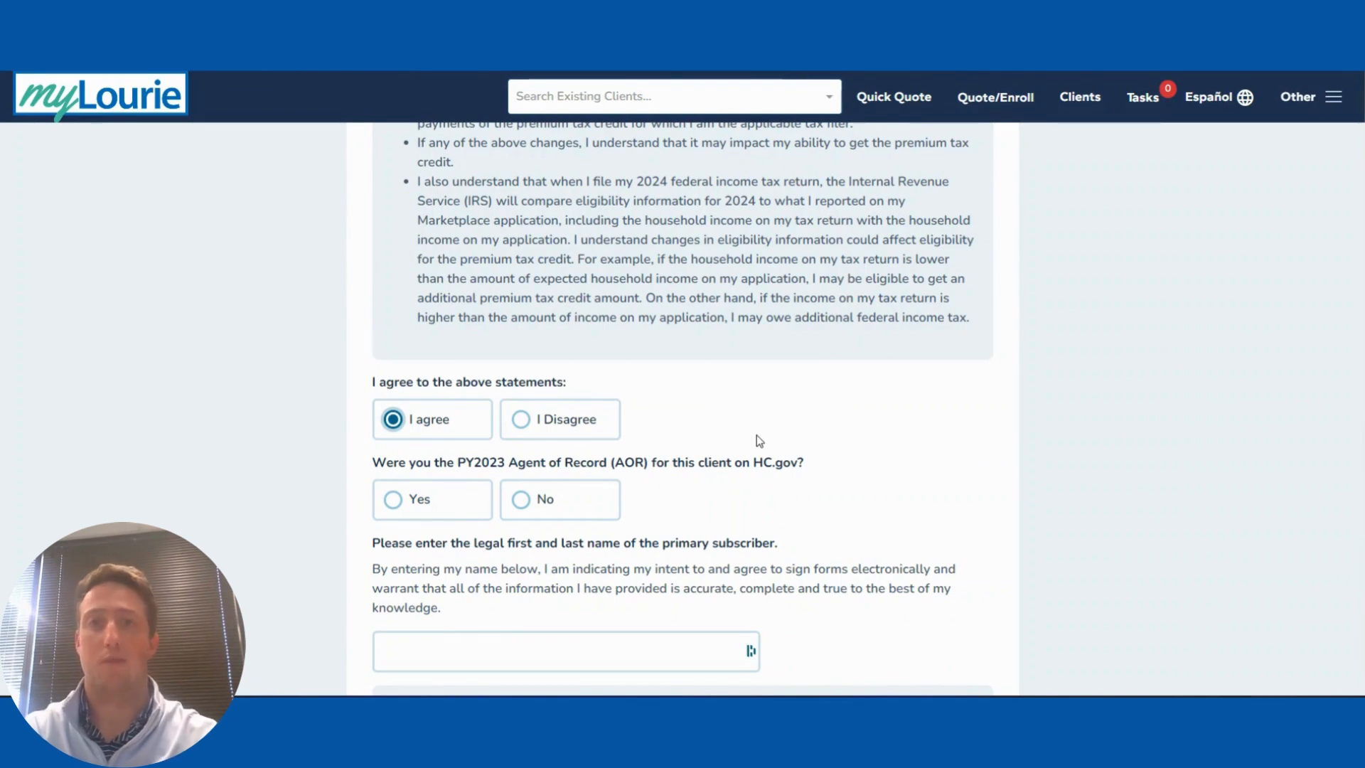
click(541, 502)
Step: Sign with the primary subscriber's legal name and check the agent's consent attestation
scroll(578, 505, down, 3)
click(463, 462)
text(Tes)
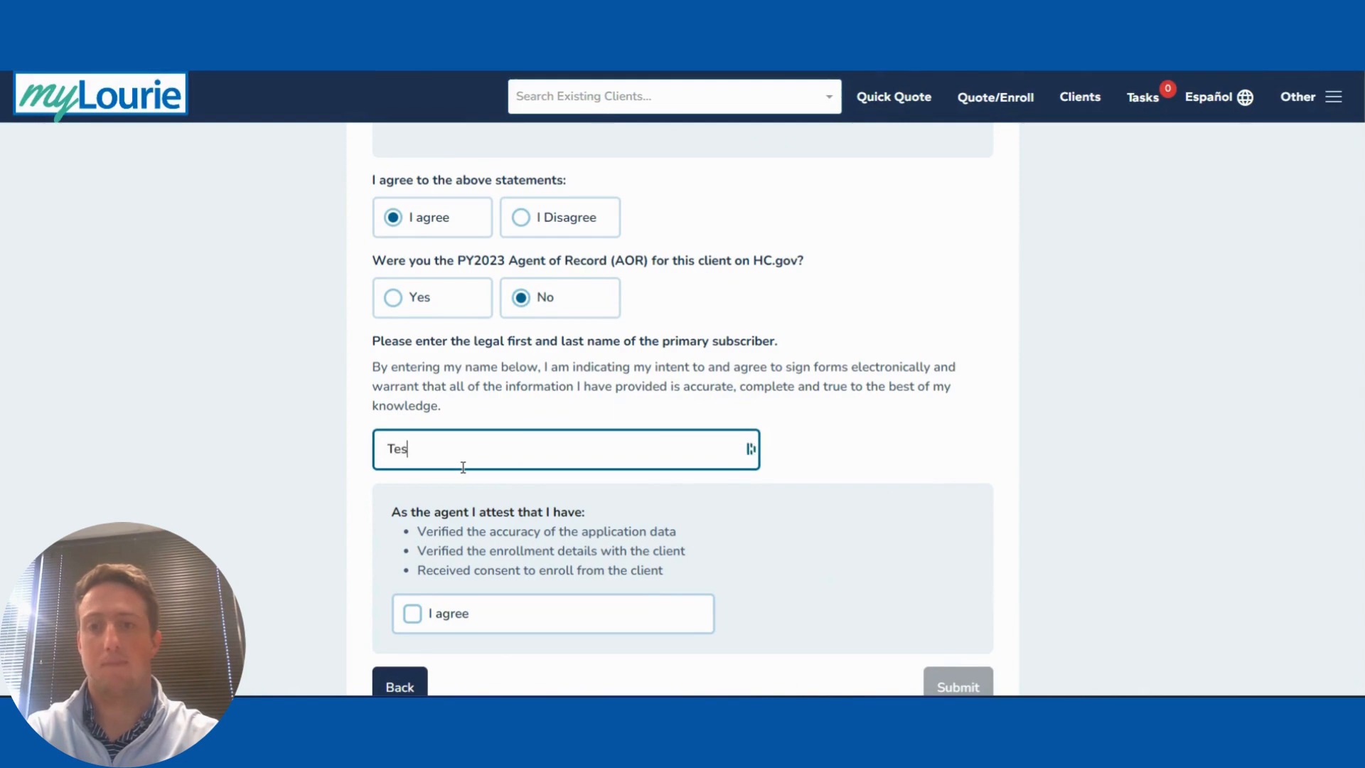
text(t Client)
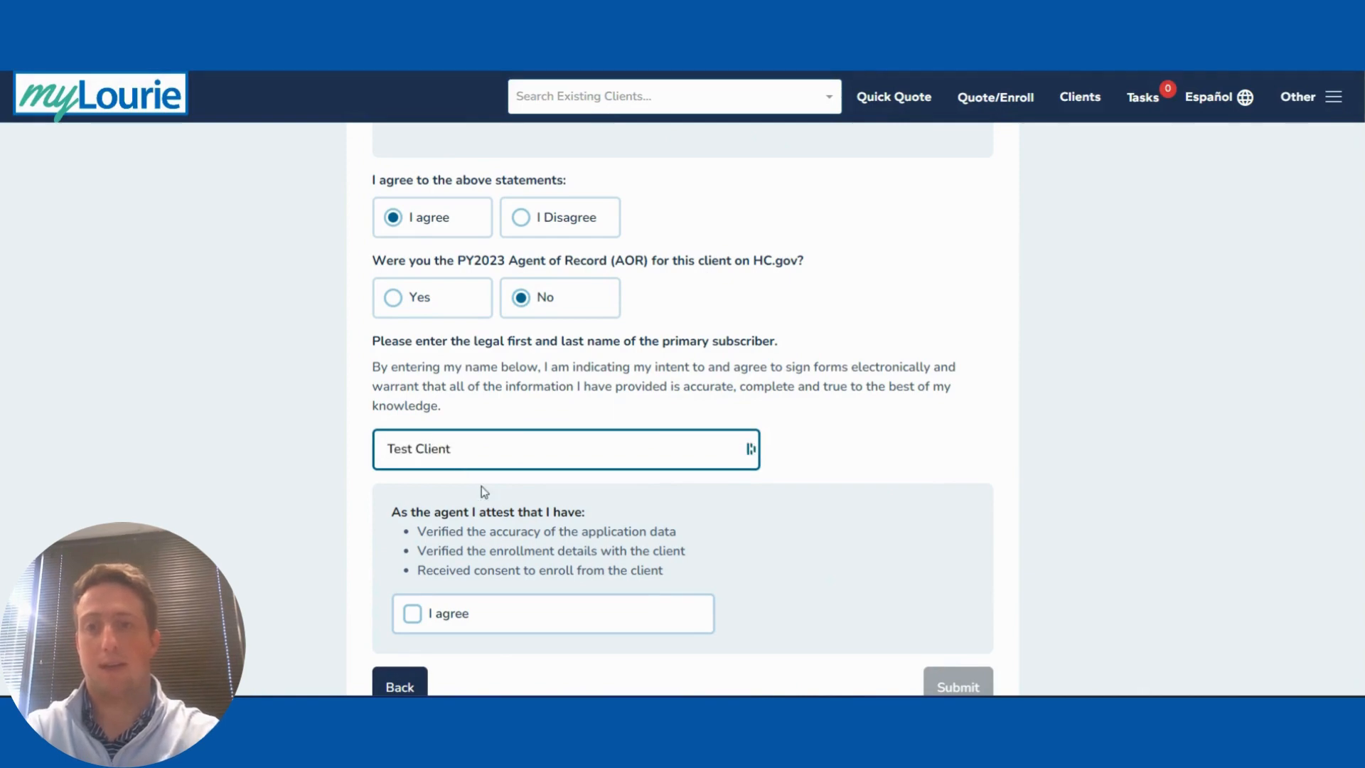
click(451, 612)
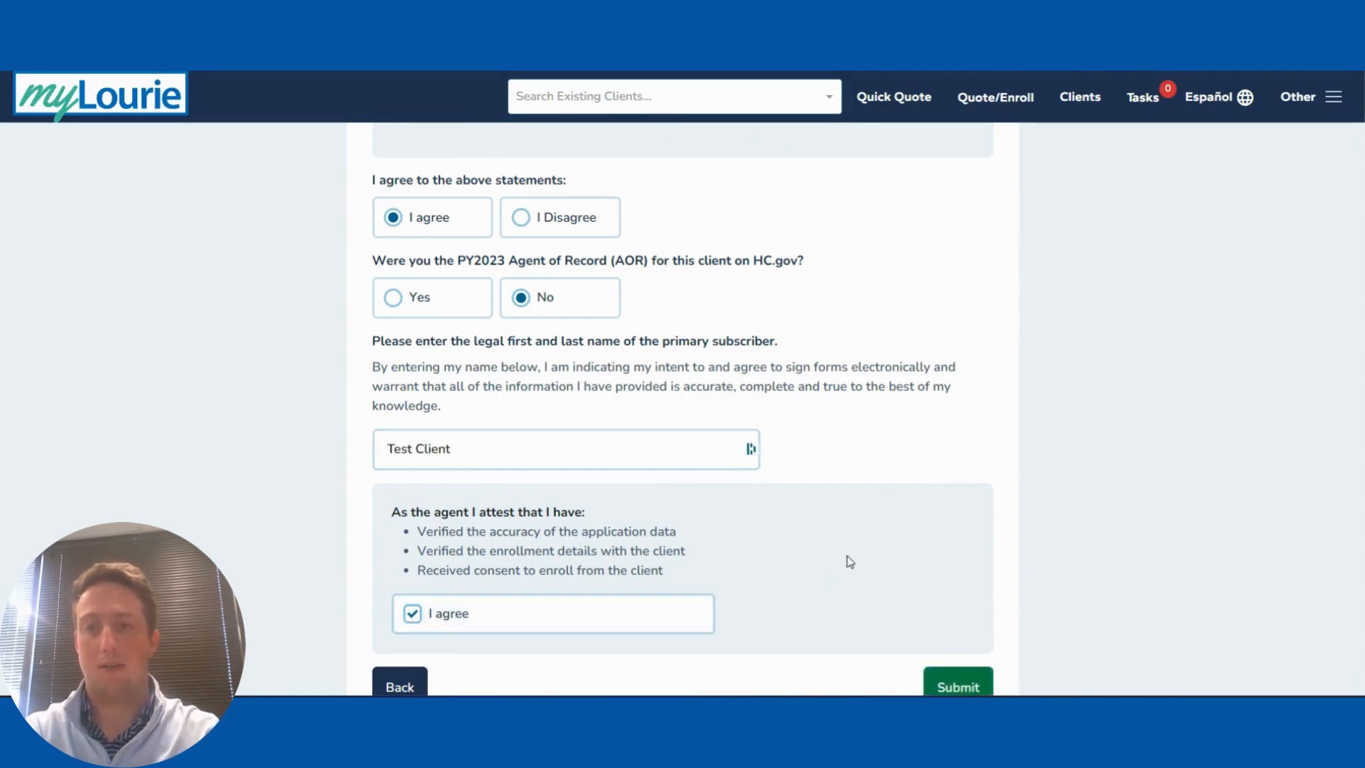
scroll(850, 562, down, 2)
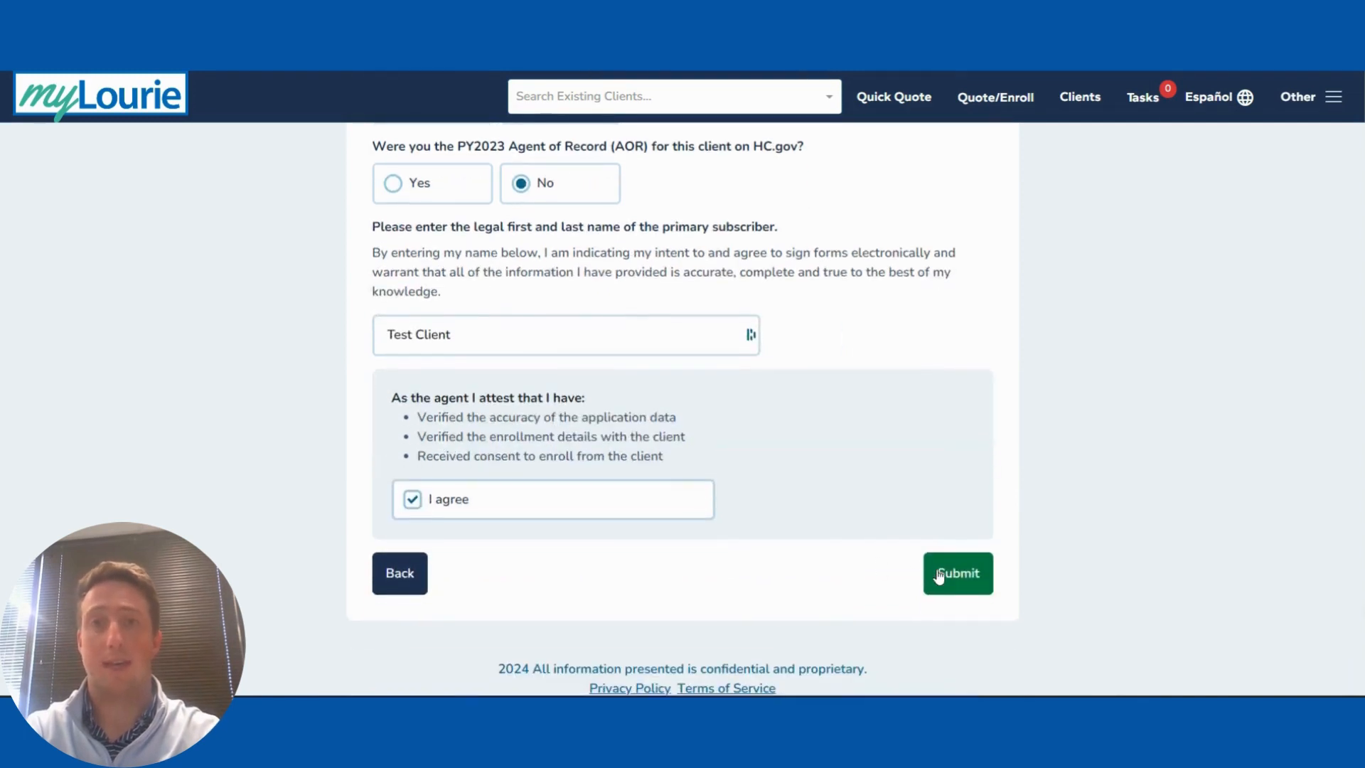